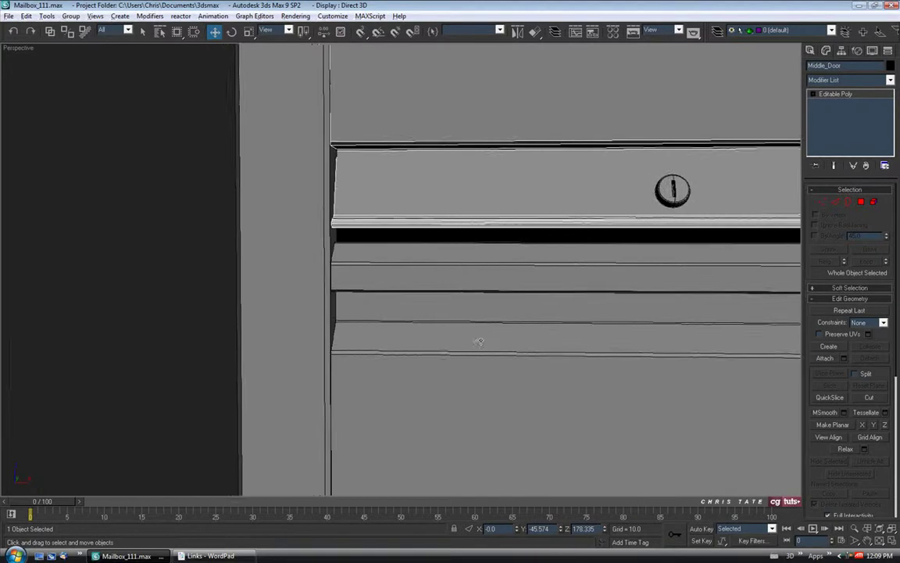
Move the lower-lip vertices of Middle_Door down in the left view until its bottom edge sits just above the bottom door.
middle_click_drag(522, 391, 374, 376)
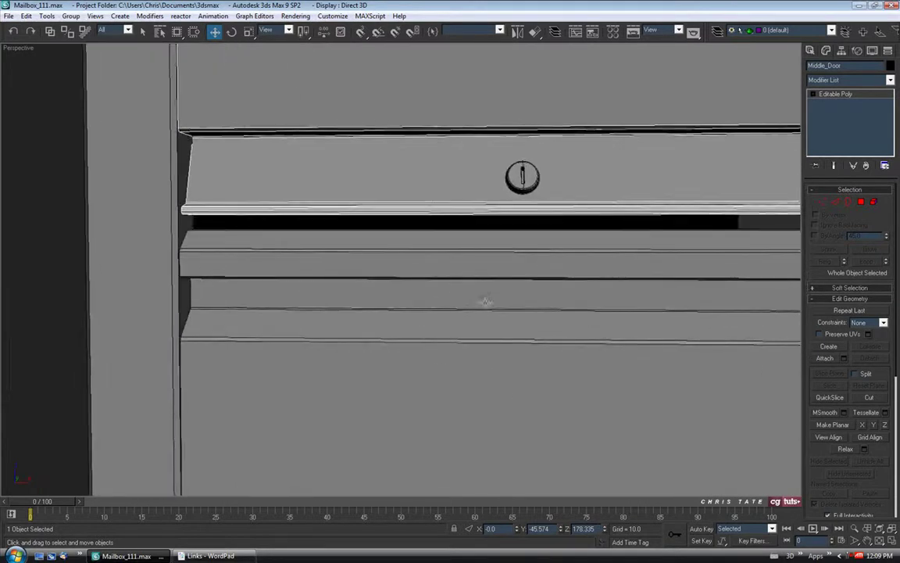
key("alt+w")
right_click(306, 384)
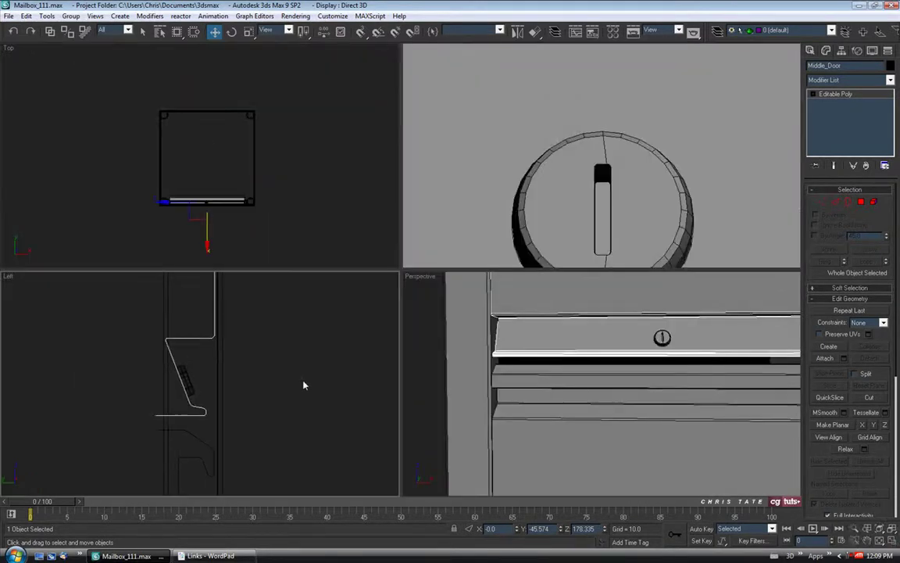
key("alt+w")
scroll(426, 384, "up", 3)
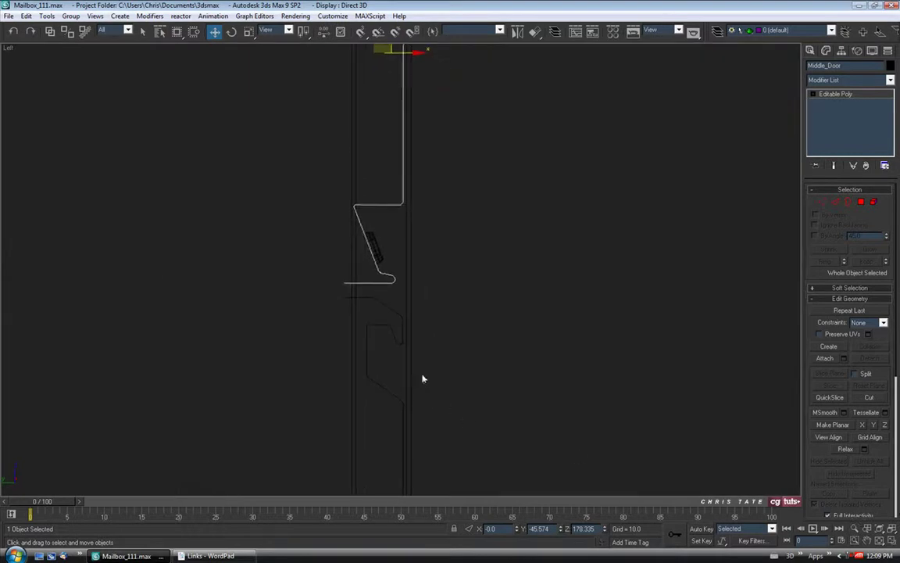
middle_click_drag(415, 245, 433, 282)
key("1")
scroll(537, 260, "up", 3)
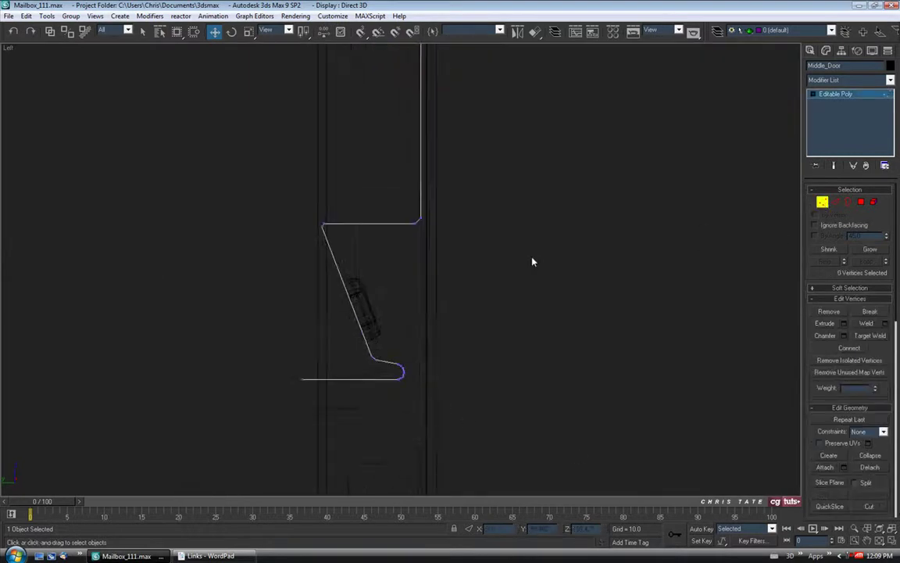
left_click_drag(207, 170, 523, 466)
middle_click_drag(523, 467, 521, 287)
left_click_drag(372, 213, 353, 286)
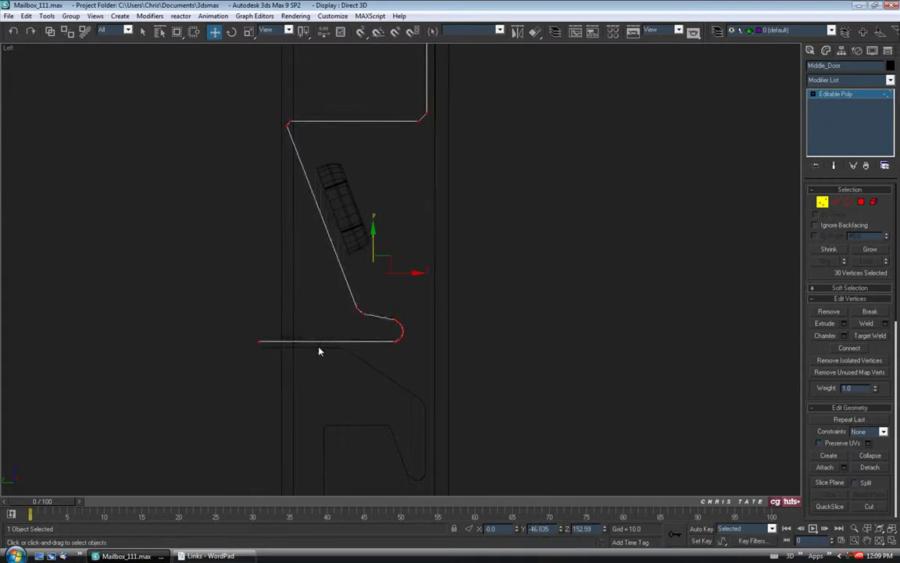
Leave vertex editing and move the Key_Hole object down about 1.7 units onto the slanted face of the middle door.
middle_click_drag(311, 249, 338, 253)
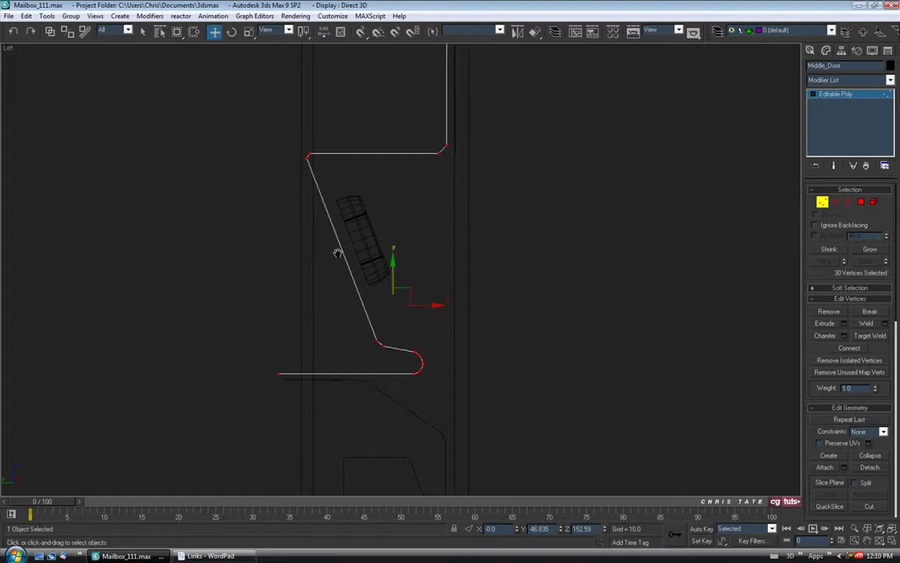
left_click(822, 202)
left_click(380, 246)
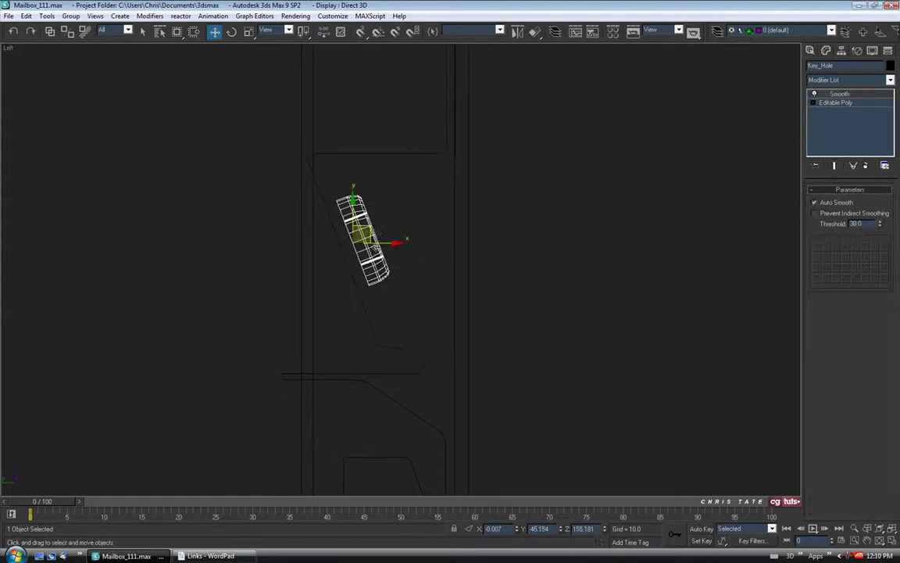
left_click_drag(377, 246, 372, 269)
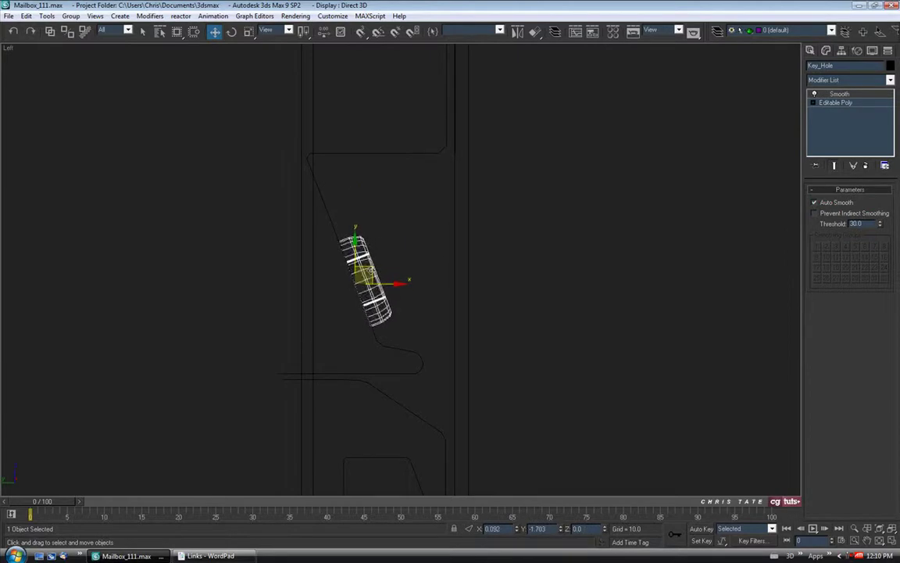
Lengthen the handle lip of Bottom_Door by moving the vertices at its rounded lower tip straight down in the left view.
middle_click_drag(434, 368, 440, 179)
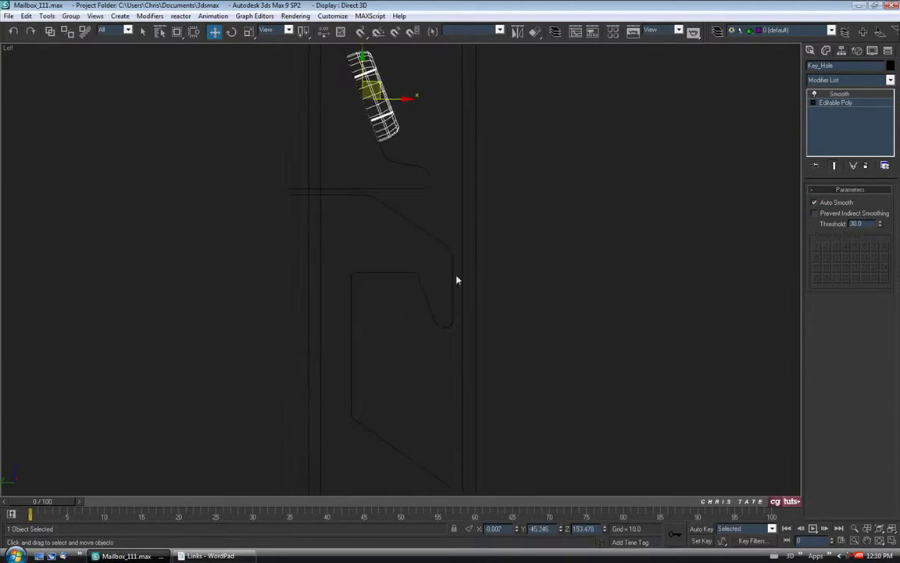
middle_click_drag(458, 271, 435, 215)
left_click(420, 270)
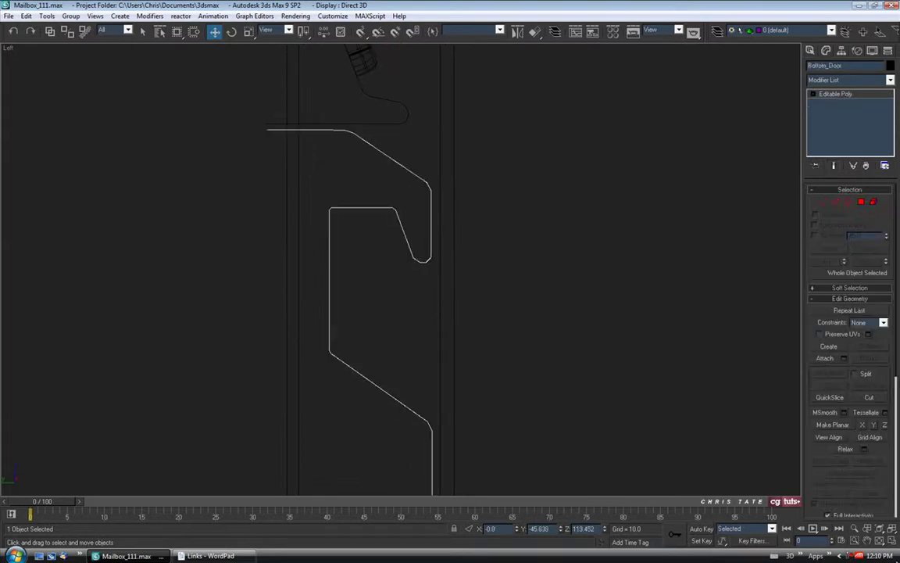
key("alt+w")
left_click(564, 359)
key("alt+w")
middle_click_drag(568, 430, 475, 300, "alt")
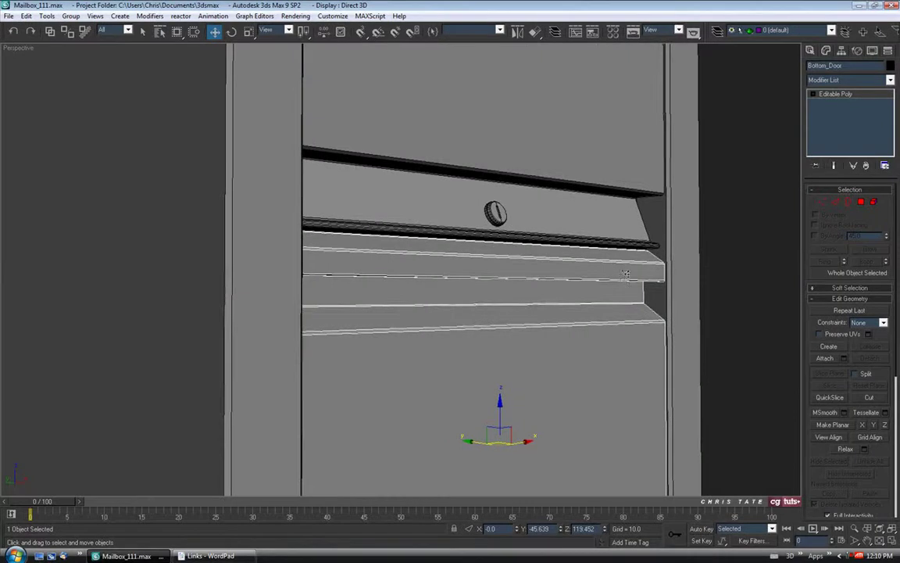
key("alt+w")
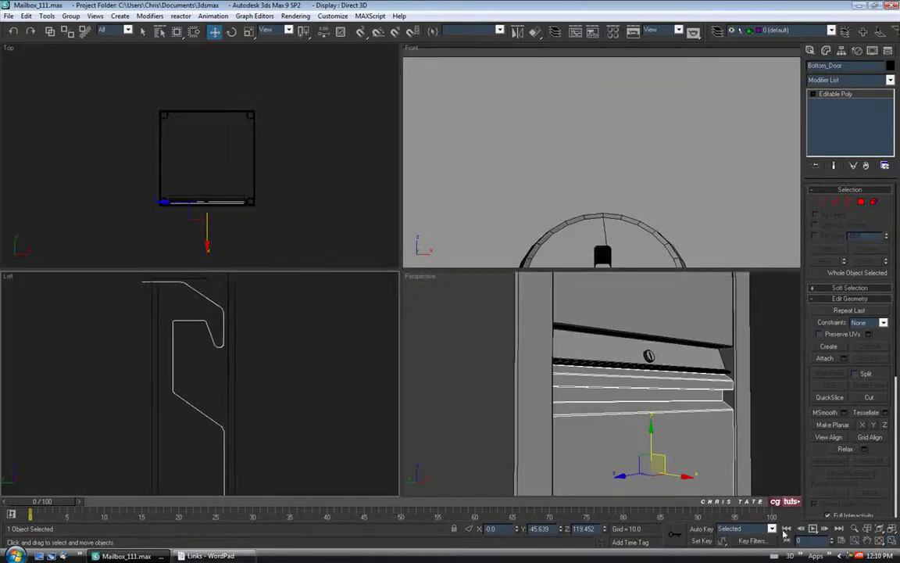
left_click(891, 541)
middle_click_drag(525, 391, 508, 418)
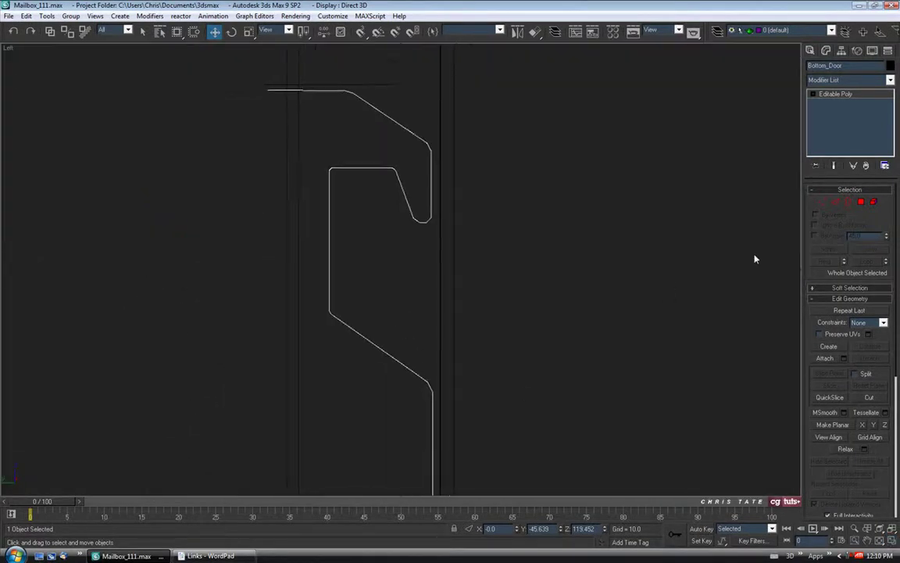
left_click(822, 201)
middle_click_drag(450, 268, 442, 270)
left_click_drag(394, 200, 435, 250)
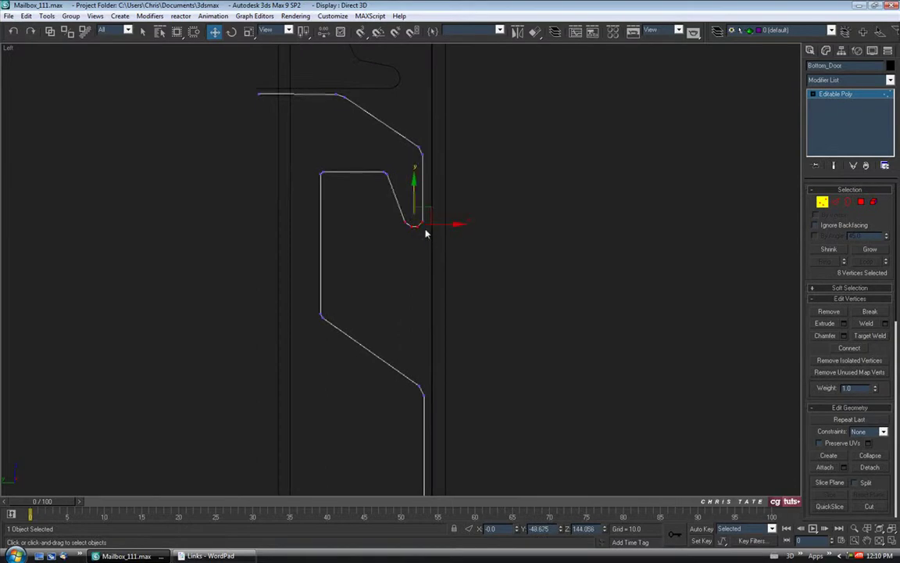
left_click_drag(414, 194, 414, 216)
left_click(436, 309)
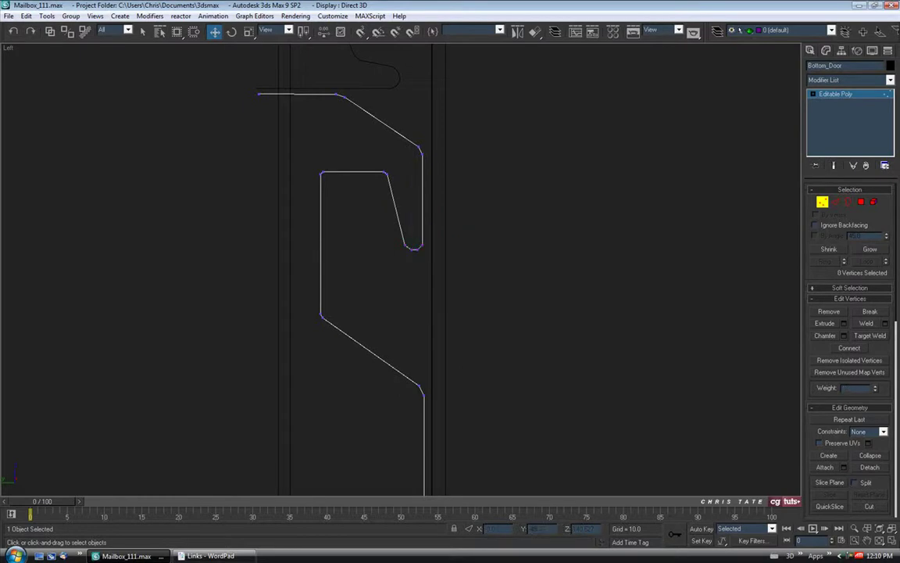
Examine the adjusted door lips from several angles in perspective, leave vertex editing and deselect everything.
key("alt+w")
left_click(707, 454)
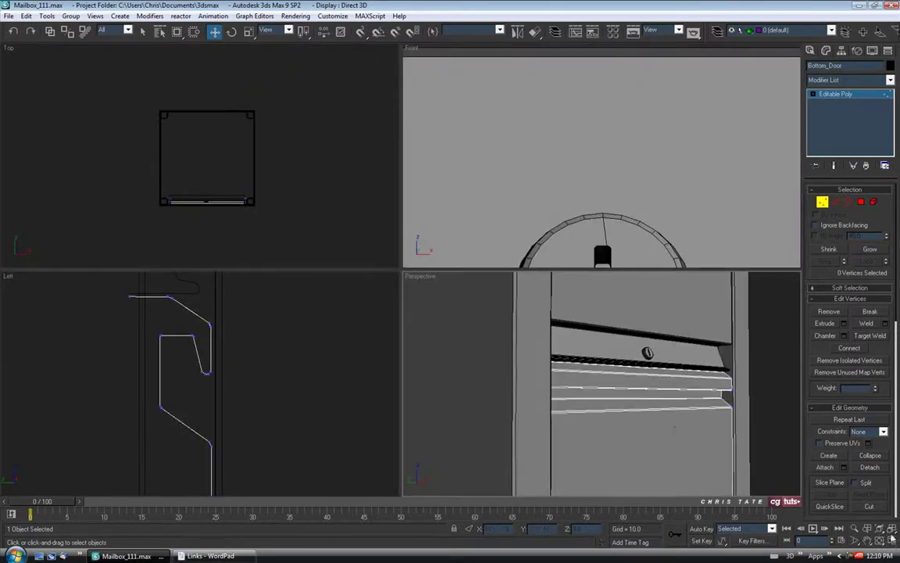
key("alt+w")
middle_click_drag(591, 437, 442, 346, "alt")
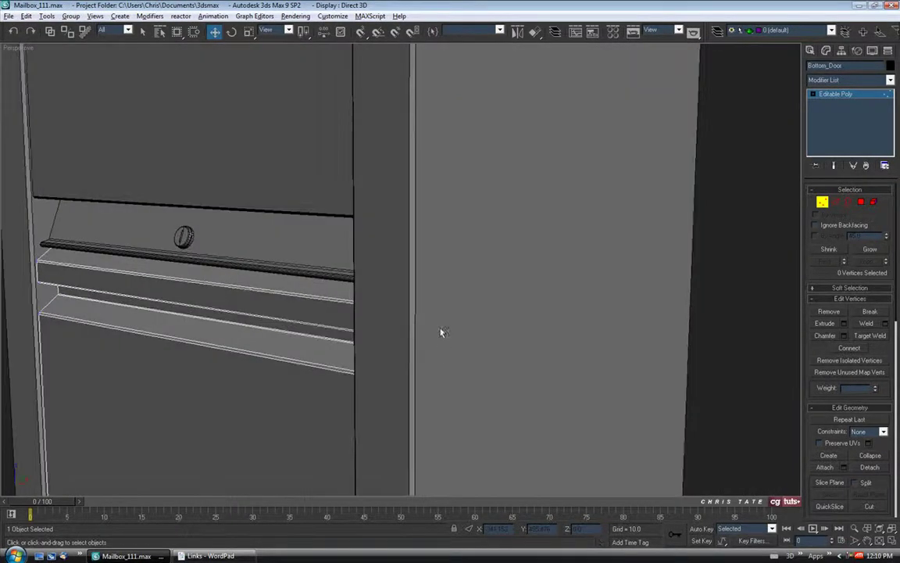
scroll(442, 328, "down", 5)
middle_click_drag(442, 312, 562, 336, "alt")
left_click(822, 201)
middle_click_drag(571, 297, 617, 288, "alt")
left_click(617, 289)
scroll(593, 300, "down", 3)
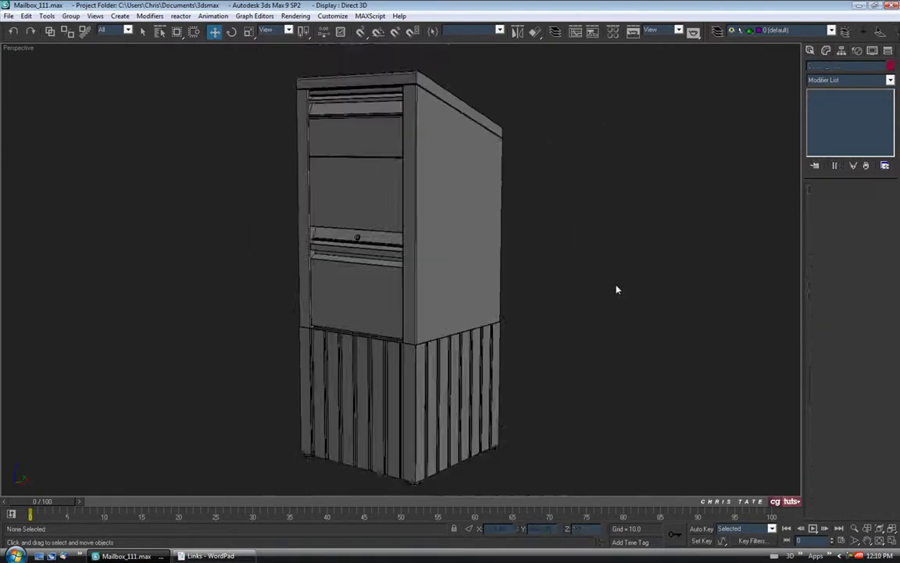
Look over the whole mailbox, then switch to WordPad to consult the Links document.
middle_click_drag(563, 309, 518, 301, "alt")
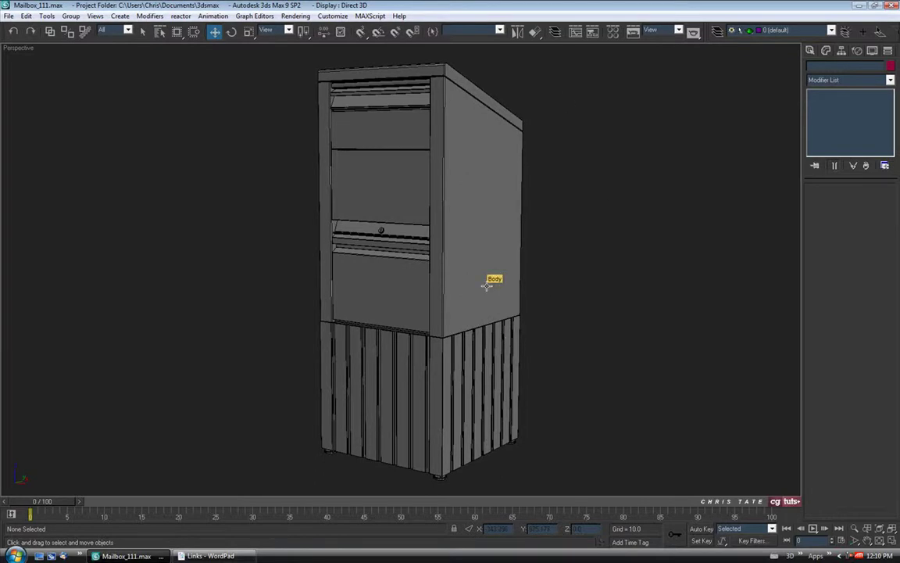
middle_click_drag(486, 284, 481, 284)
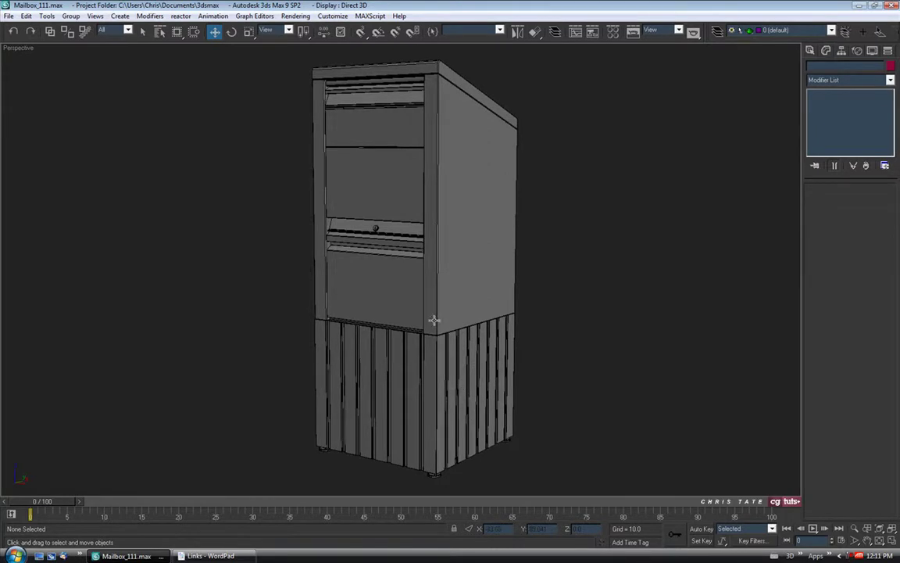
middle_click_drag(429, 307, 431, 311)
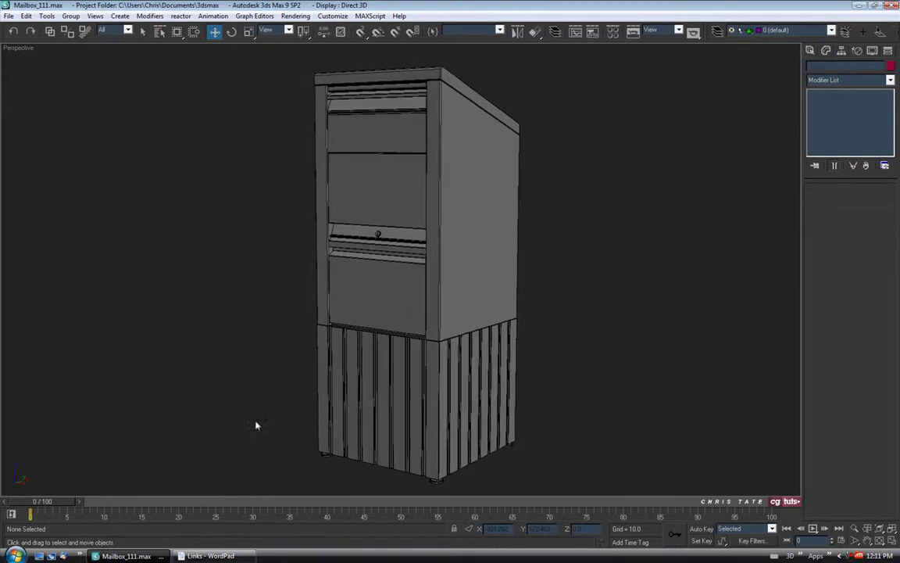
left_click(207, 555)
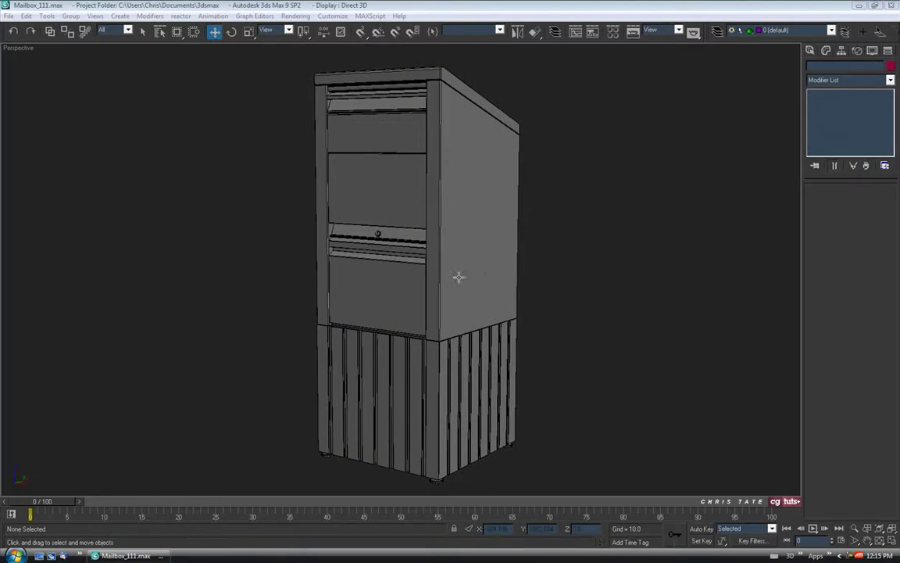
Select the mailbox's Top object and activate the plain selection tool without a transform.
mouse_move(455, 255)
middle_mouse_down("alt")
mouse_move(471, 285)
mouse_move(458, 273)
middle_mouse_up("alt")
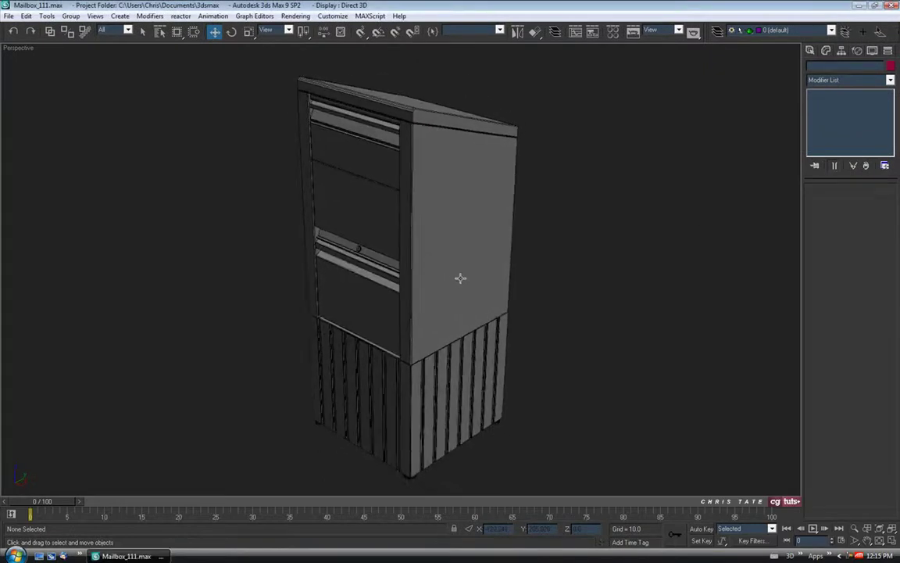
left_click(377, 101)
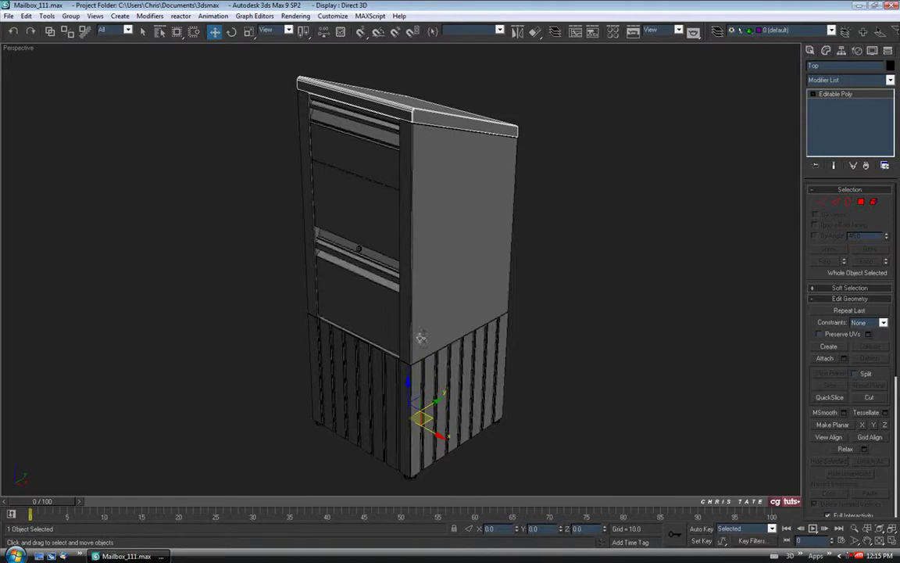
left_click(143, 32)
middle_click_drag(438, 258, 458, 250, "alt")
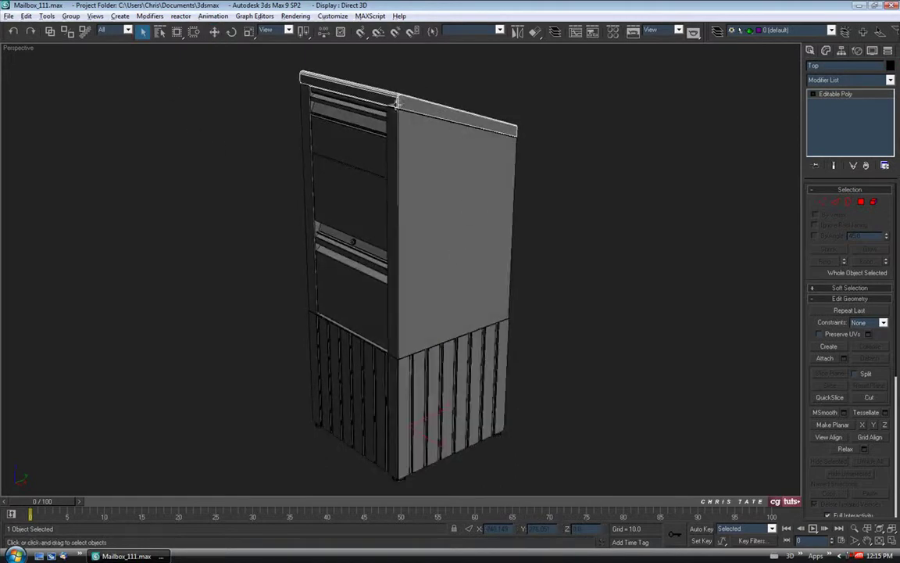
middle_click_drag(425, 218, 461, 130, "alt")
Start exporting only the selected object to the Desktop as Top in the gw::OBJ-Exporter (*.OBJ) format.
left_click(8, 15)
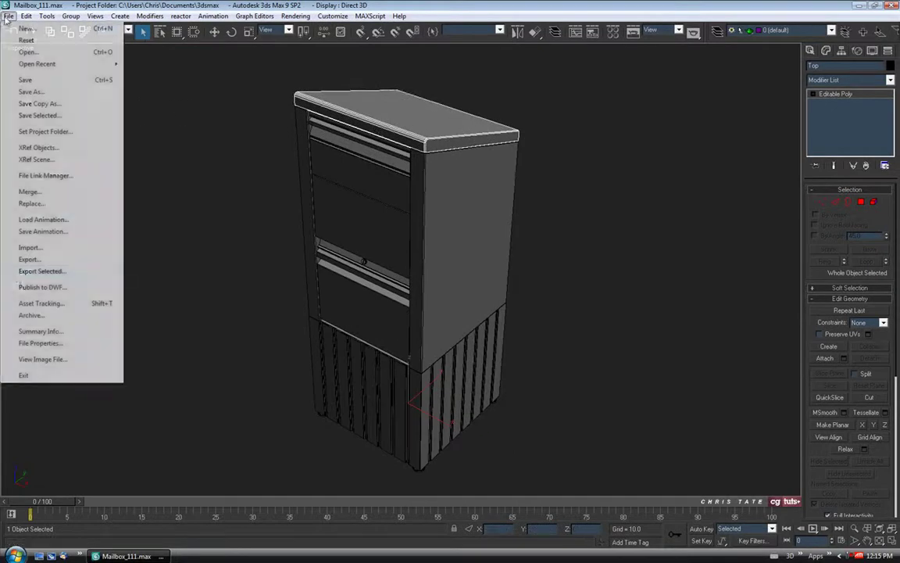
left_click(23, 271)
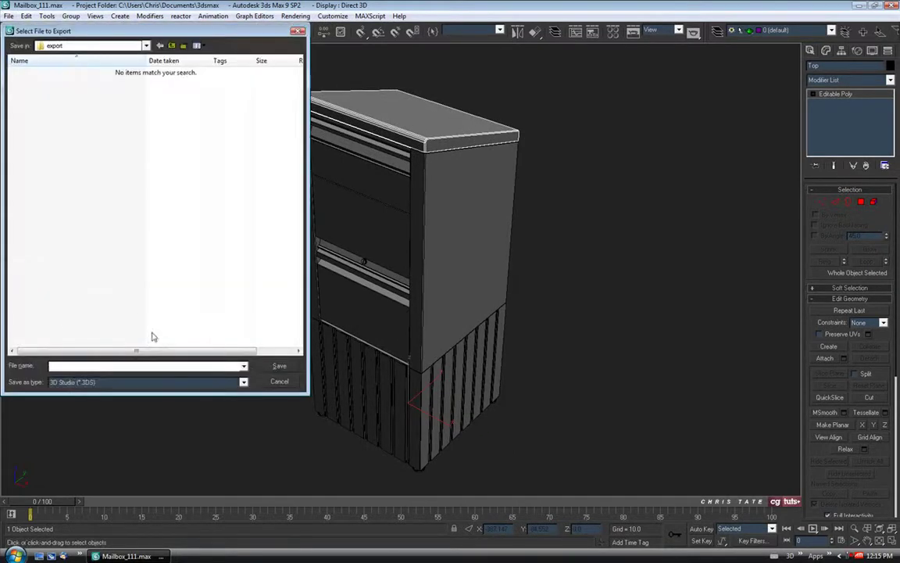
left_click(78, 46)
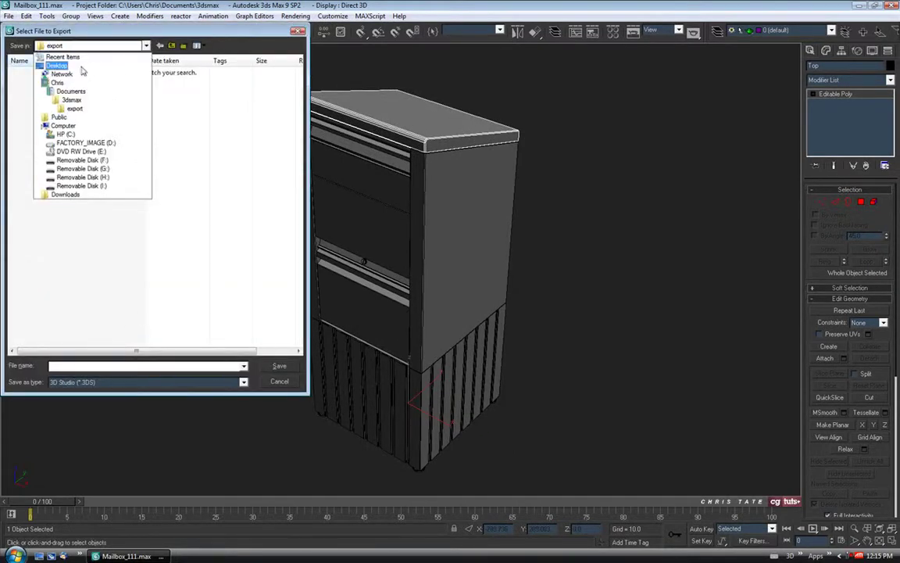
left_click(82, 67)
left_click(71, 365)
type("Top")
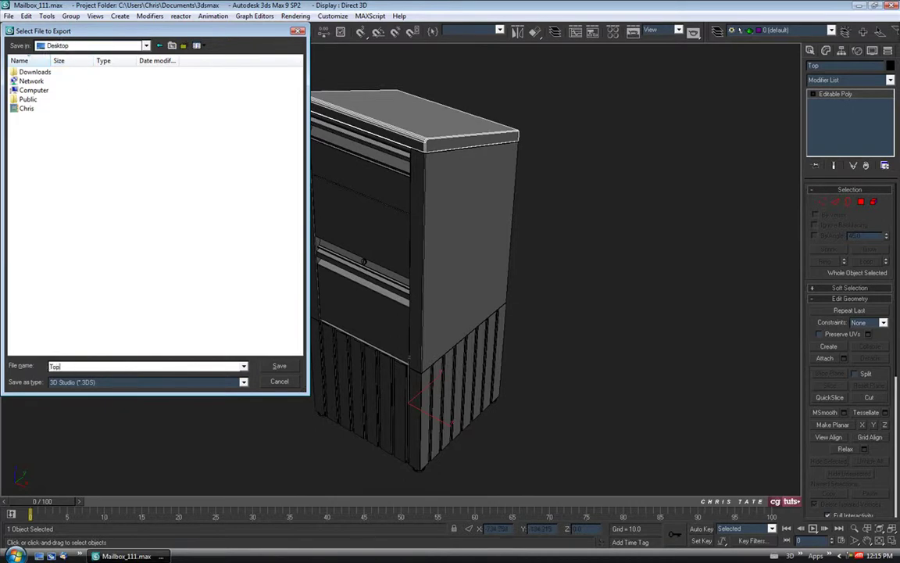
left_click(120, 383)
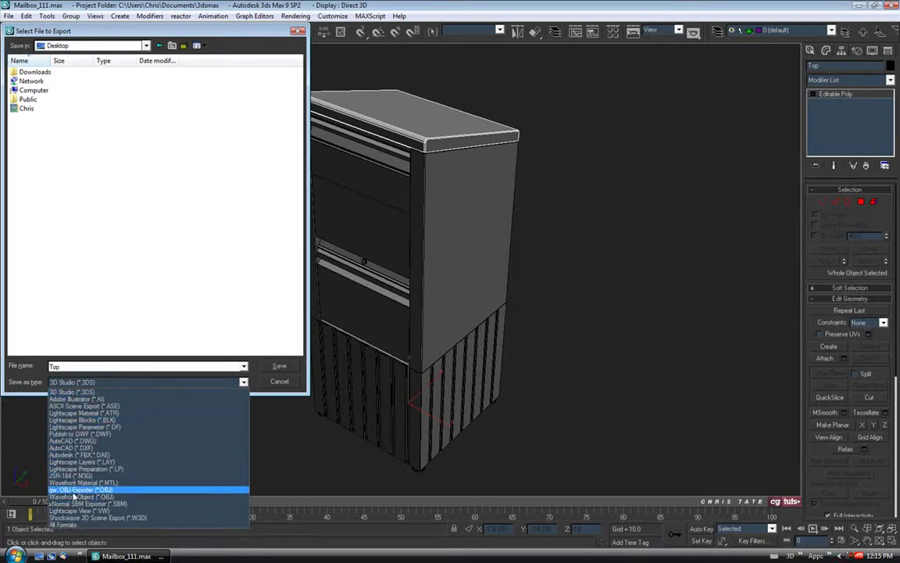
left_click(82, 491)
left_click(279, 366)
Keep the exported faces as Polygons, run the OBJ export and close the export statistics.
left_click_drag(405, 179, 373, 168)
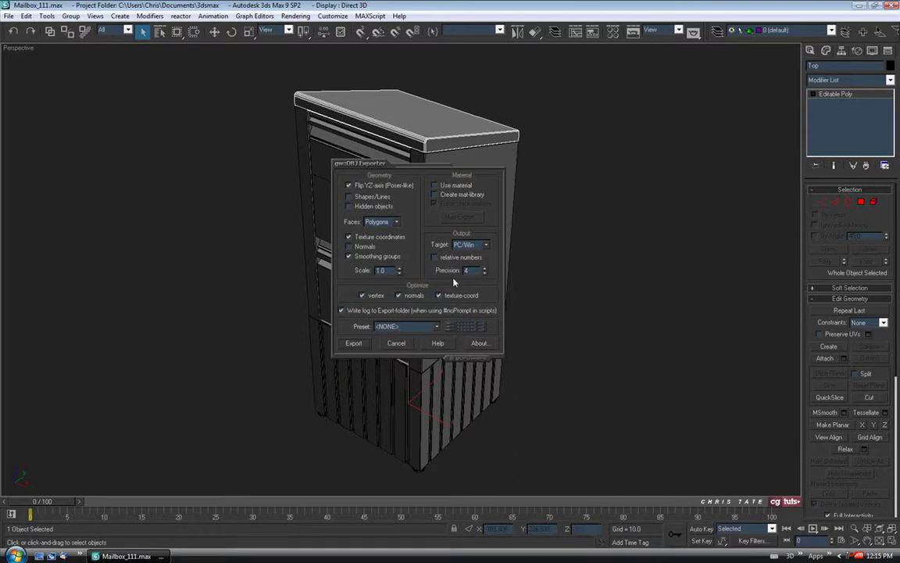
left_click(396, 223)
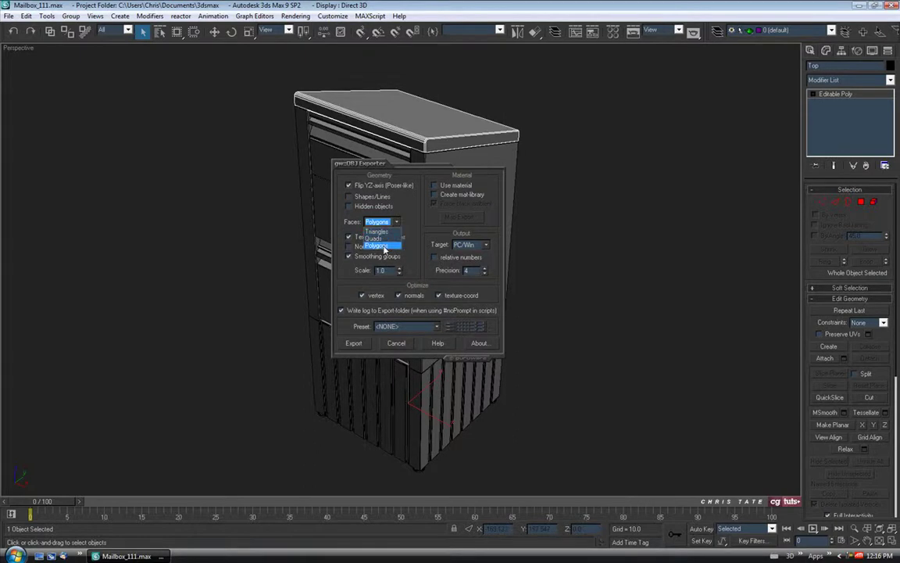
left_click(383, 247)
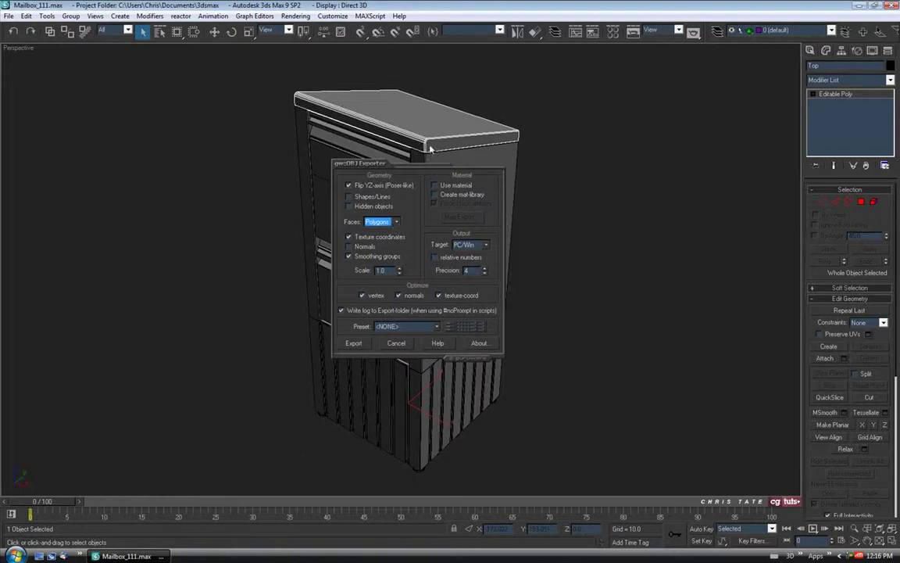
left_click(353, 344)
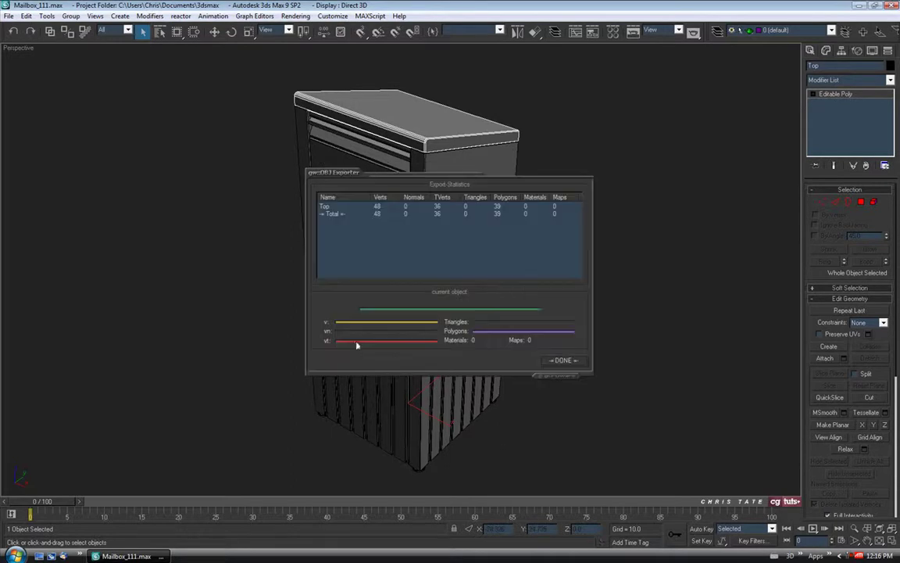
left_click(561, 361)
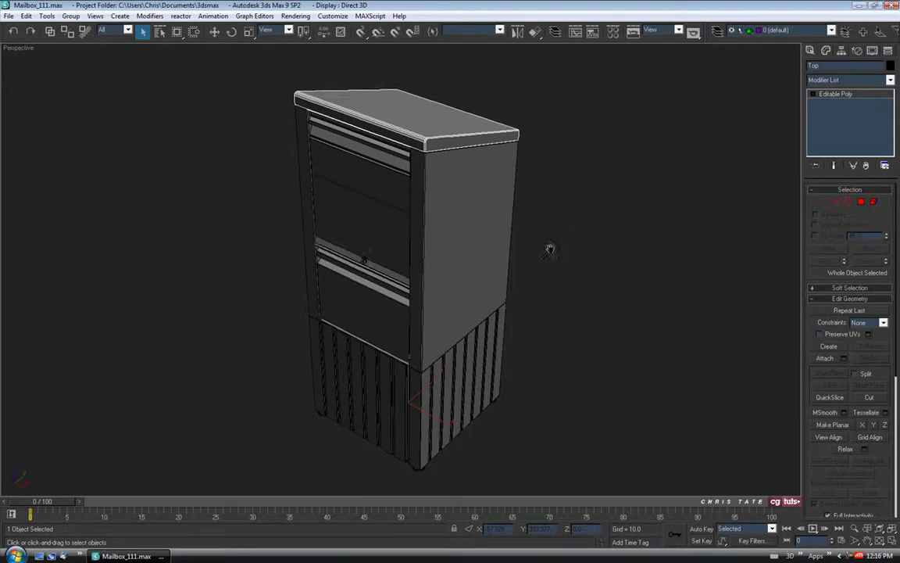
Switch from the mailbox scene to the desktop, open Top.obj in UVLayout and enlarge its model window.
middle_click_drag(553, 256, 729, 136, "alt")
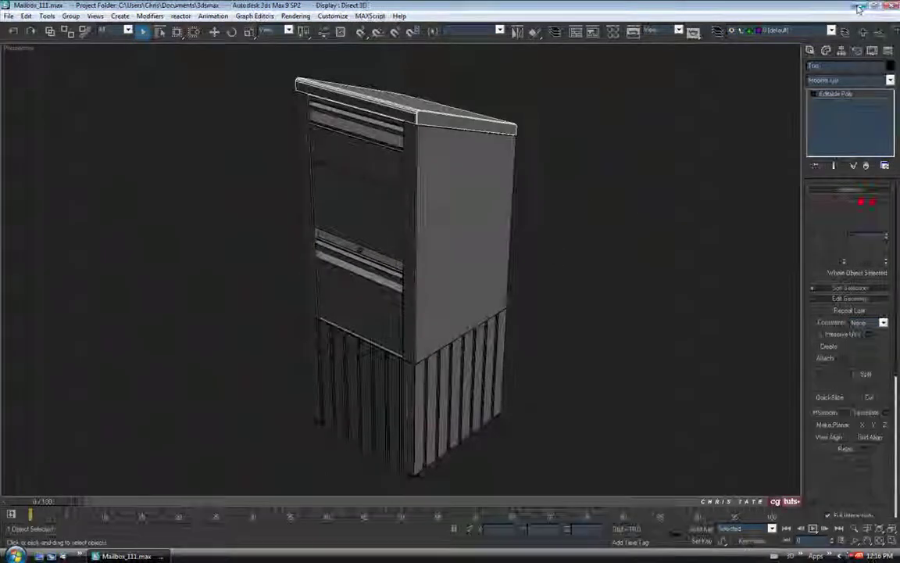
left_click(859, 6)
left_click_drag(20, 347, 105, 180)
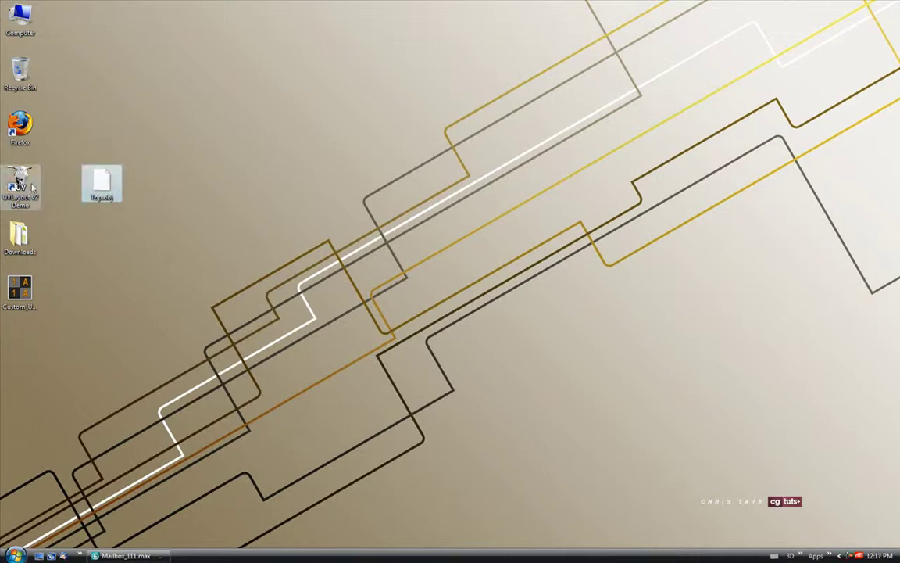
mouse_move(21, 184)
left_mouse_down()
mouse_move(95, 181)
mouse_move(25, 184)
left_mouse_up()
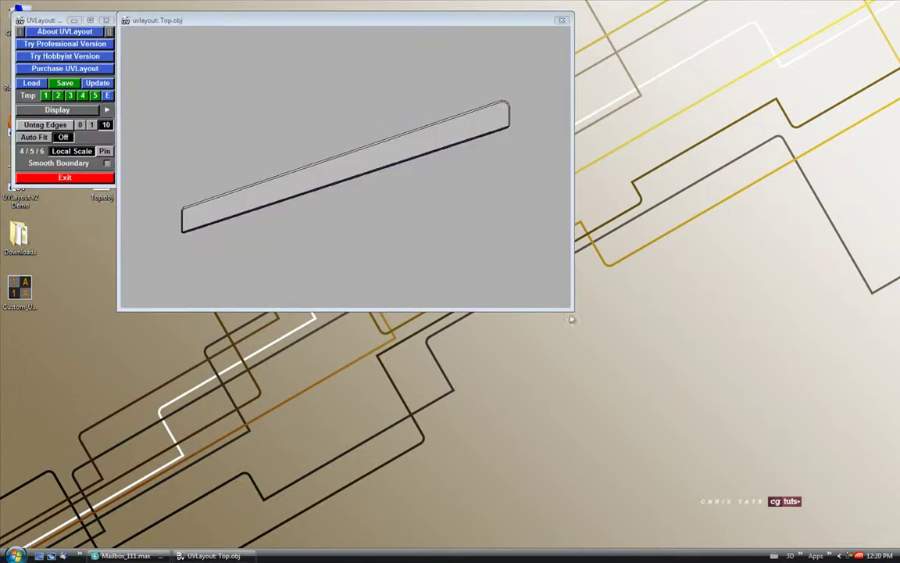
left_click_drag(573, 309, 830, 531)
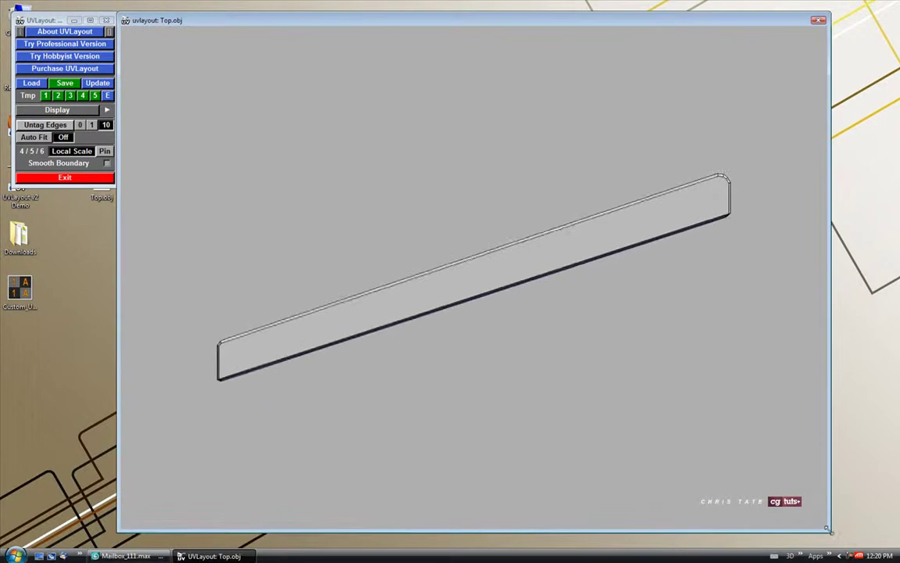
Examine the mailbox top from above, below and at its rounded edge, and expand the display options.
left_click_drag(199, 273, 471, 305)
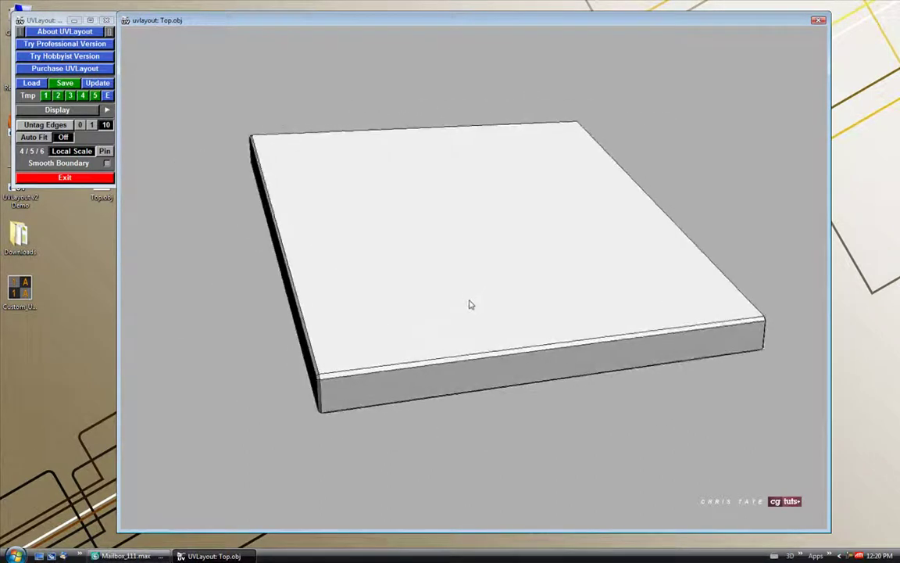
left_click_drag(566, 301, 425, 236)
left_click_drag(290, 270, 445, 217)
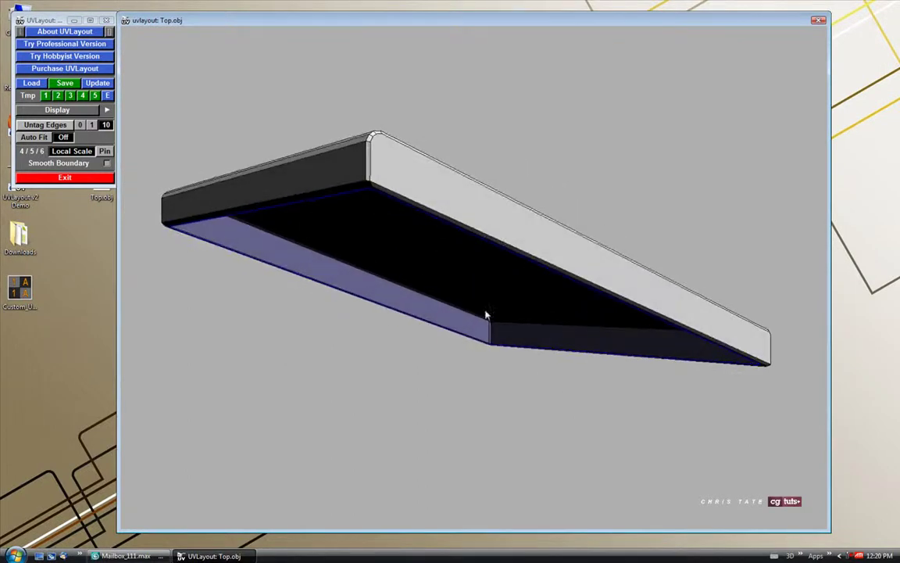
left_click_drag(372, 276, 366, 320)
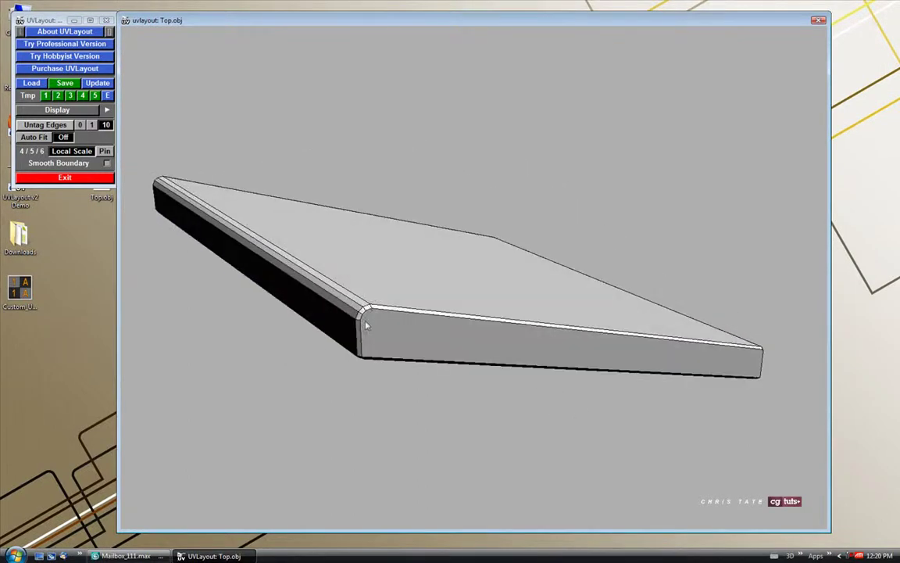
left_click_drag(415, 371, 405, 340)
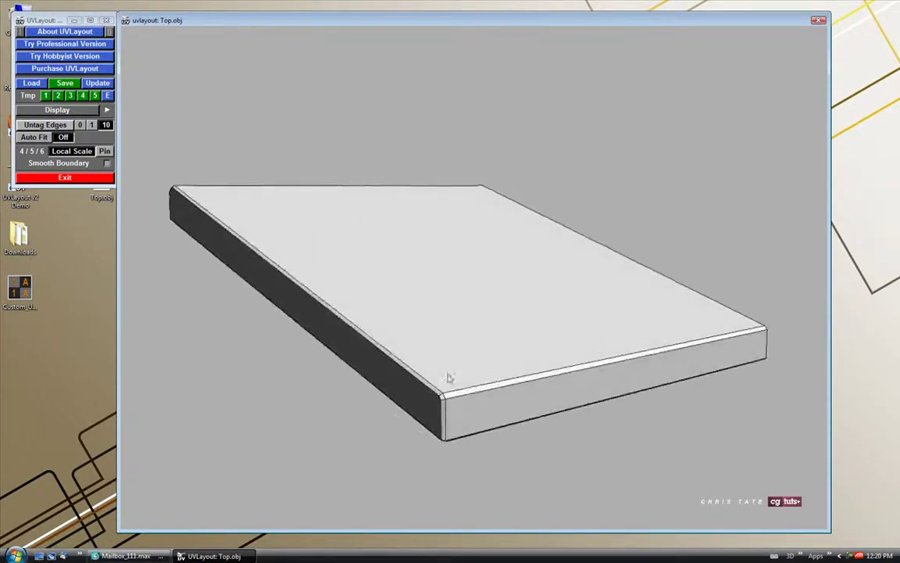
left_click(57, 110)
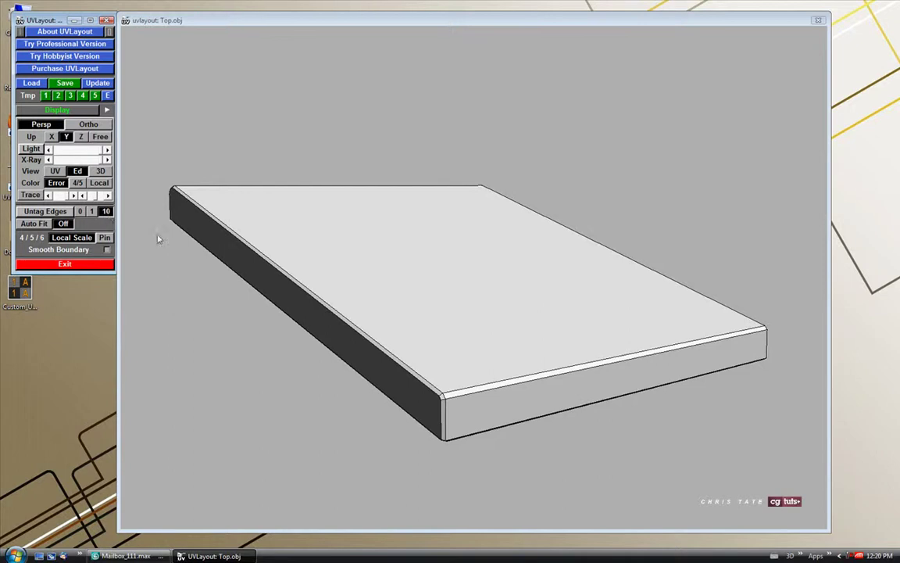
Try tagging a side face's long upper edge for cutting with the tag extent at 10, and clear the tags.
left_click_drag(351, 366, 565, 302)
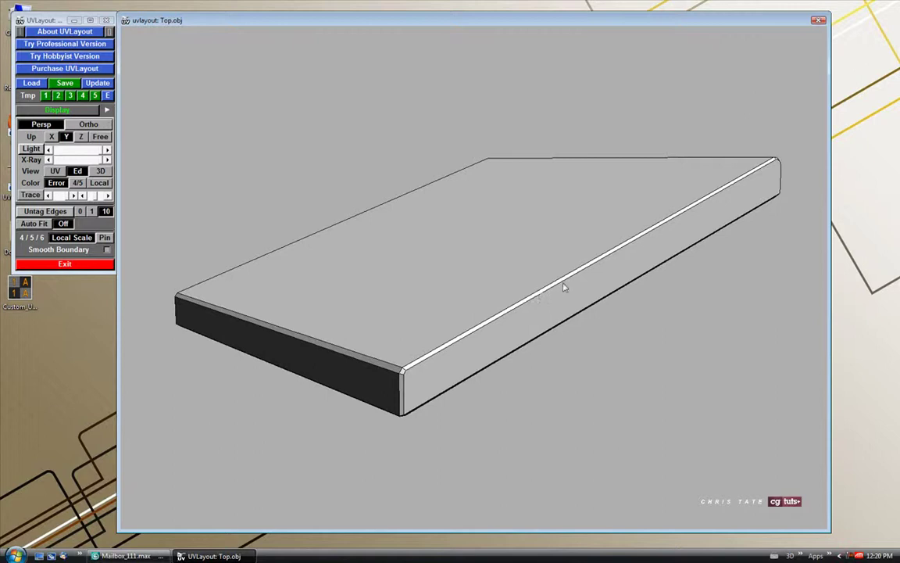
key("c")
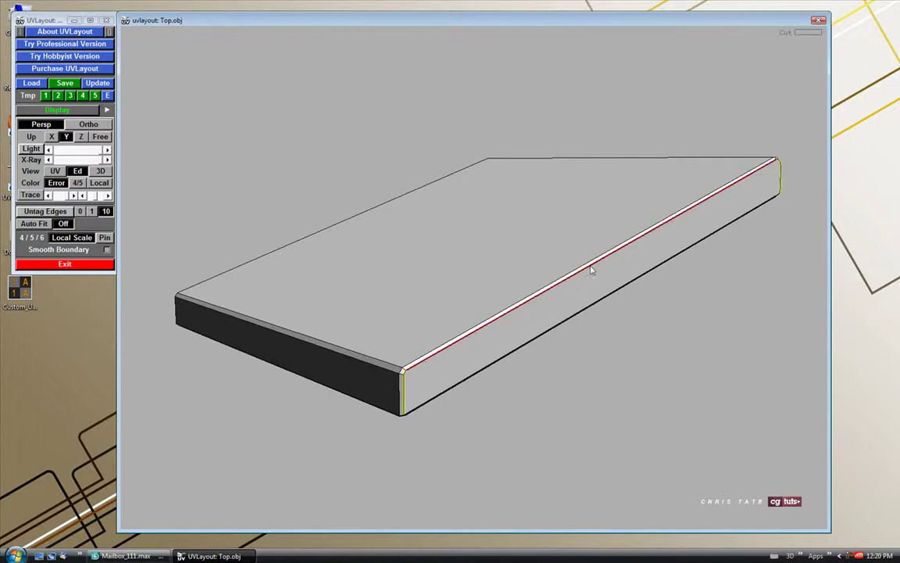
middle_click_drag(577, 277, 354, 287)
mouse_move(454, 336)
middle_mouse_down()
mouse_move(498, 341)
mouse_move(460, 345)
middle_mouse_up()
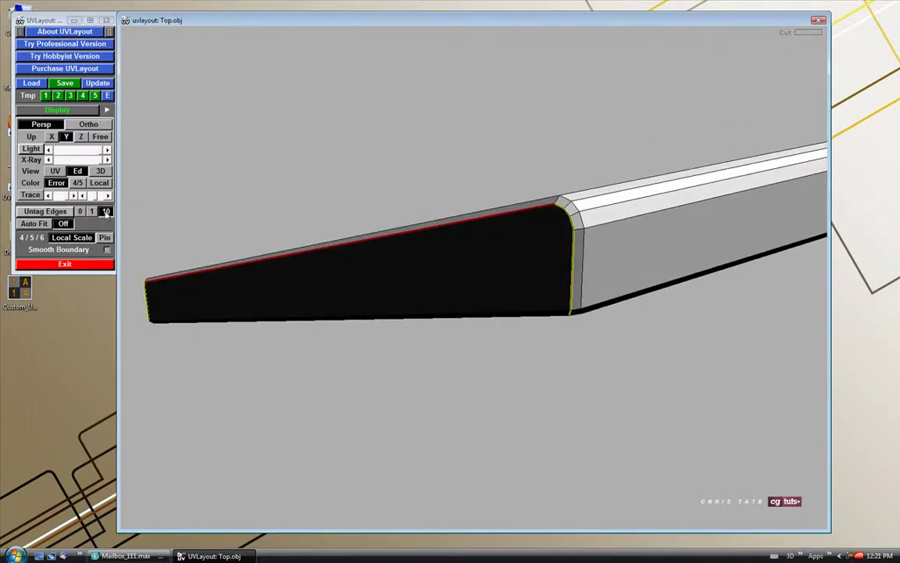
middle_click_drag(189, 283, 340, 301)
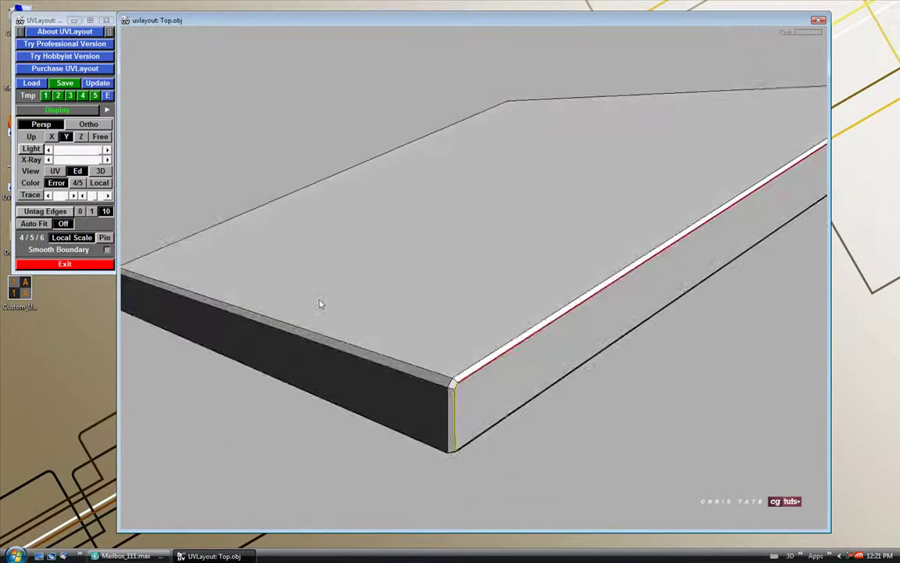
key("Return")
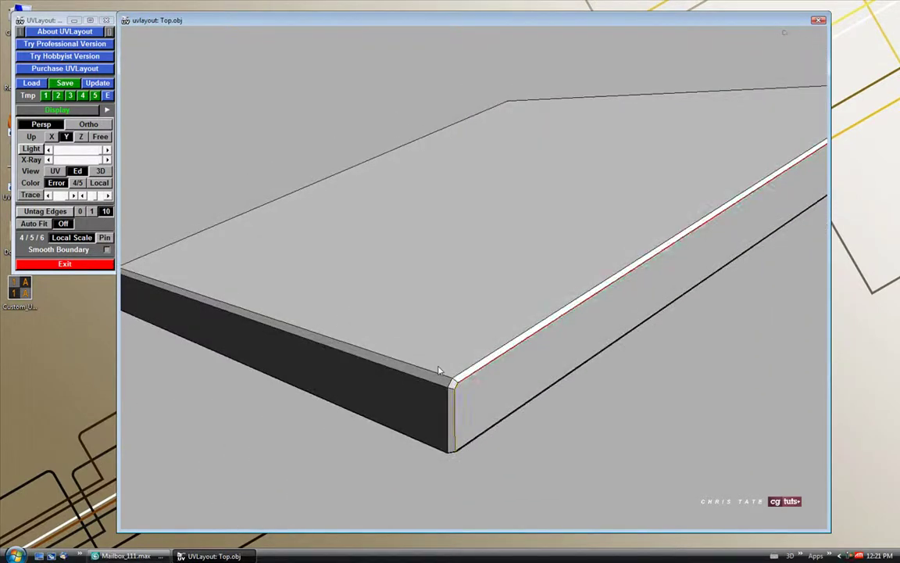
Try tagging the same long upper edge for cutting with the tag extent set to 1.
left_click(92, 211)
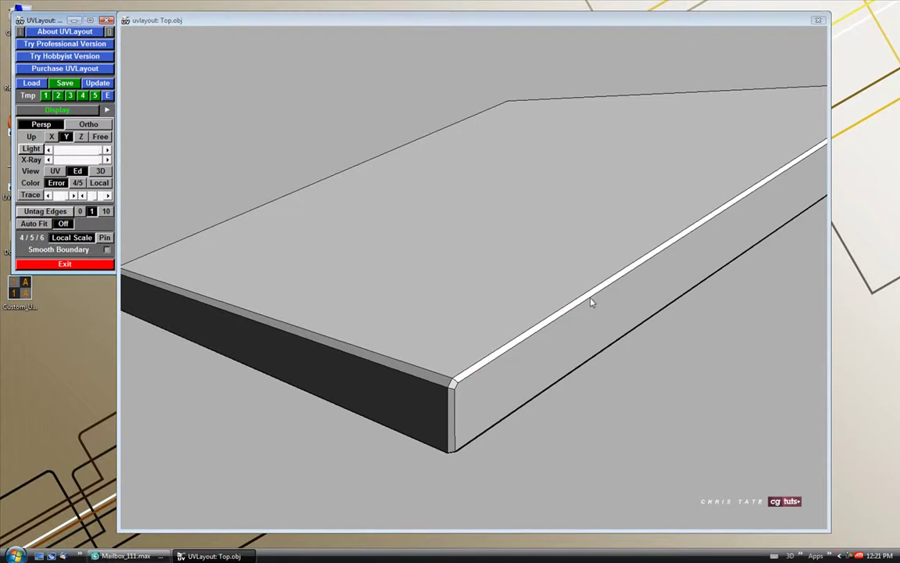
key("c")
left_click_drag(454, 388, 527, 345)
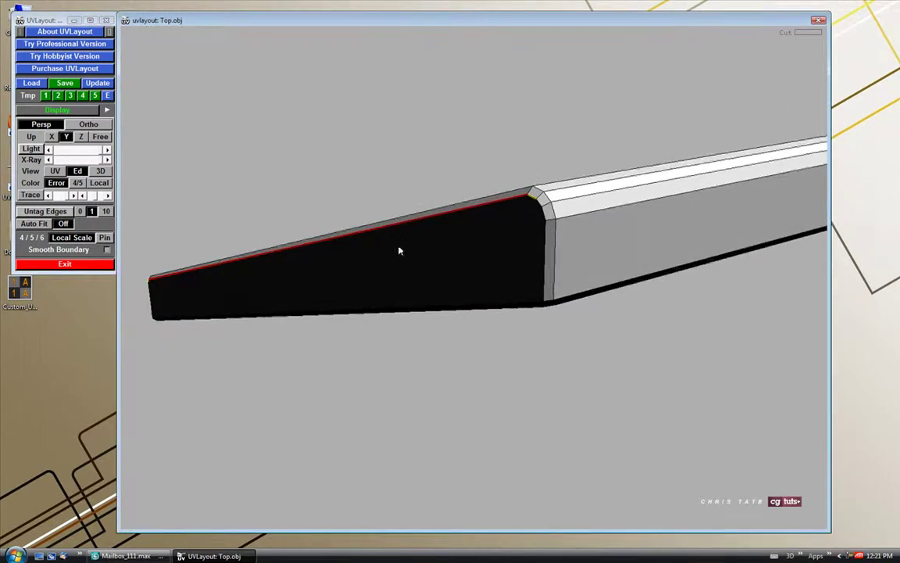
left_click_drag(396, 249, 486, 245)
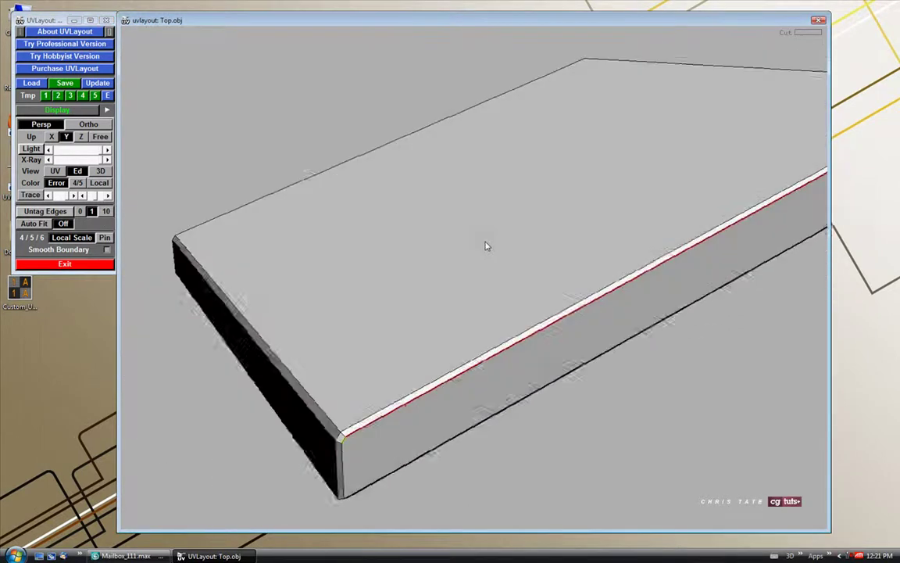
Try tagging only the single long upper edge with the tag extent set to 0, and clear it.
left_click(80, 211)
key("c")
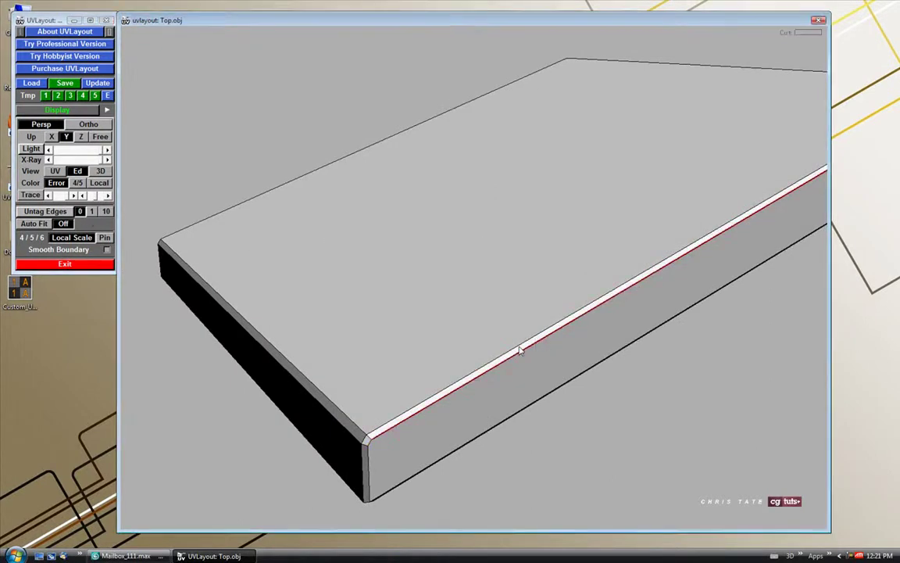
key("c")
key("Return")
right_click_drag(467, 388, 432, 362)
left_click_drag(432, 361, 327, 332)
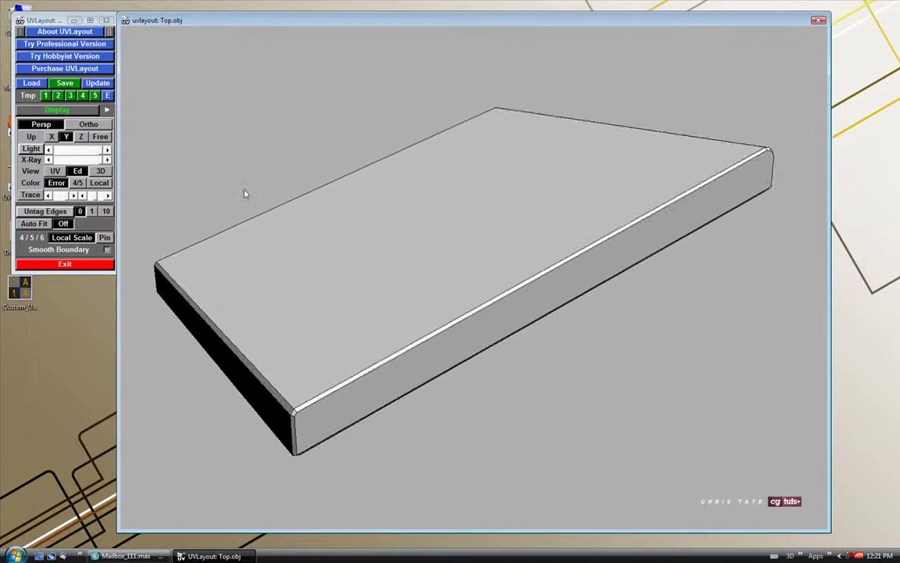
Set the tag extent to 10, tag the side face's outline for cutting and continue it to the underside at one corner.
left_click(105, 211)
left_click_drag(463, 320, 452, 316)
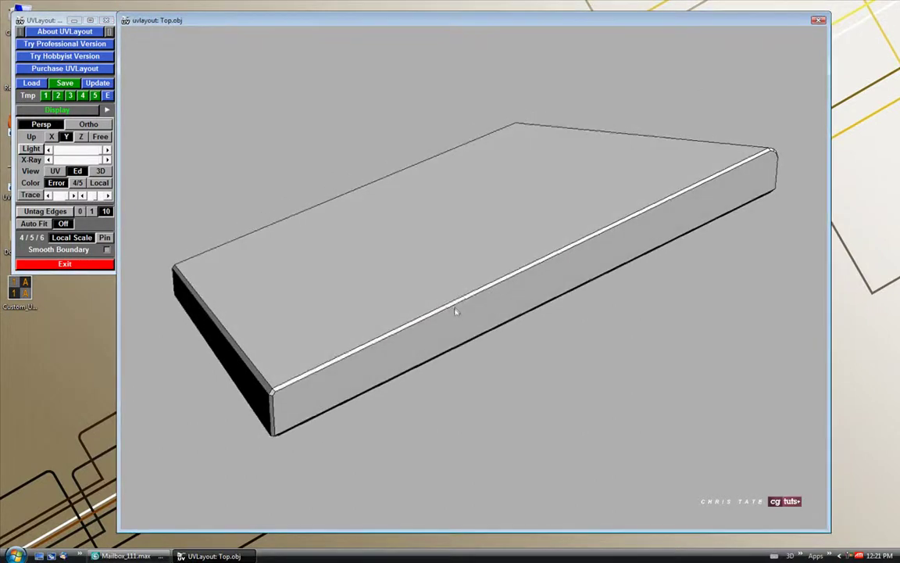
key("c")
left_click_drag(424, 334, 328, 171)
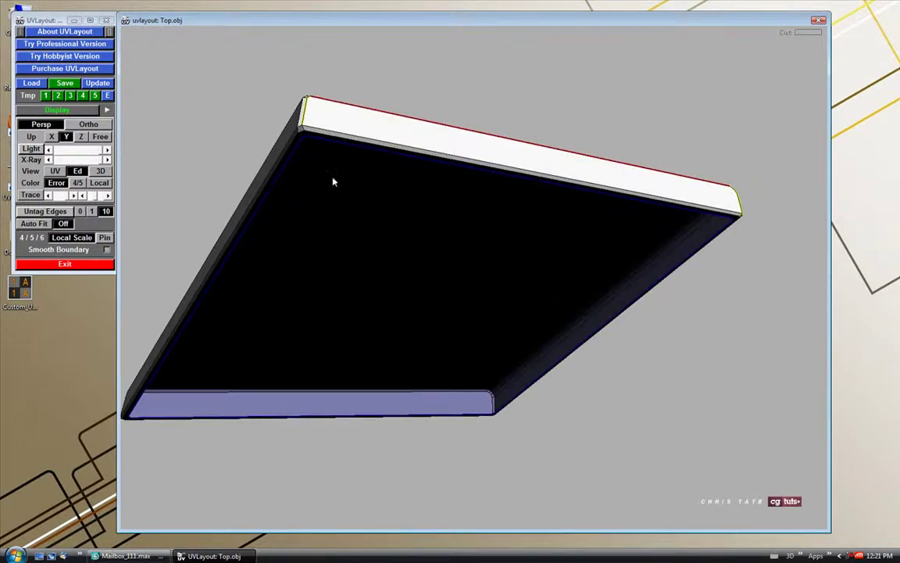
middle_click_drag(328, 171, 373, 291)
right_click_drag(373, 290, 349, 256)
left_click_drag(364, 279, 349, 244)
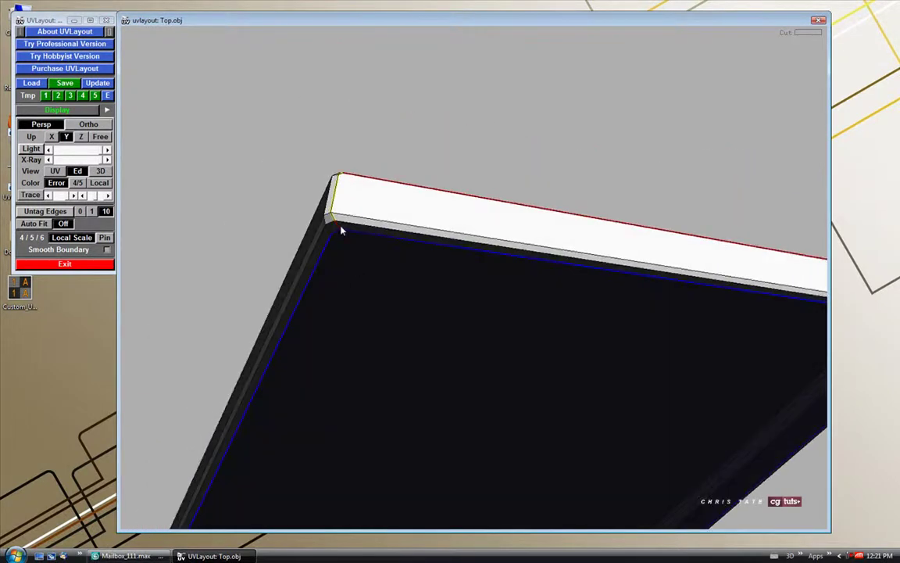
Continue the cut tags to the underside boundary at the other corner and untag the side's long upper edge.
left_click_drag(673, 290, 536, 297)
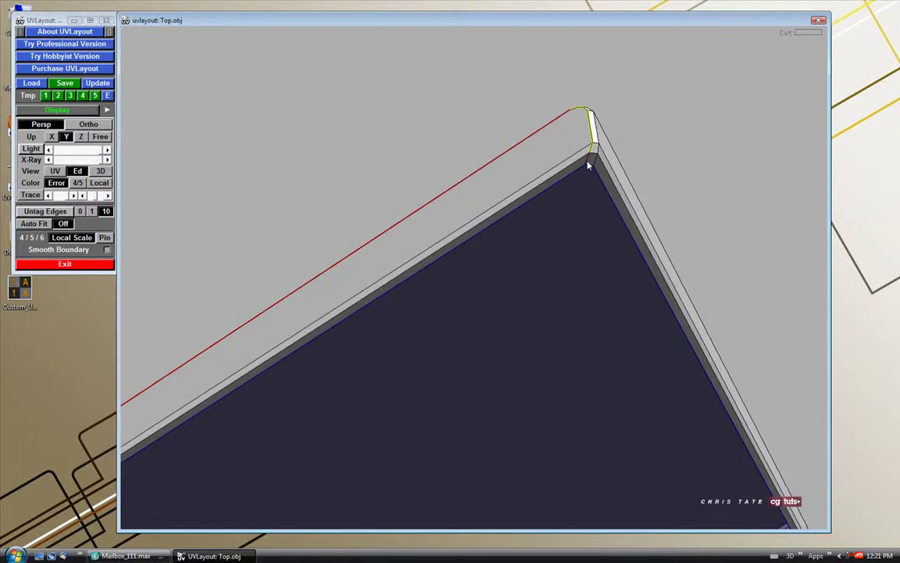
left_click_drag(587, 173, 579, 166)
key("c")
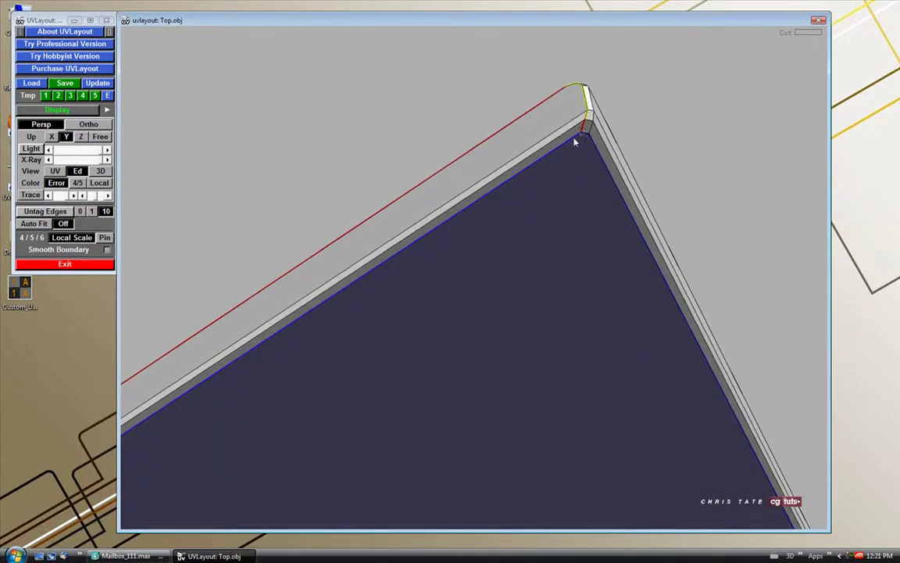
left_click_drag(585, 133, 490, 299)
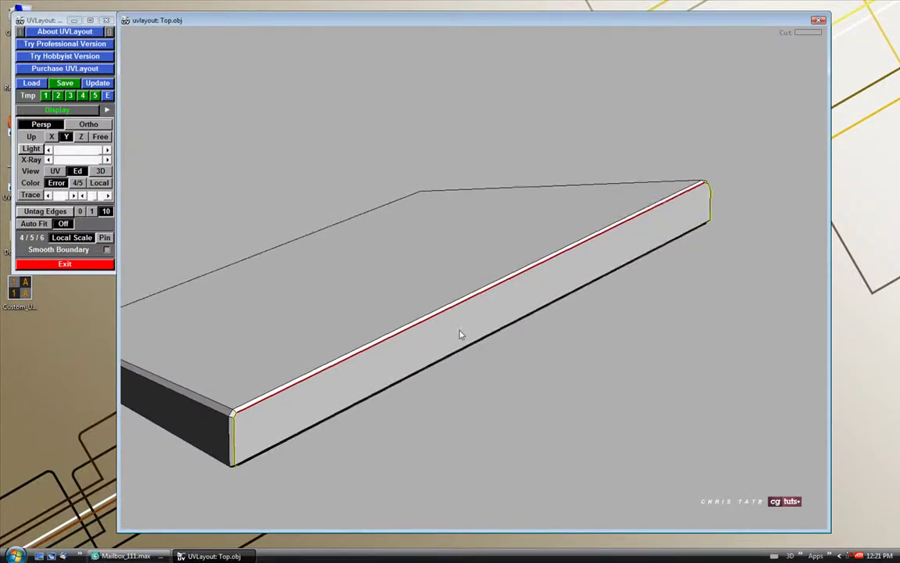
key("w")
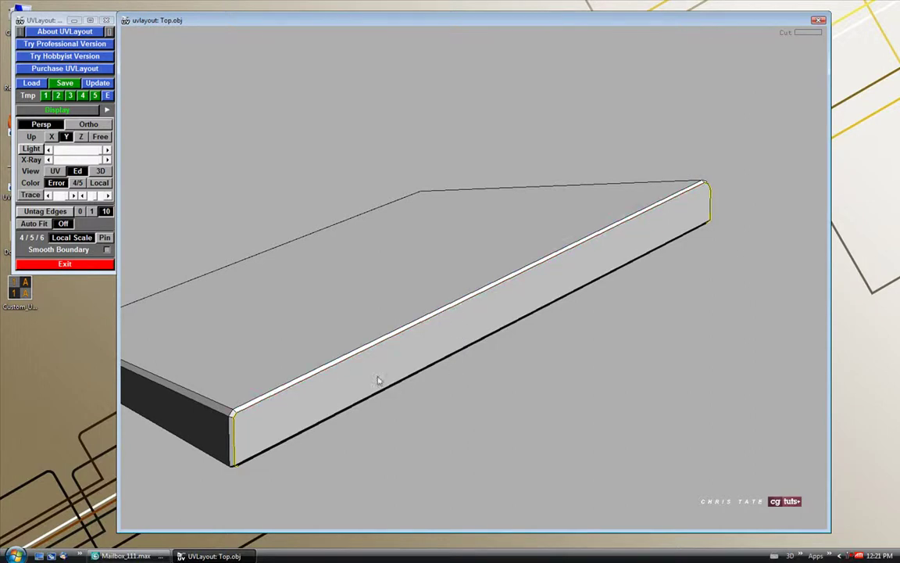
left_click_drag(343, 372, 359, 375)
Tag the corner seams of the opposite side face down to the underside boundary, leaving its long upper edge untagged.
middle_click_drag(377, 398, 484, 269)
right_click_drag(485, 269, 398, 337)
left_click_drag(368, 310, 350, 300)
left_click_drag(774, 351, 670, 377)
left_click_drag(738, 353, 314, 279)
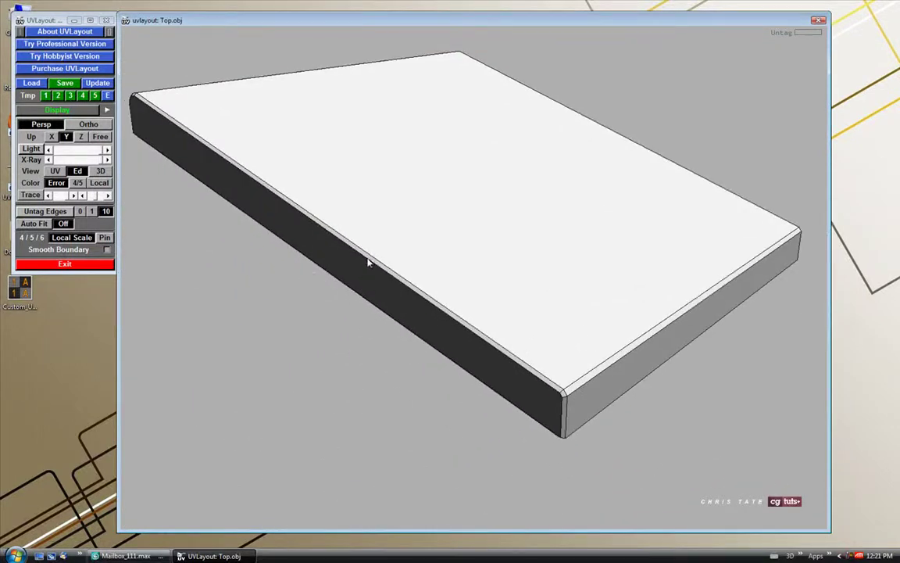
key("c")
key("w")
left_click_drag(400, 341, 442, 242)
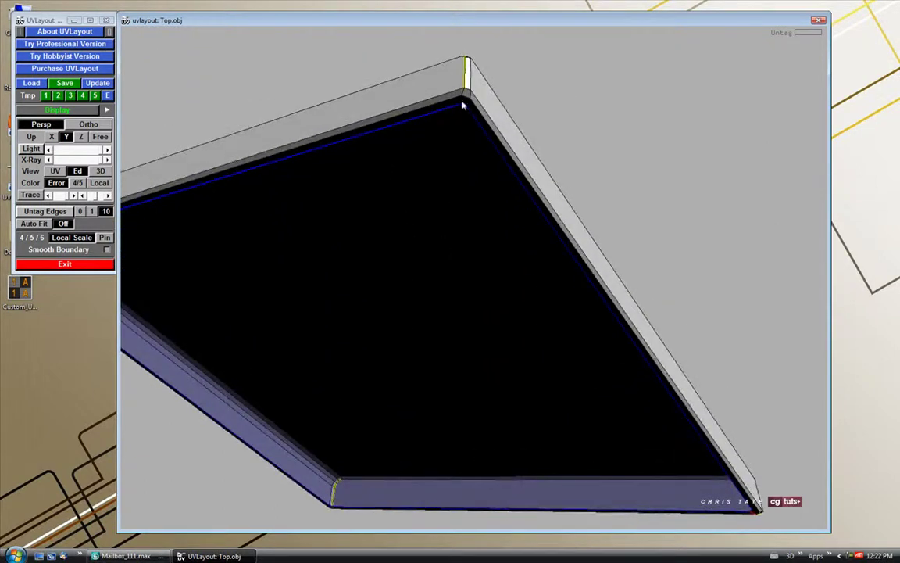
left_click_drag(428, 149, 495, 418)
key("c")
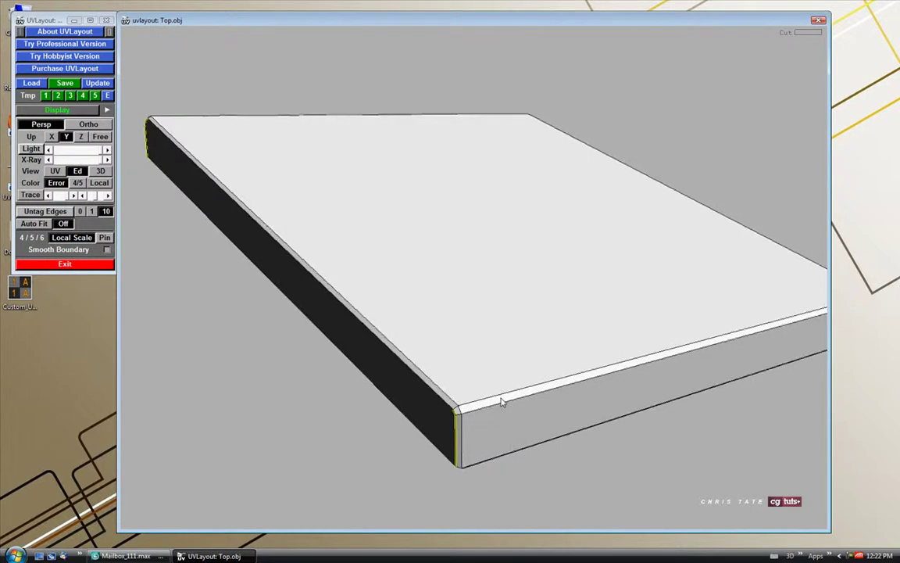
Split the mailbox top along the tagged corner seams and check the openings from below and above.
key("Return")
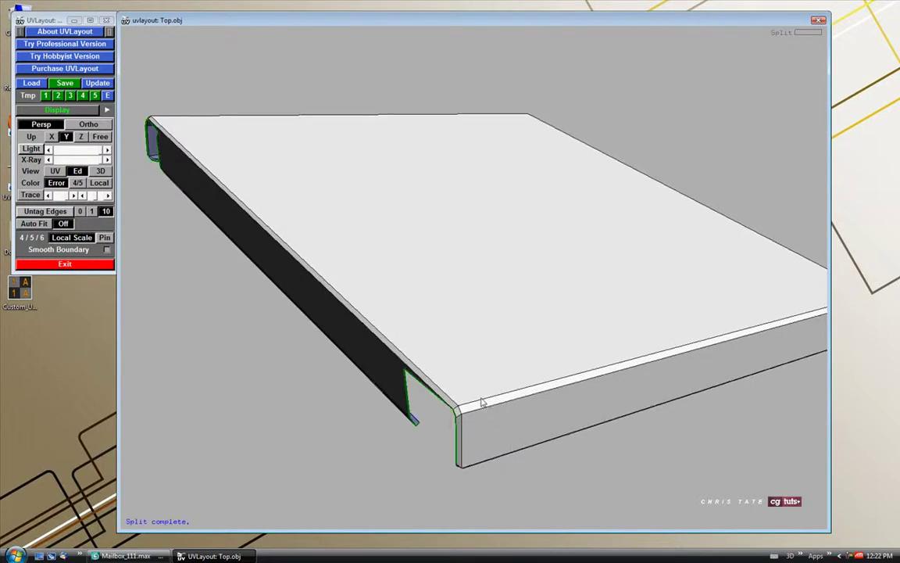
left_click_drag(462, 436, 473, 378)
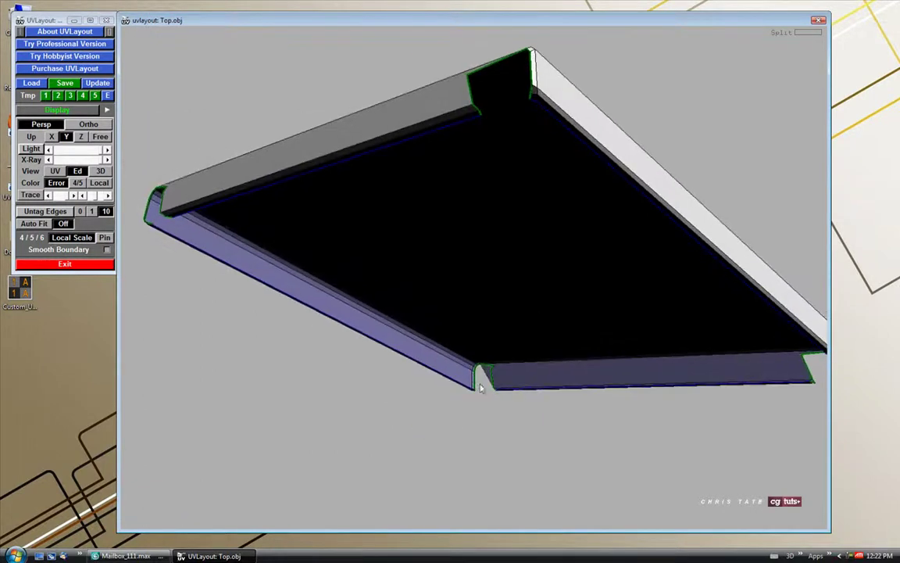
left_click_drag(395, 378, 412, 362)
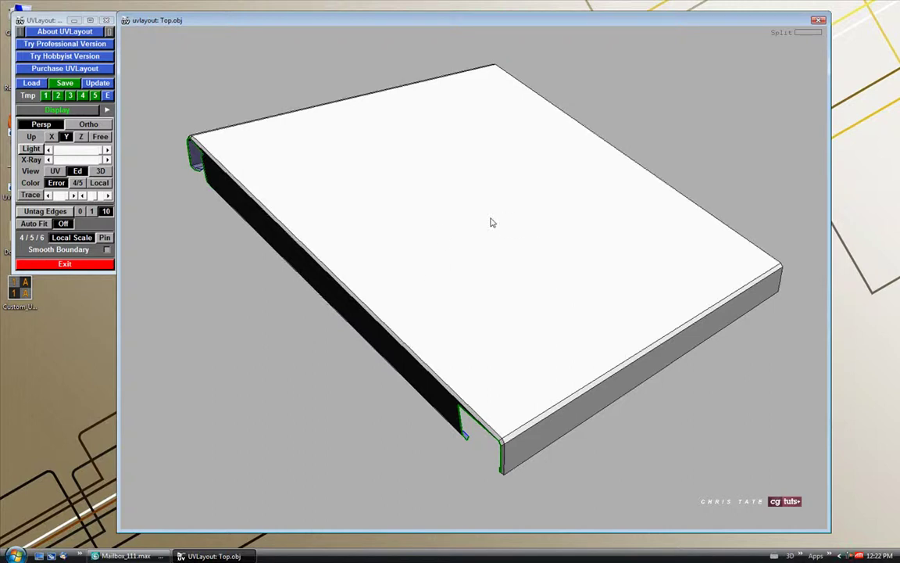
Drop the split mailbox top into UV space and check it in the 3D and UV views.
key("1")
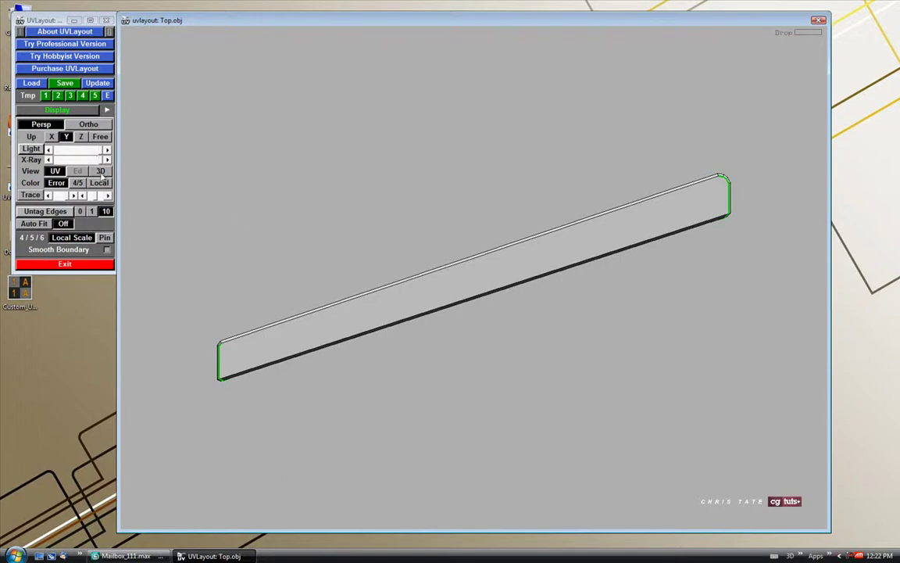
left_click(100, 171)
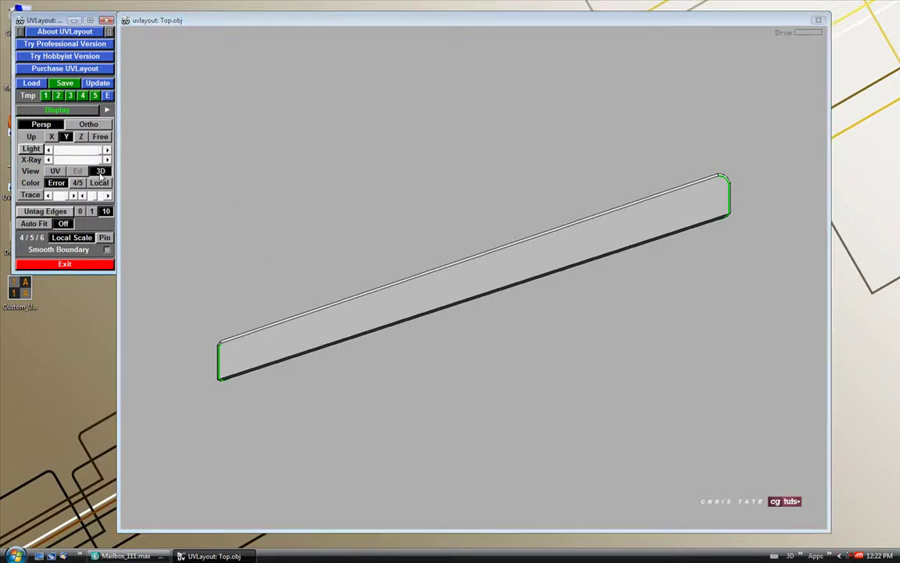
left_click(55, 171)
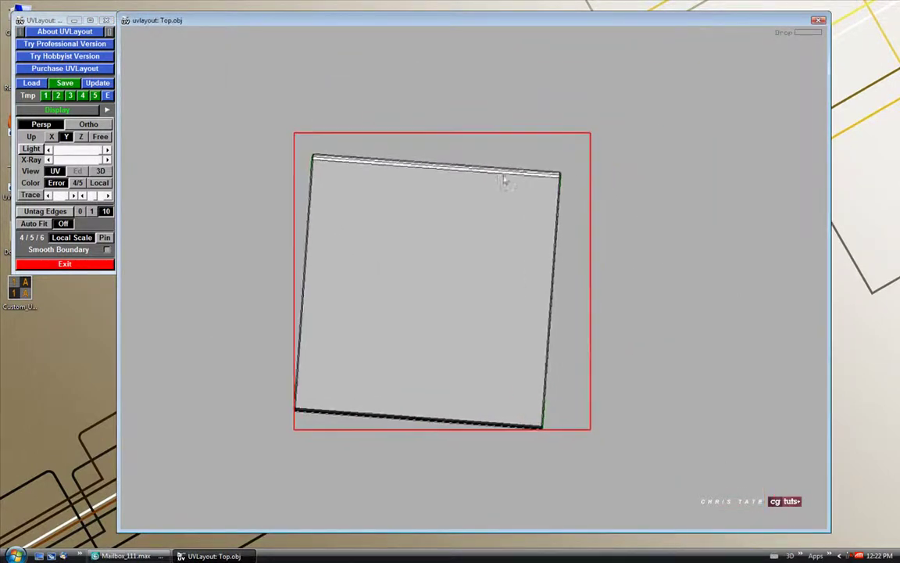
Flatten the mailbox top's shell in the UV view, releasing its boundary so the four side flaps unfold.
scroll(467, 322, "up", 2)
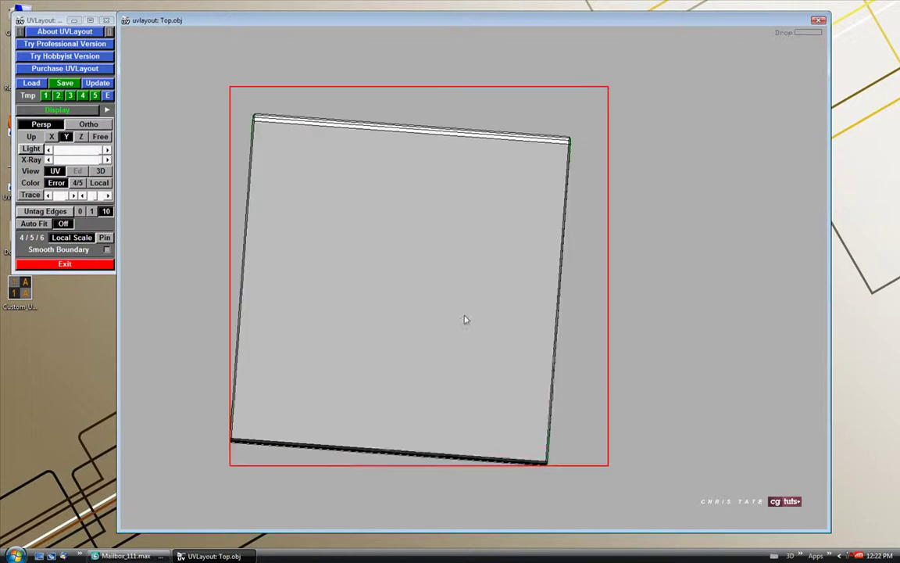
middle_click_drag(440, 248, 461, 259)
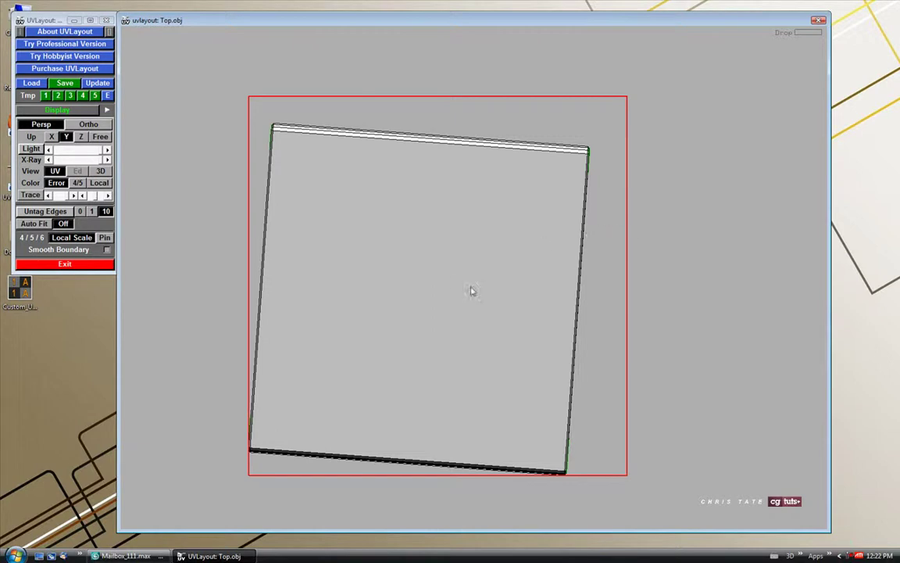
middle_click_drag(466, 306, 471, 295)
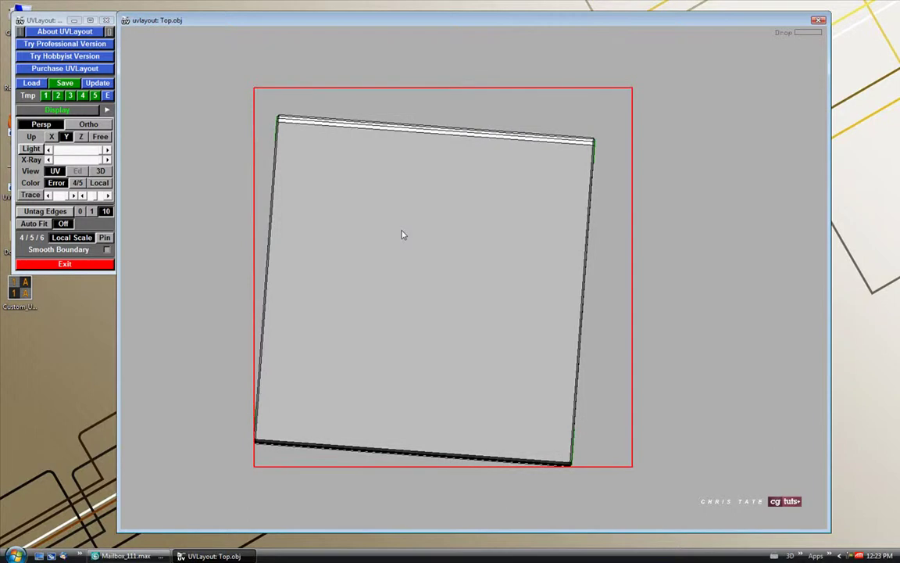
key("f")
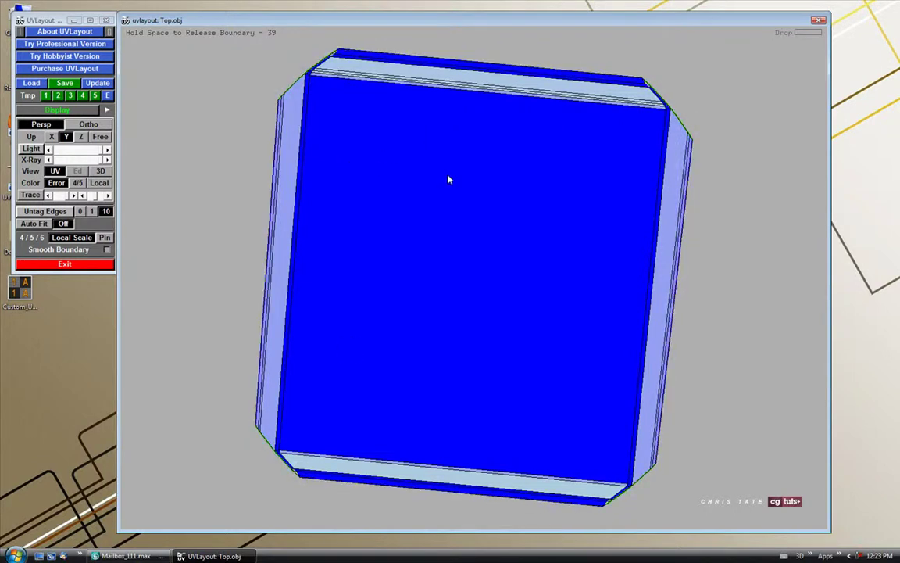
key("space")
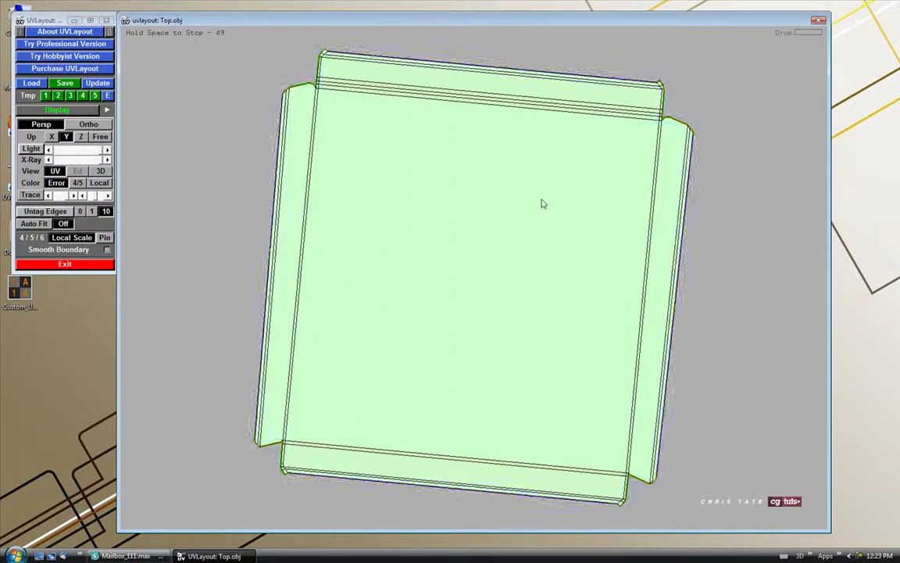
key("space")
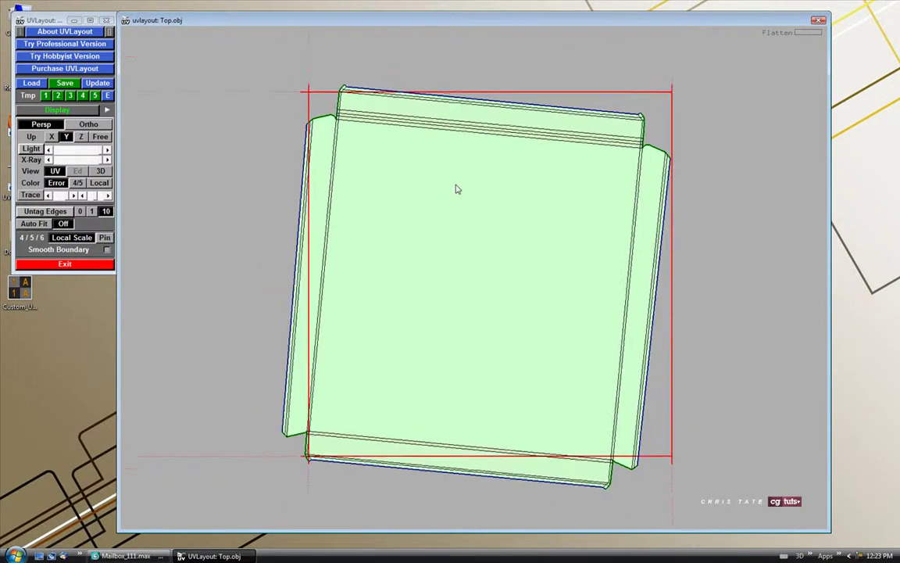
Rotate the flattened shell until it is nearly upright, undo its trial reduction in size, and turn on Auto Fit.
middle_click_drag(457, 186, 406, 169)
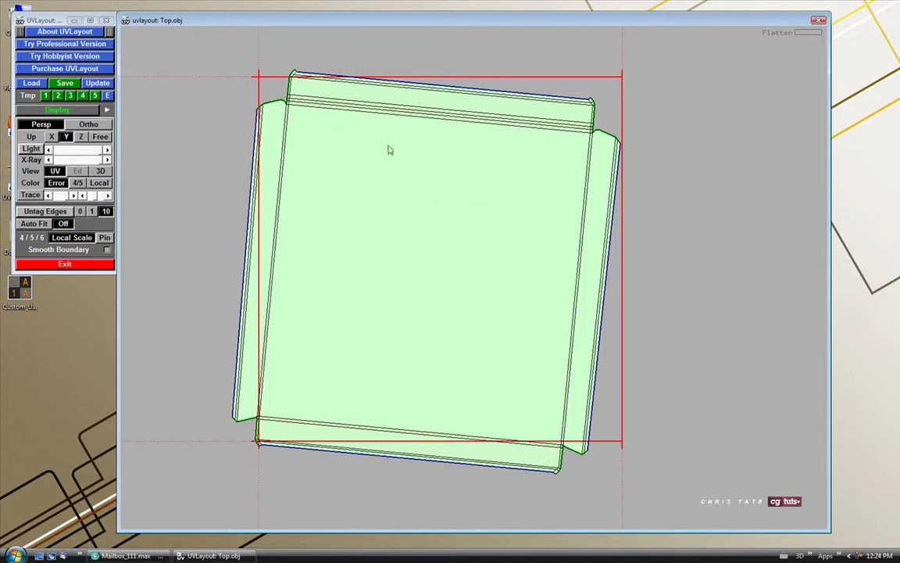
middle_click_drag(396, 206, 395, 224)
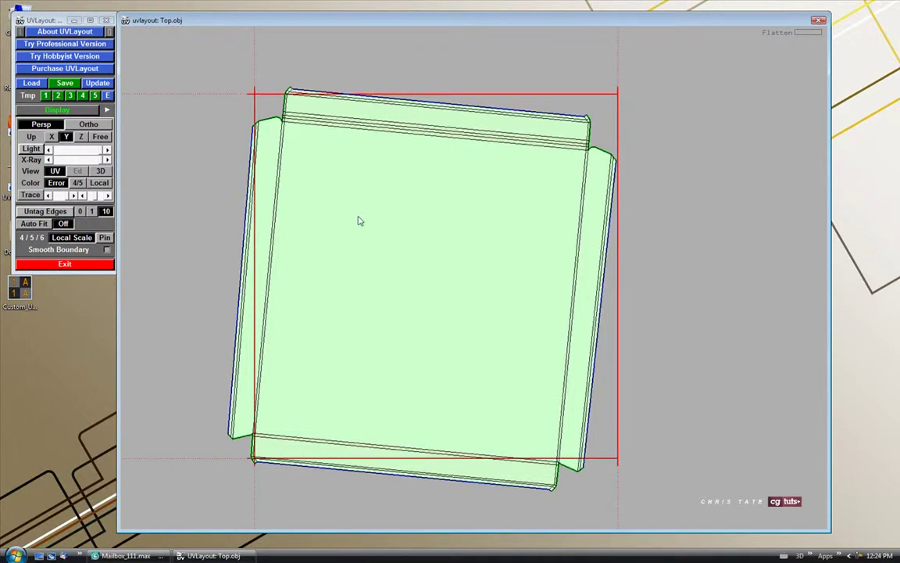
mouse_move(349, 217)
middle_mouse_down()
mouse_move(334, 218)
mouse_move(353, 222)
middle_mouse_up()
left_click_drag(408, 211, 446, 194)
right_click_drag(407, 204, 393, 191)
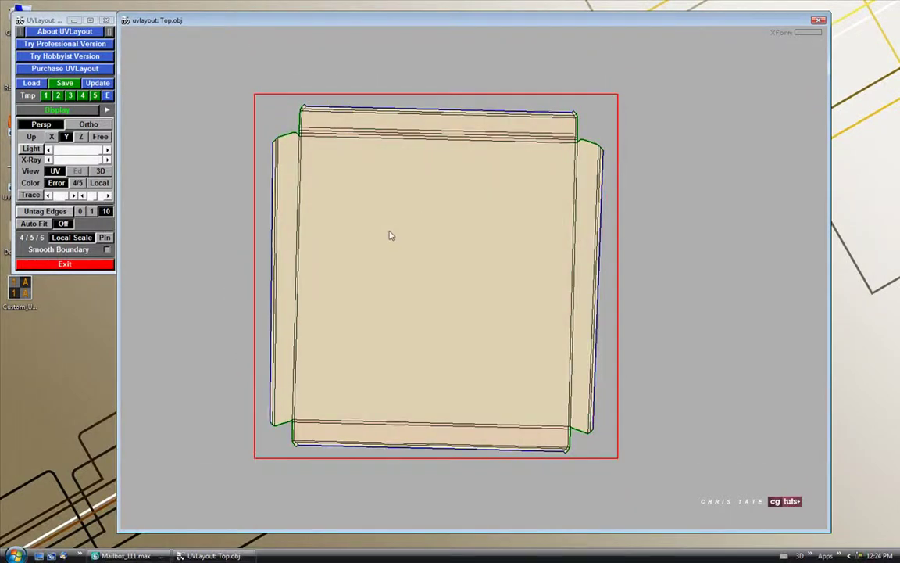
key("ctrl+z")
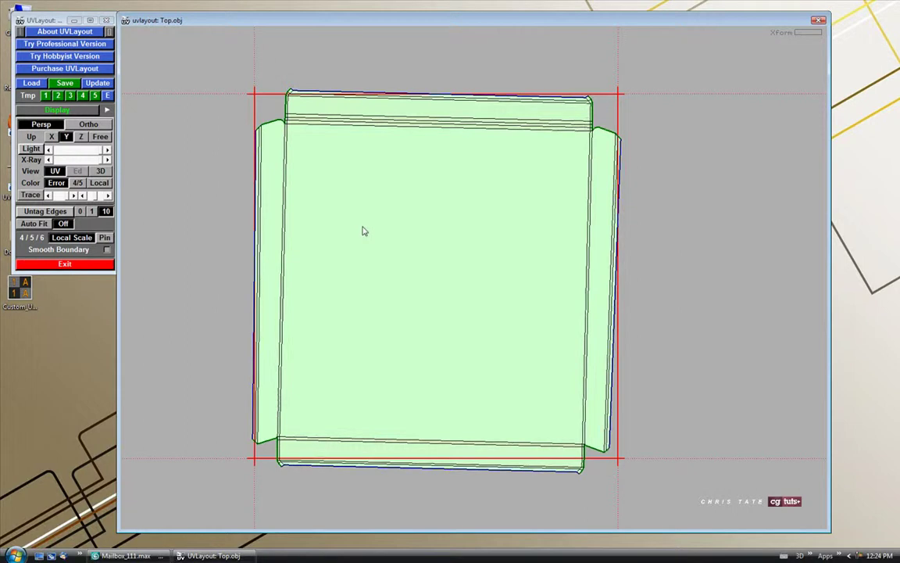
key("f")
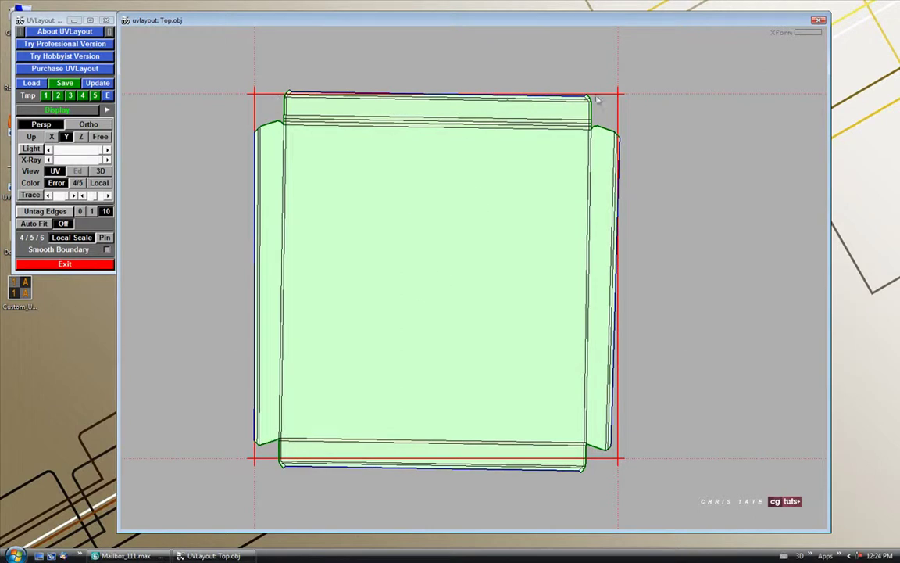
left_click(35, 223)
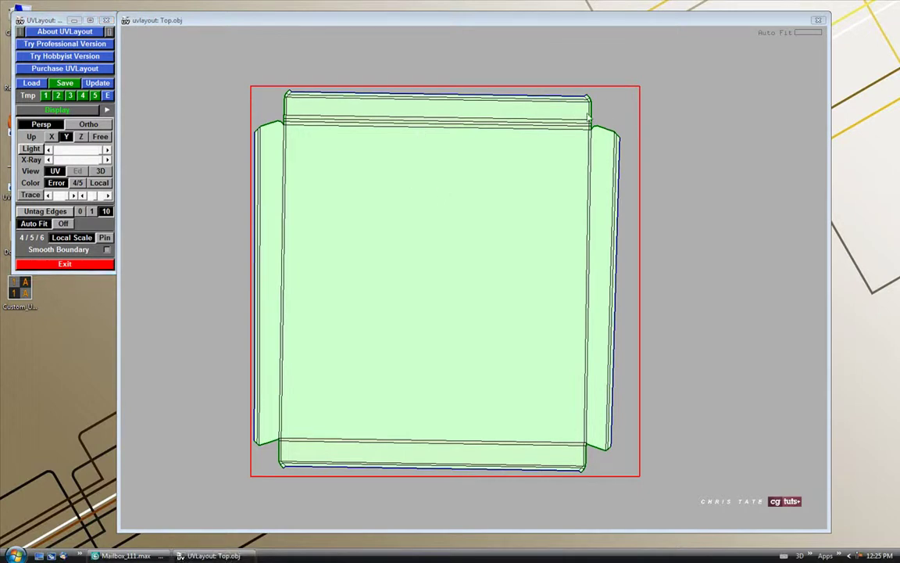
left_click(385, 207)
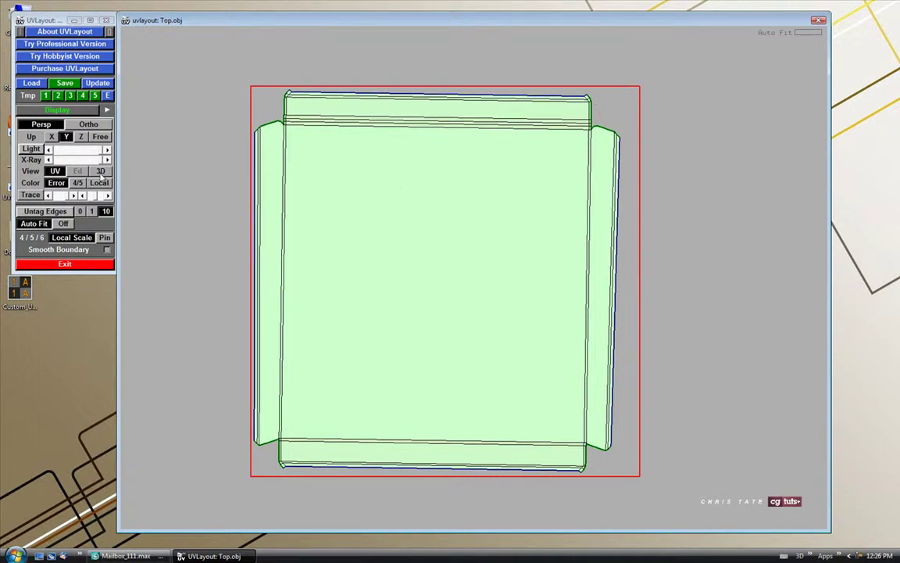
Check the unwrapped top in the 3D view with the checker and numbered-grid textures, examining the front edge and corners for distortion.
left_click(100, 171)
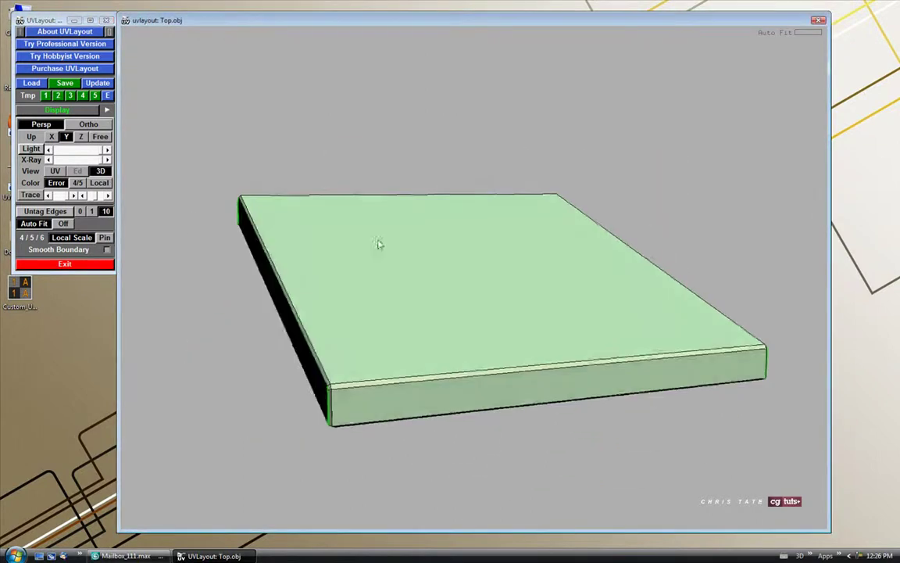
left_click_drag(292, 261, 394, 302)
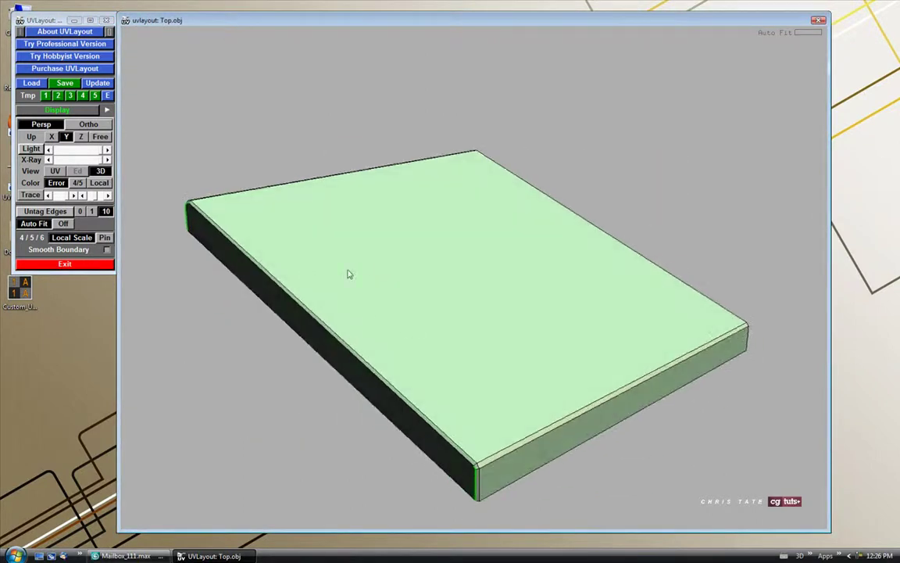
key("t")
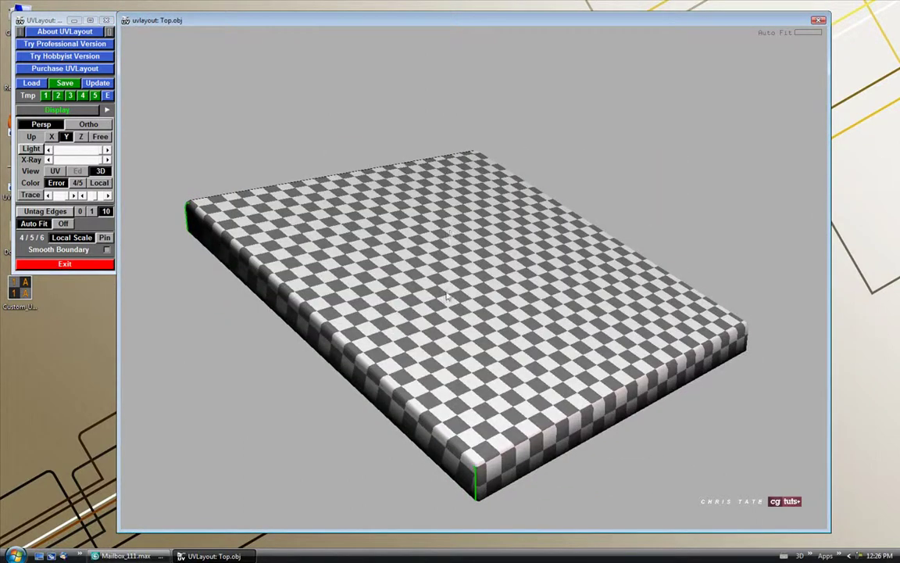
key("t")
left_click_drag(447, 297, 414, 346)
right_click_drag(459, 383, 422, 316)
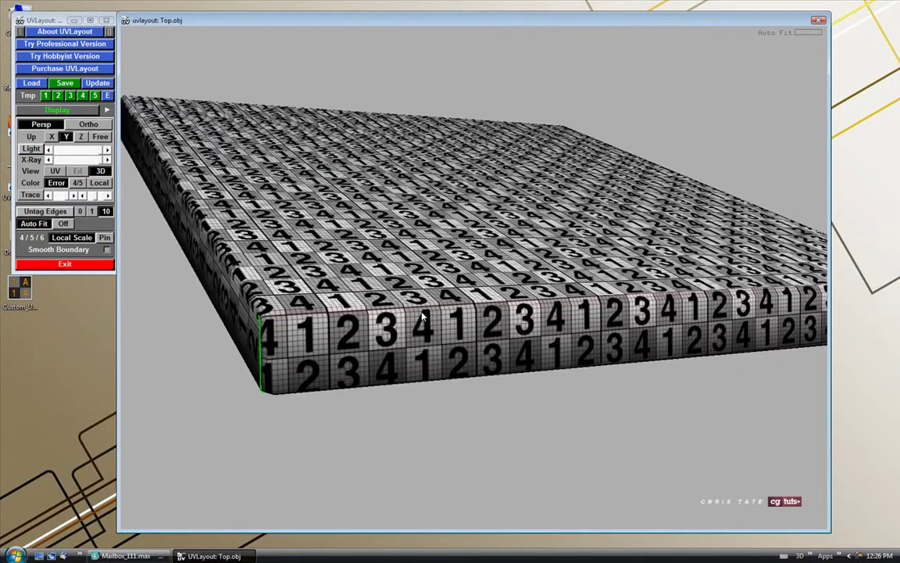
left_click_drag(253, 291, 328, 329)
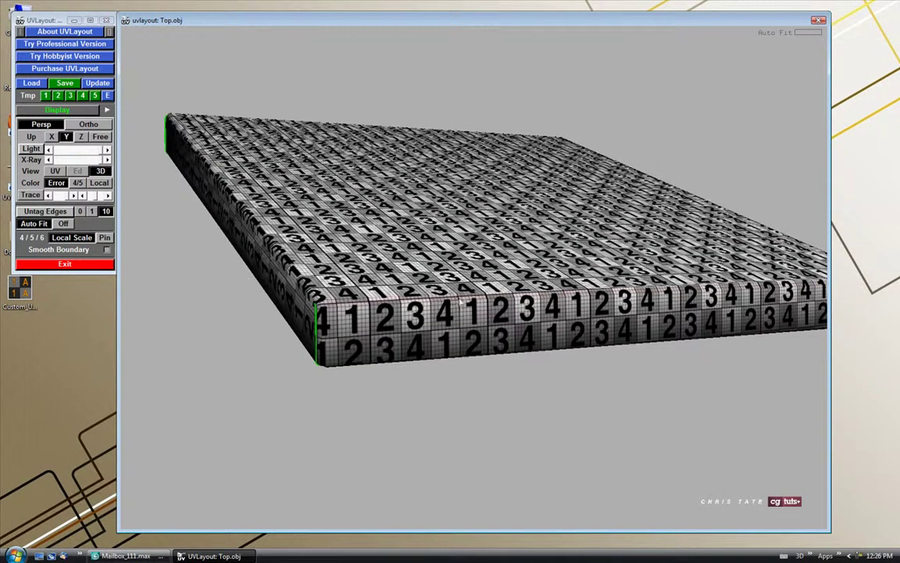
left_click_drag(594, 335, 499, 332)
left_click_drag(428, 245, 428, 271)
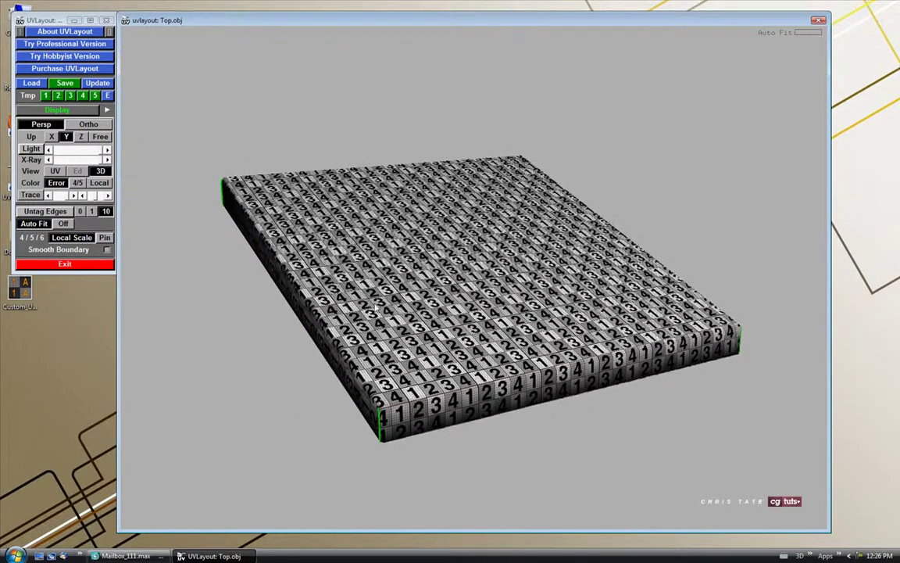
Save the unwrapped mailbox top to the Desktop as TopH.obj and dismiss the save dialog.
left_click(65, 84)
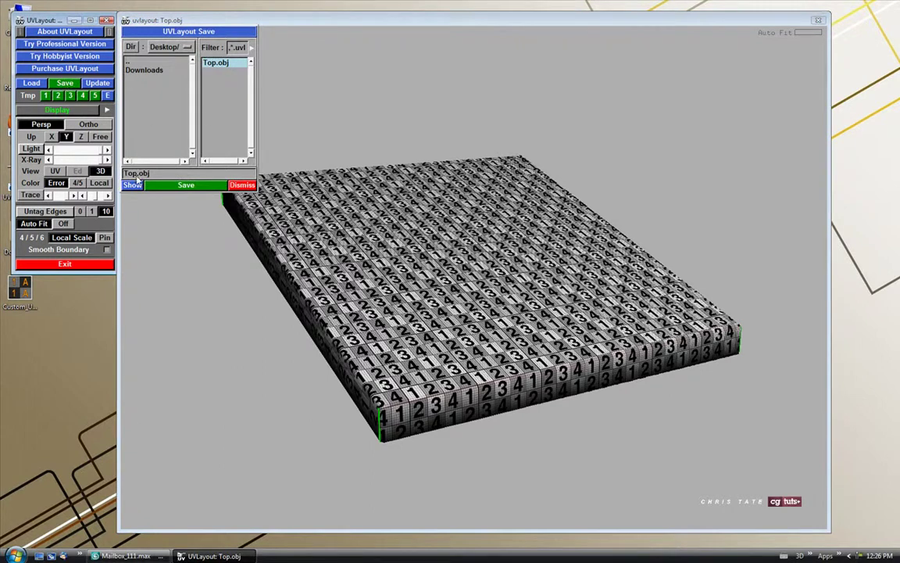
left_click(140, 174)
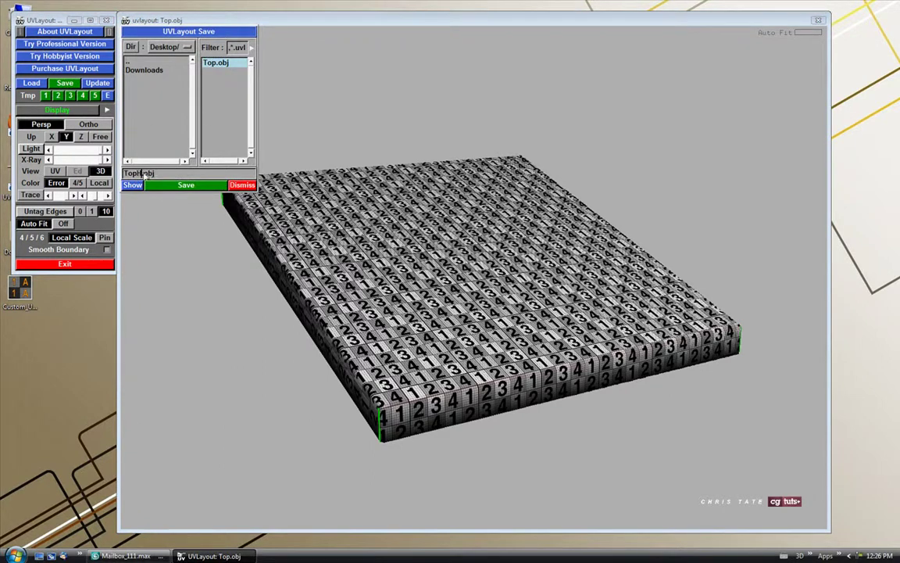
type("H")
left_click(187, 185)
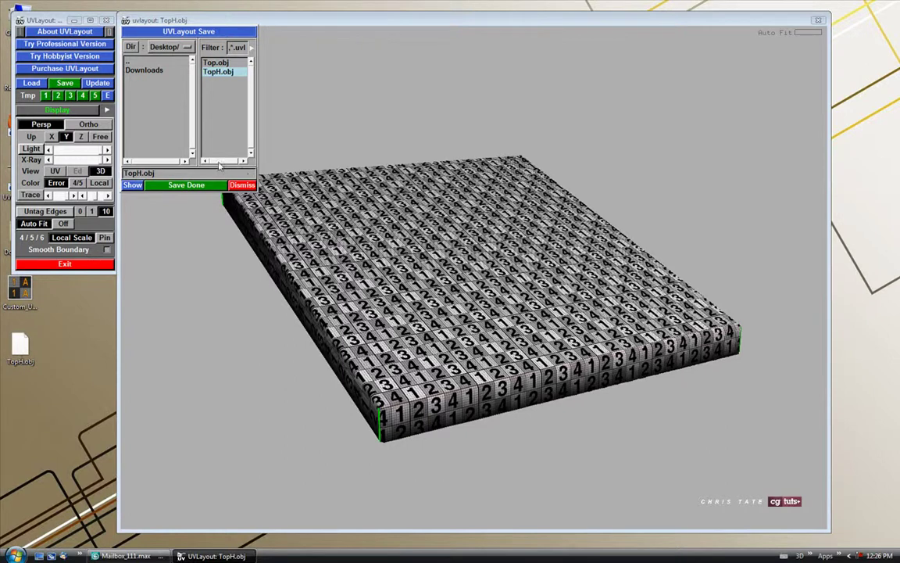
left_click(242, 186)
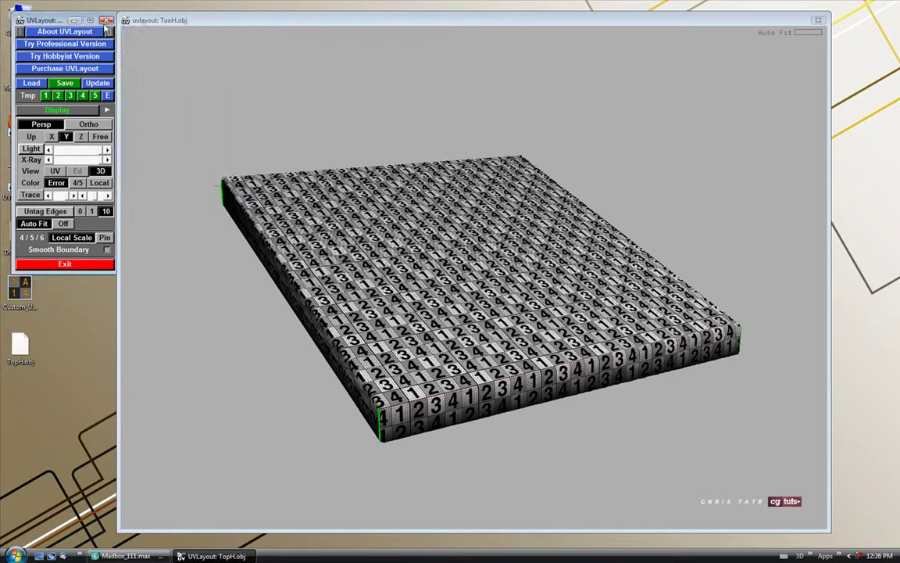
Exit UVLayout and move the original Top.obj file from the desktop to the Recycle Bin.
left_click(107, 21)
left_click(45, 167)
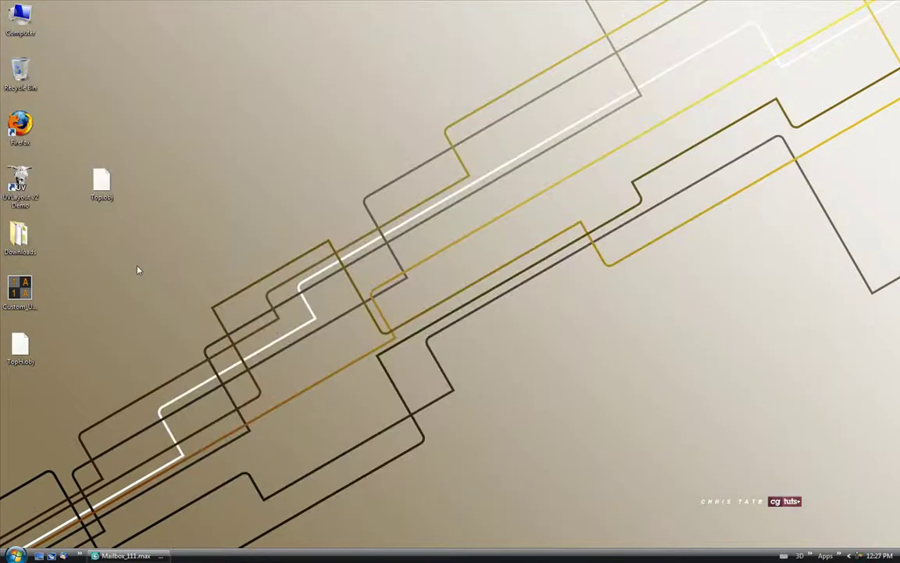
left_click_drag(112, 181, 24, 67)
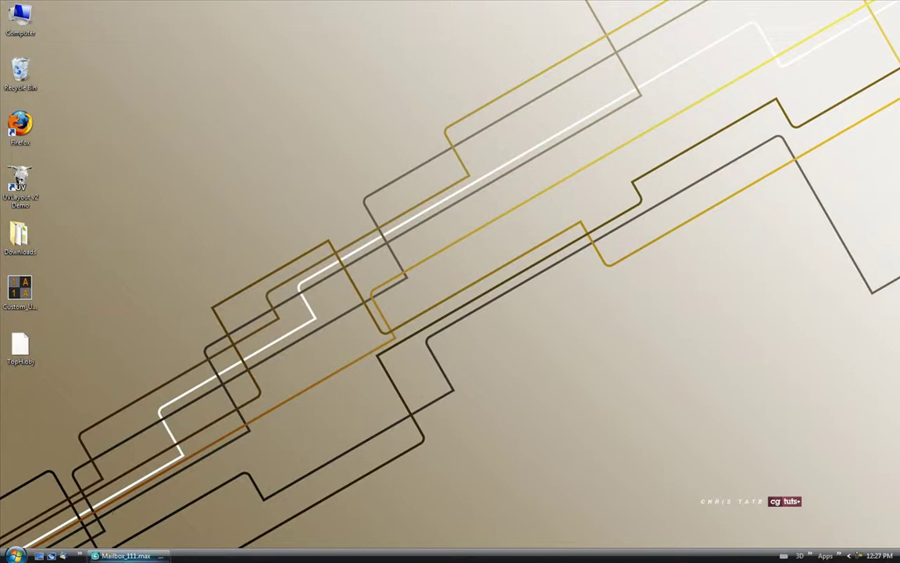
Switch to 3ds Max and delete the original Top object from the mailbox scene.
left_click(125, 556)
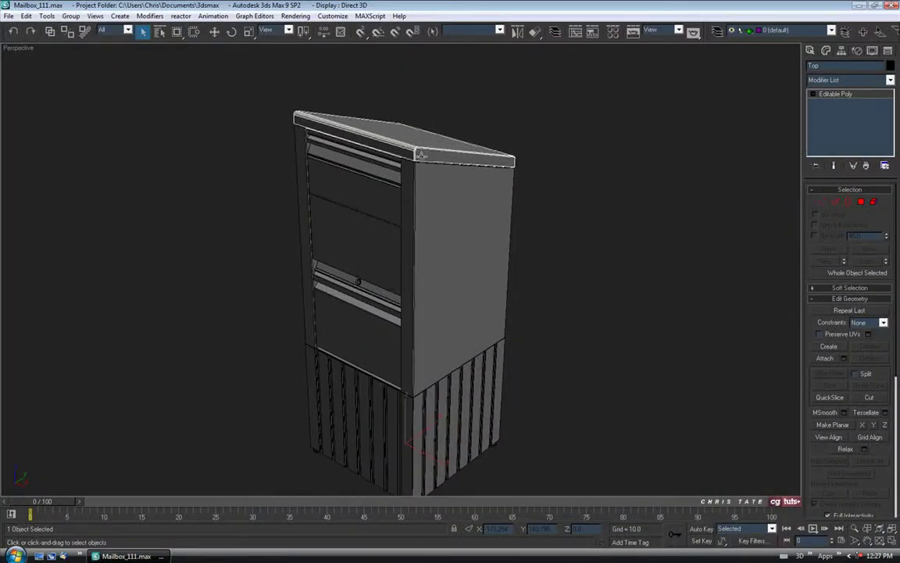
key("Delete")
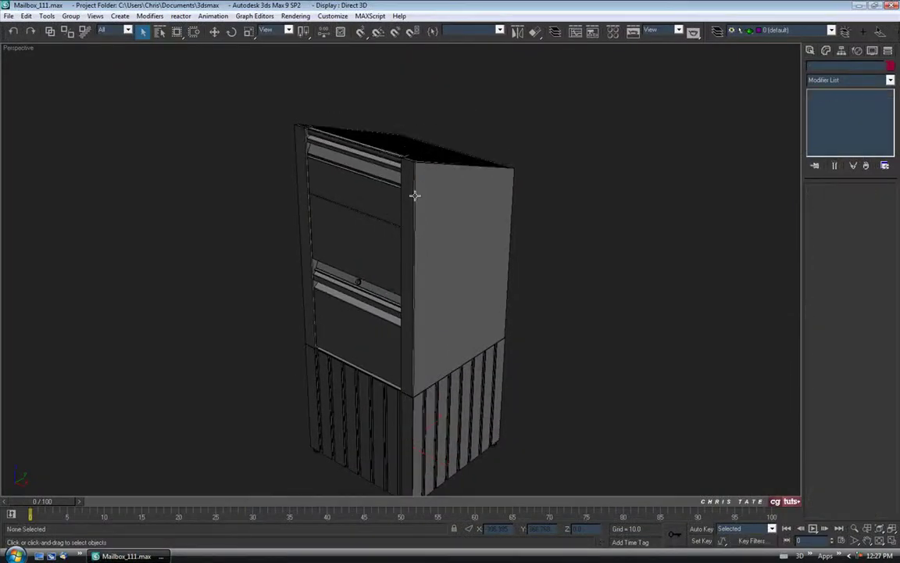
Import TopH.obj from the Desktop as a WaveFront Object, bringing it in as a single object with the preset geometry options.
left_click(8, 16)
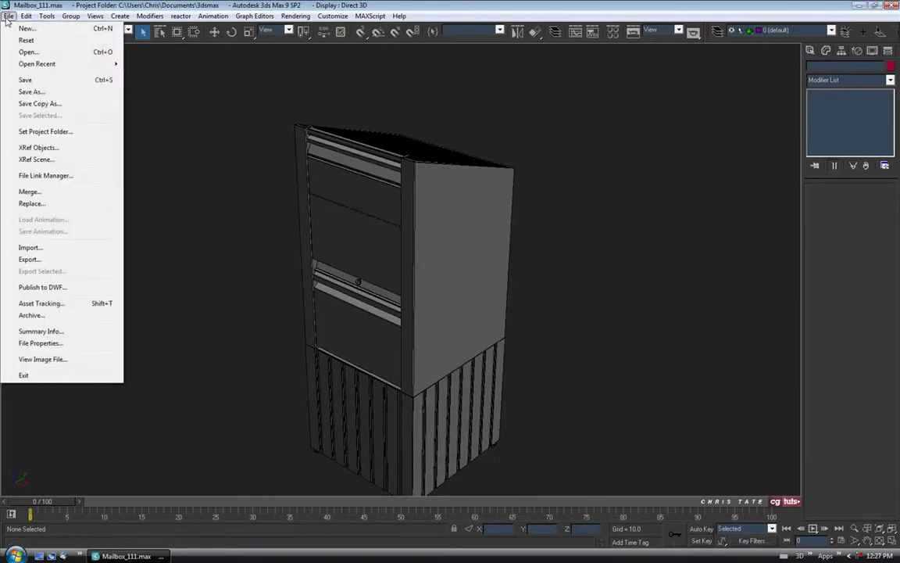
left_click(31, 247)
left_click(78, 45)
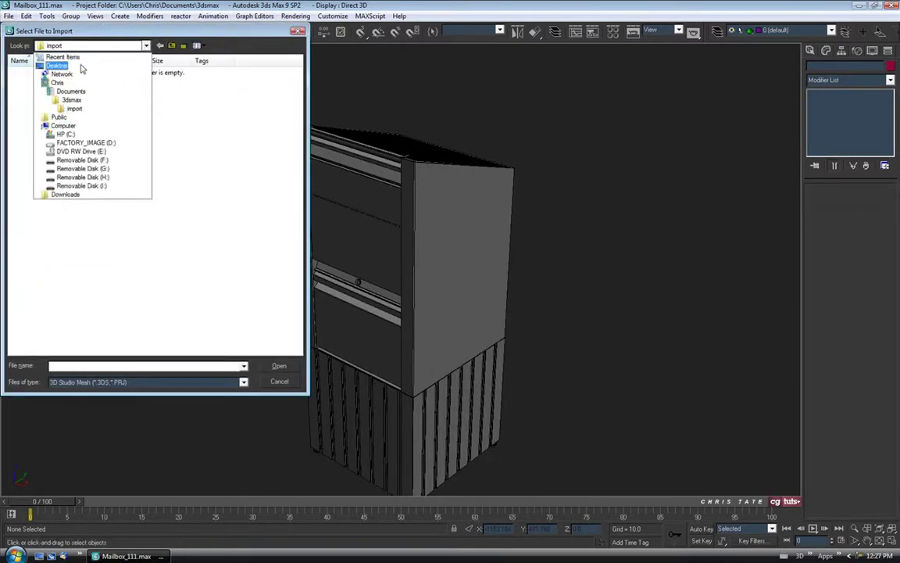
left_click(72, 57)
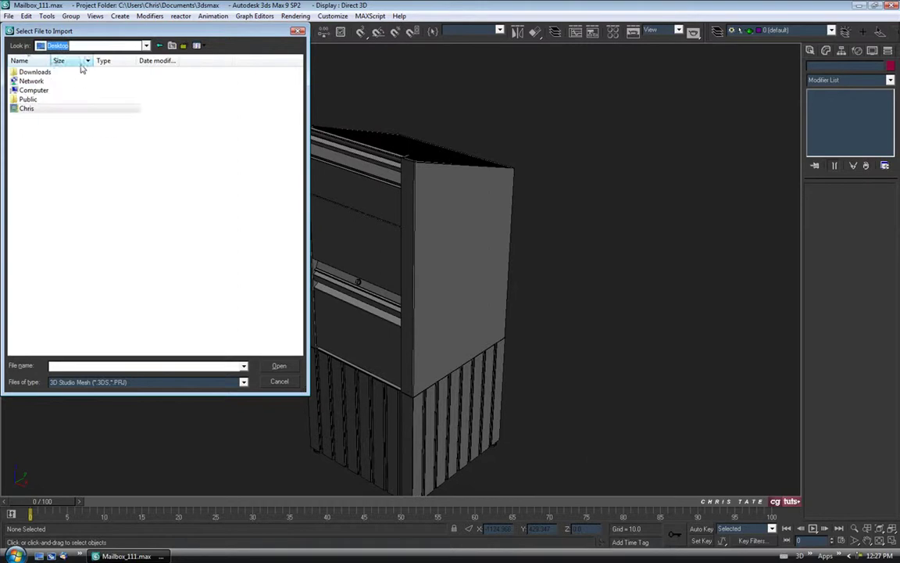
left_click(131, 382)
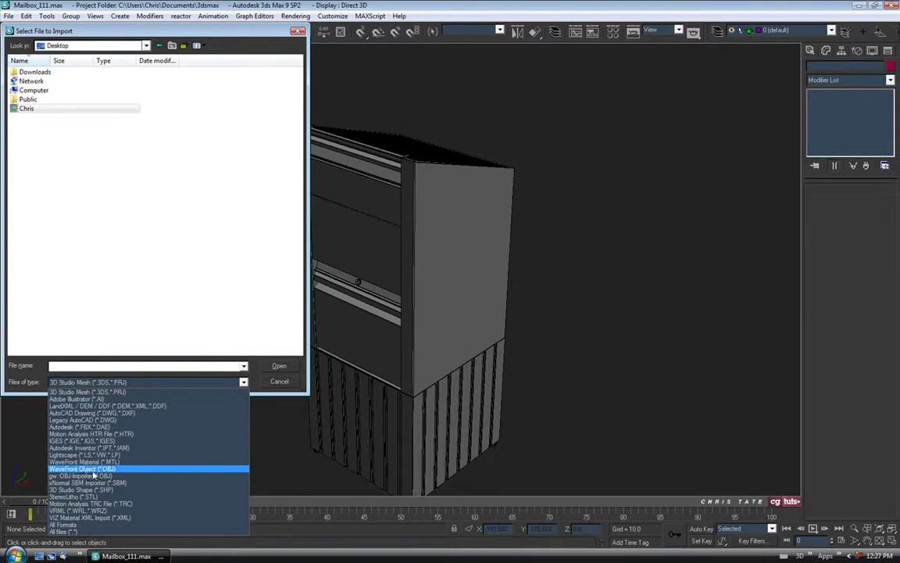
left_click(82, 468)
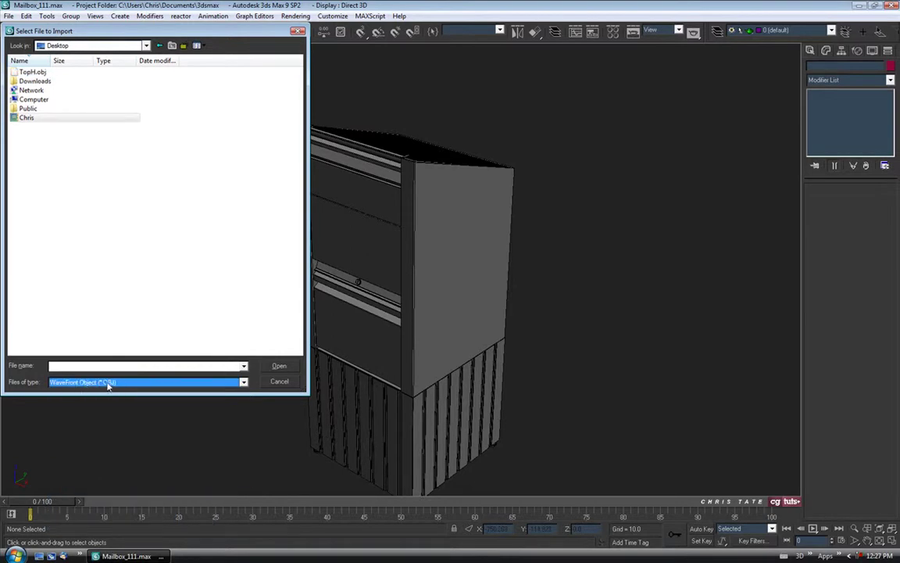
left_click(31, 72)
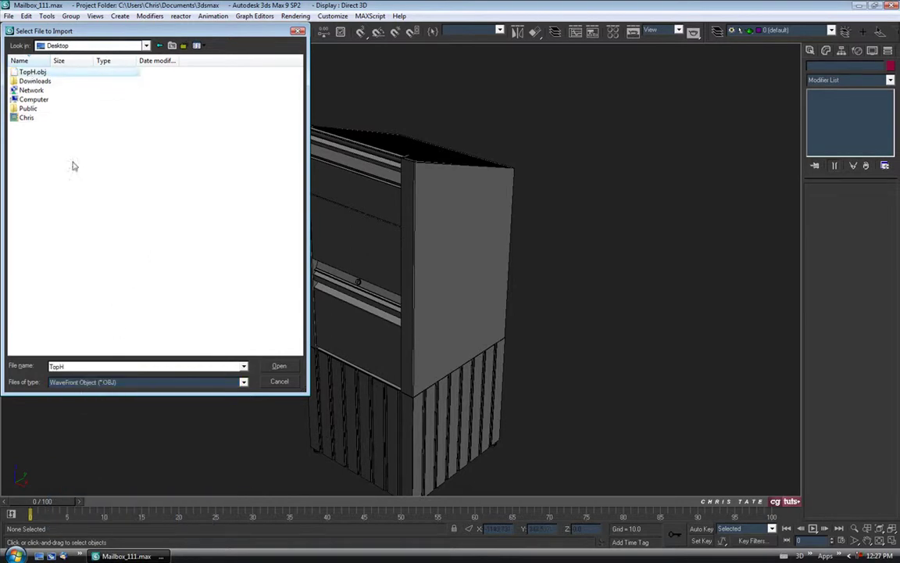
left_click(278, 366)
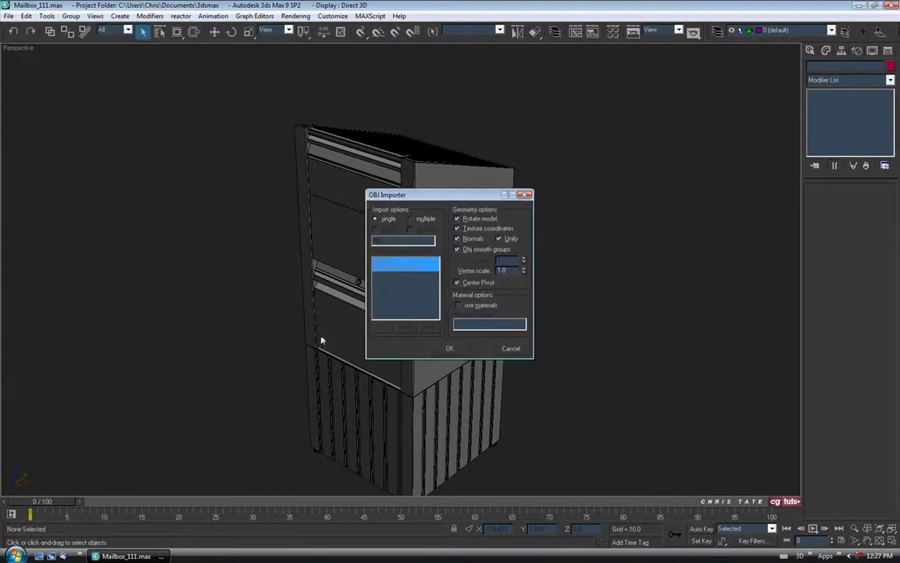
left_click_drag(431, 201, 385, 202)
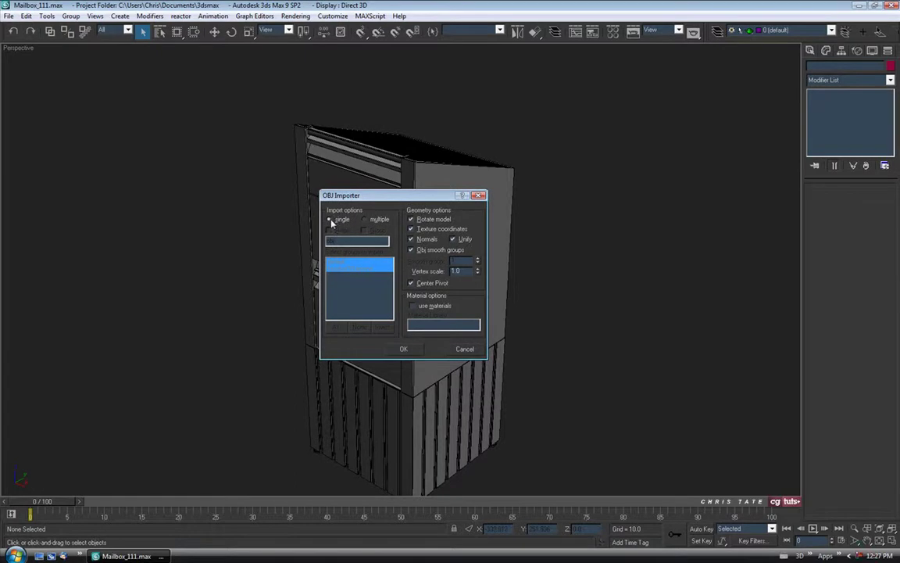
left_click(404, 350)
Rename the imported lid object as Top.
scroll(403, 205, "up", 5)
middle_click_drag(411, 205, 443, 206, "alt")
scroll(416, 219, "up", 4)
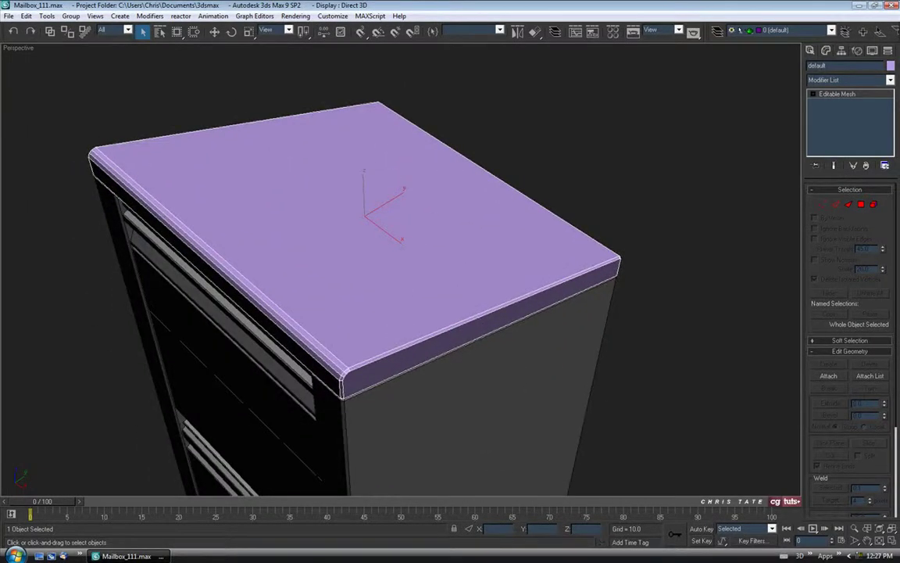
left_click(830, 65)
type("Top")
Convert the imported Top object to an Editable Poly.
middle_click_drag(452, 342, 464, 316)
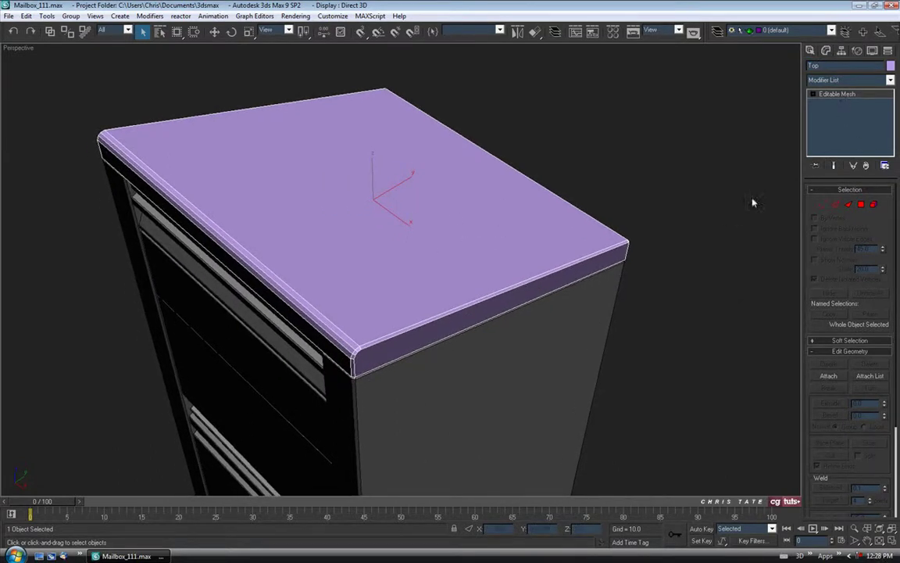
right_click(457, 227)
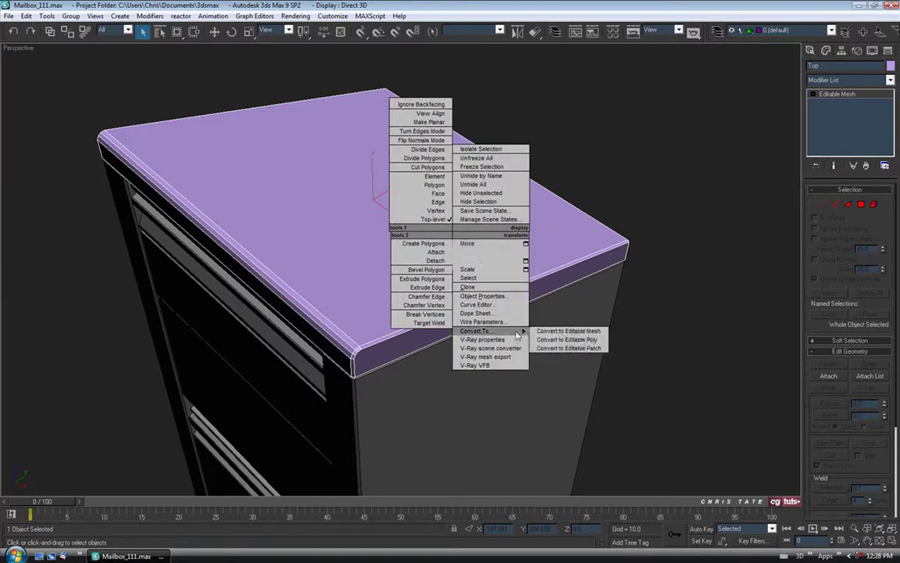
left_click(566, 333)
Set the object colour of the mailbox top to black.
middle_click_drag(478, 261, 519, 272)
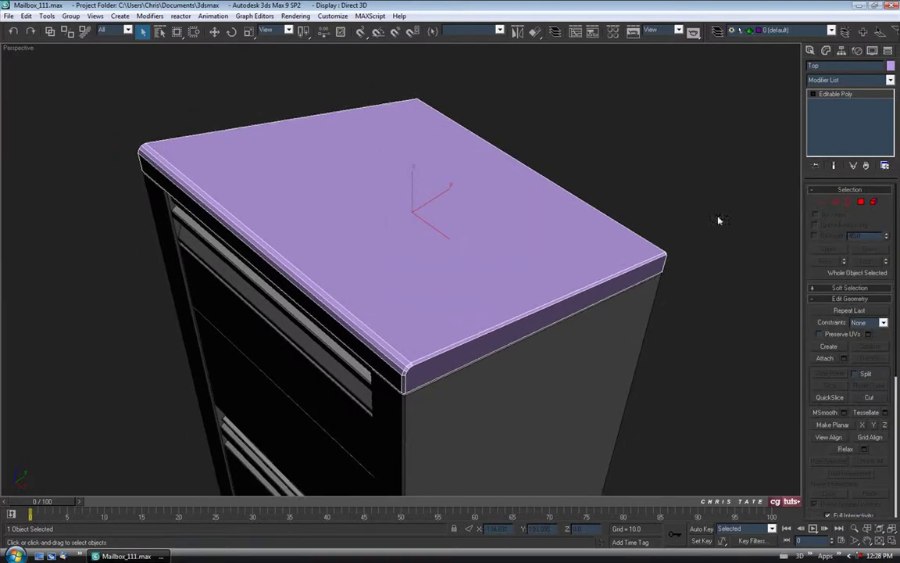
left_click(890, 67)
left_click(532, 299)
left_click(507, 338)
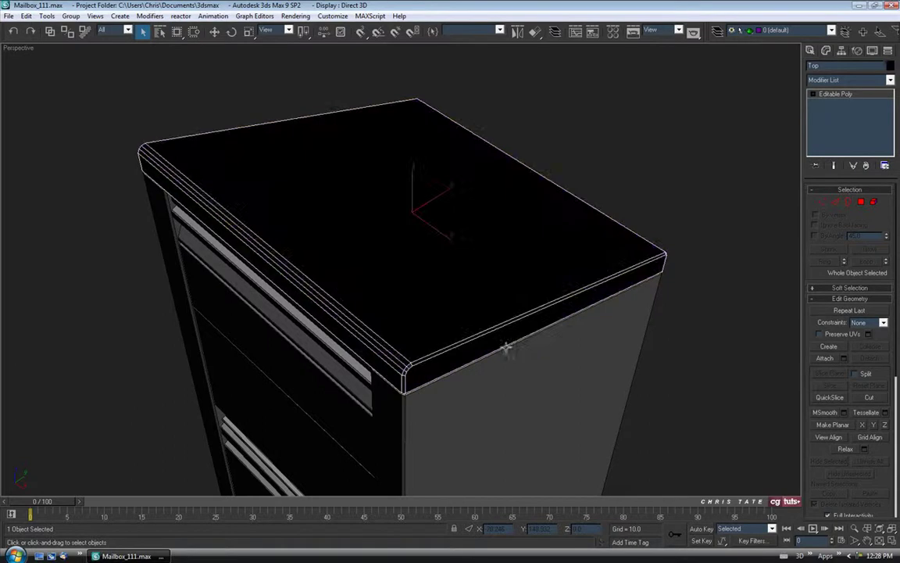
middle_click_drag(422, 292, 418, 270)
middle_click_drag(411, 221, 416, 255)
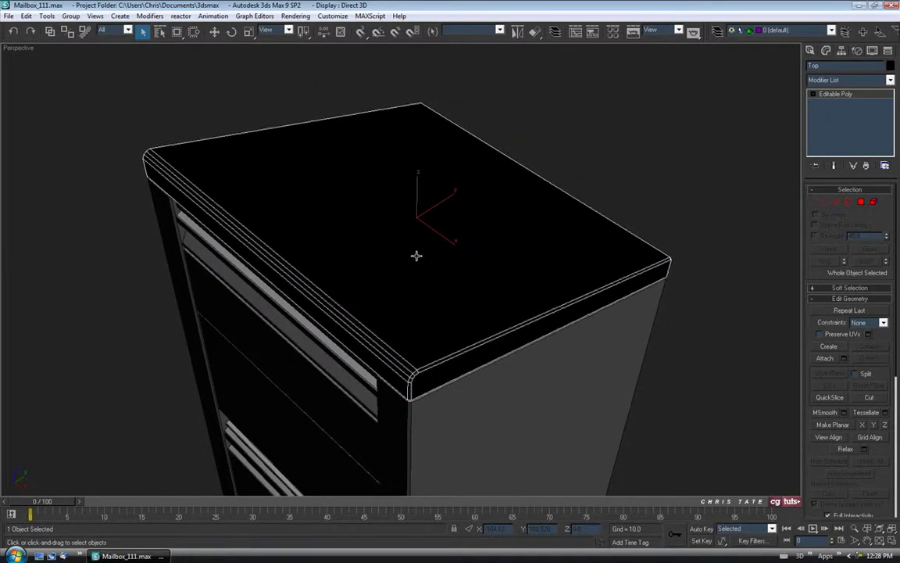
Load the Custom_UV_Checker image from the Desktop as the diffuse bitmap of the unused 03 - Default material.
key("m")
middle_click_drag(476, 291, 414, 263, "alt")
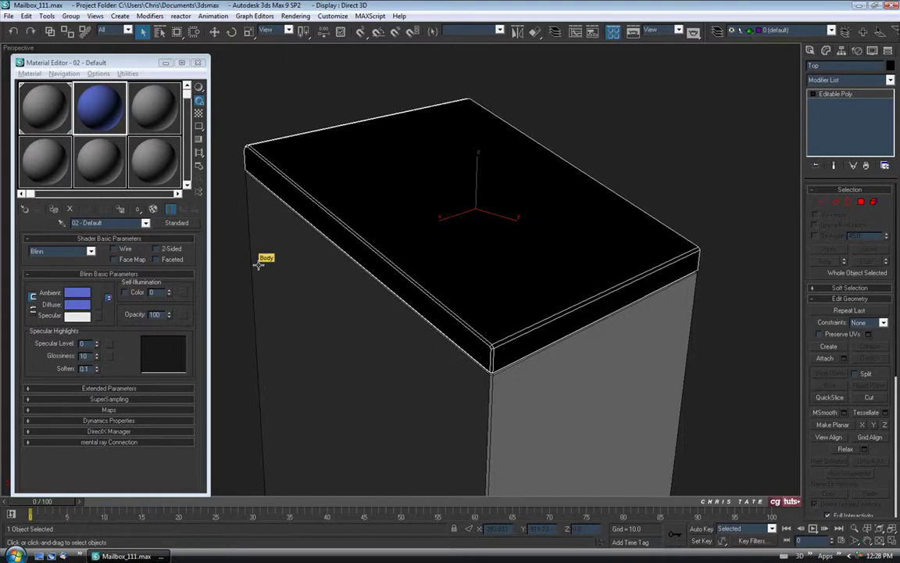
middle_click_drag(422, 295, 403, 281, "alt")
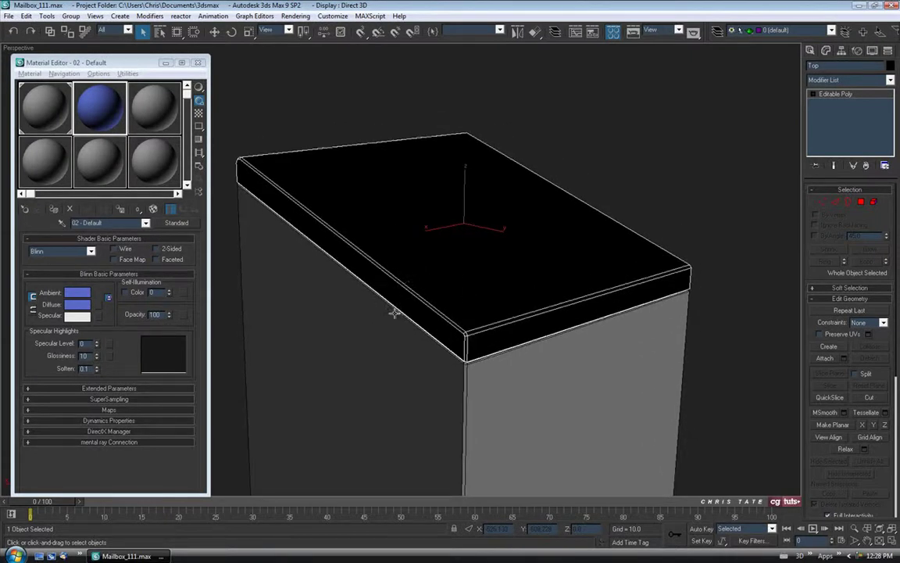
middle_click_drag(317, 326, 344, 322)
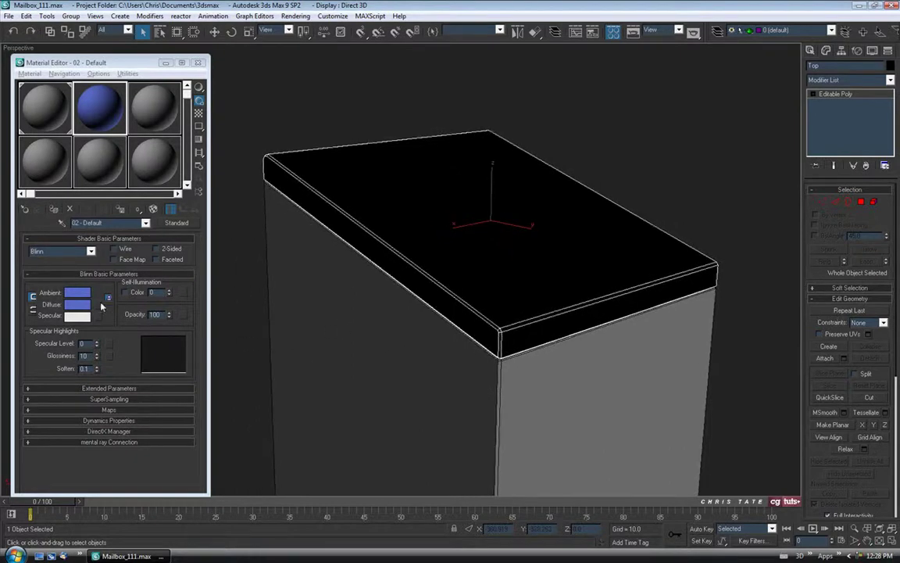
left_click(151, 109)
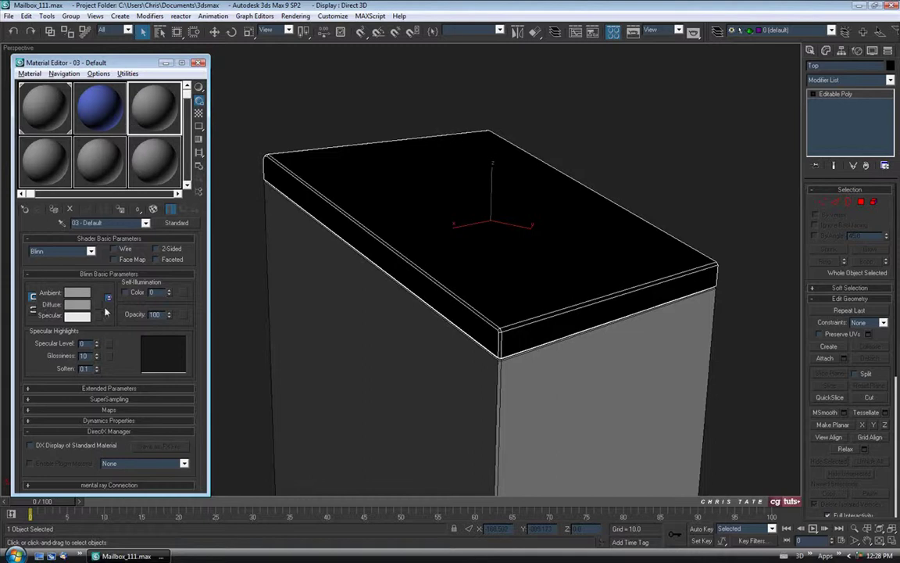
left_click(100, 312)
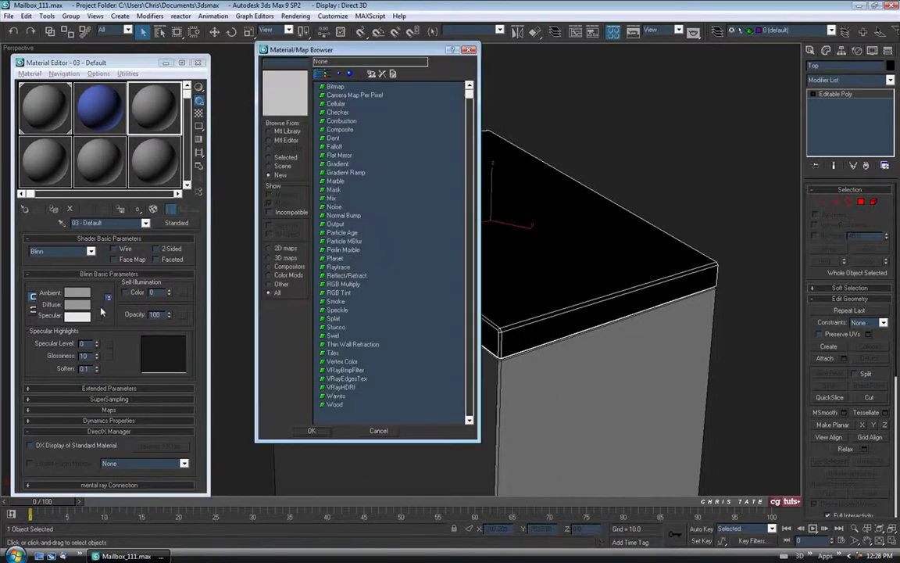
double_click(334, 88)
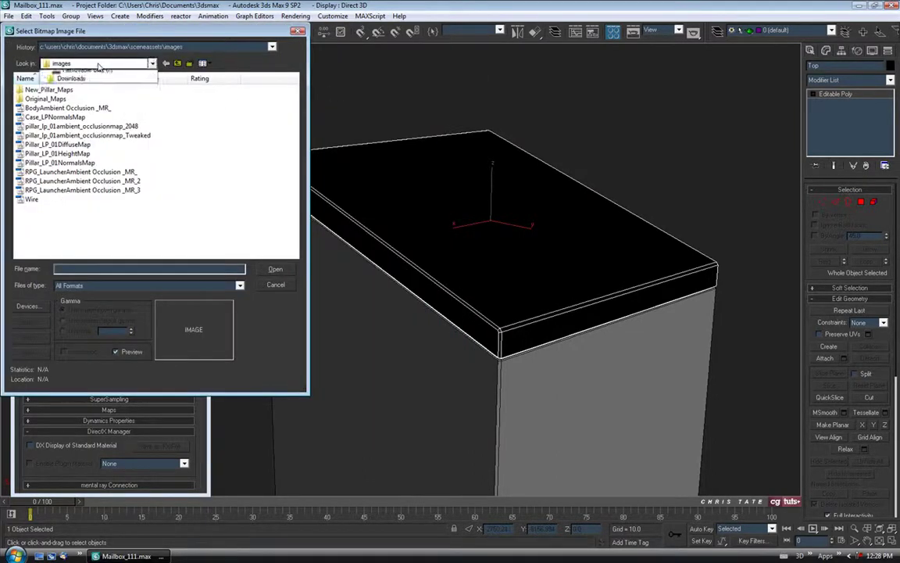
left_click(92, 64)
left_click(96, 77)
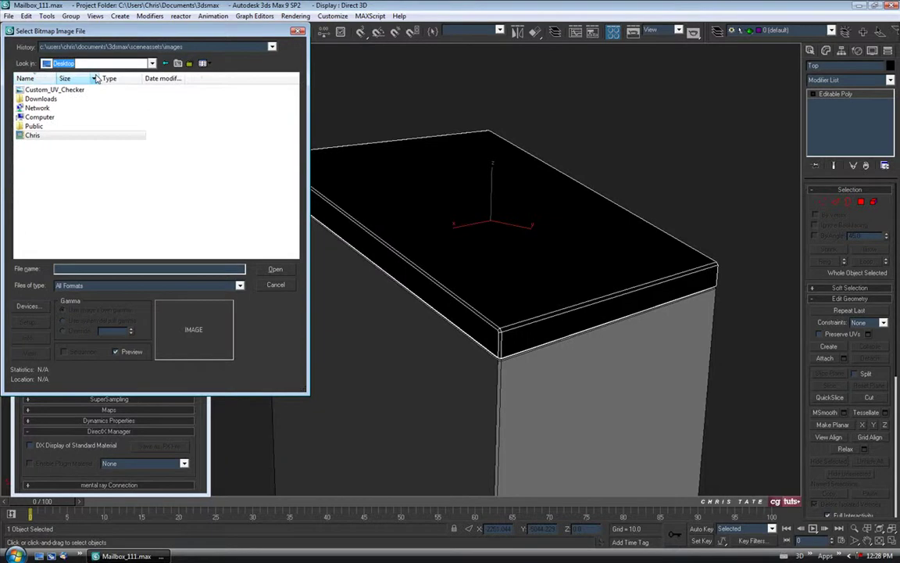
left_click(55, 89)
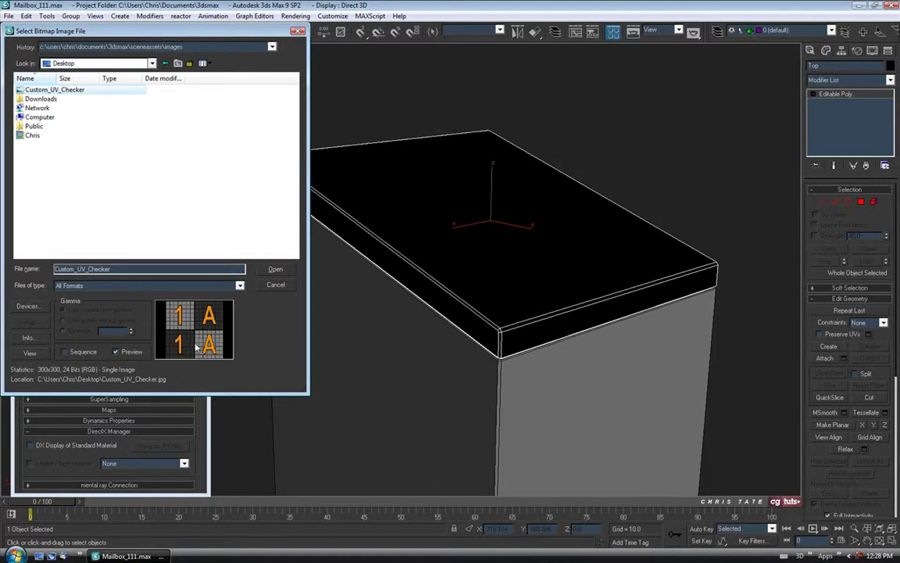
left_click(276, 270)
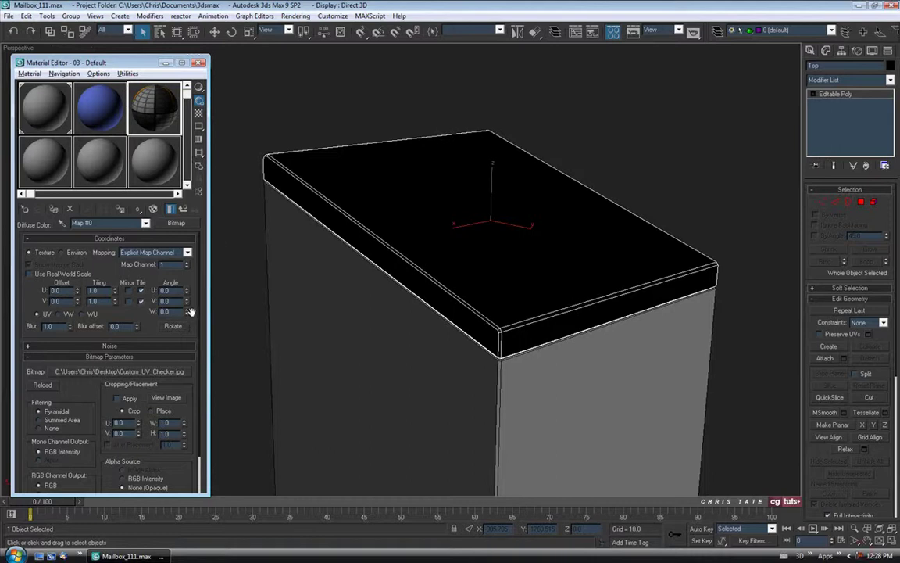
Set the checker bitmap's tiling to 20 in both U and V.
left_click_drag(97, 290, 64, 292)
type("20")
key("Tab")
type("20")
key("Tab")
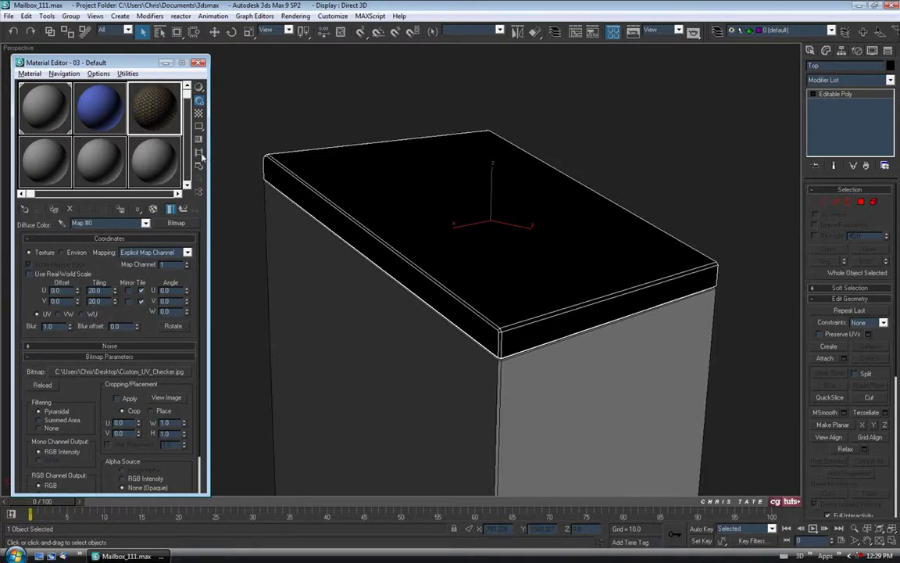
Assign the checker material to the mailbox top, show its map in the viewport, and close the Material Editor.
left_click_drag(160, 101, 395, 232)
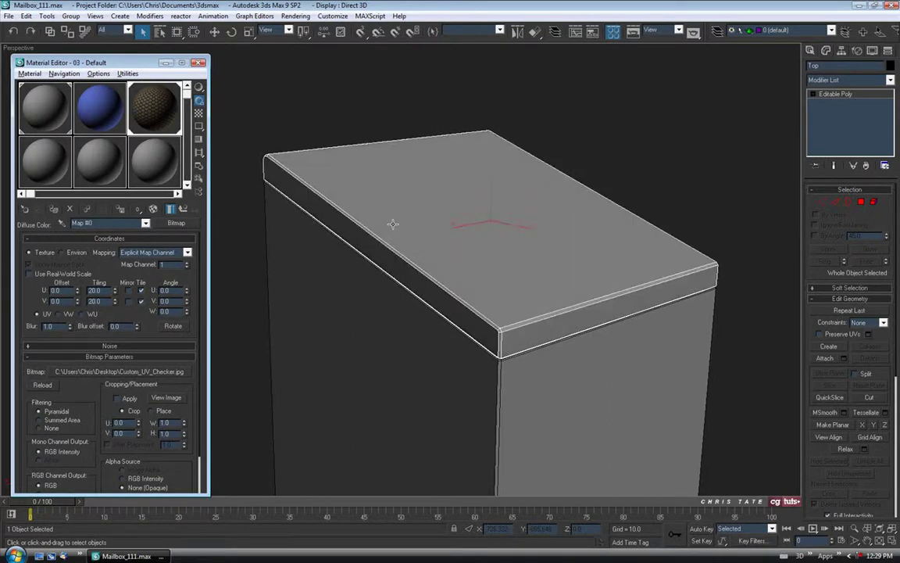
left_click(153, 210)
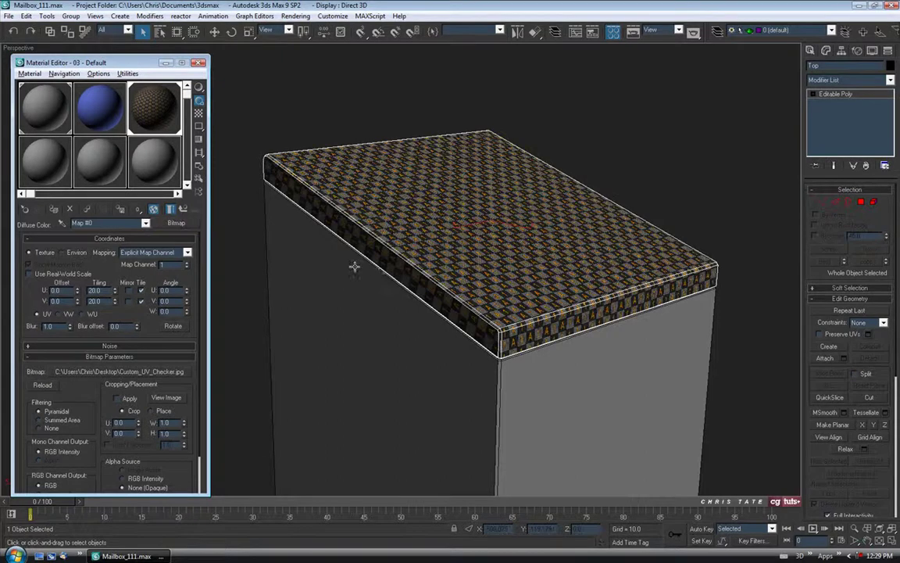
left_click(199, 62)
Add an Unwrap UVW modifier to the mailbox top.
middle_click_drag(490, 293, 494, 142)
scroll(380, 269, "up", 3)
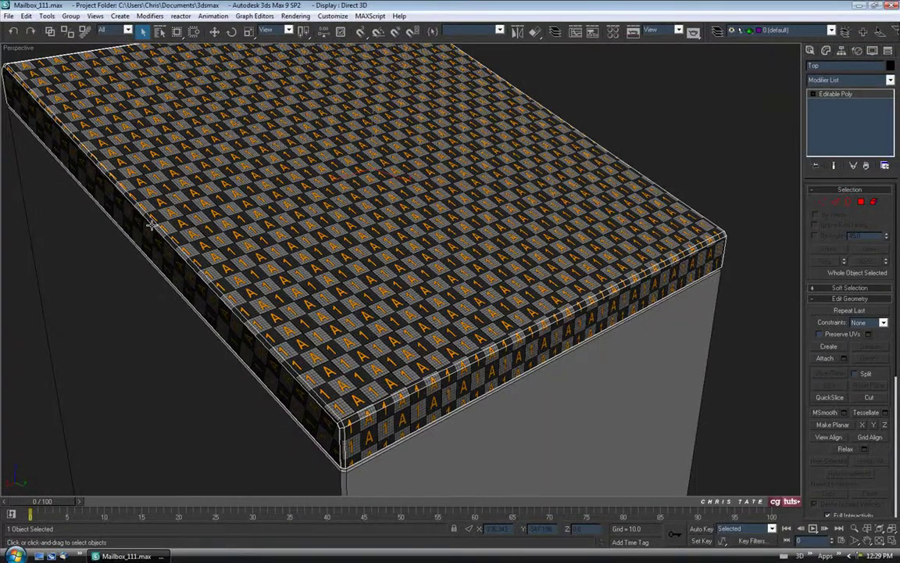
middle_click_drag(192, 274, 369, 297, "alt")
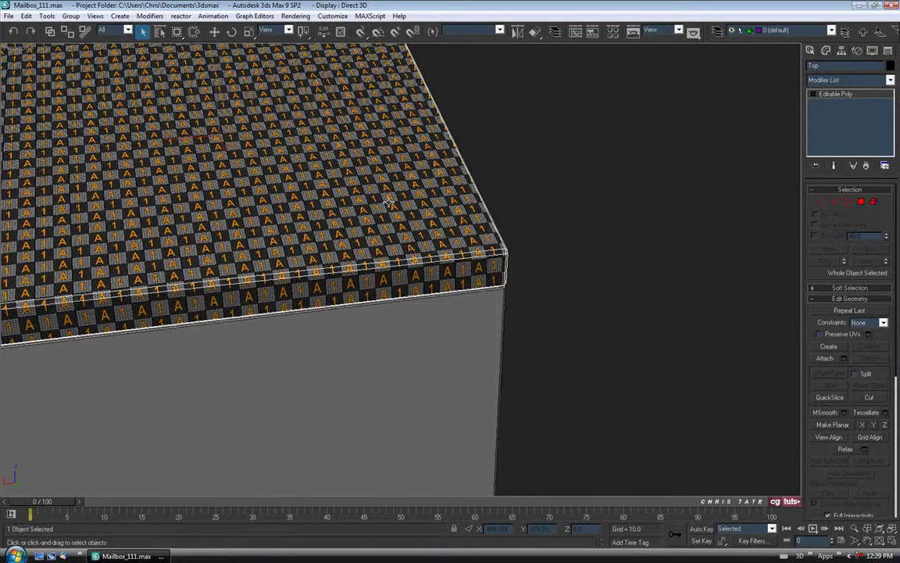
middle_click_drag(389, 200, 449, 211)
left_click(890, 80)
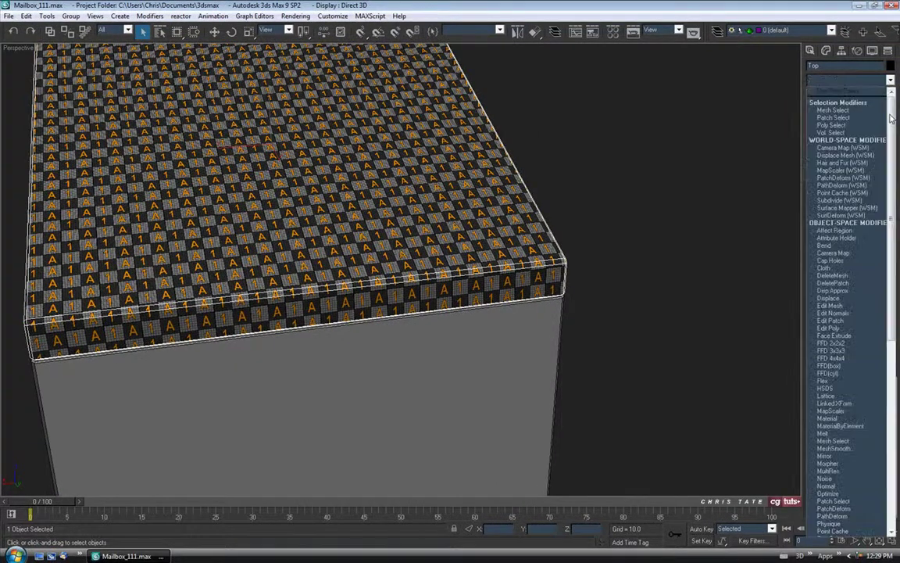
left_click_drag(891, 117, 896, 352)
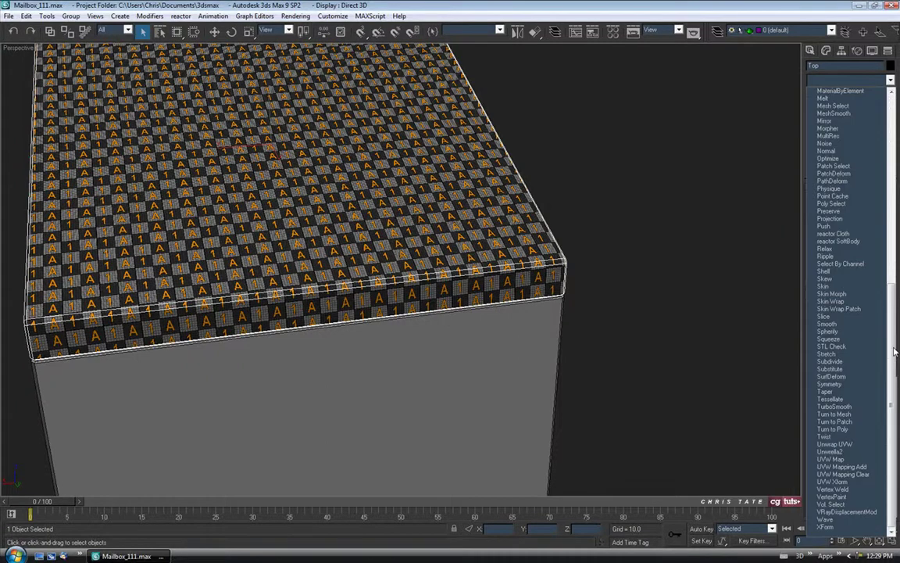
left_click(834, 444)
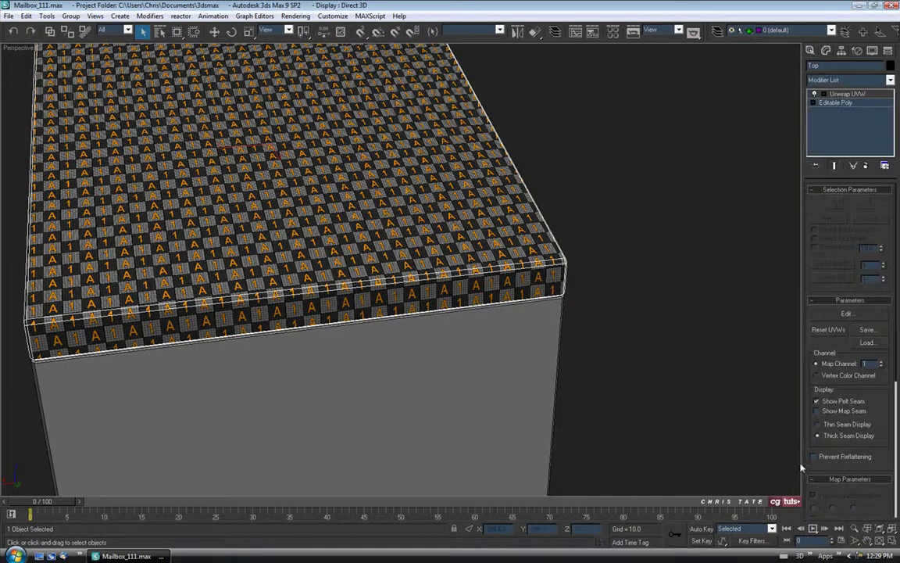
Open the top's UV layout for editing, shrink its window to sit beside the textured model, and switch to face selection.
left_click(846, 314)
scroll(404, 227, "down", 3)
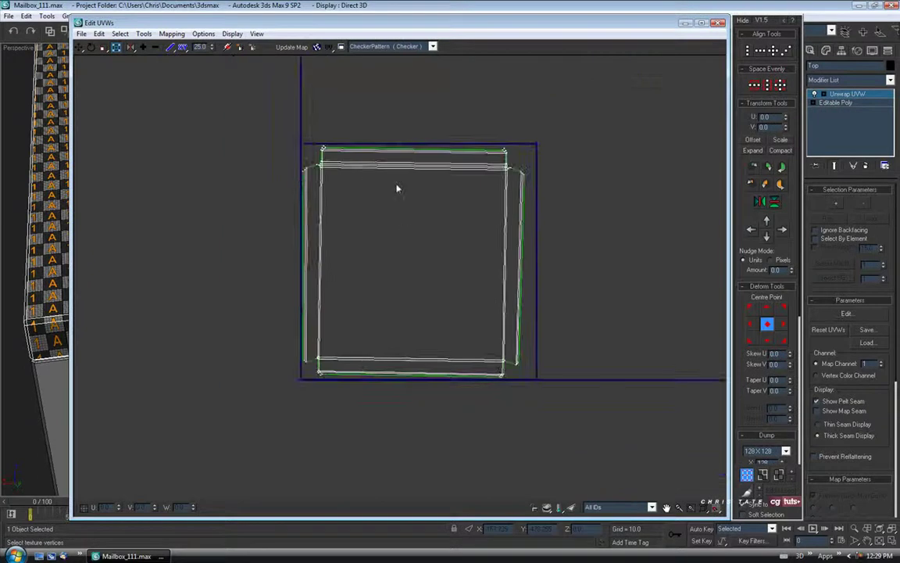
middle_click_drag(404, 228, 404, 267)
scroll(418, 239, "up", 2)
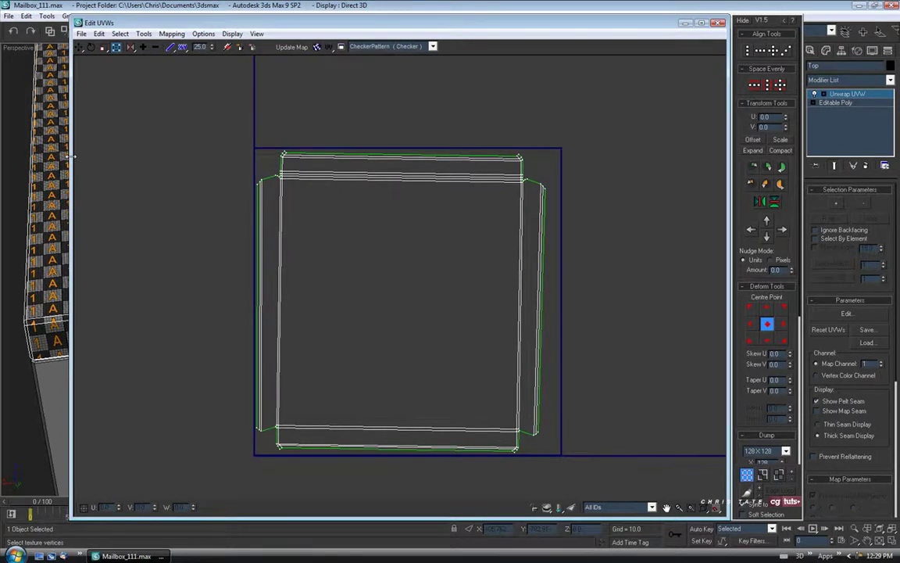
left_click_drag(71, 156, 320, 166)
left_click_drag(498, 18, 495, 38)
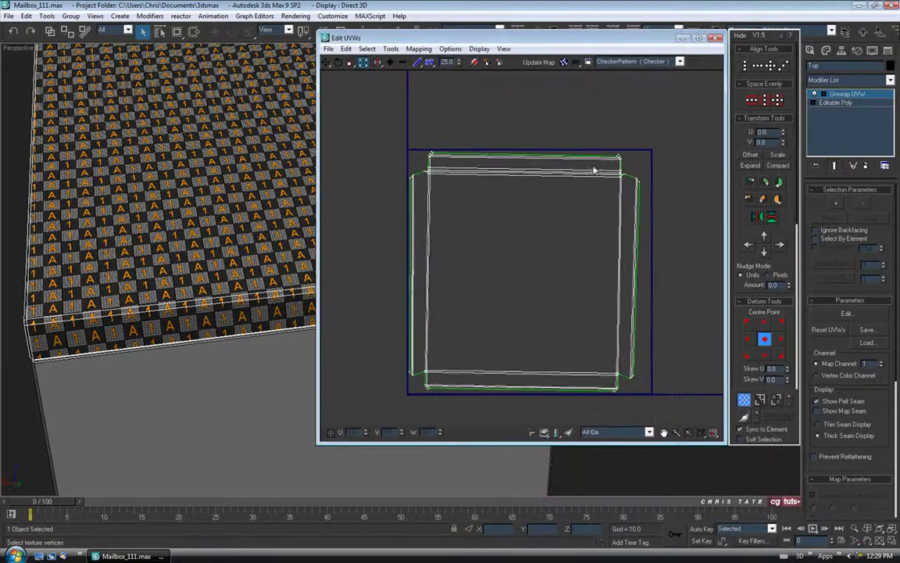
left_click(777, 400)
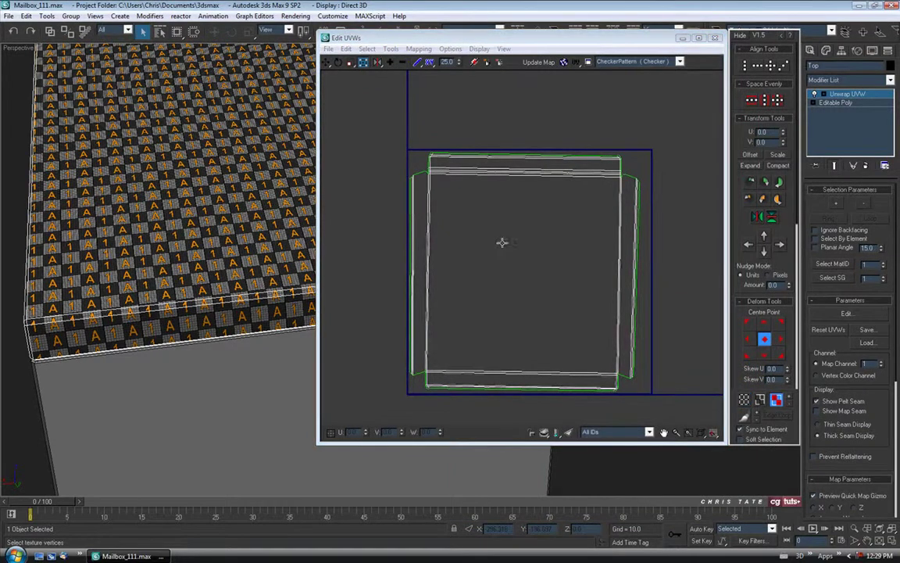
Select all of the mailbox top's UV faces and turn off shading of the selected faces in the viewport.
key("ctrl+a")
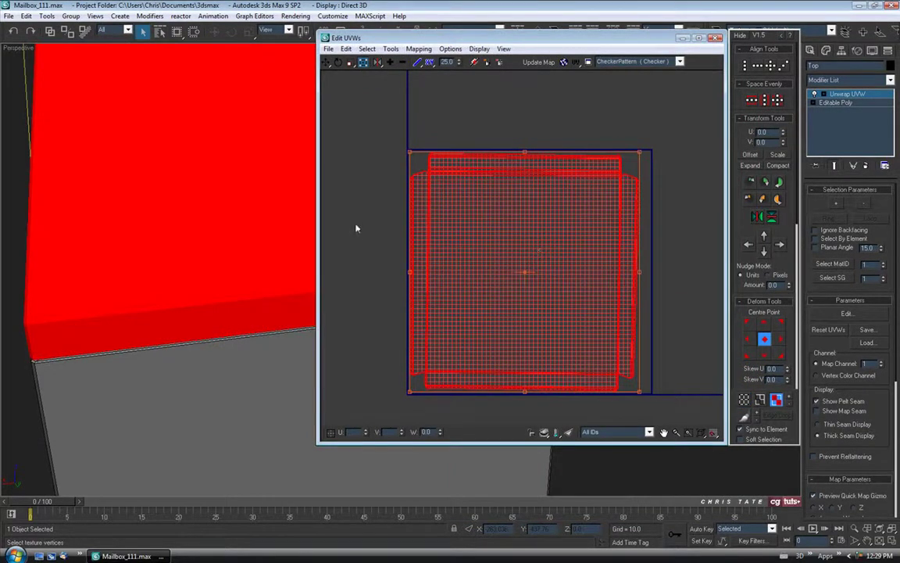
left_click(325, 62)
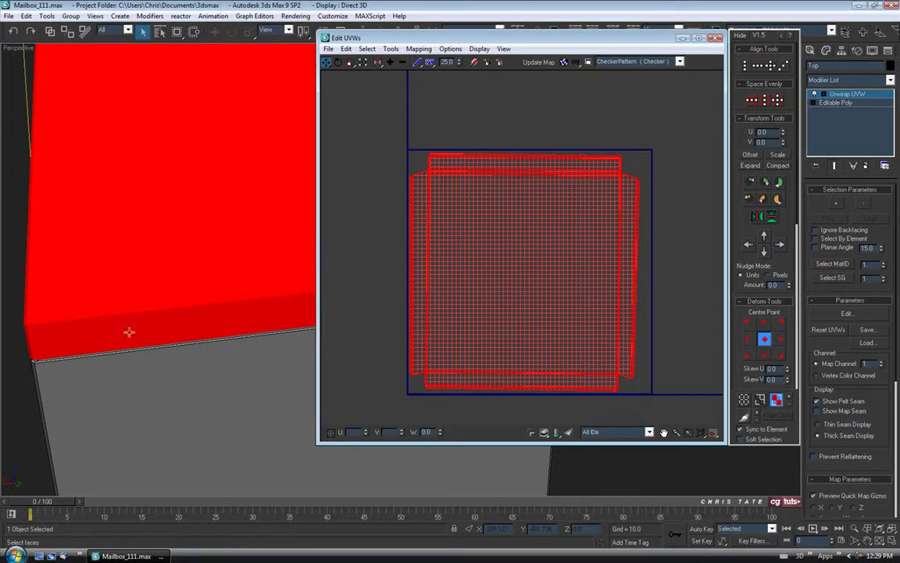
key("F2")
mouse_move(108, 284)
middle_mouse_down("alt")
mouse_move(151, 311)
mouse_move(115, 268)
middle_mouse_up("alt")
scroll(140, 189, "down", 1)
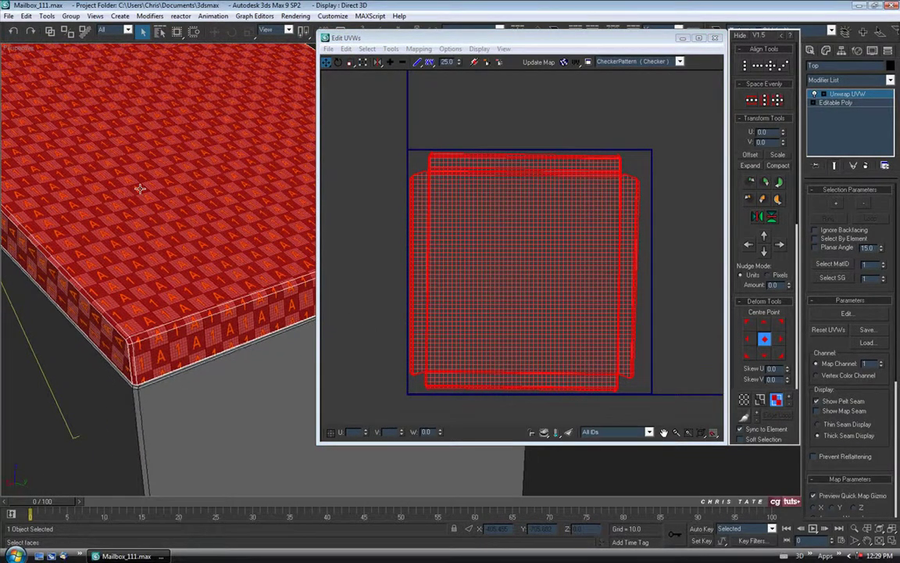
key("F2")
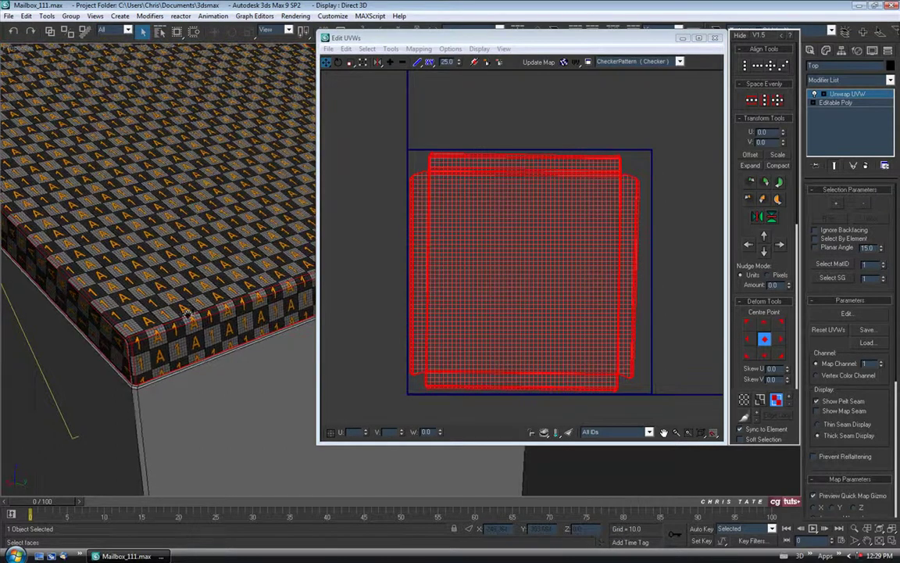
scroll(170, 293, "up", 2)
middle_click_drag(170, 303, 293, 379)
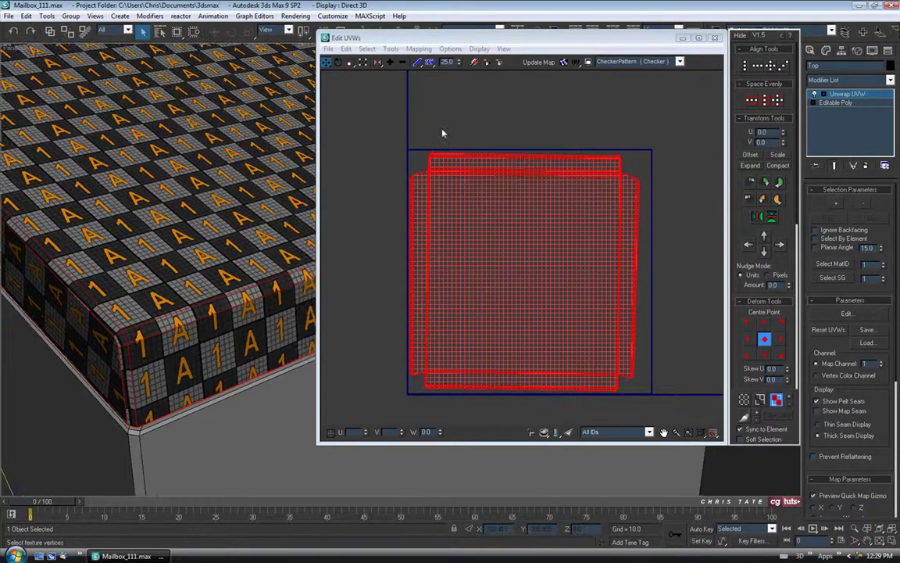
Relax the selected UVs by face angles with 312 iterations and an amount of 1.0, applying it twice, and close the Relax tool.
left_click(390, 49)
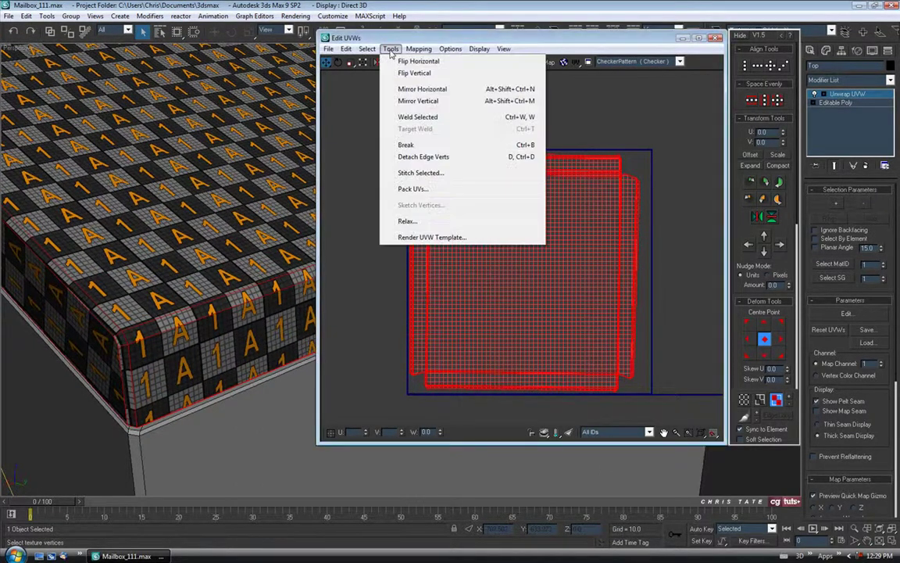
left_click(406, 222)
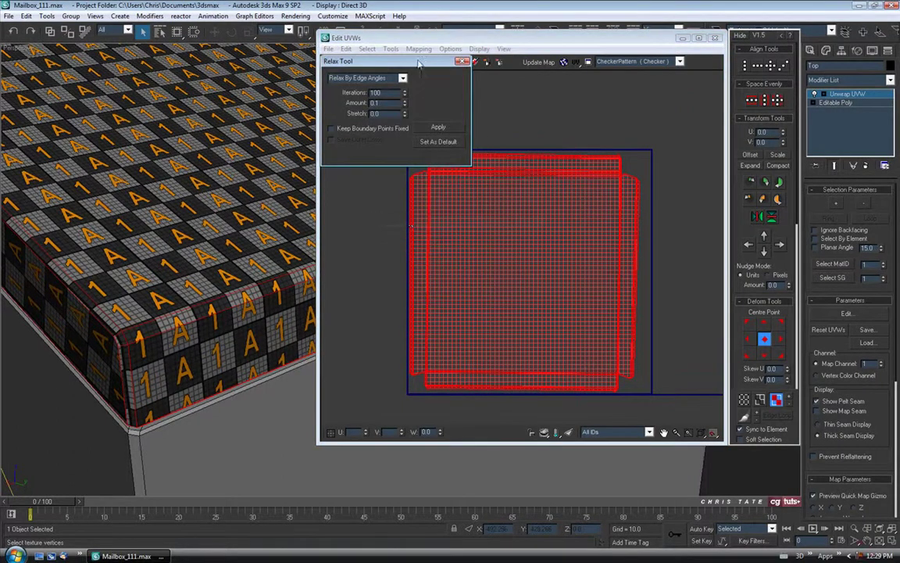
left_click(403, 79)
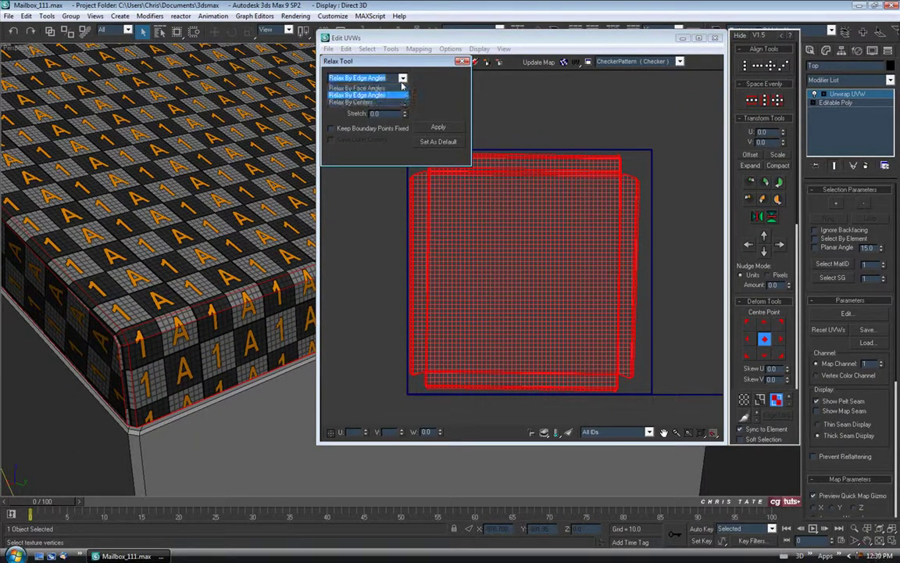
left_click(372, 89)
left_click_drag(406, 105, 403, 556)
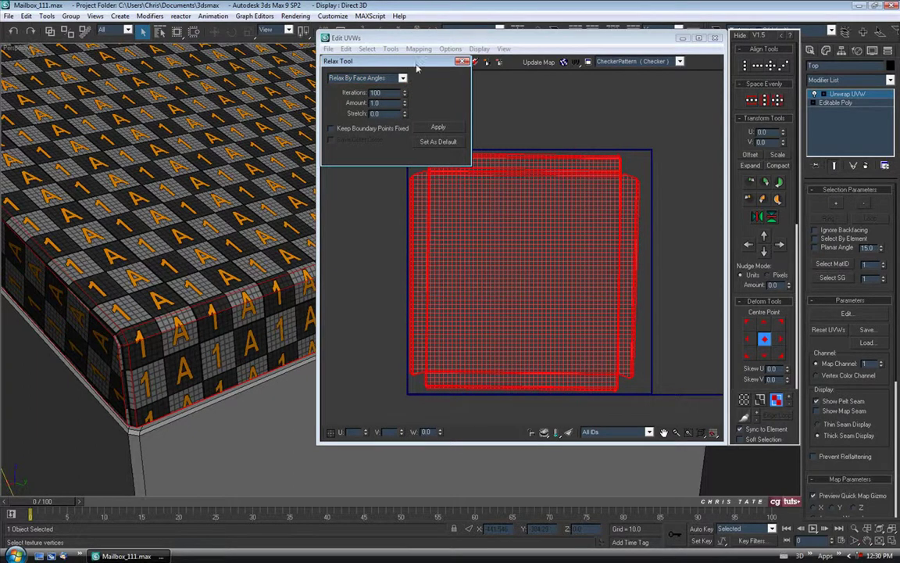
left_click_drag(402, 549, 404, 543)
left_click(433, 131)
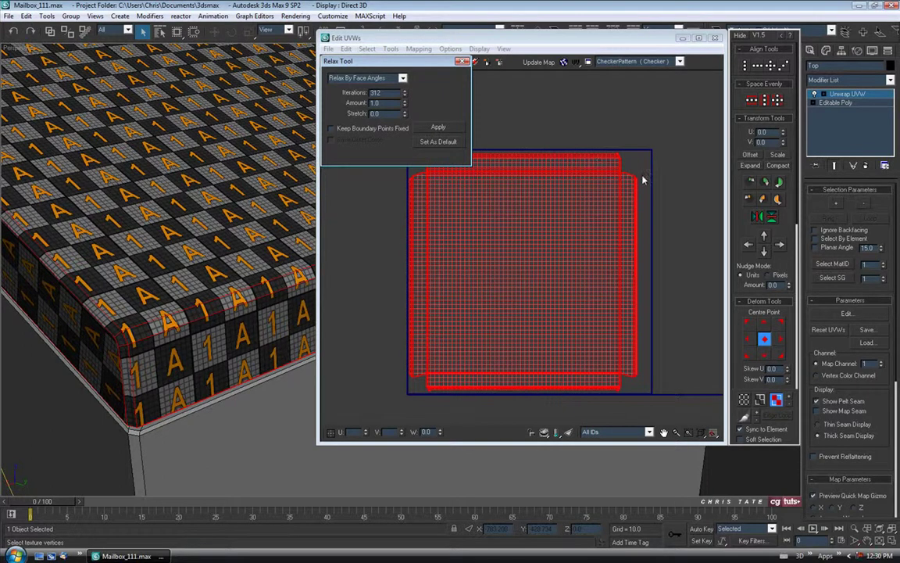
left_click(438, 128)
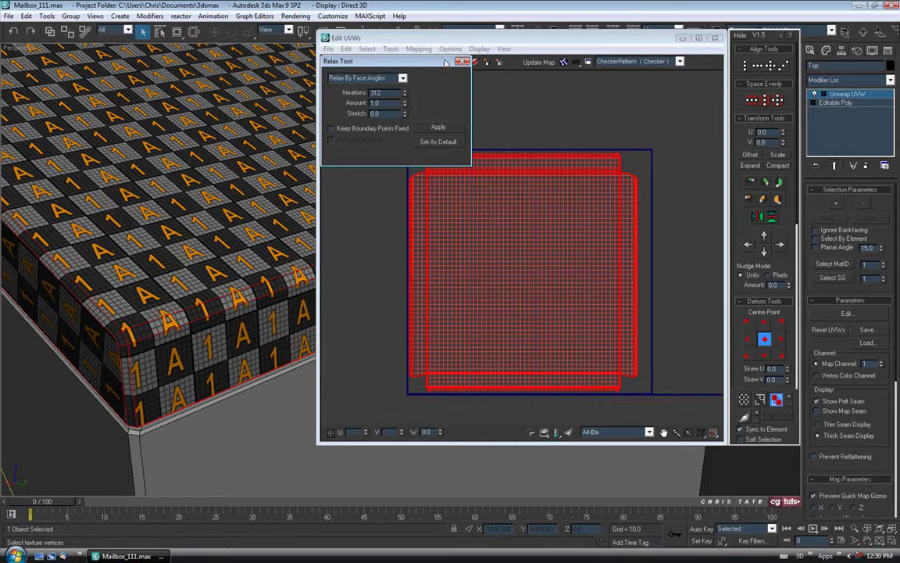
left_click(461, 61)
Move the top's whole UV shell straight up out of the small blue UV square and deselect it.
scroll(488, 311, "down", 4)
left_click(544, 286)
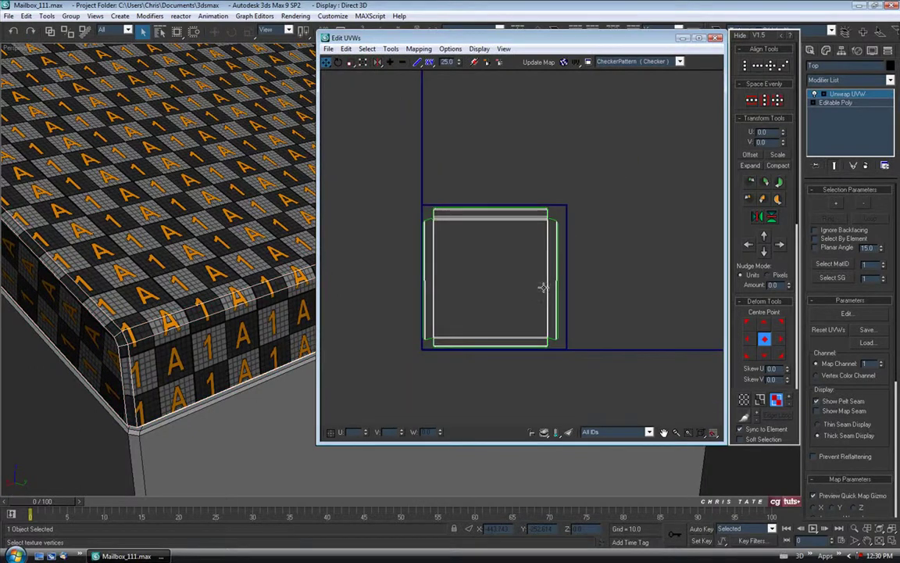
middle_click_drag(493, 279, 495, 310)
scroll(495, 305, "down", 2)
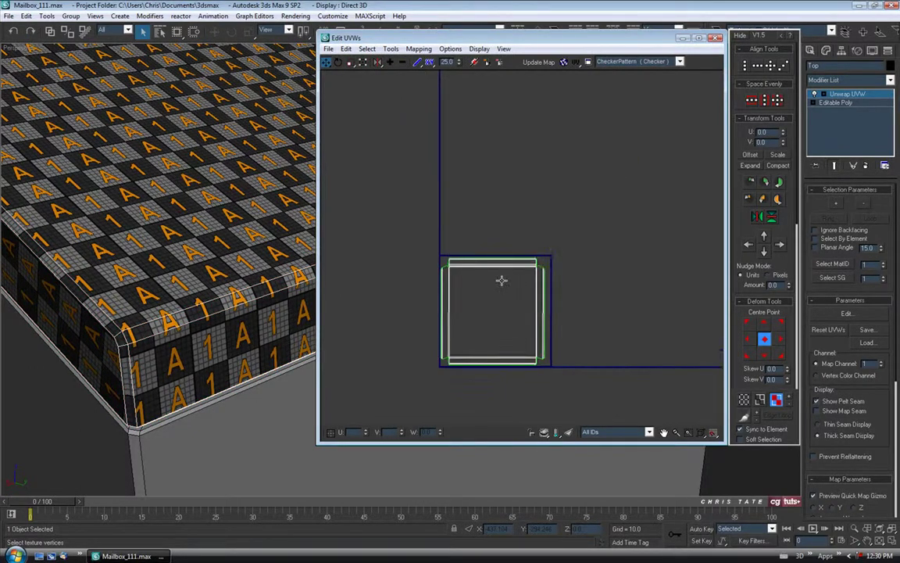
left_click(481, 311)
left_click_drag(481, 311, 488, 129)
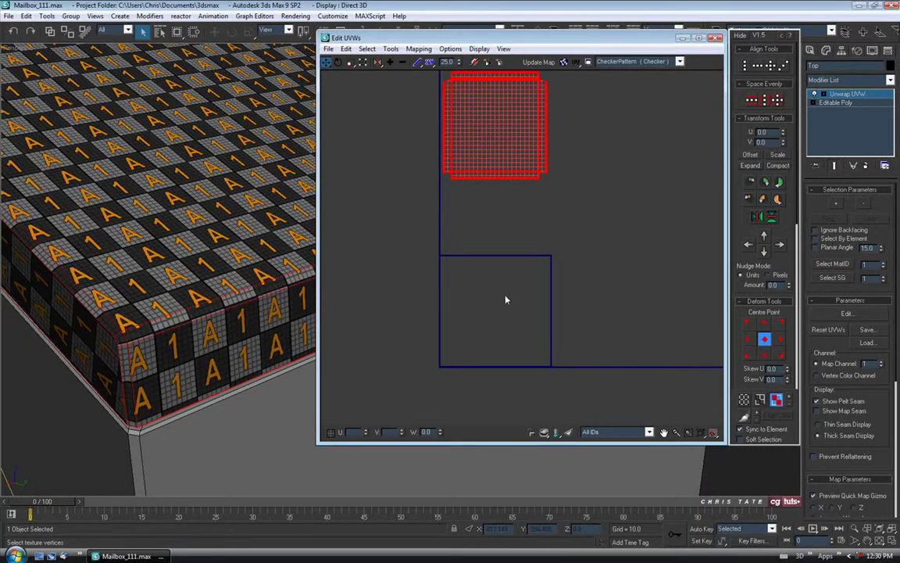
left_click(545, 250)
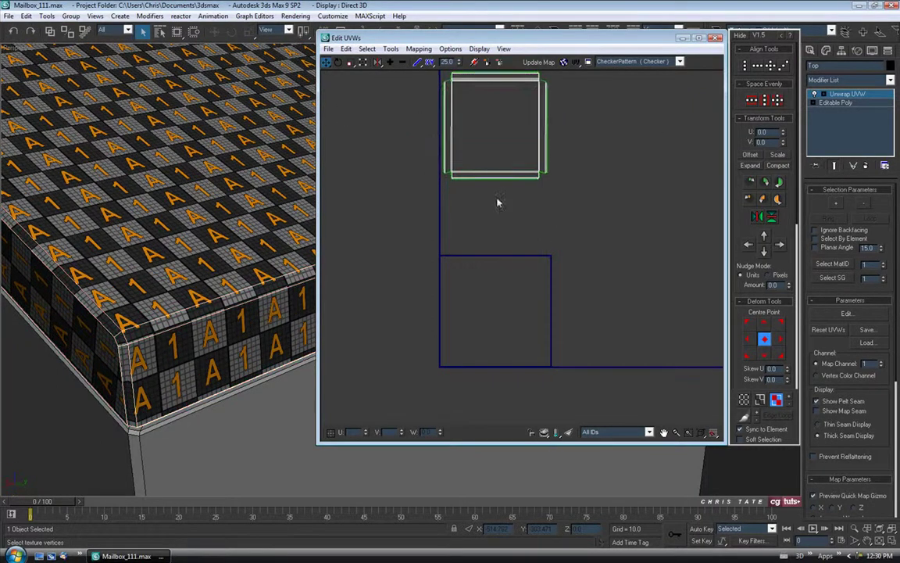
middle_click_drag(516, 120, 516, 153)
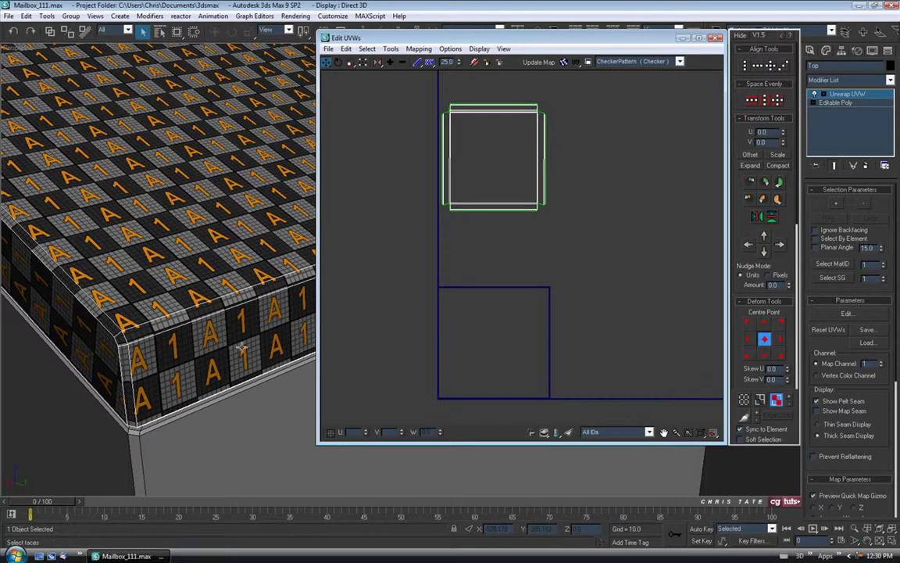
Close the top's UV editor and leave face-level editing of its Unwrap UVW modifier.
middle_click_drag(203, 297, 173, 228, "alt")
middle_click_drag(243, 337, 214, 249, "alt")
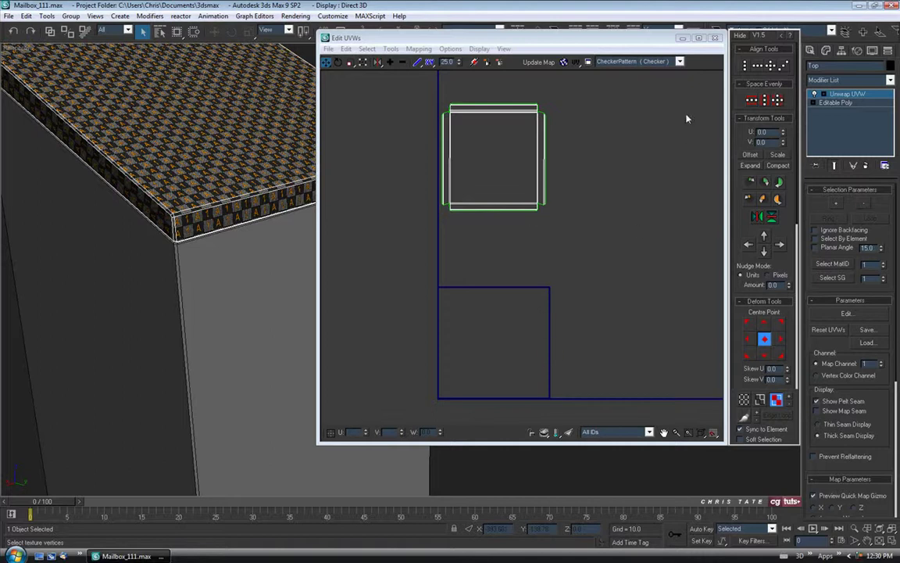
left_click(714, 38)
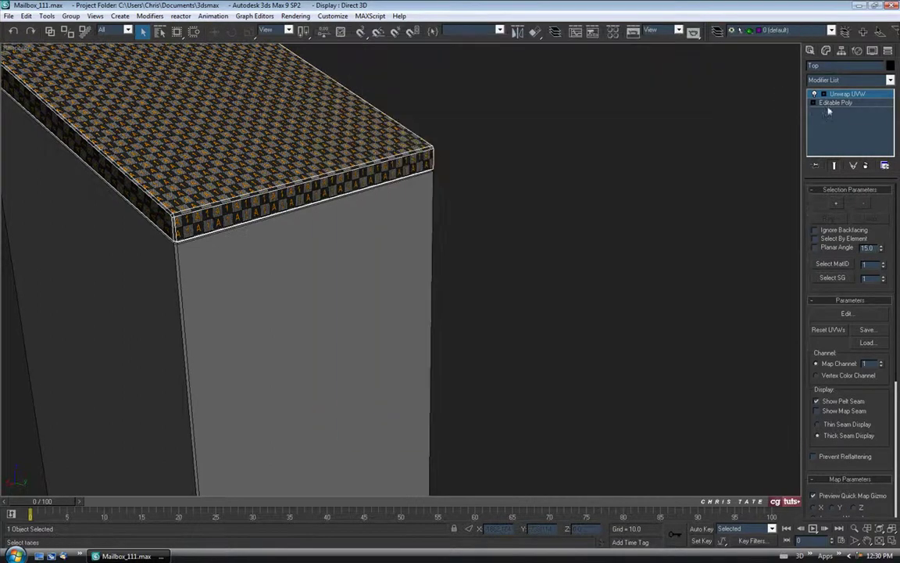
left_click(848, 96)
scroll(309, 302, "down", 4)
middle_click_drag(309, 302, 412, 293)
middle_click_drag(328, 281, 380, 243, "alt")
scroll(411, 269, "up", 4)
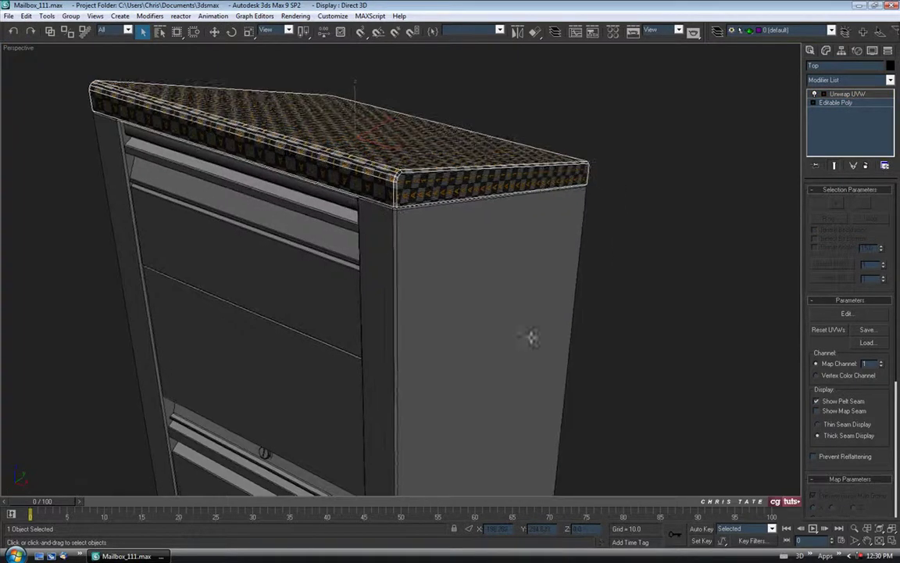
Select the mailbox body and export it to the desktop as Body.obj with the current OBJ exporter settings.
scroll(429, 269, "down", 6)
left_click(426, 351)
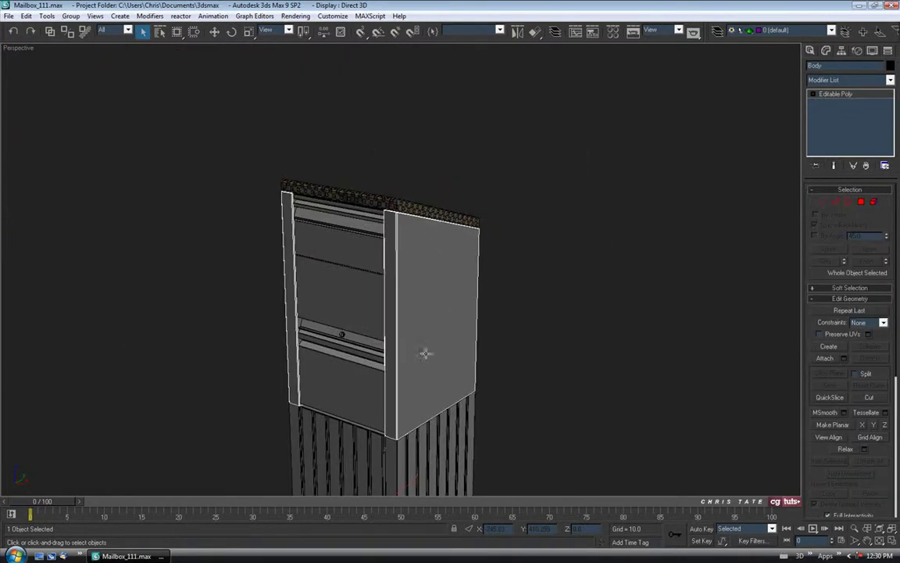
middle_click_drag(418, 363, 373, 247, "alt")
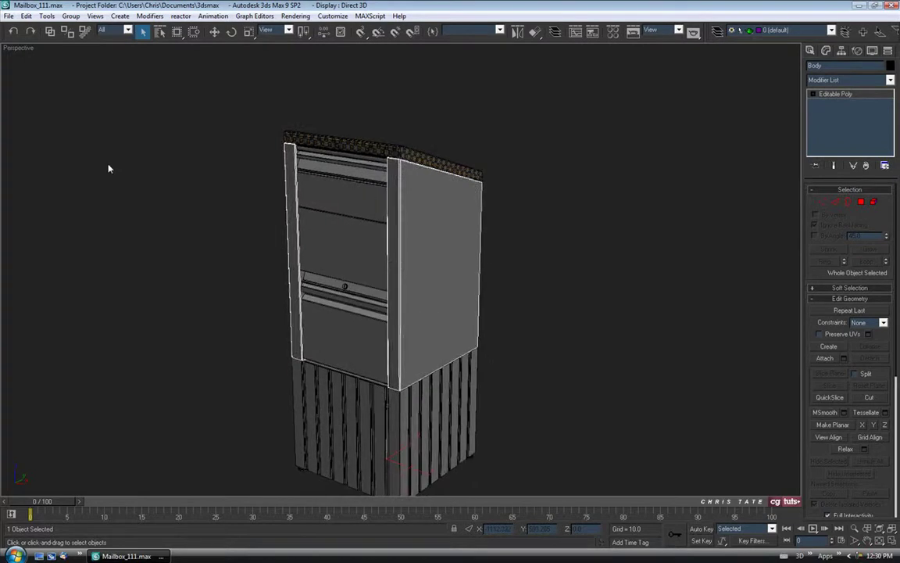
left_click(7, 16)
left_click(31, 247)
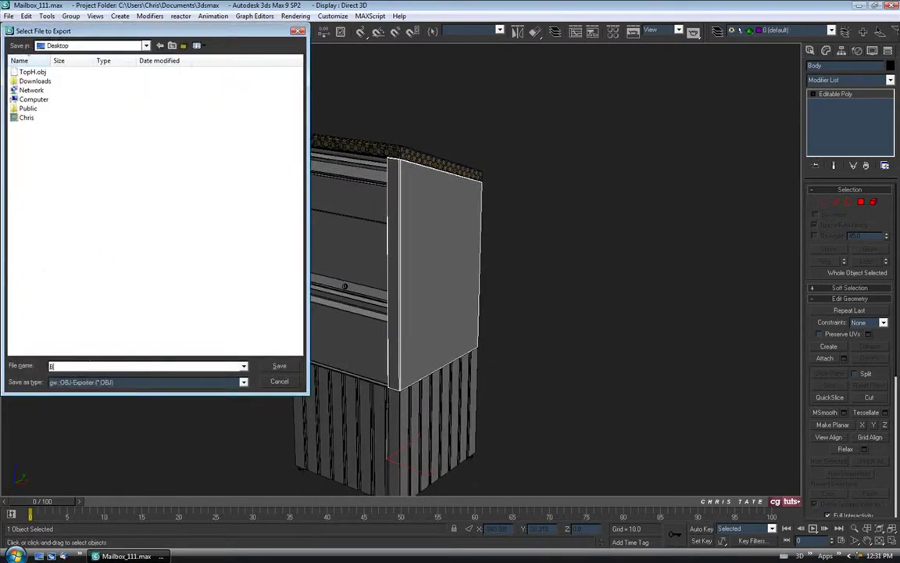
left_click(279, 365)
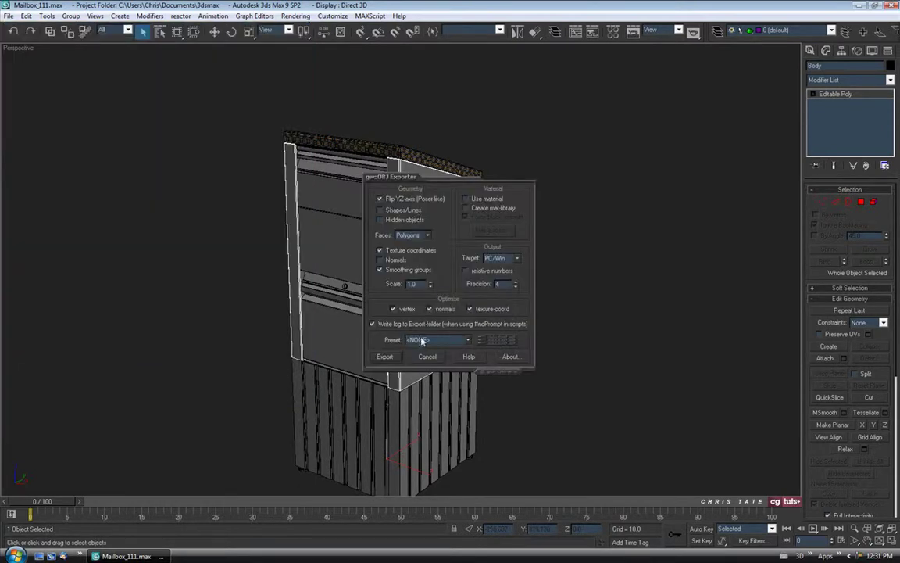
left_click(386, 357)
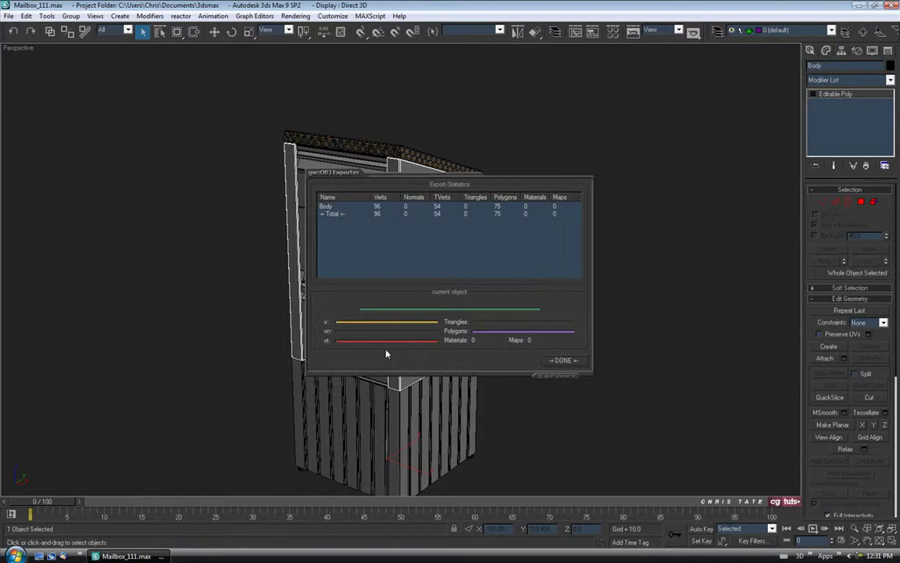
left_click(558, 361)
Delete TopH.obj from the desktop and load Body.obj into UVLayout as a Poly model with New UVs.
left_click(859, 6)
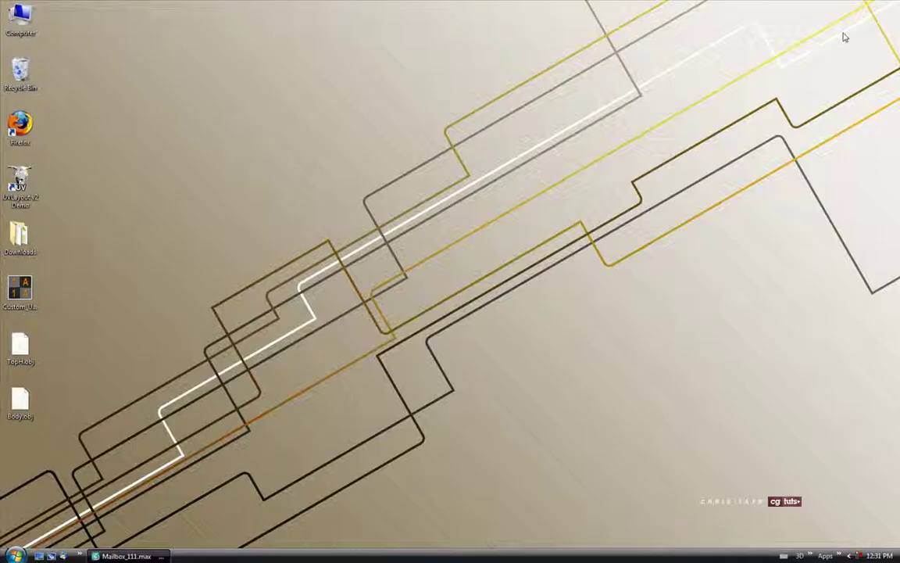
left_click_drag(20, 348, 21, 70)
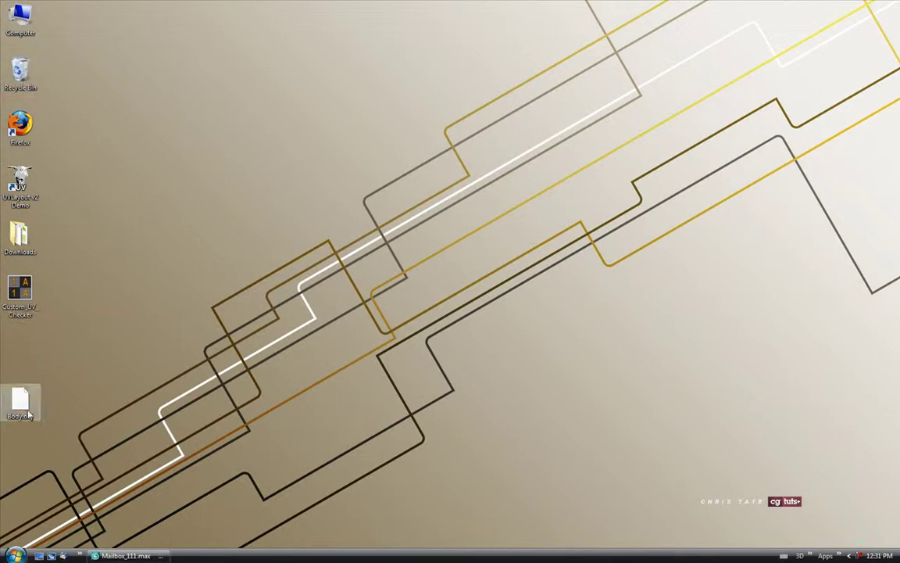
left_click_drag(20, 400, 31, 187)
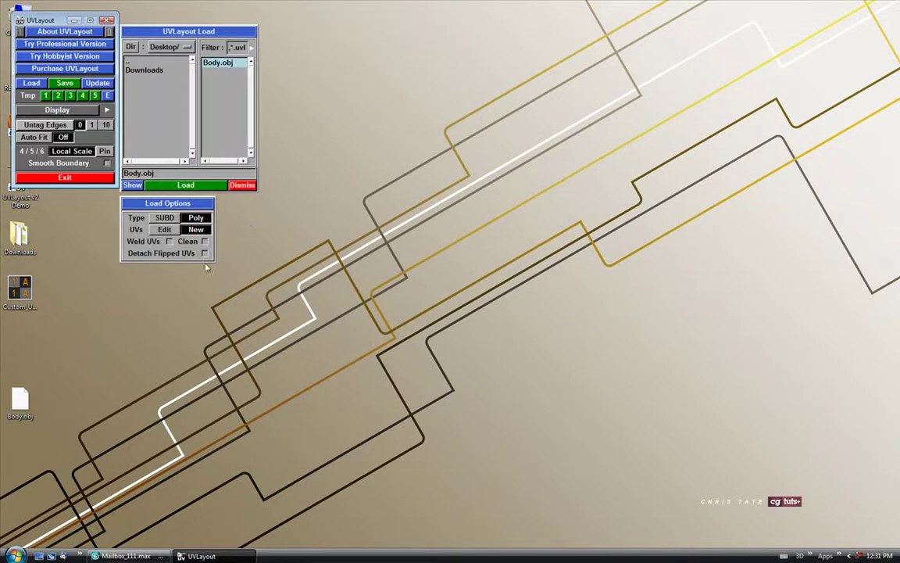
left_click(189, 185)
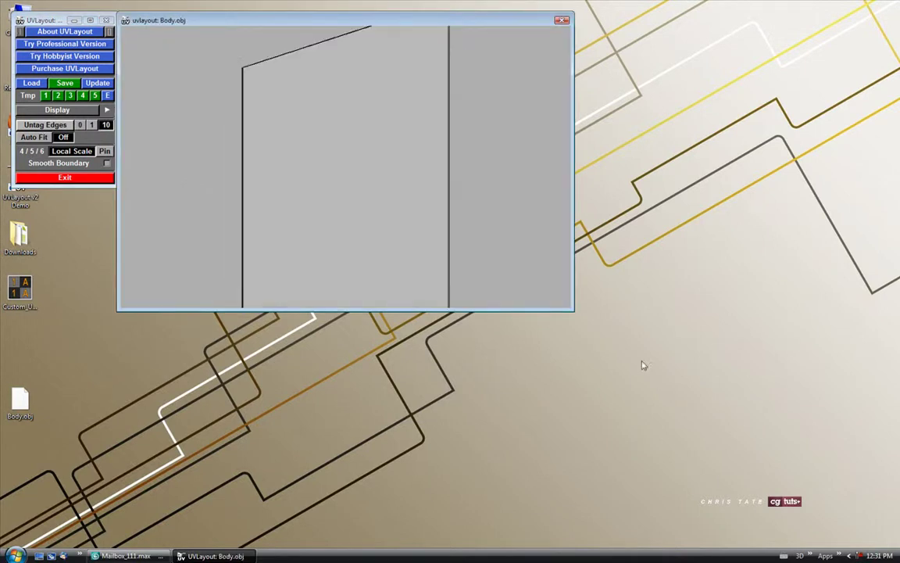
Enlarge the Body.obj model window and set Untag Edges to 1 with the display options expanded.
left_click_drag(573, 311, 812, 535)
left_click_drag(455, 297, 516, 316)
left_click_drag(396, 309, 477, 302)
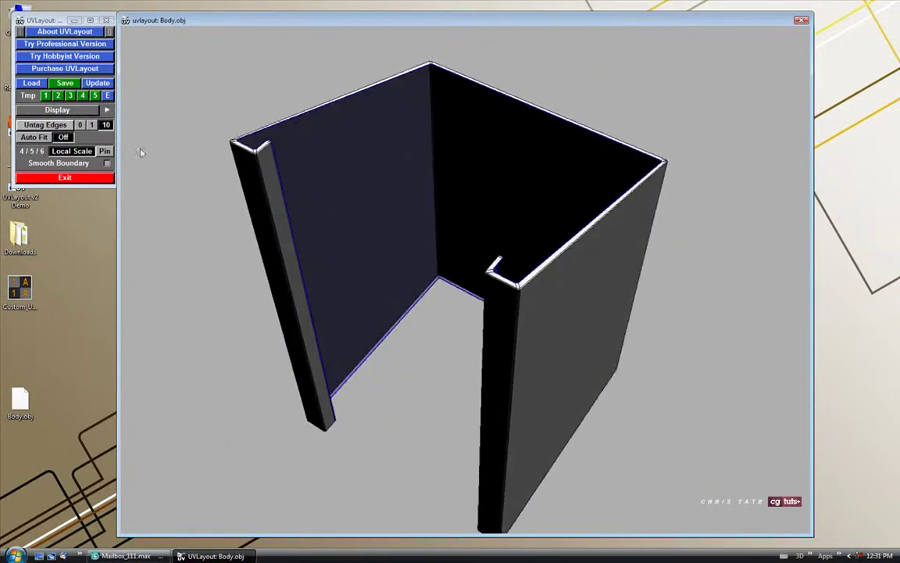
left_click_drag(292, 257, 436, 279)
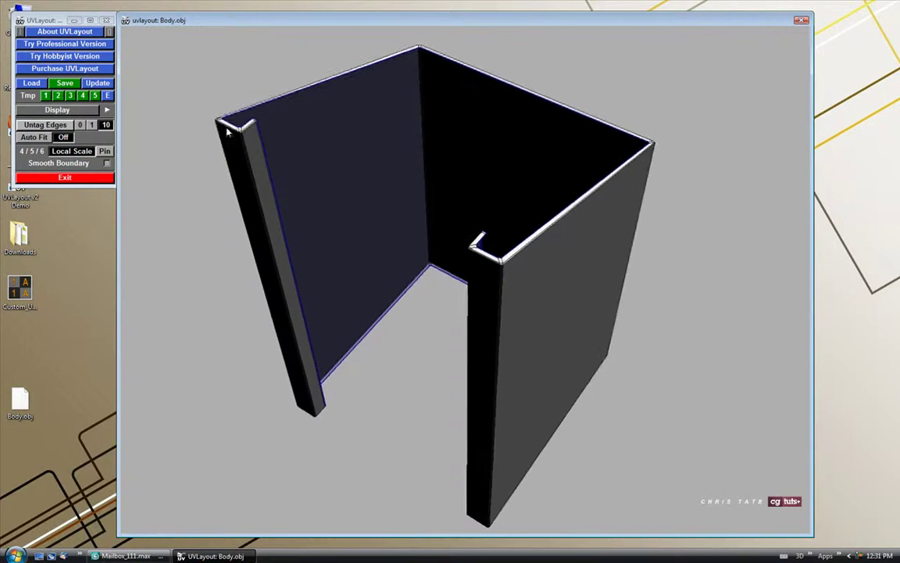
left_click(75, 109)
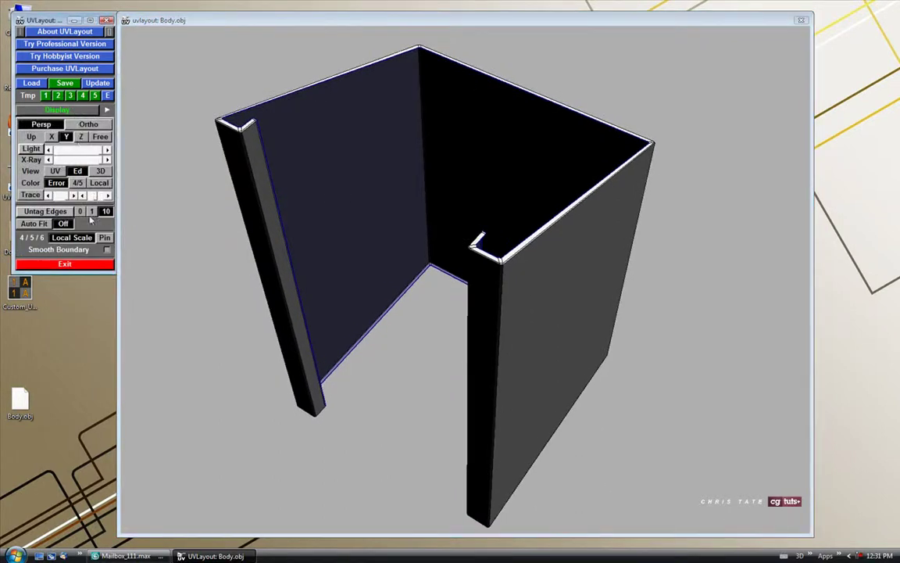
left_click(91, 212)
Mark cut edges across the corners of the body's upper rim.
left_click_drag(403, 271, 375, 277)
right_click_drag(439, 239, 422, 241)
left_click_drag(404, 266, 463, 299)
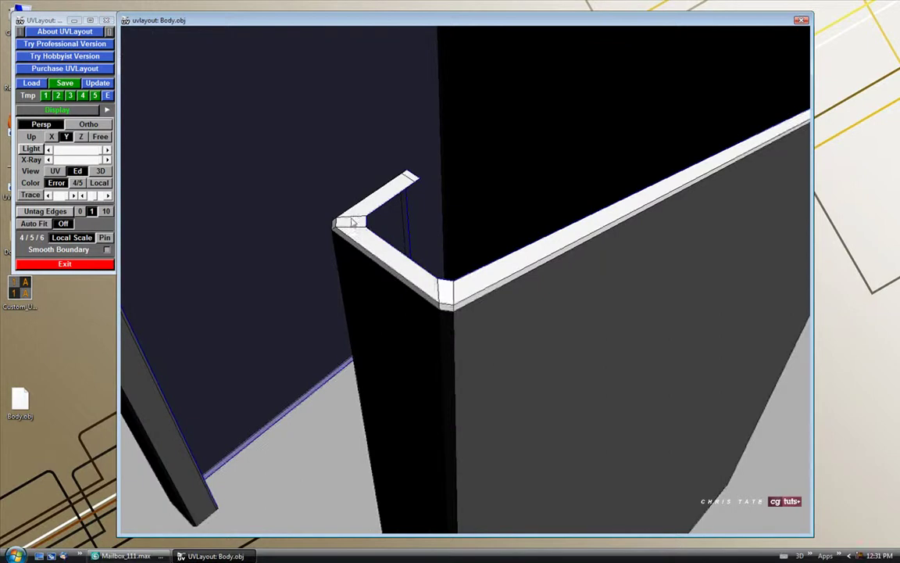
key("c")
key("c")
left_click_drag(642, 284, 539, 278)
left_click_drag(651, 260, 420, 206)
key("c")
Mark matching cut edges across the corners of the body's bottom rim.
left_click_drag(430, 243, 411, 242)
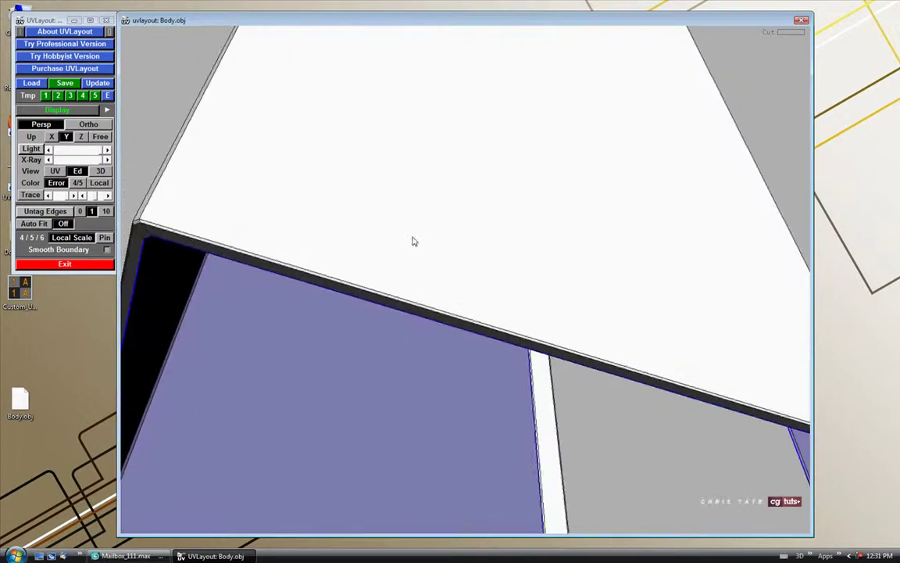
left_click_drag(164, 228, 278, 229)
left_click_drag(299, 56, 376, 177)
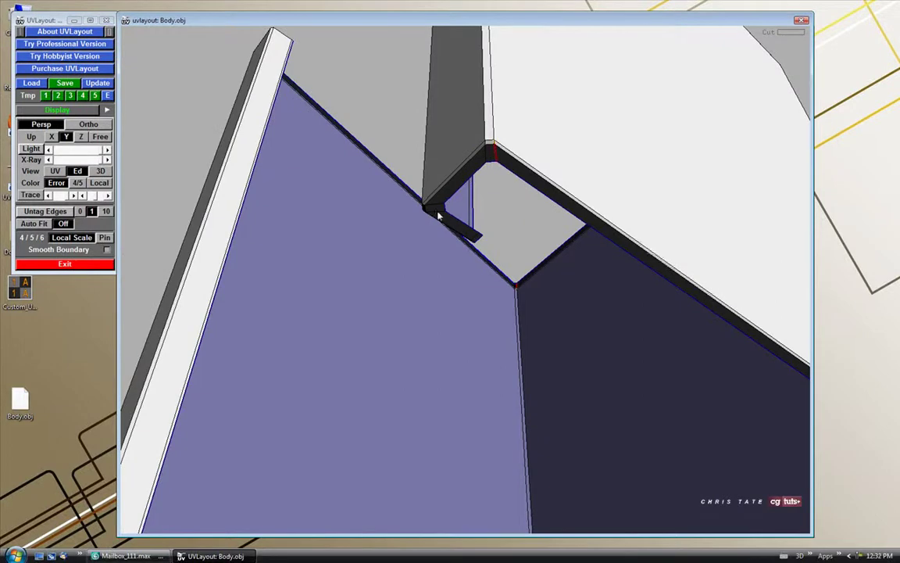
scroll(438, 216, "down", 3)
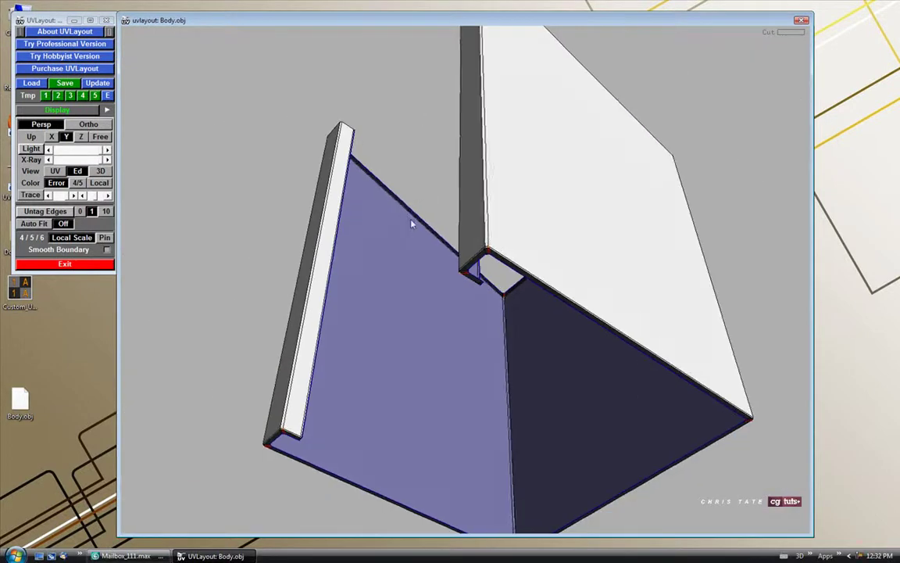
Split the body along its marked cut edges and drop the shell into UV space.
left_click_drag(409, 226, 439, 201)
left_click_drag(465, 161, 446, 250)
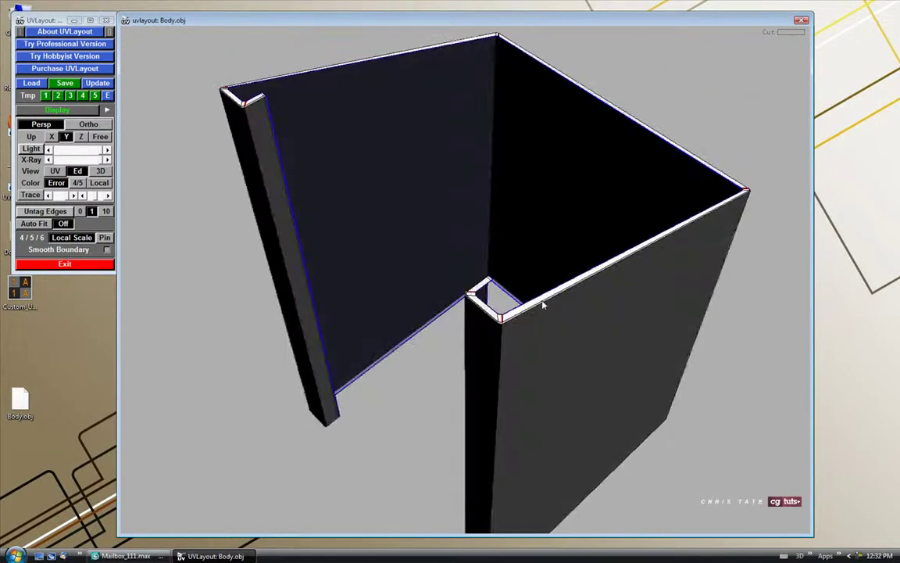
key("Return")
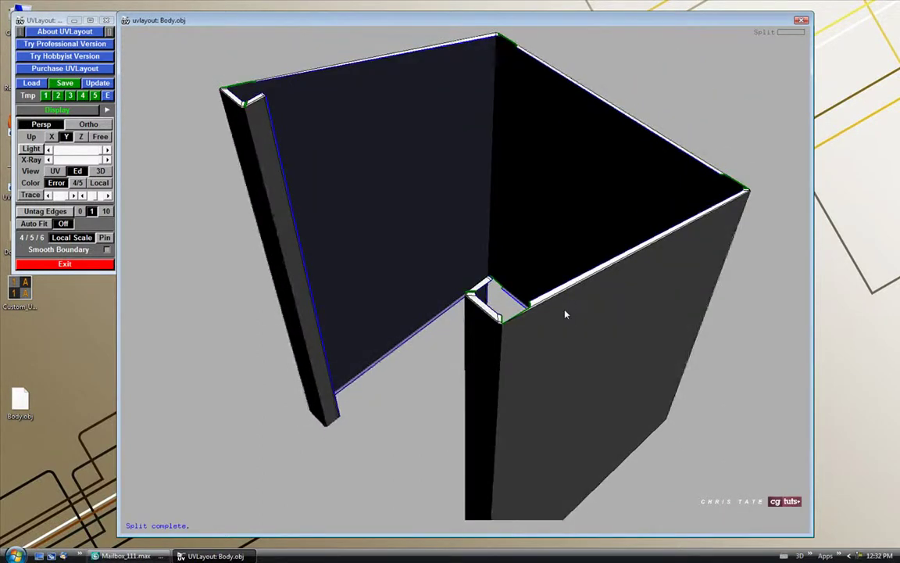
key("1")
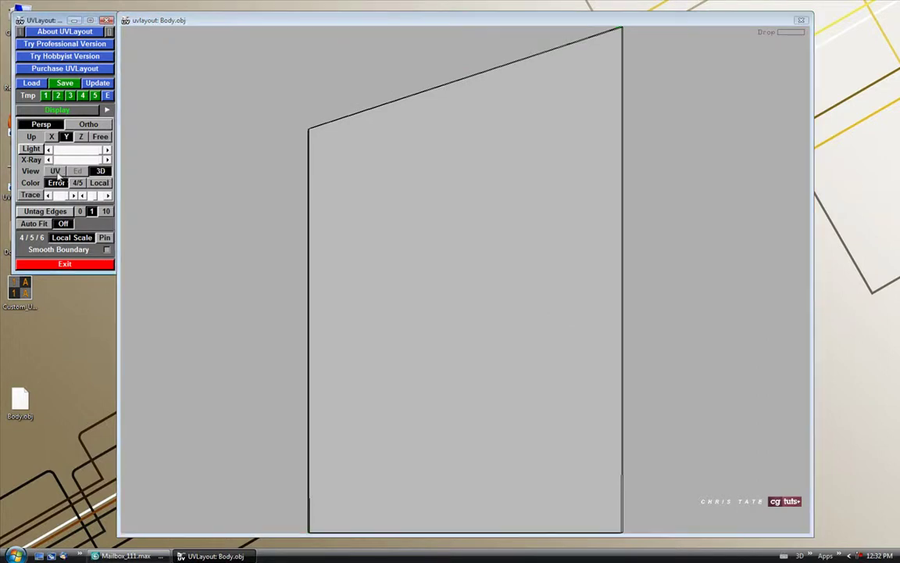
Flatten the body's shell in the UV view and stop once it has unfolded into one strip.
key("f")
scroll(367, 238, "down", 2)
middle_click_drag(489, 313, 431, 312)
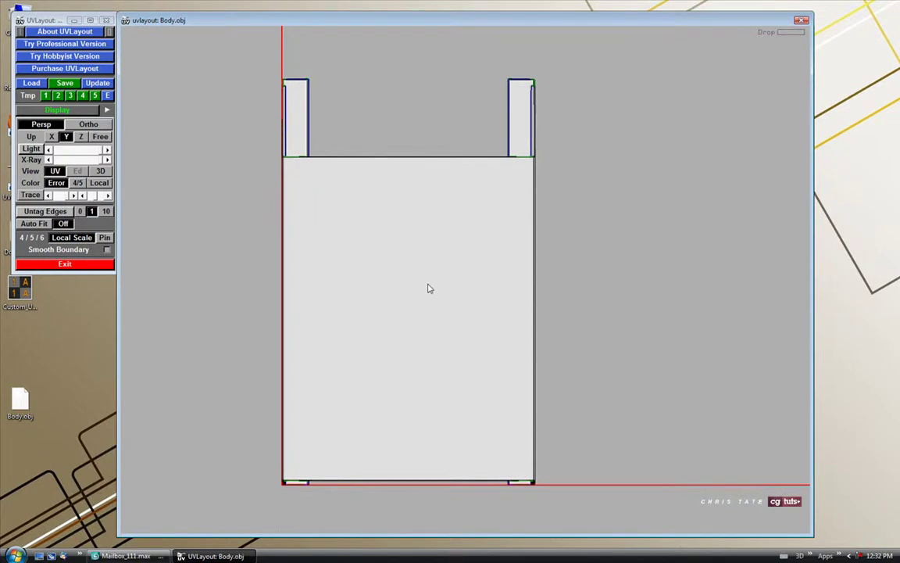
key("f")
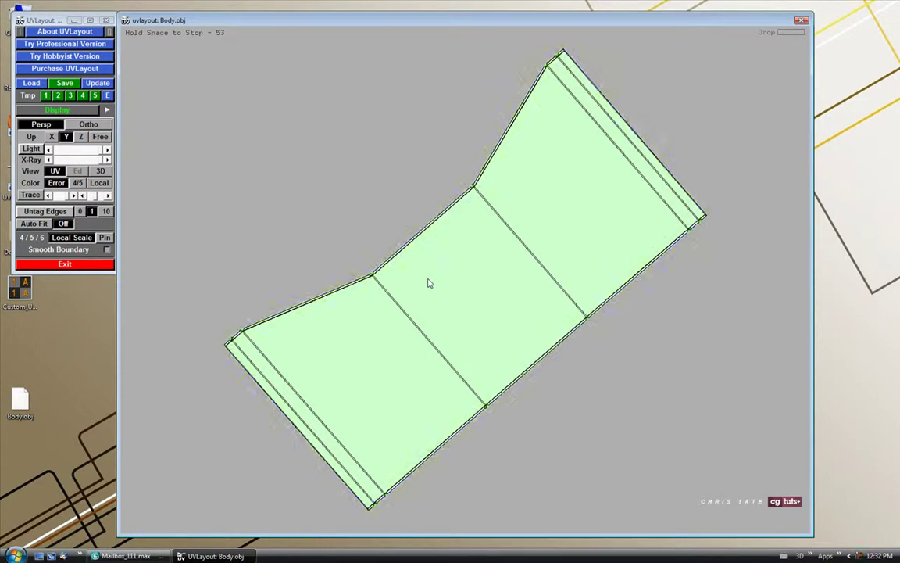
key("space")
Rotate the flattened body shell until its long straight edge is horizontal and Auto Fit it into the UV square.
right_click_drag(435, 264, 486, 279)
middle_click_drag(500, 292, 486, 305)
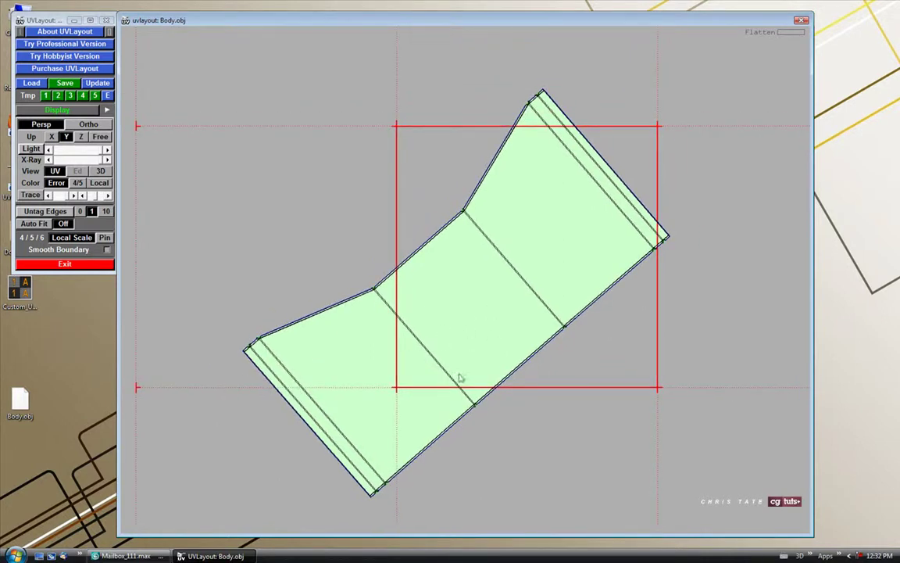
middle_click_drag(431, 361, 387, 358)
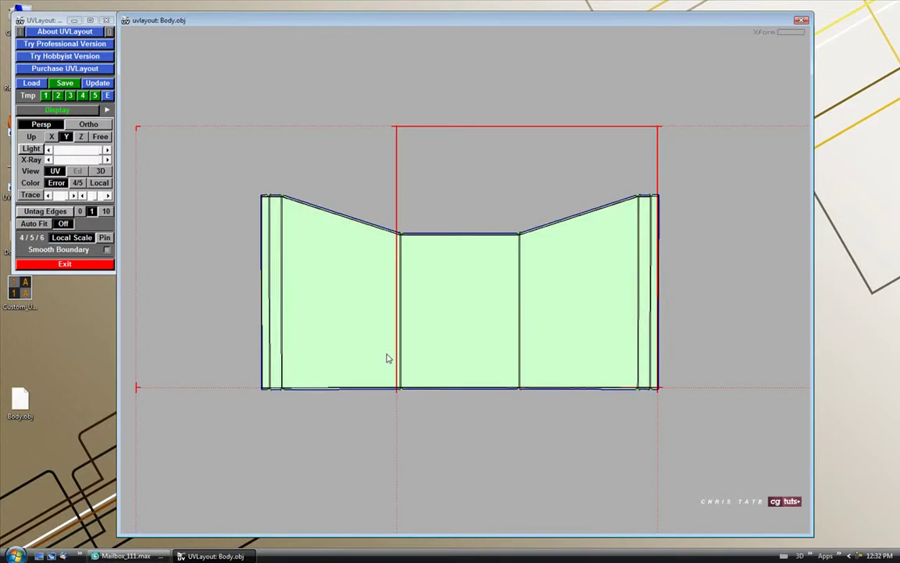
left_click(34, 225)
middle_click_drag(388, 284, 393, 366)
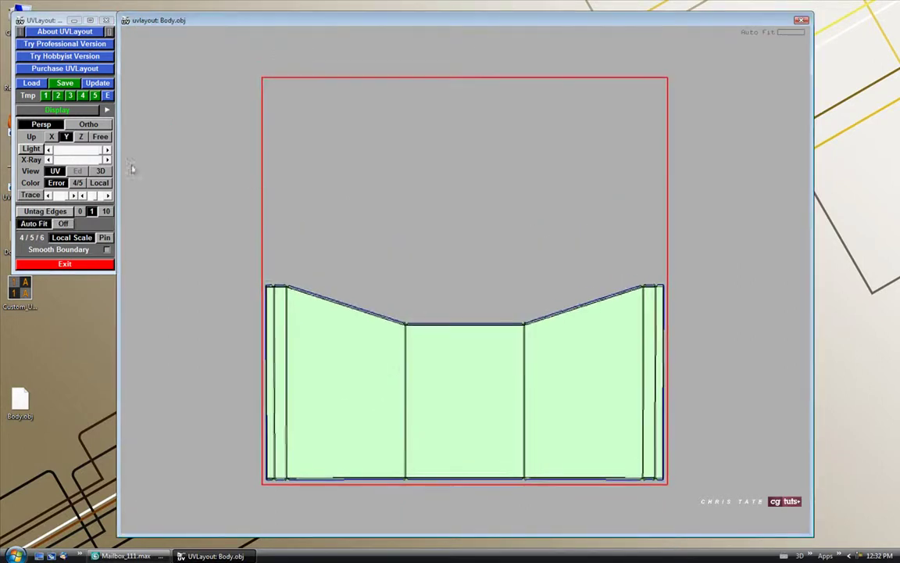
Inspect the body in the 3D view with the numbered checker texture for UV distortion.
left_click(100, 171)
left_click_drag(233, 217, 483, 231)
key("t")
key("t")
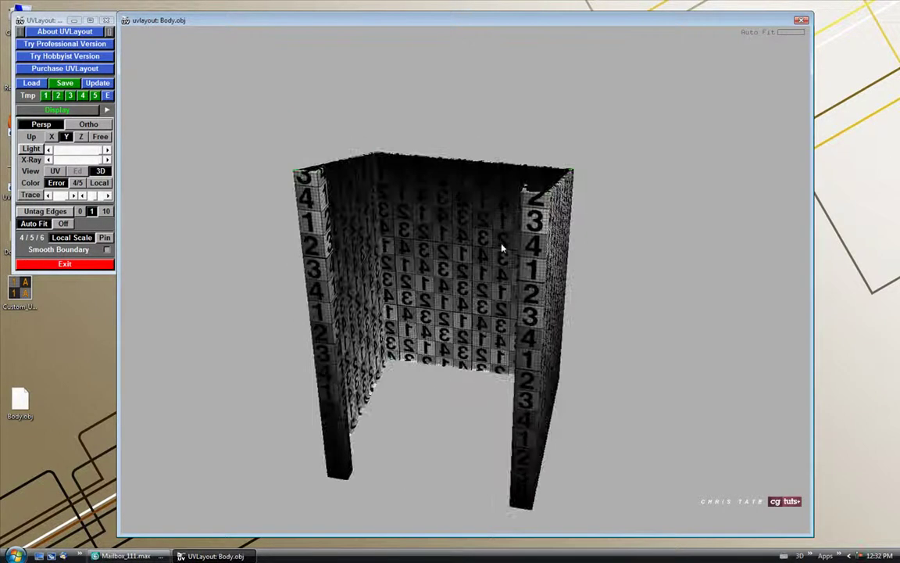
left_click_drag(460, 271, 482, 317)
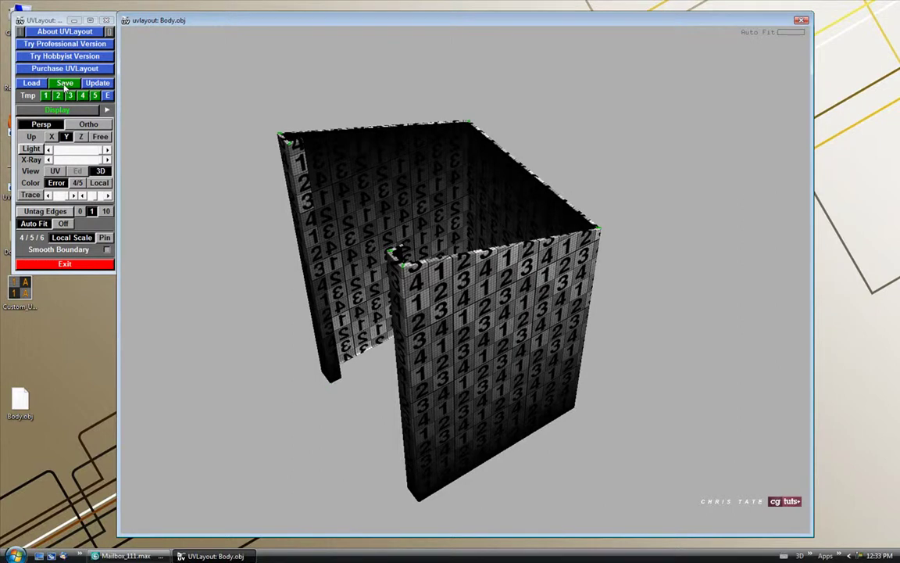
Save the unwrapped body to the desktop as BodyH.obj and dismiss the save dialog.
left_click(65, 84)
left_click(140, 174)
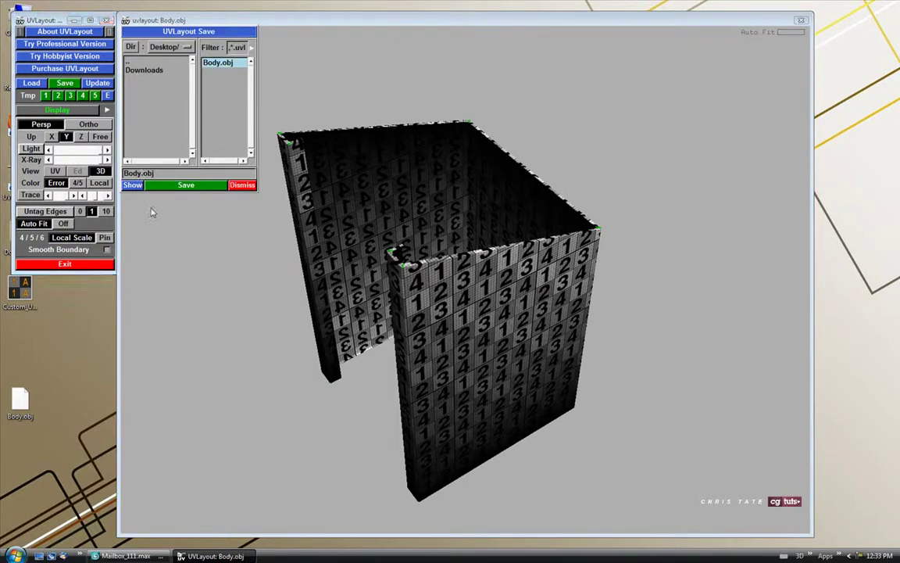
type("H")
left_click(192, 188)
left_click(240, 185)
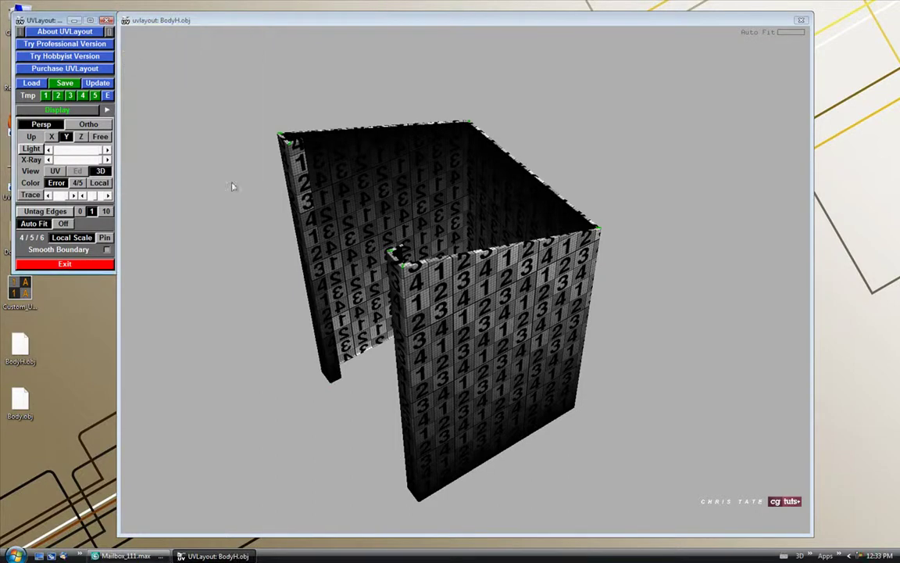
Close UVLayout and move Body.obj from the desktop to the Recycle Bin.
left_click(107, 20)
left_click(45, 167)
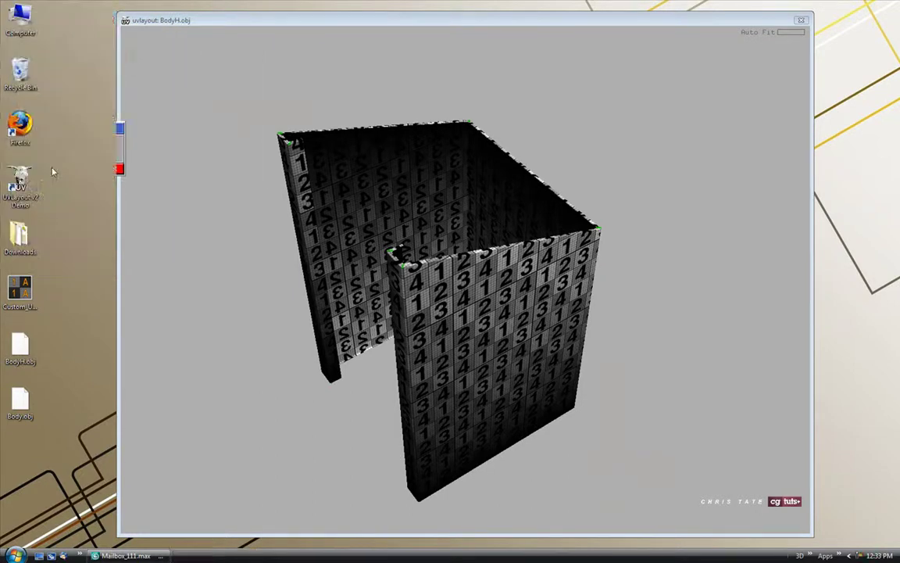
left_click_drag(13, 410, 22, 72)
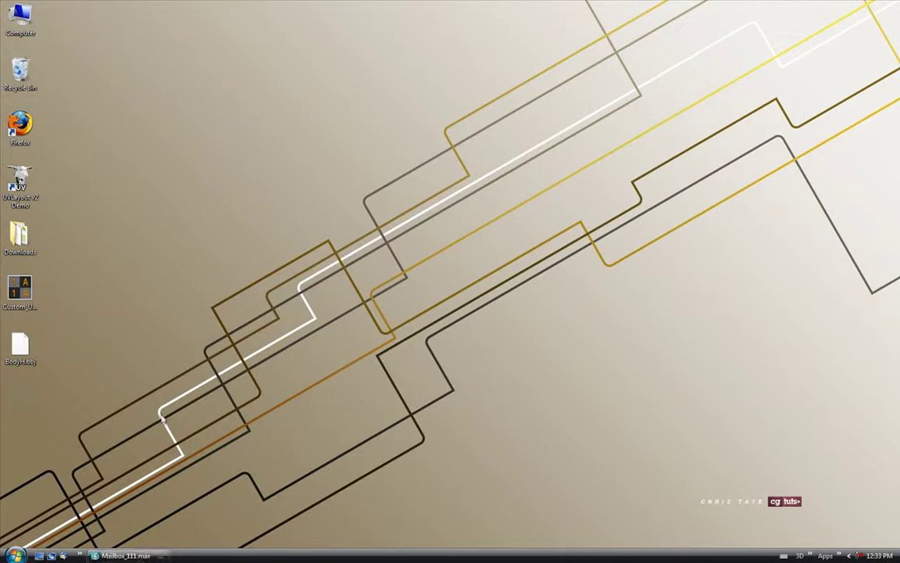
Switch to 3ds Max, delete the mailbox's original body and import BodyH.obj from the desktop in its place.
left_click(125, 556)
key("Delete")
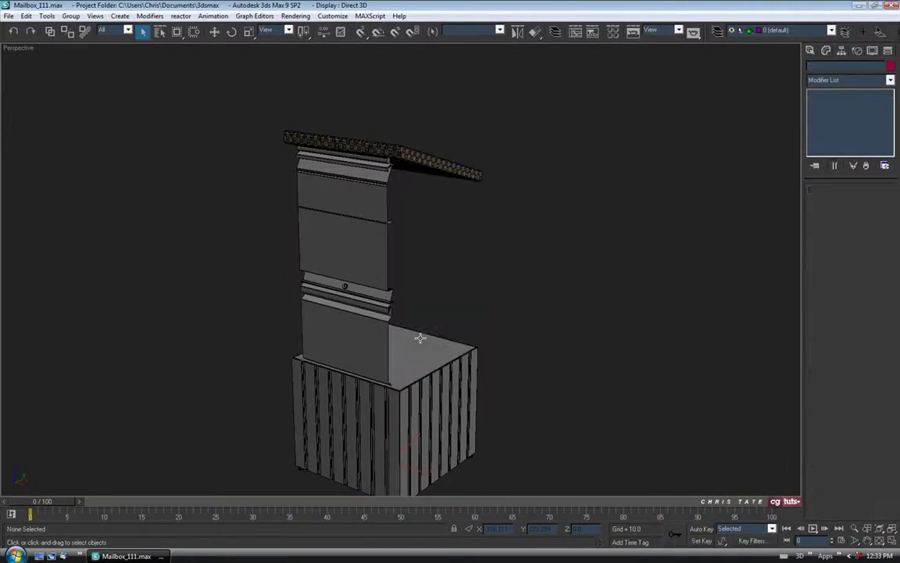
left_click(8, 16)
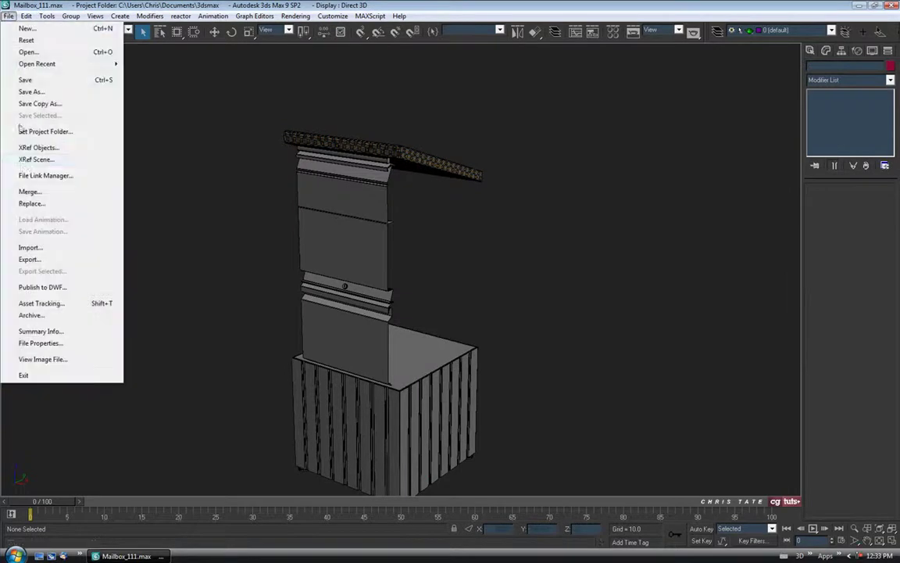
left_click(33, 222)
left_click(34, 71)
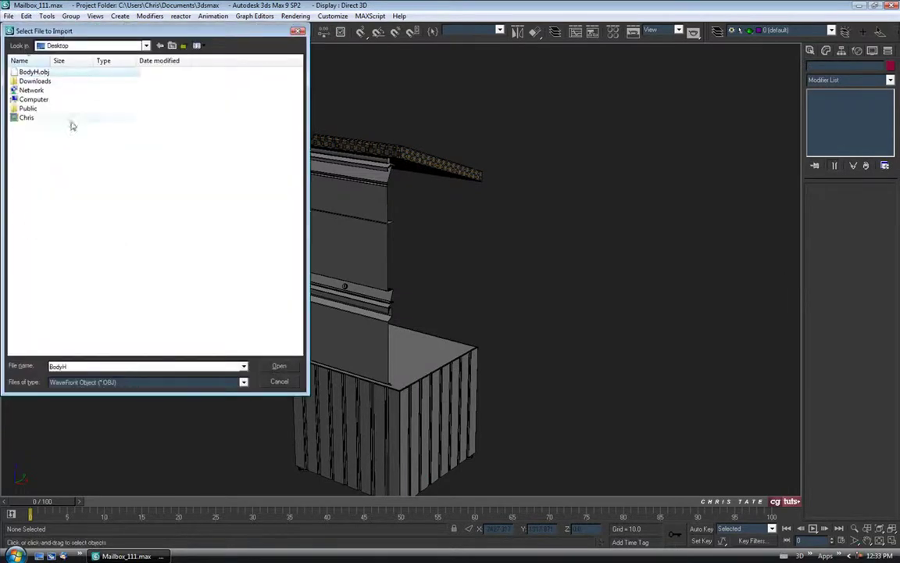
left_click(279, 366)
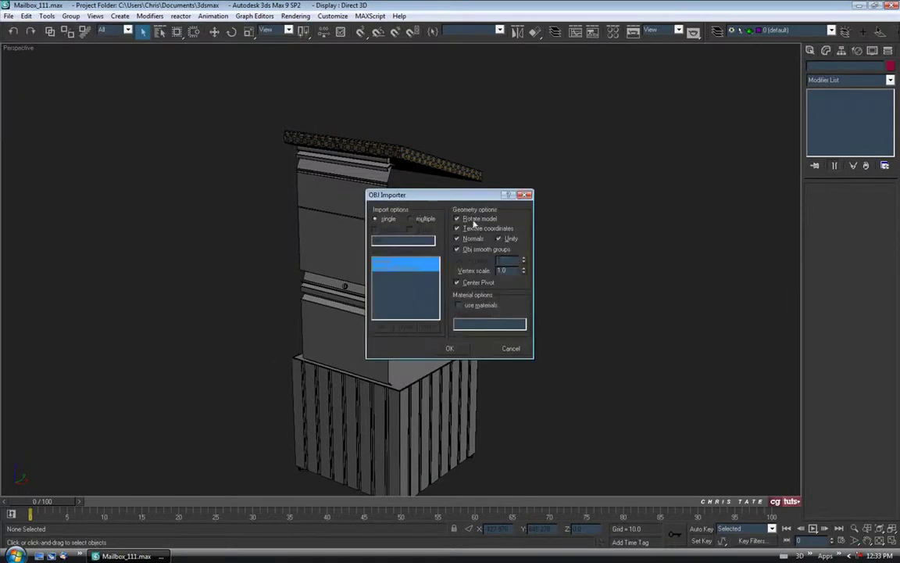
left_click(450, 350)
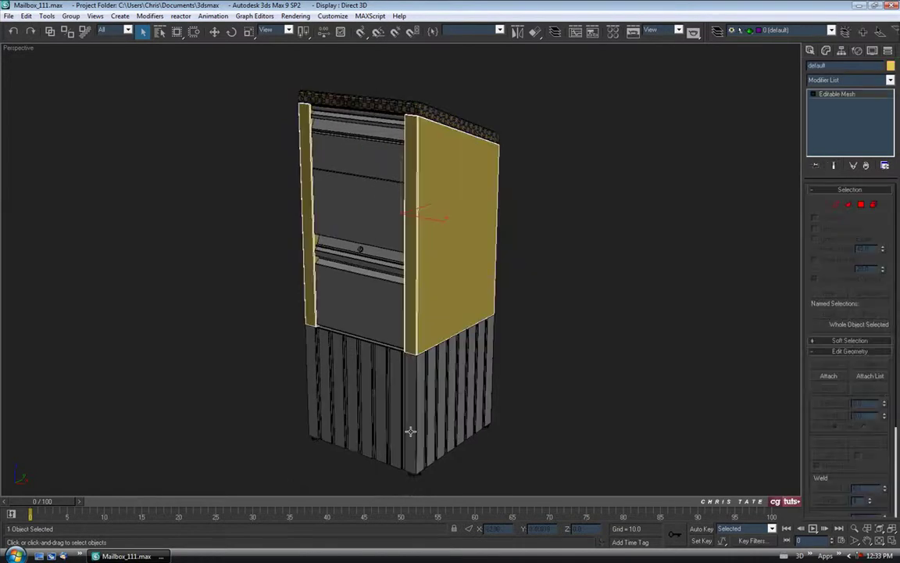
Rename the imported object Body and convert it to an Editable Poly.
scroll(441, 274, "up", 3)
middle_click_drag(442, 274, 443, 278)
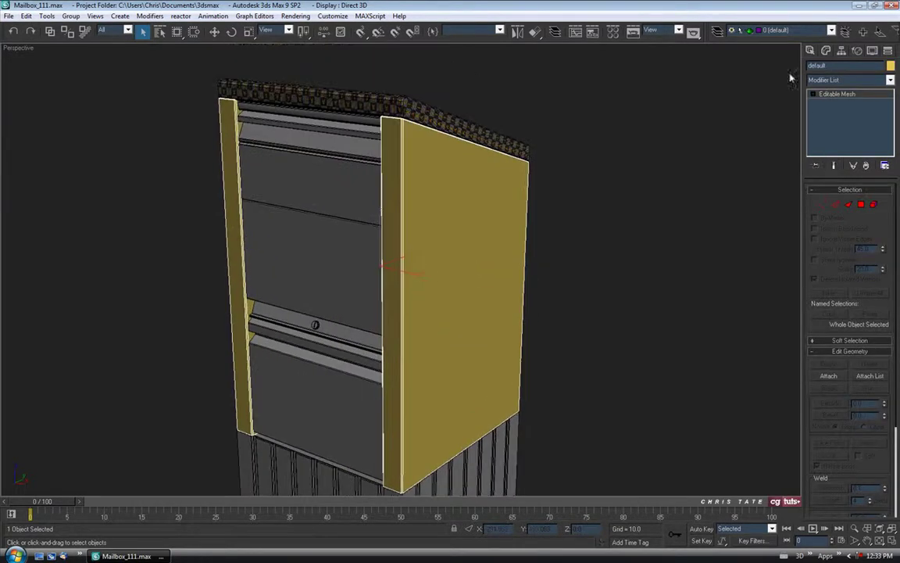
type("B")
middle_click_drag(454, 218, 456, 204)
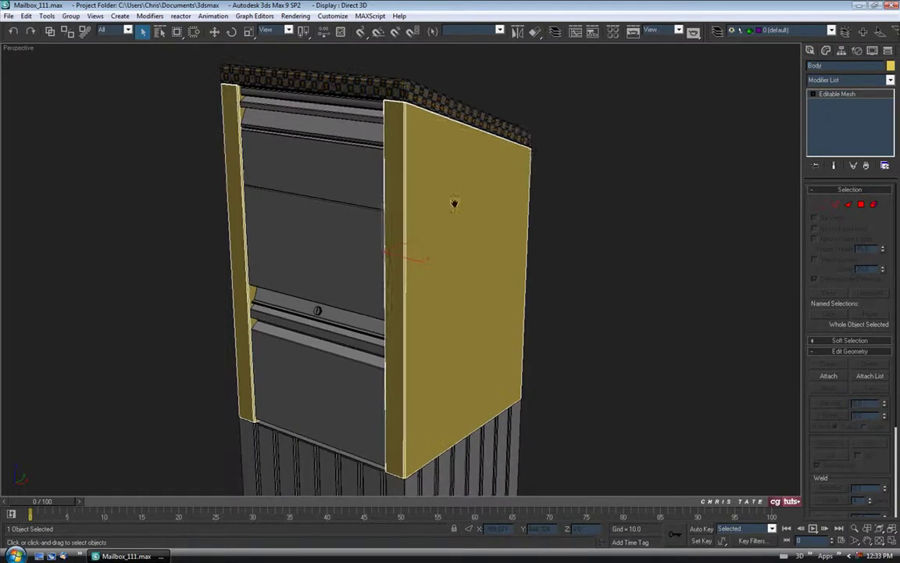
right_click(455, 208)
mouse_move(488, 310)
left_click(551, 319)
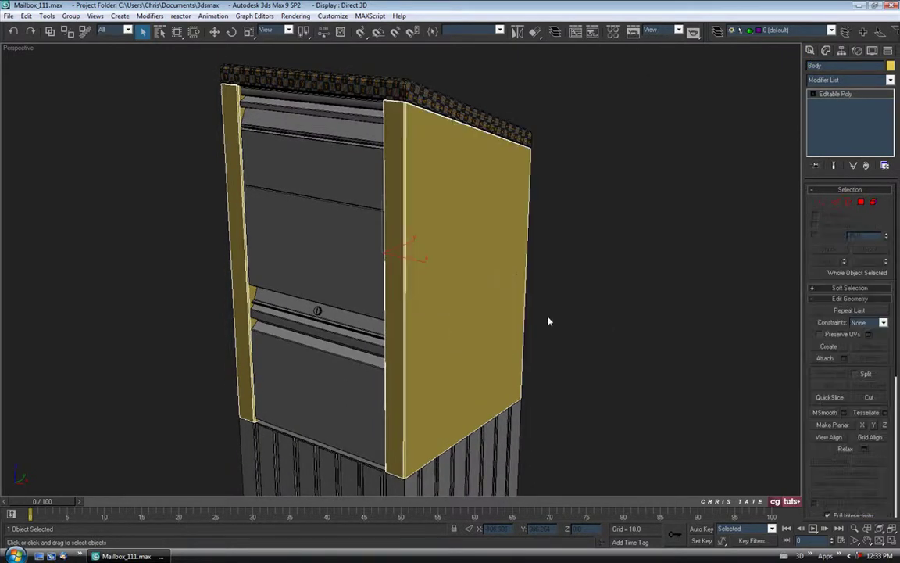
Set the Body object's color to black.
middle_click_drag(549, 321, 550, 328)
left_click(890, 65)
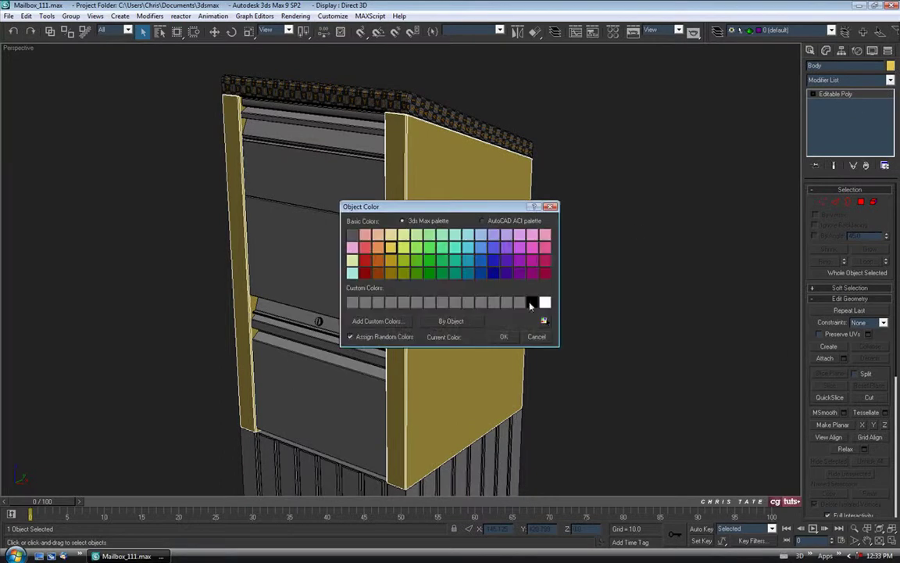
left_click(503, 336)
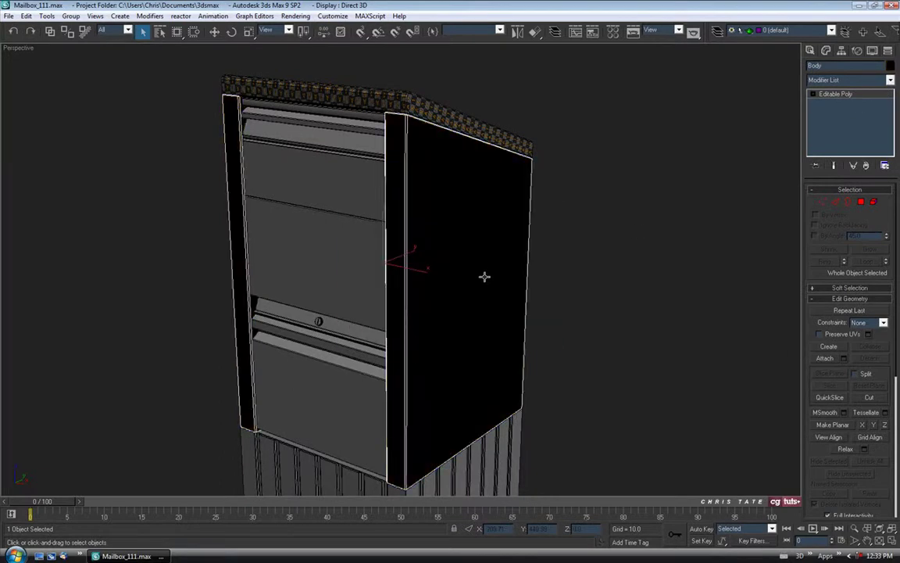
Assign the checker material to Body and check the pattern on its side and back.
key("m")
left_click_drag(169, 111, 529, 223)
left_click(200, 62)
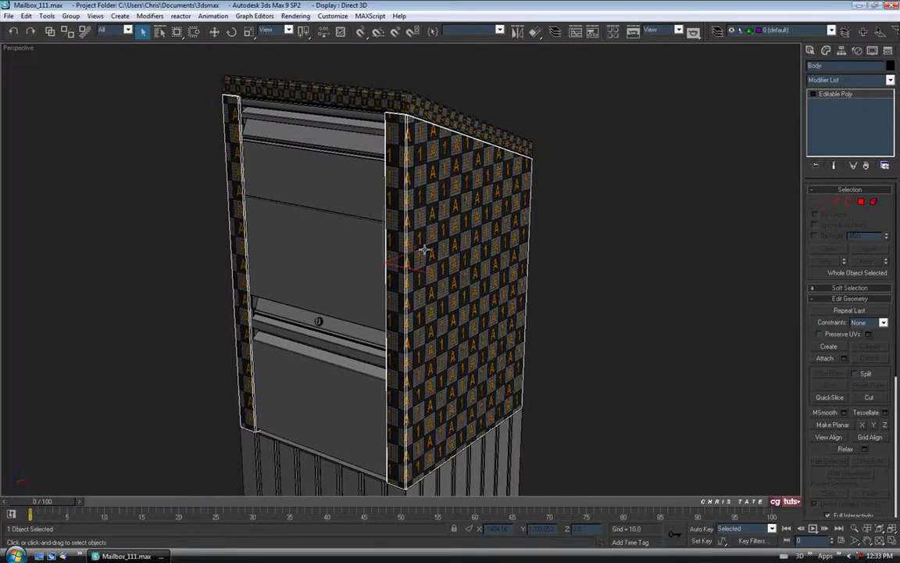
middle_click_drag(379, 234, 56, 239, "alt")
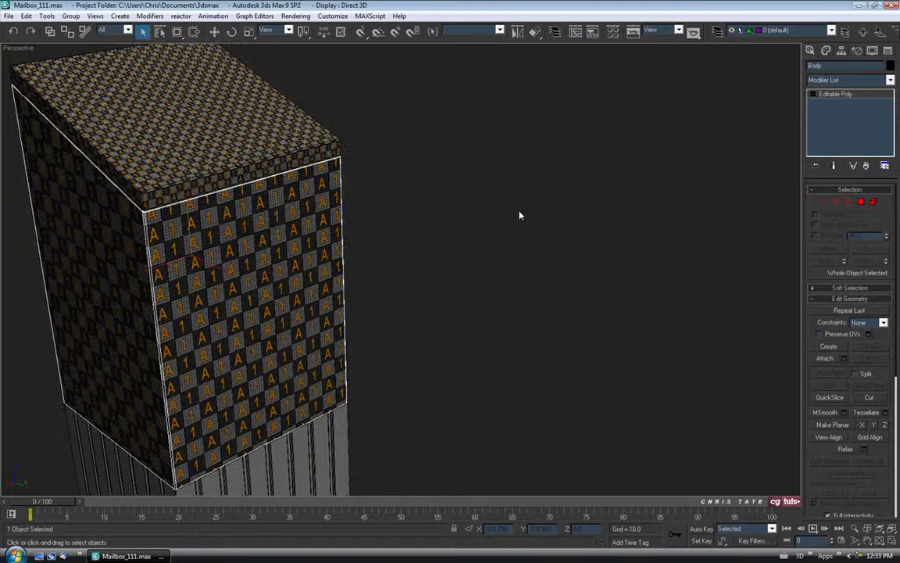
Add an Unwrap UVW modifier to Body and open its UV editor, shrunk to fit beside the model.
left_click(890, 79)
scroll(848, 313, "down", 10)
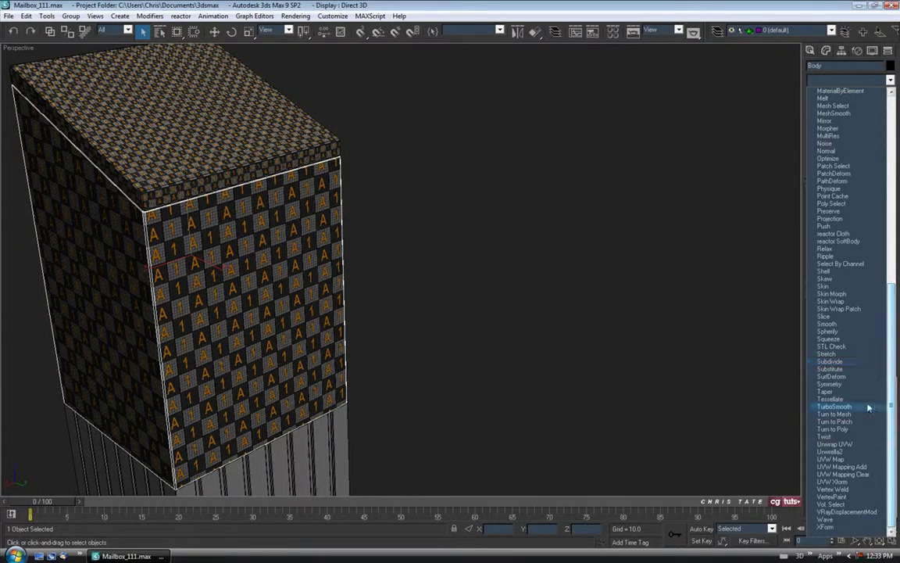
left_click(851, 444)
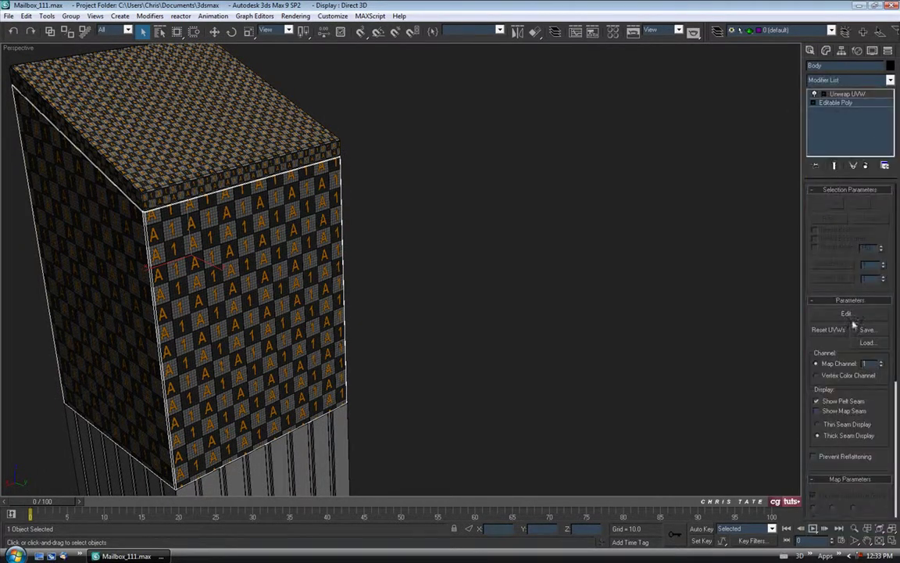
left_click(846, 313)
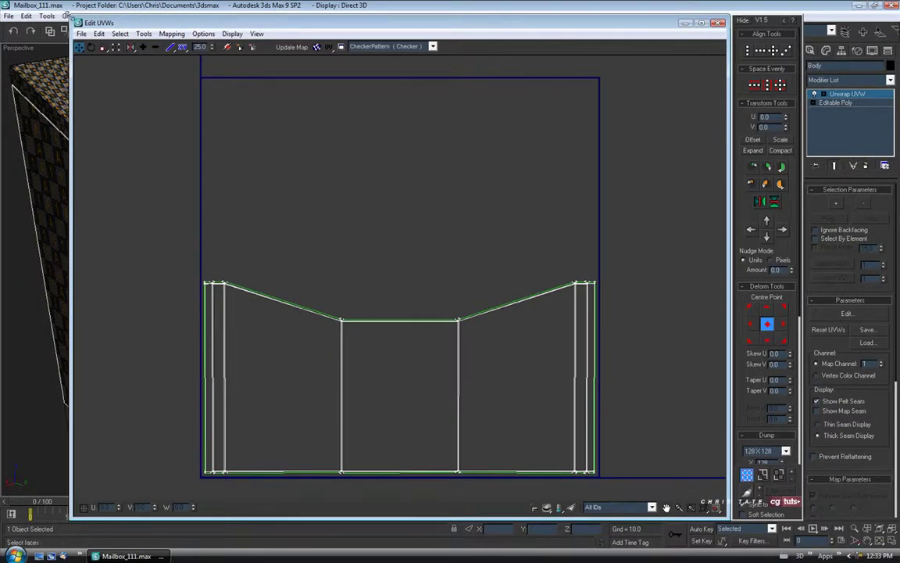
left_click_drag(67, 15, 400, 154)
left_click_drag(481, 157, 457, 60)
middle_click_drag(537, 279, 536, 233)
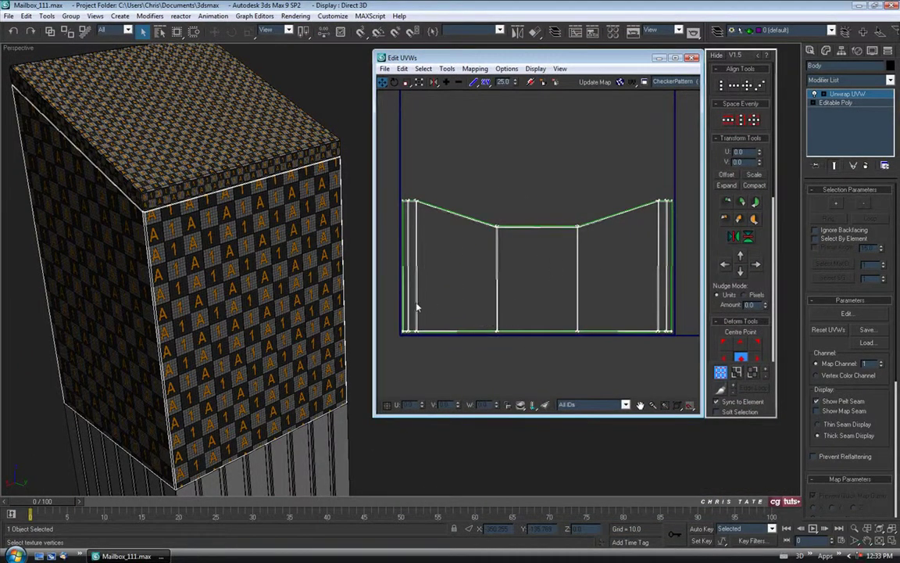
Select all faces of the body's UV shell and relax them by face angles with 257 iterations and amount 1.0.
left_click(752, 372)
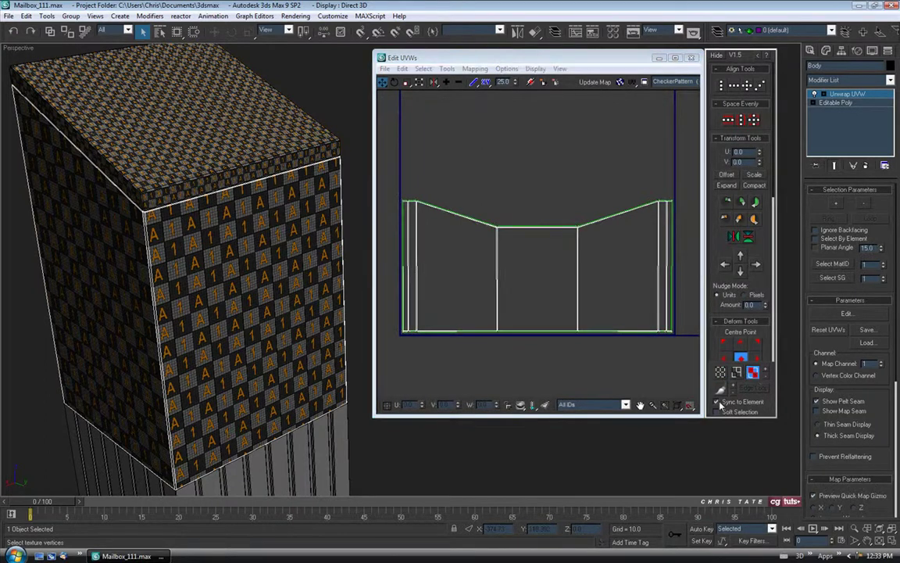
left_click(486, 254)
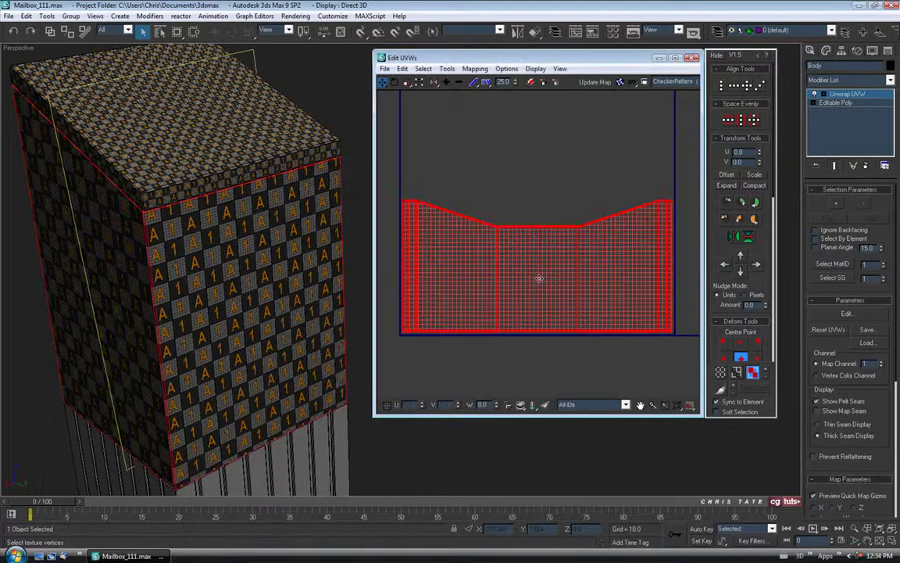
left_click(447, 68)
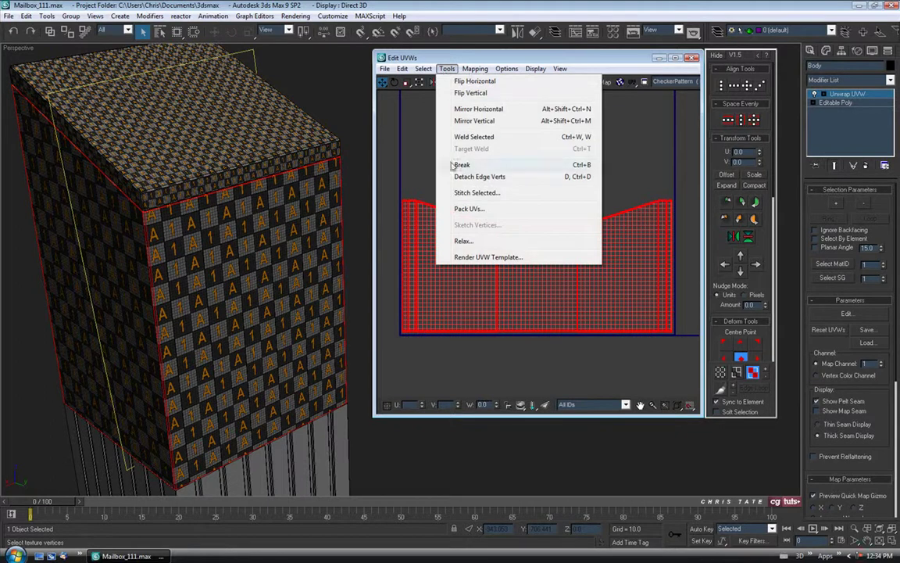
left_click(463, 293)
left_click(426, 98)
left_click(440, 111)
double_click(438, 123)
type("1.0")
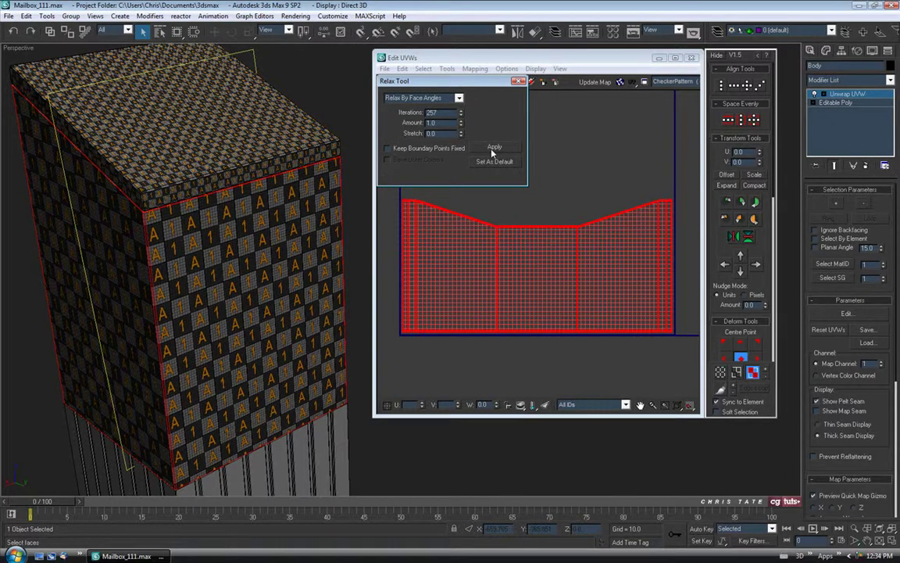
left_click(493, 148)
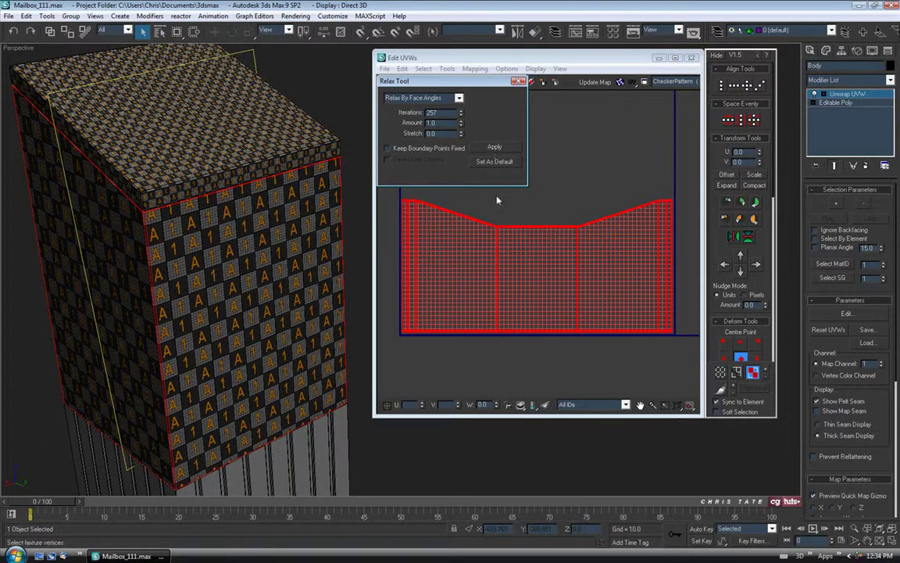
Close the Relax tool and compare the checker size on the body's sides with the roof edge above them.
left_click(518, 82)
left_click(286, 285)
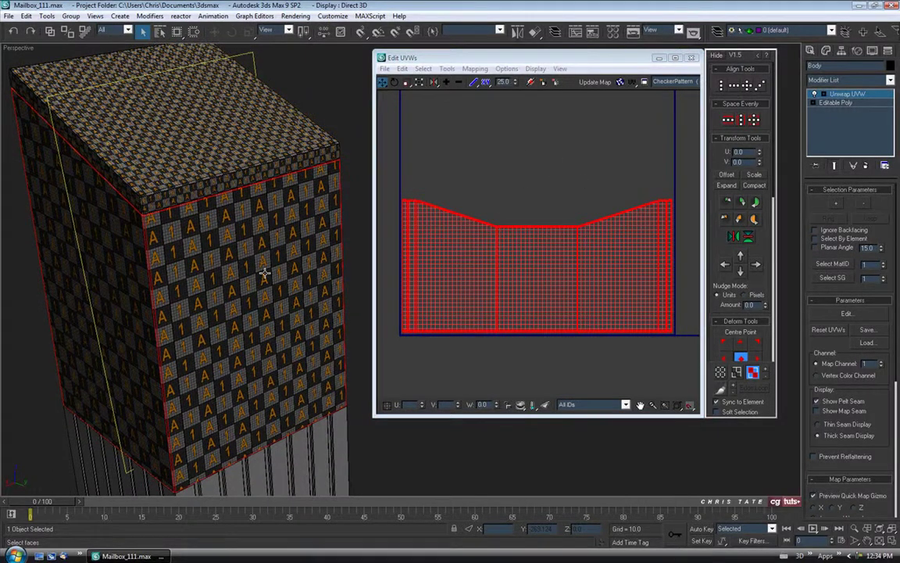
scroll(163, 267, "up", 3)
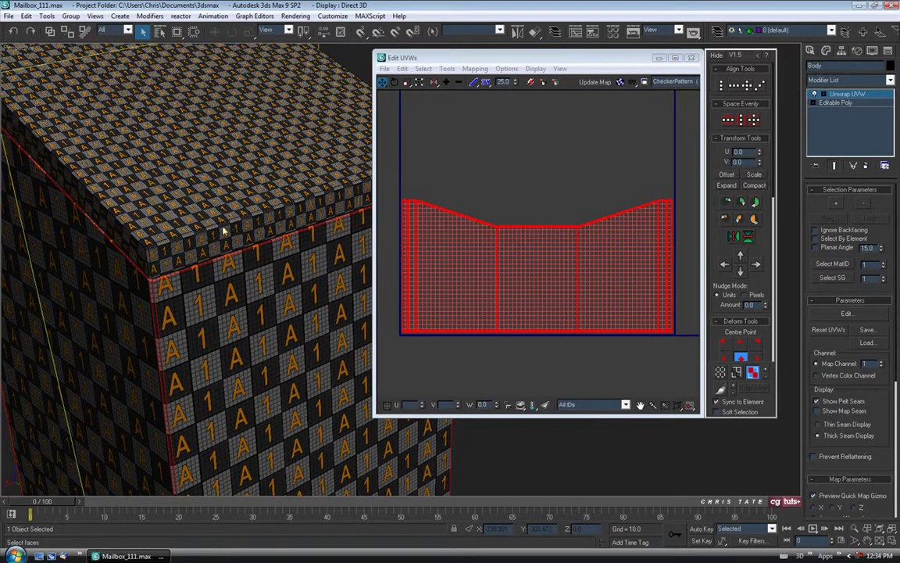
middle_click_drag(250, 295, 301, 227, "alt")
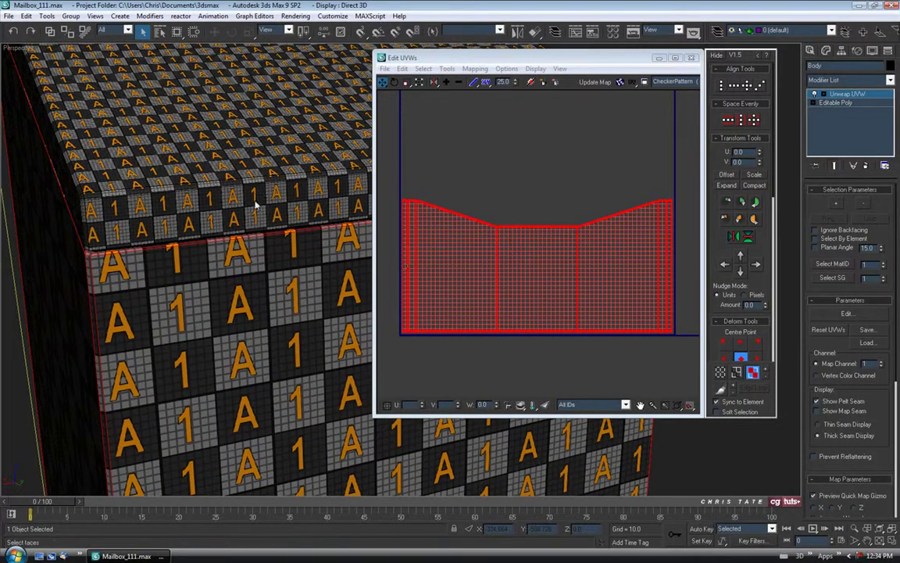
middle_click_drag(446, 255, 489, 291)
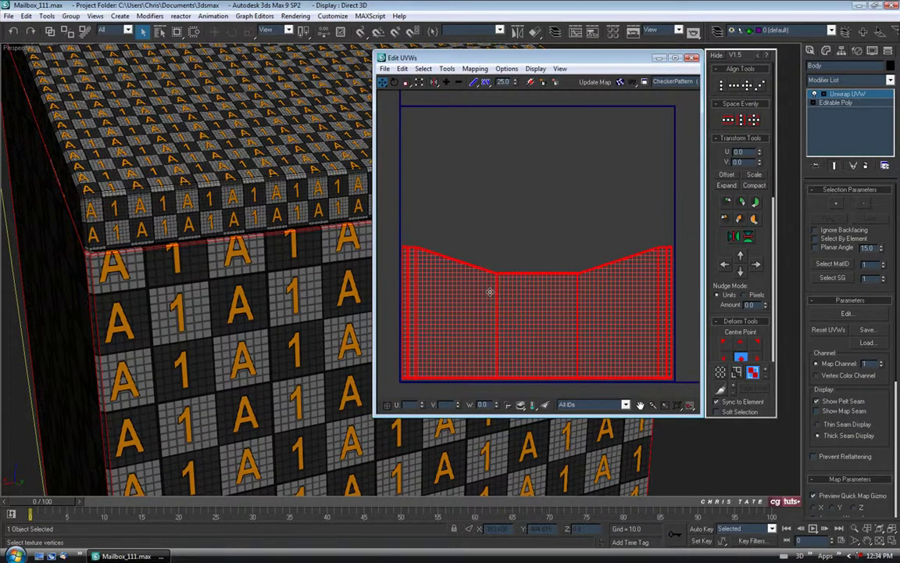
middle_click_drag(273, 294, 271, 294)
scroll(270, 281, "down", 5)
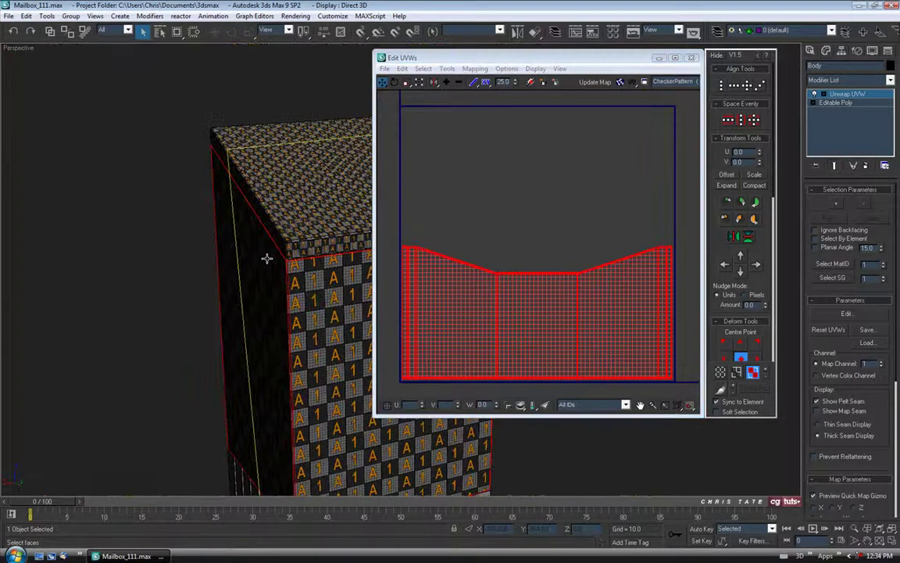
middle_click_drag(267, 257, 96, 186)
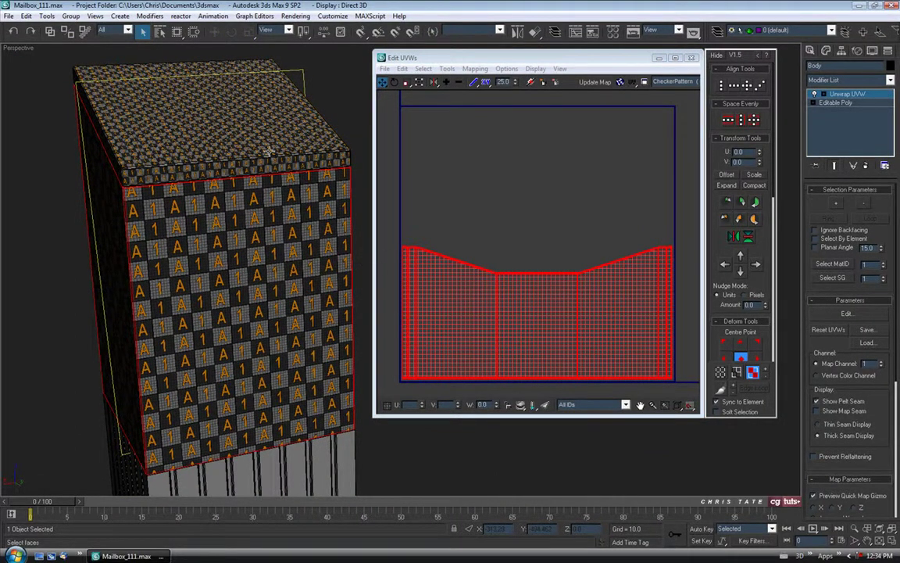
middle_click_drag(456, 257, 466, 238)
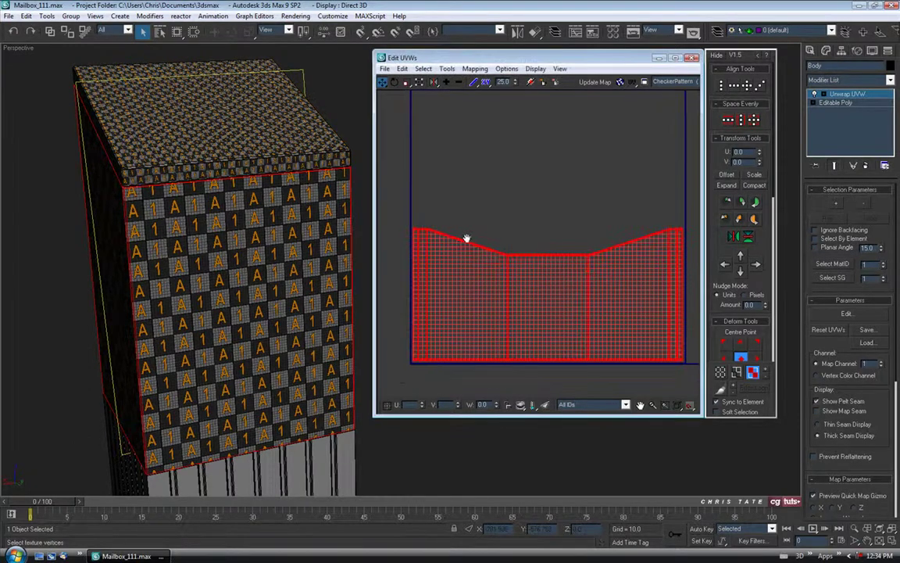
middle_click_drag(226, 246, 211, 212, "alt")
middle_click_drag(430, 216, 429, 227)
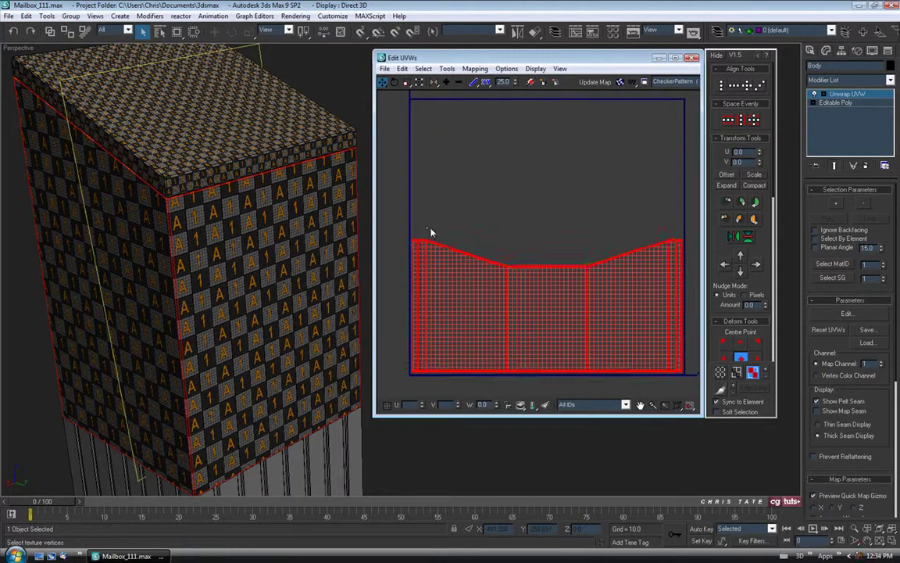
Scale up the body's whole UV shell until its checker squares match the size of those on the roof.
left_click(407, 82)
left_click_drag(431, 254, 487, 316)
scroll(195, 250, "up", 6)
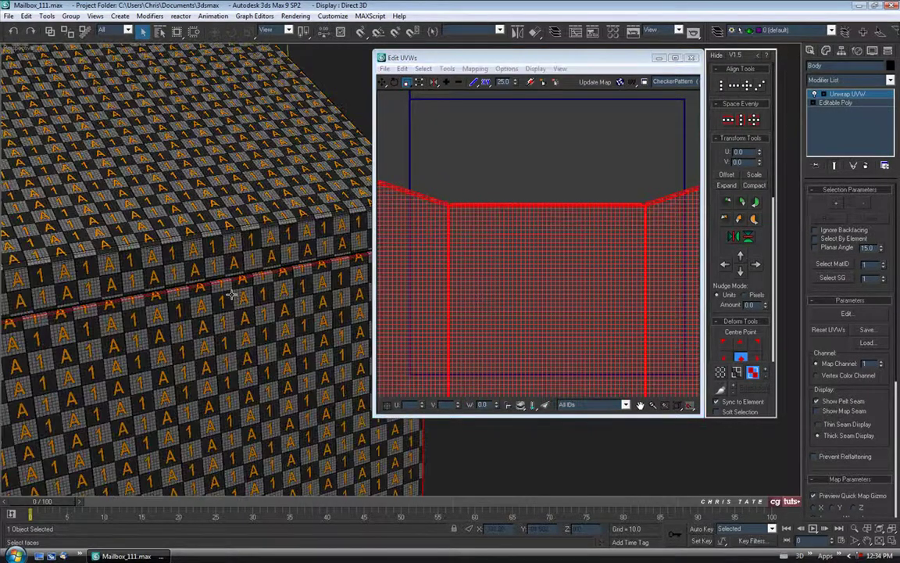
middle_click_drag(231, 295, 173, 215)
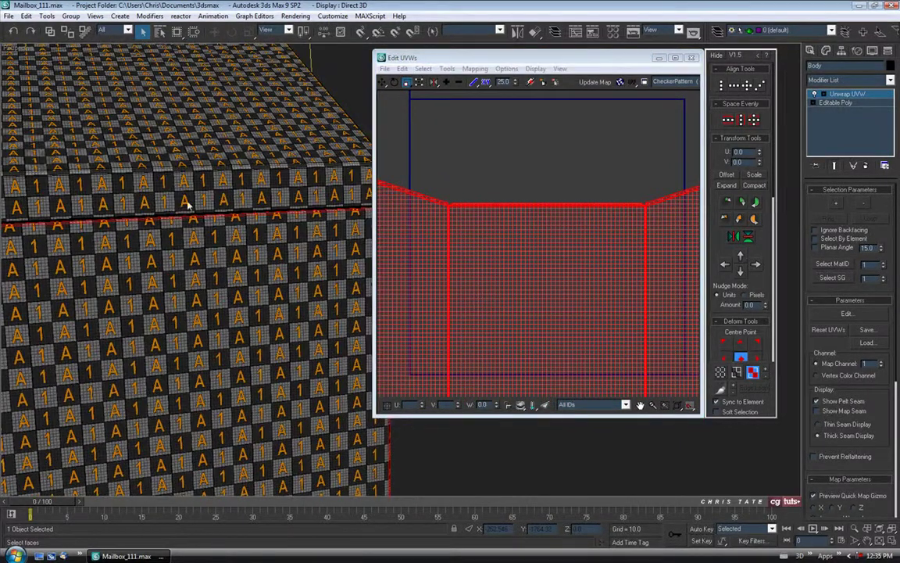
left_click_drag(475, 283, 475, 282)
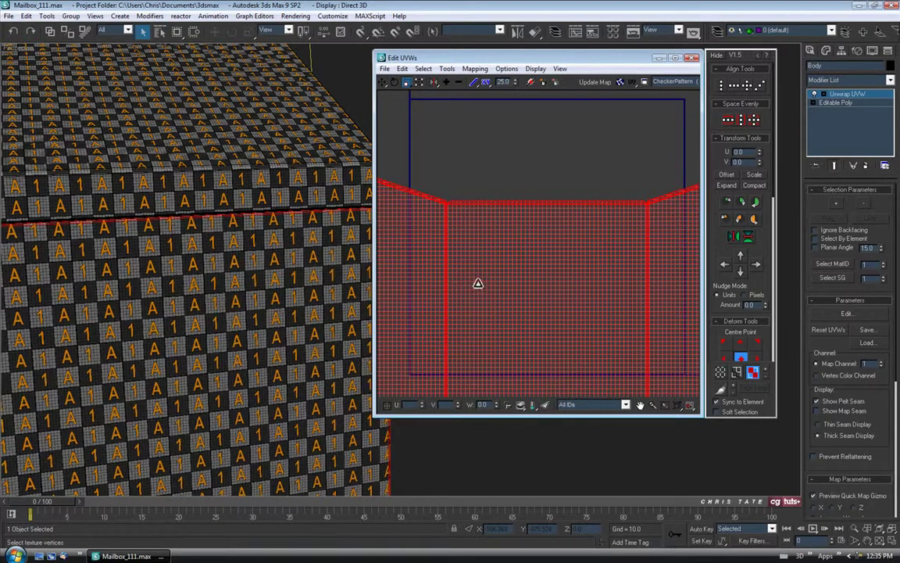
scroll(477, 282, "down", 4)
scroll(477, 281, "down", 1)
middle_click_drag(476, 282, 500, 303)
middle_click_drag(248, 253, 286, 274, "alt")
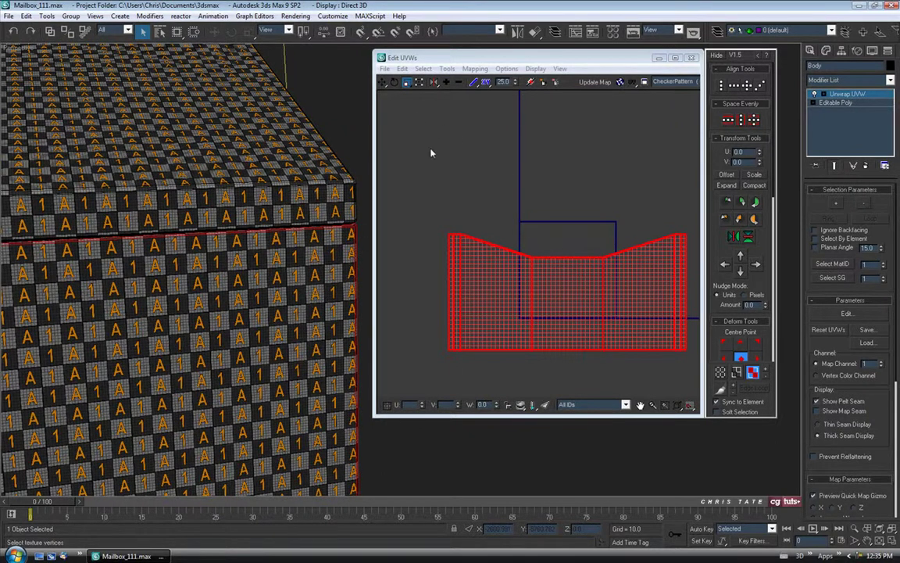
Move the body's UV shell above and to the right of the 0–1 UV square, then close its UV editor.
left_click(382, 82)
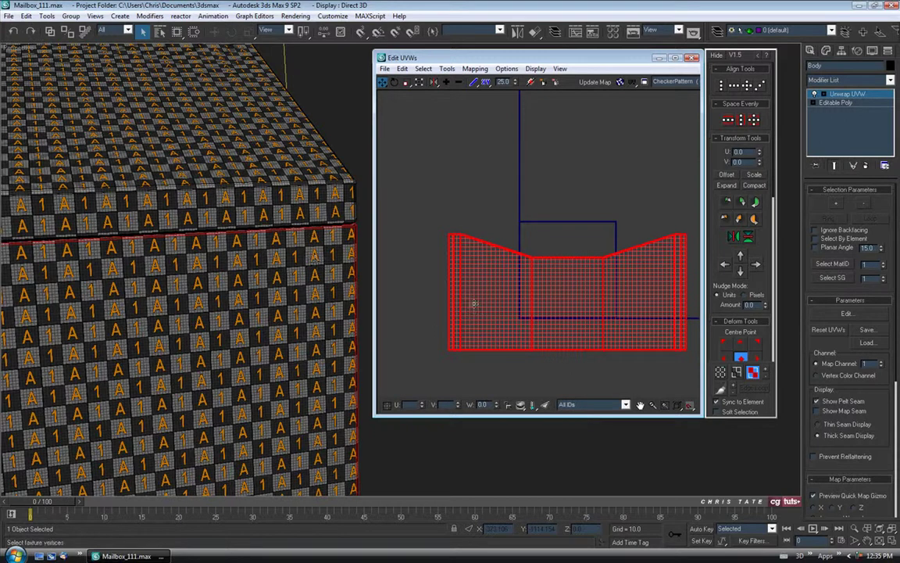
middle_click_drag(575, 301, 548, 306)
left_click_drag(548, 313, 627, 141)
middle_click_drag(565, 213, 478, 273)
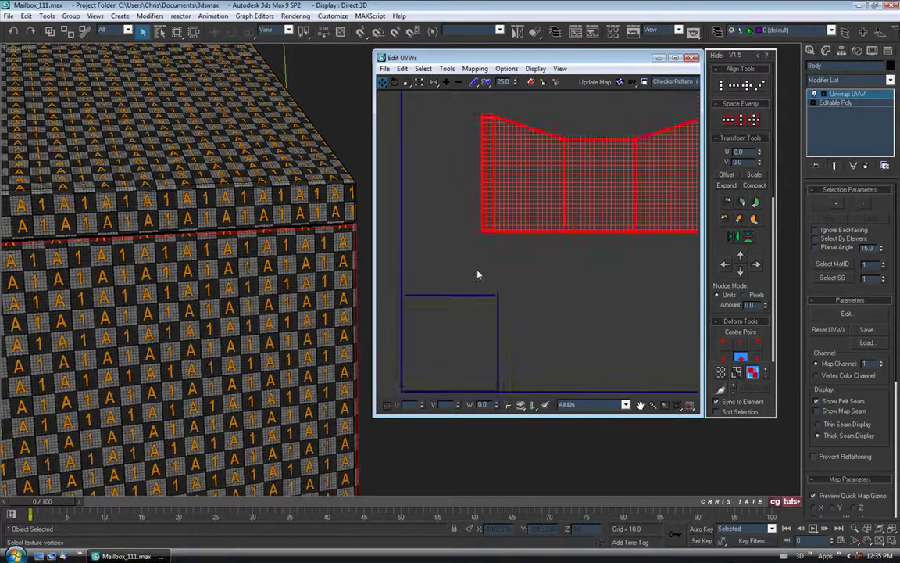
left_click(485, 266)
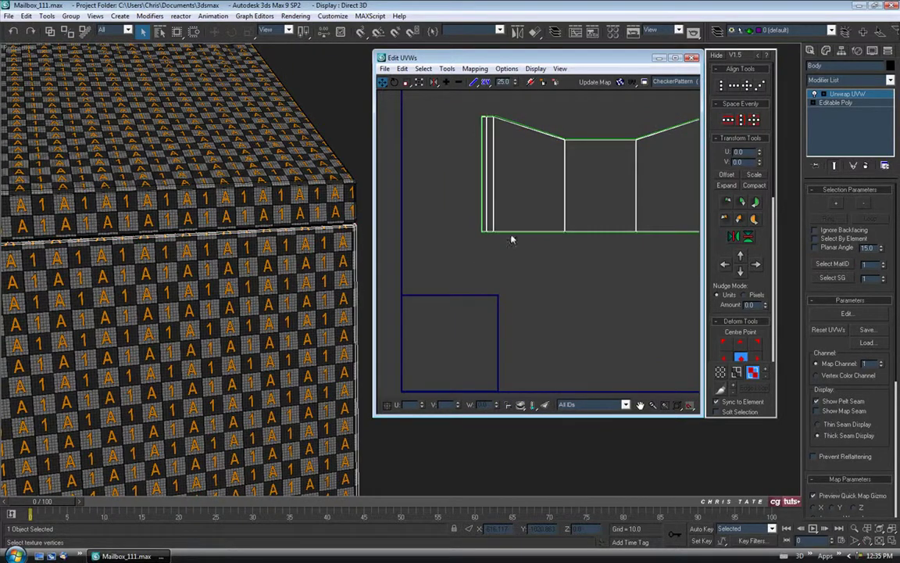
left_click(690, 58)
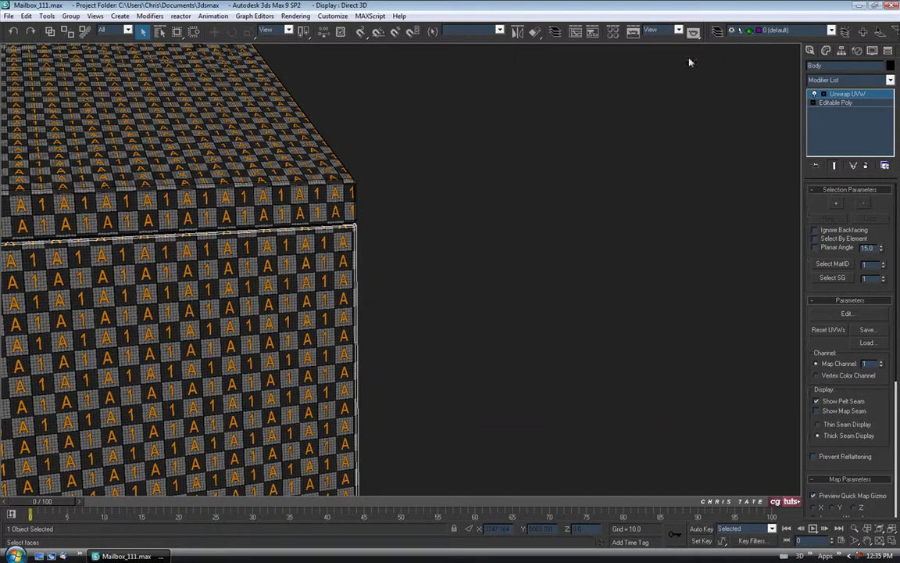
left_click(844, 96)
Bring the mailbox front into view and save the scene as a new file named Mailbox_Mapping_100.
scroll(465, 241, "down", 5)
middle_click_drag(444, 243, 508, 257)
scroll(544, 263, "up", 3)
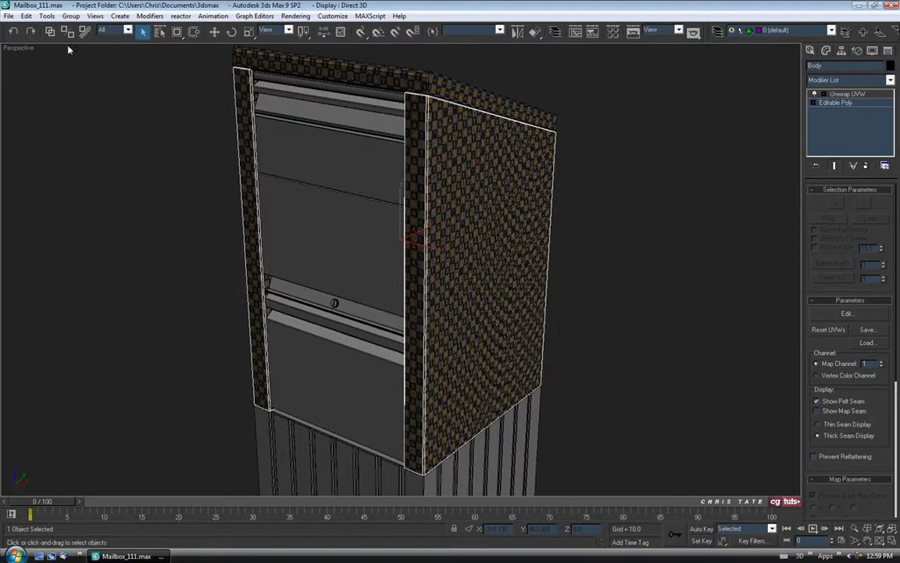
left_click(7, 16)
left_click(16, 91)
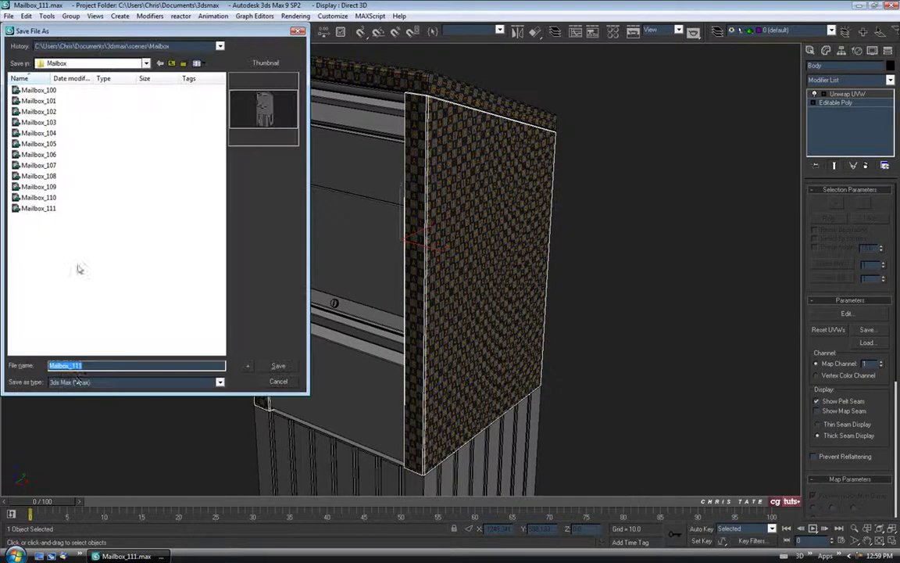
left_click_drag(72, 365, 120, 364)
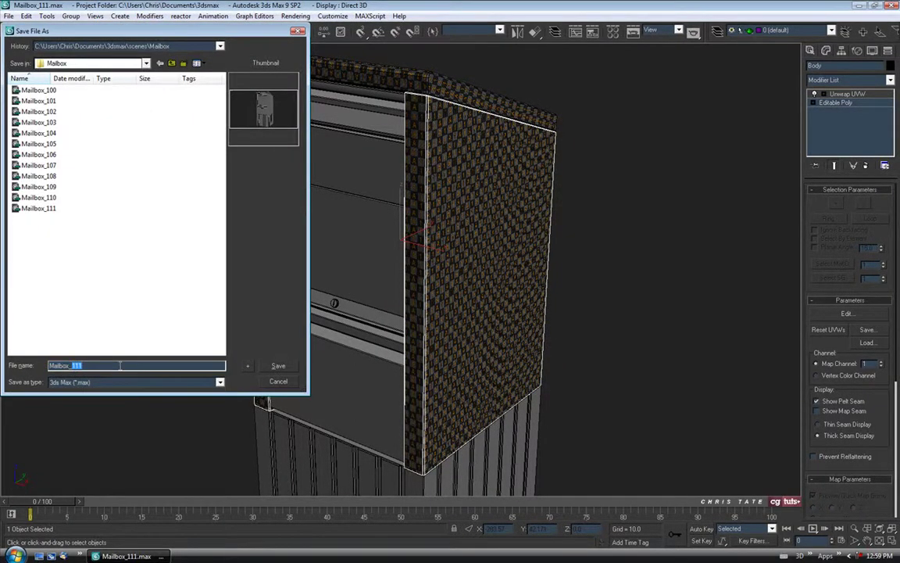
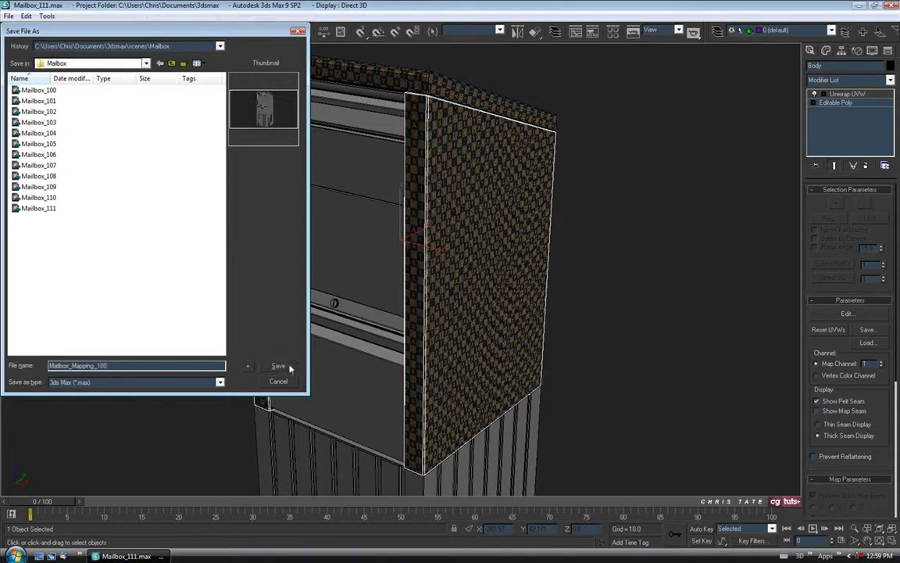
left_click(278, 366)
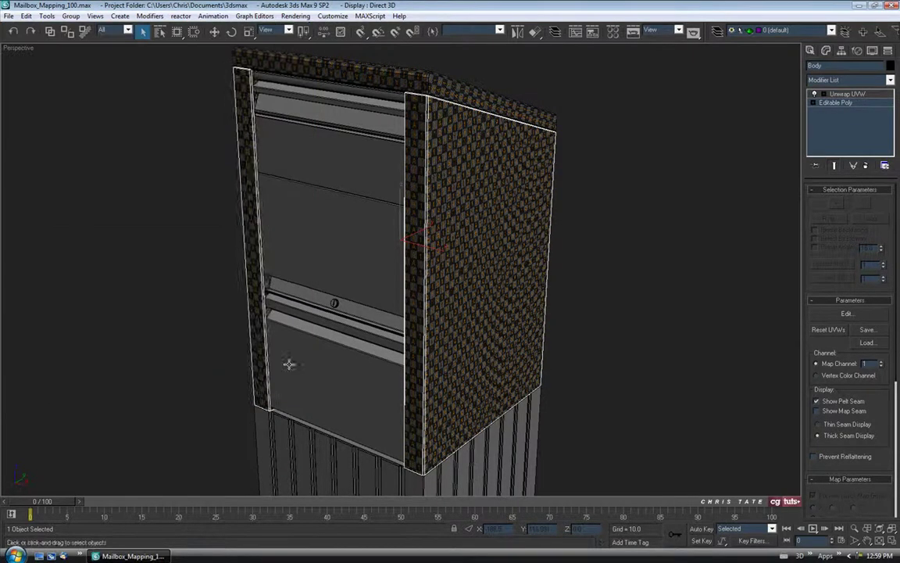
Select the Top_Door object on the mailbox front and assign the checker material to it.
middle_click_drag(287, 363, 356, 100, "alt")
middle_click_drag(325, 191, 227, 199, "alt")
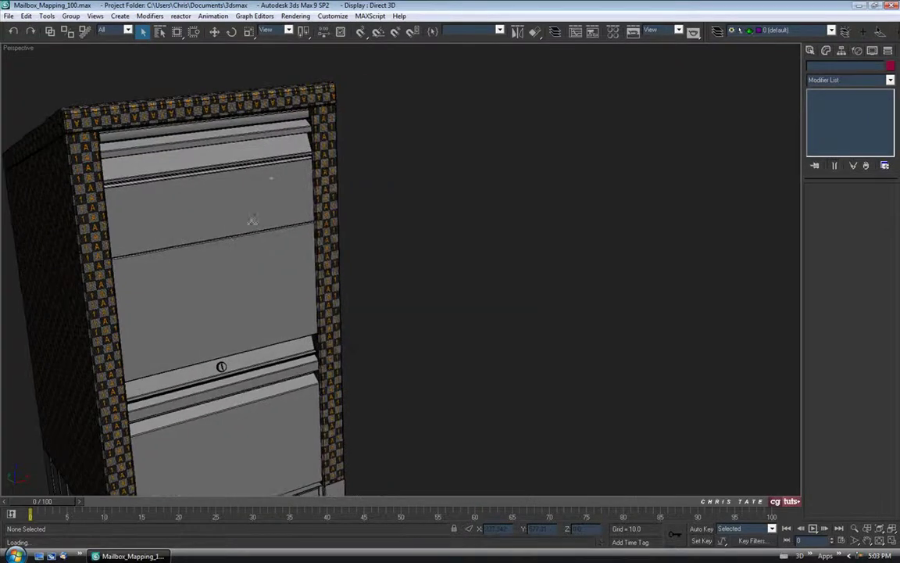
left_click(199, 162)
middle_click_drag(247, 242, 243, 217, "alt")
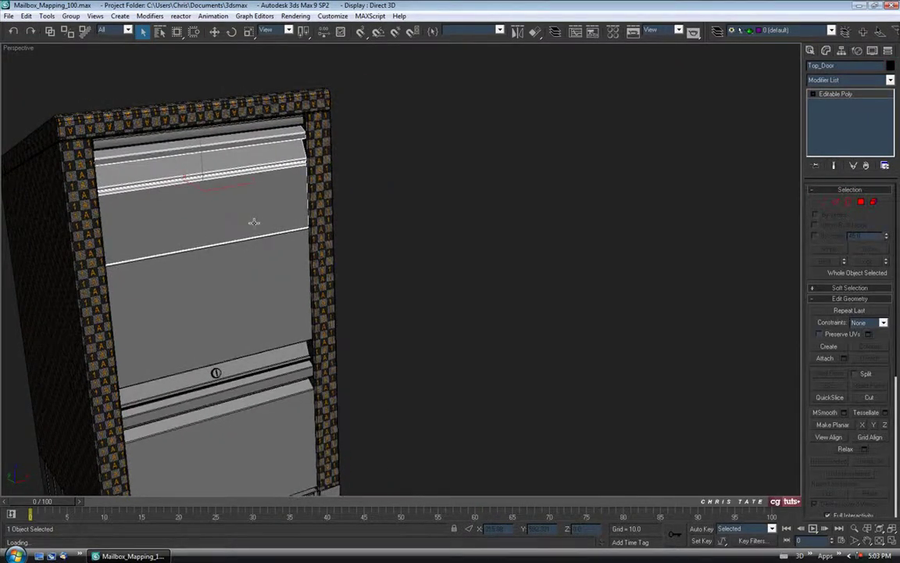
key("m")
left_click_drag(138, 96, 242, 181)
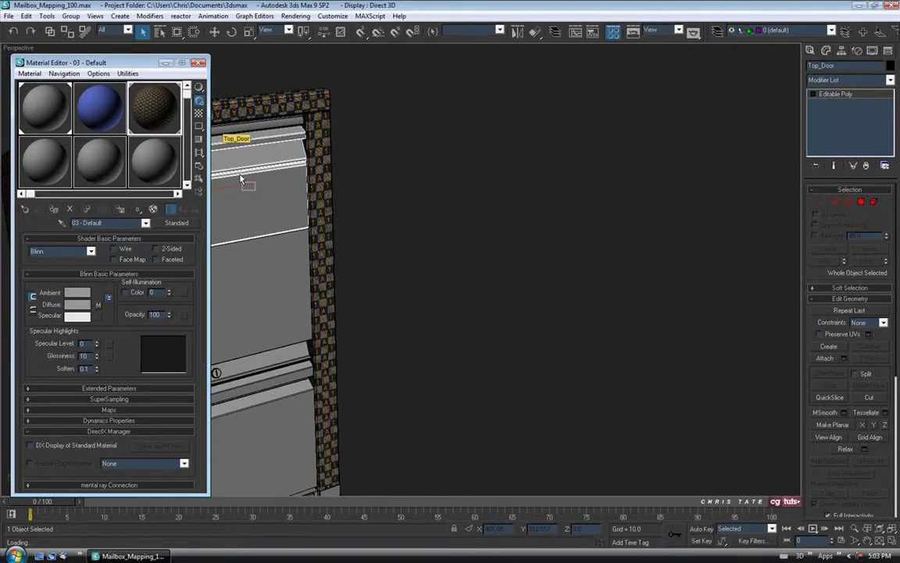
left_click(199, 62)
scroll(222, 189, "up", 4)
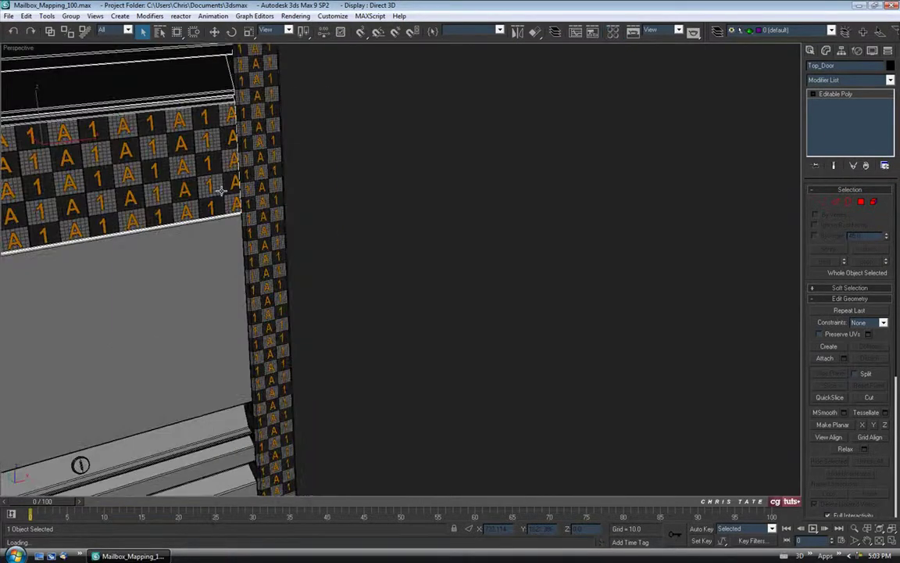
scroll(227, 196, "down", 3)
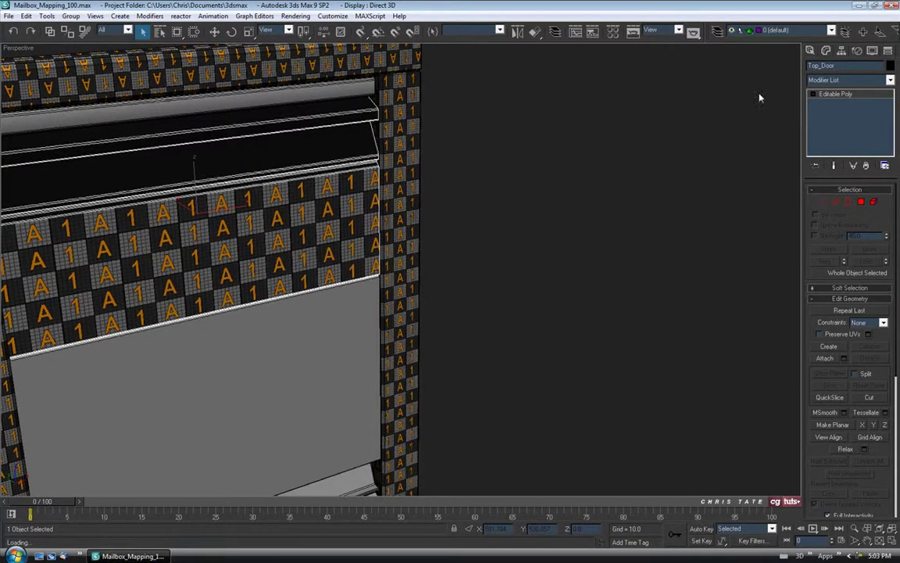
Add an Unwrap UVW modifier to Top_Door and open its UV editor, shrunk to fit beside the model.
left_click(890, 79)
scroll(860, 351, "down", 10)
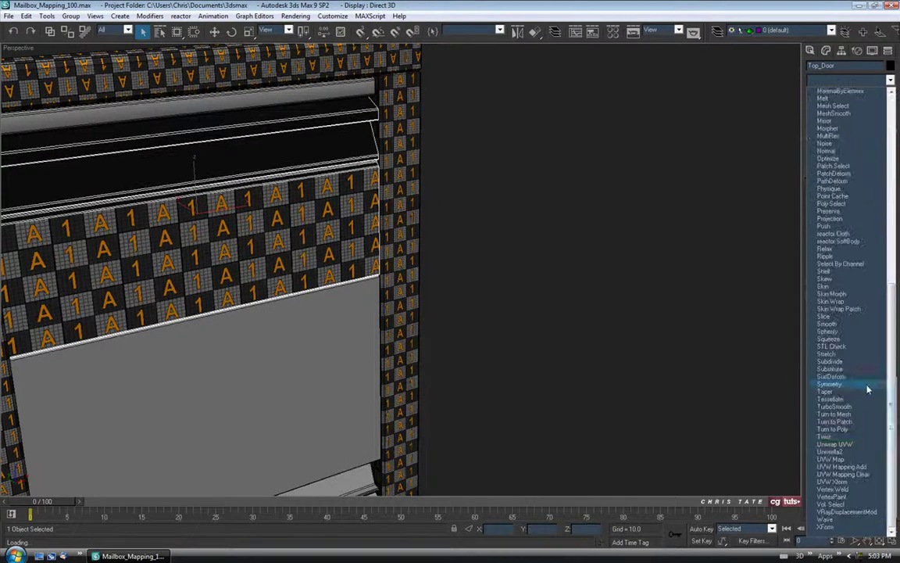
left_click(835, 444)
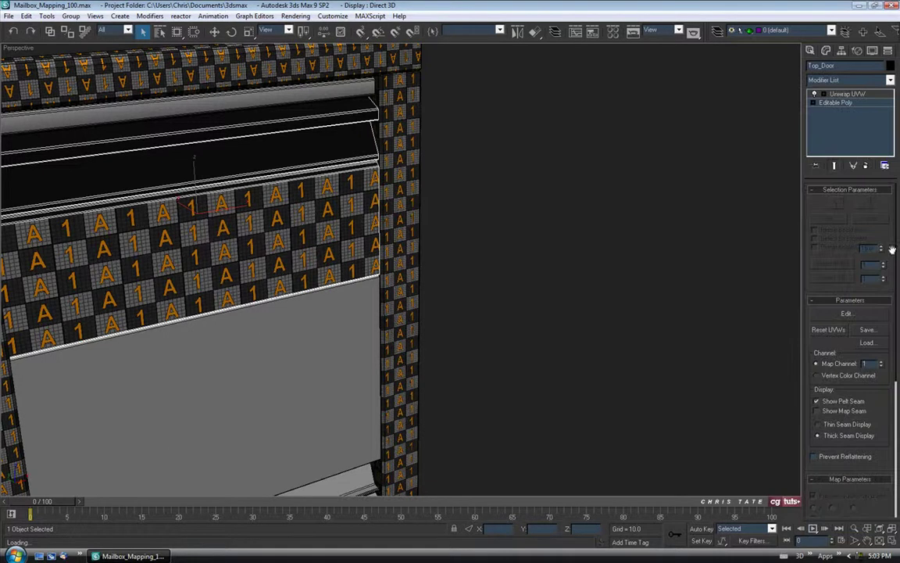
left_click(860, 315)
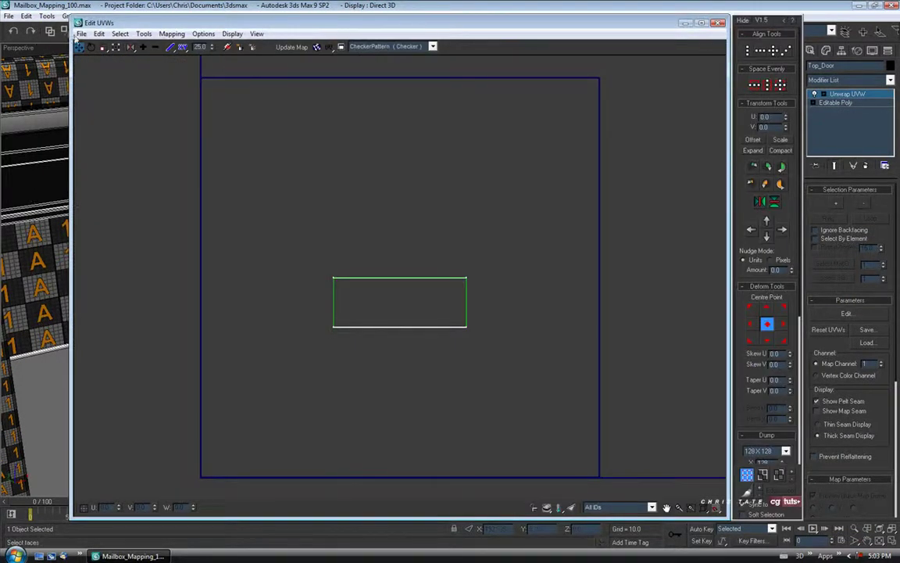
left_click_drag(72, 18, 325, 95)
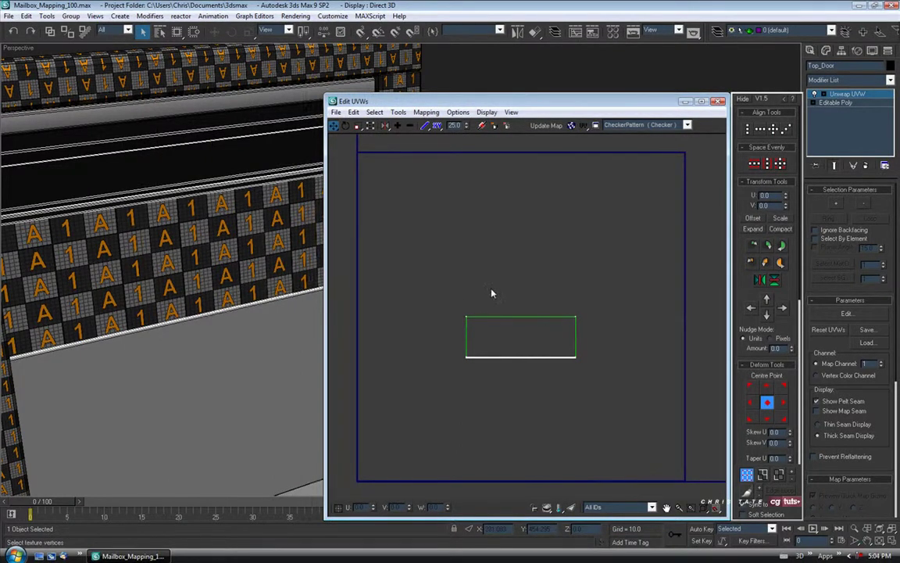
Select all of Top_Door's UV faces and apply Flatten Mapping with face angle threshold 45.0 and spacing 0.02.
left_click(779, 475)
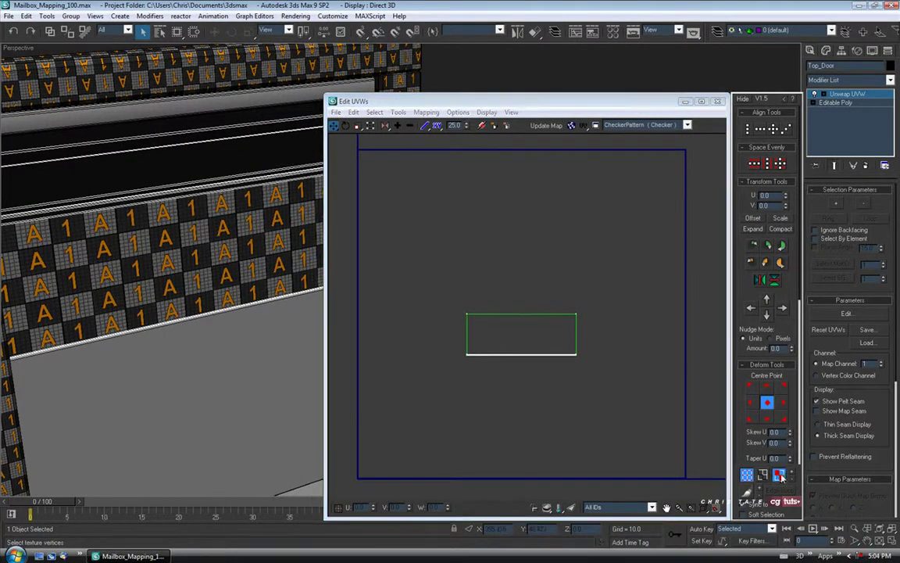
left_click(520, 324)
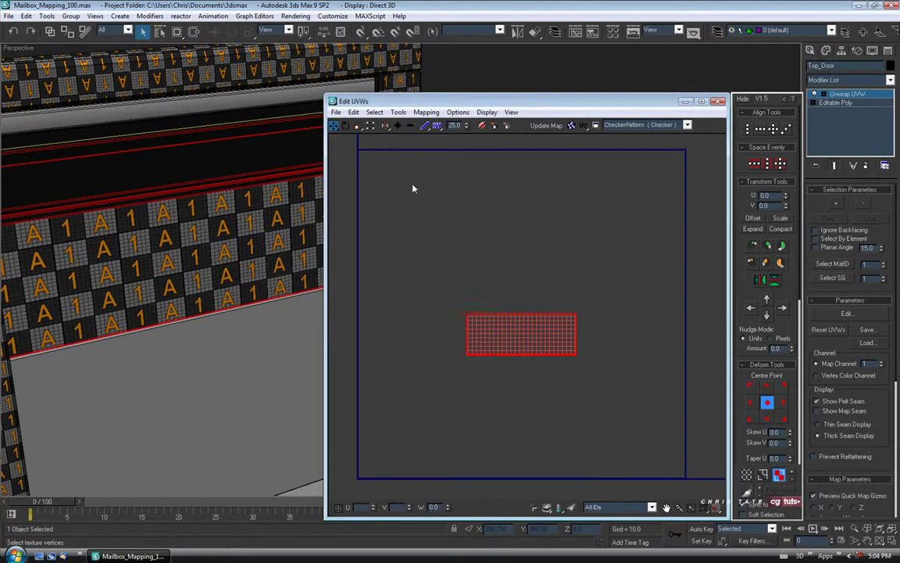
left_click(427, 112)
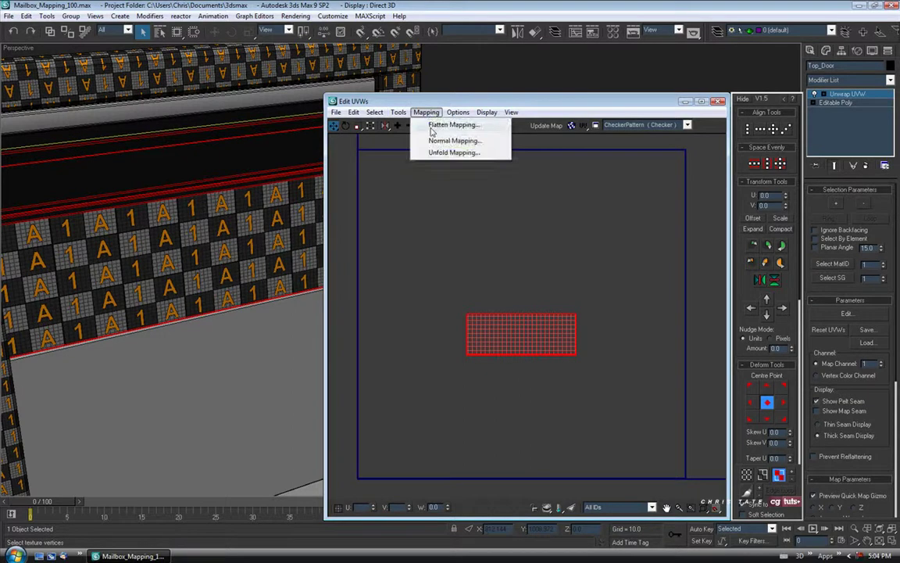
left_click(457, 125)
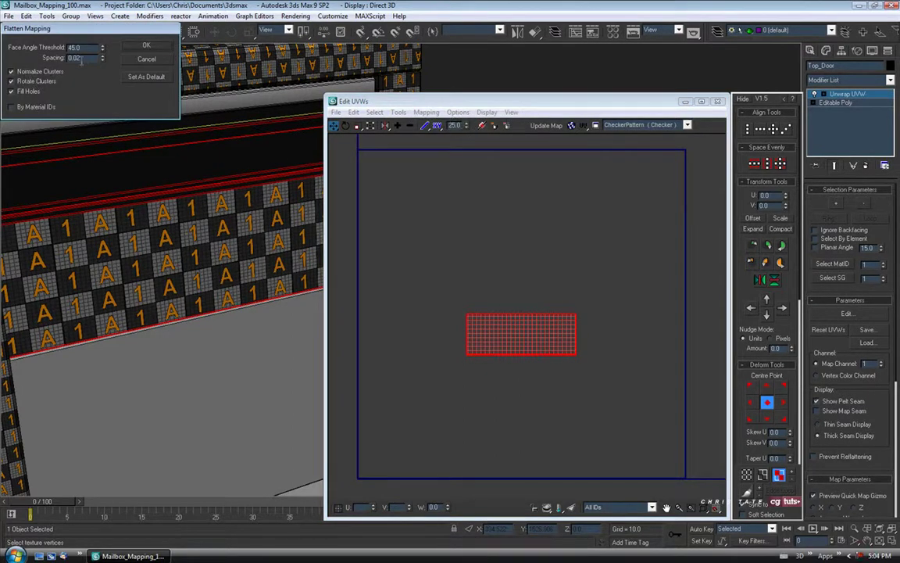
left_click(146, 46)
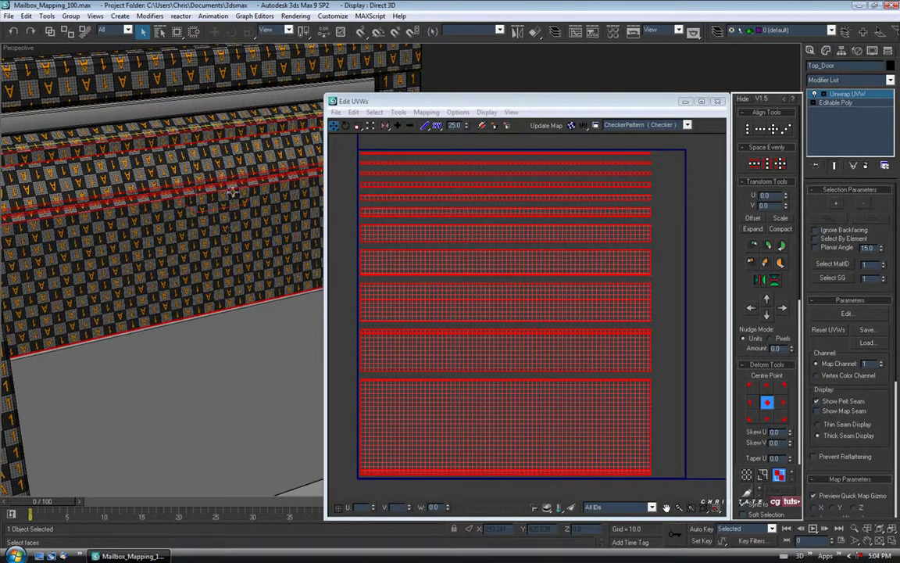
scroll(469, 248, "down", 5)
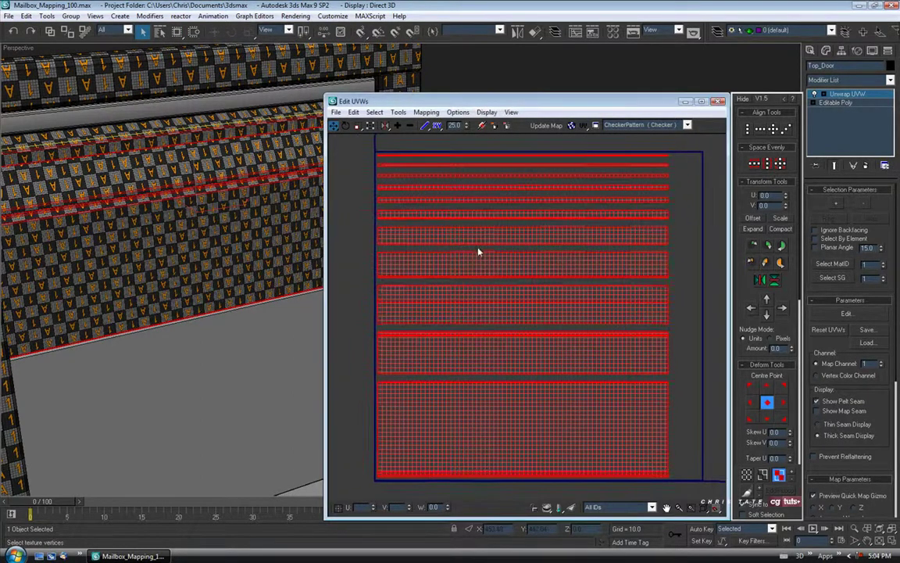
middle_click_drag(508, 269, 508, 283)
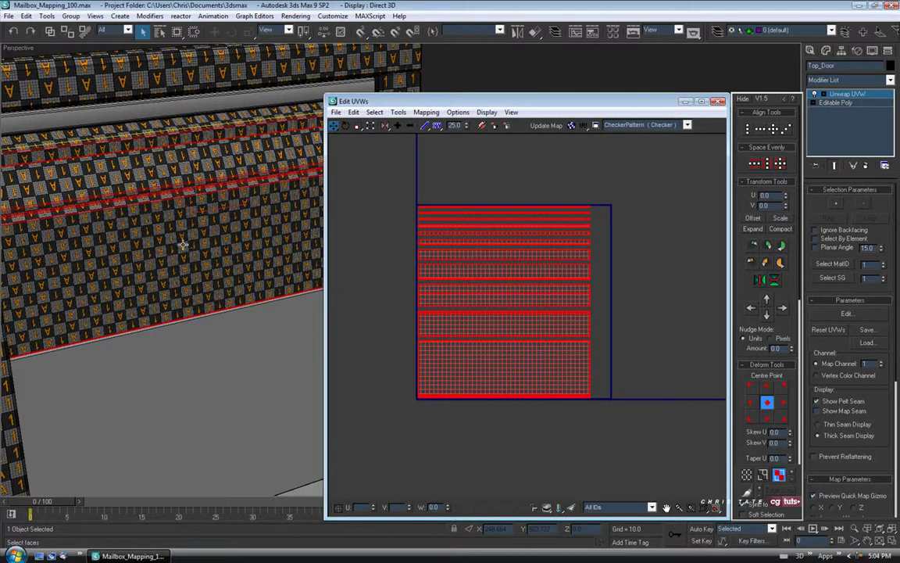
scroll(198, 205, "up", 5)
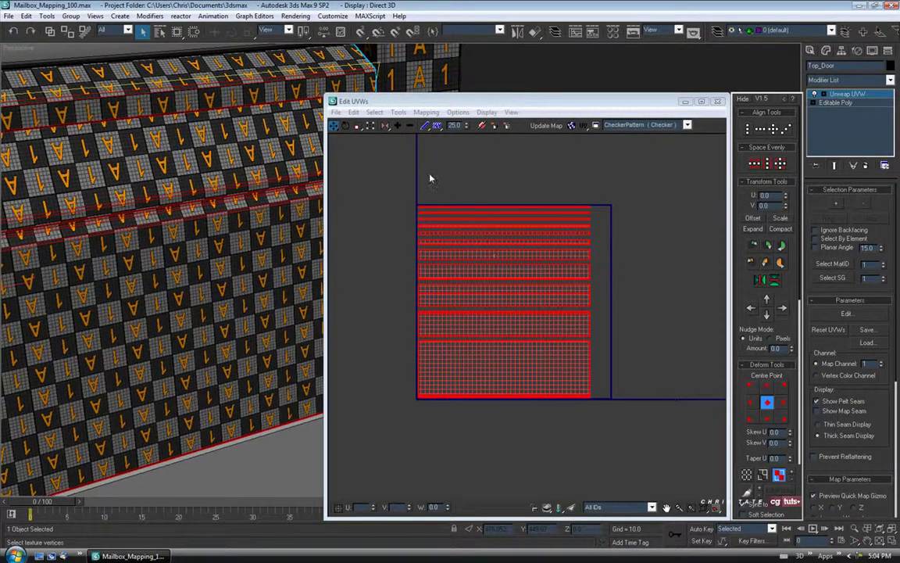
Rotate all the selected UV strips by half a turn with angle snap enabled so the tallest strip sits uppermost.
left_click(348, 126)
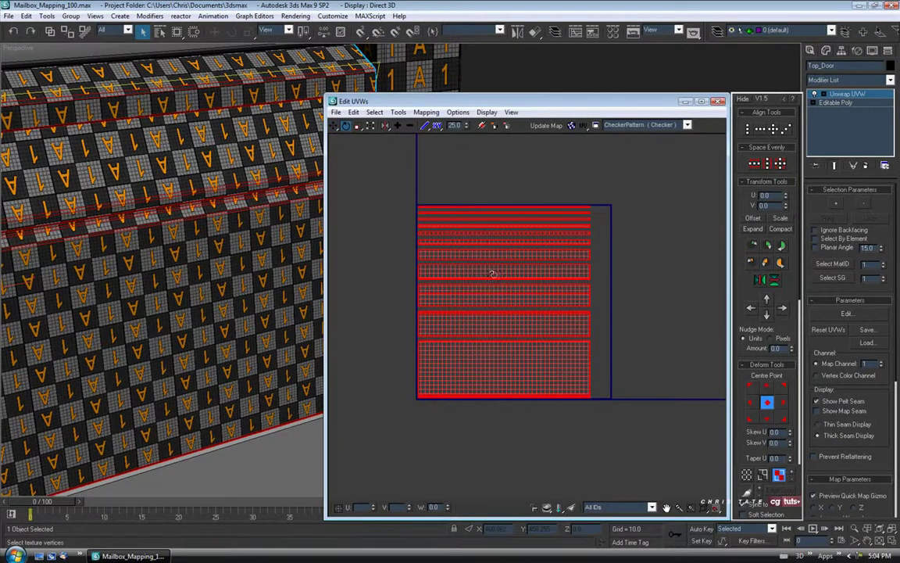
key("3")
left_click(377, 32)
key("1")
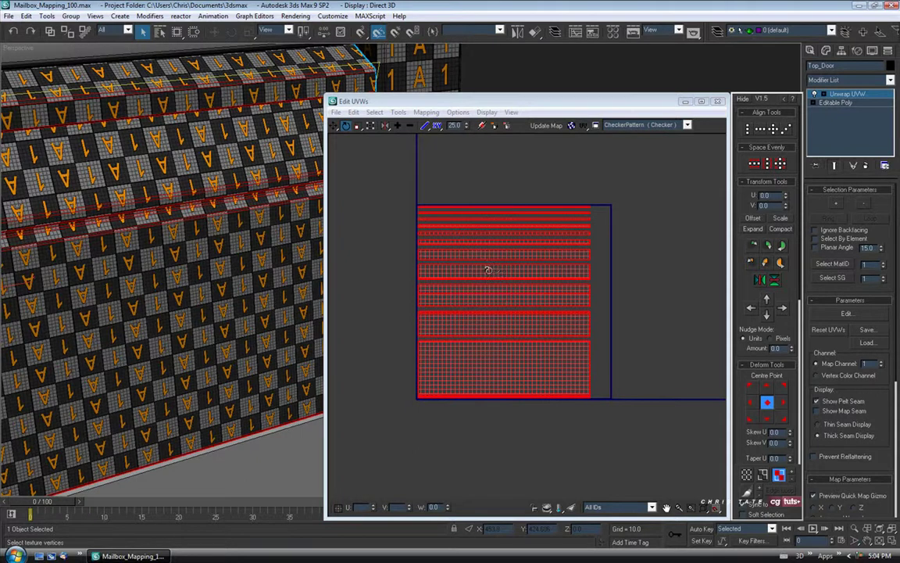
left_click_drag(493, 271, 327, 298)
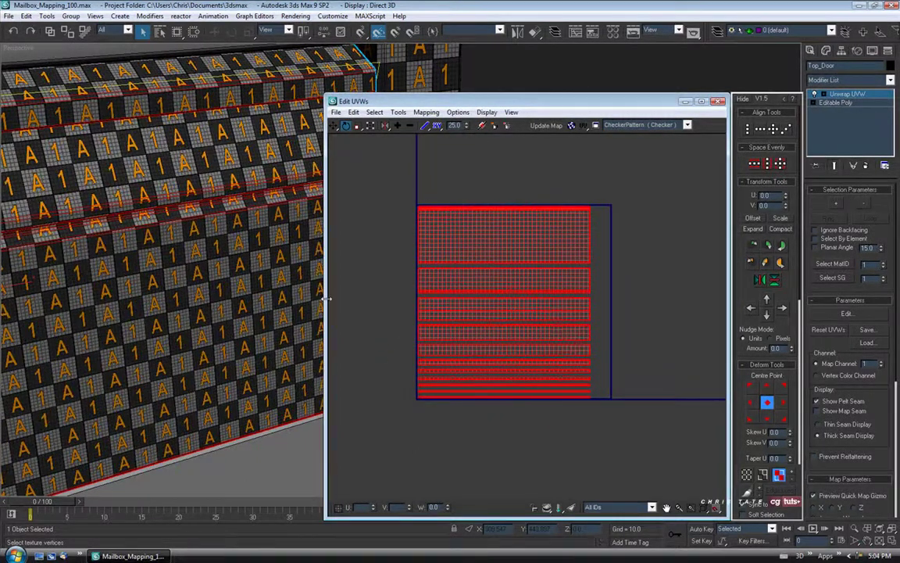
middle_click_drag(460, 285, 447, 294)
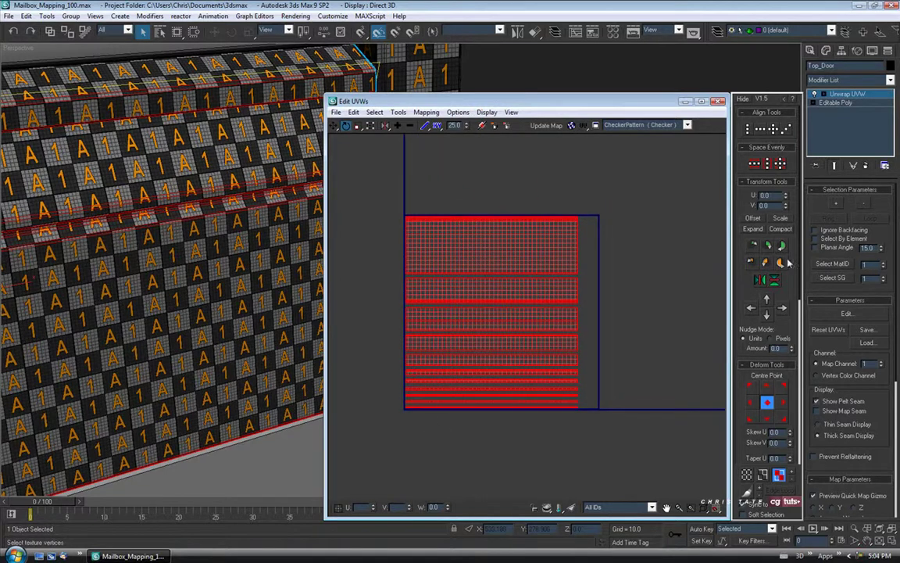
Move the Edit UVWs window slightly higher on the screen and switch to edge selection mode.
left_click_drag(665, 104, 668, 83)
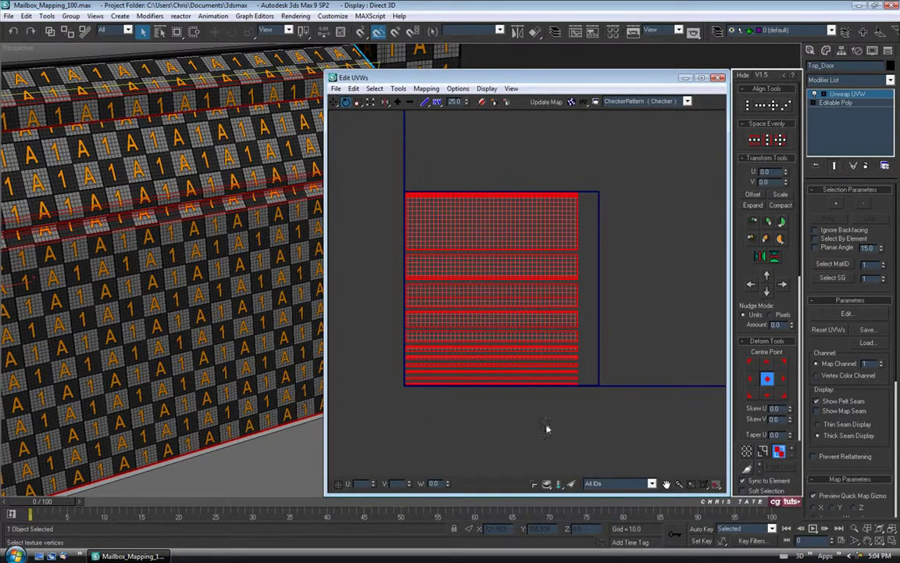
middle_click_drag(547, 428, 555, 440)
left_click(764, 452)
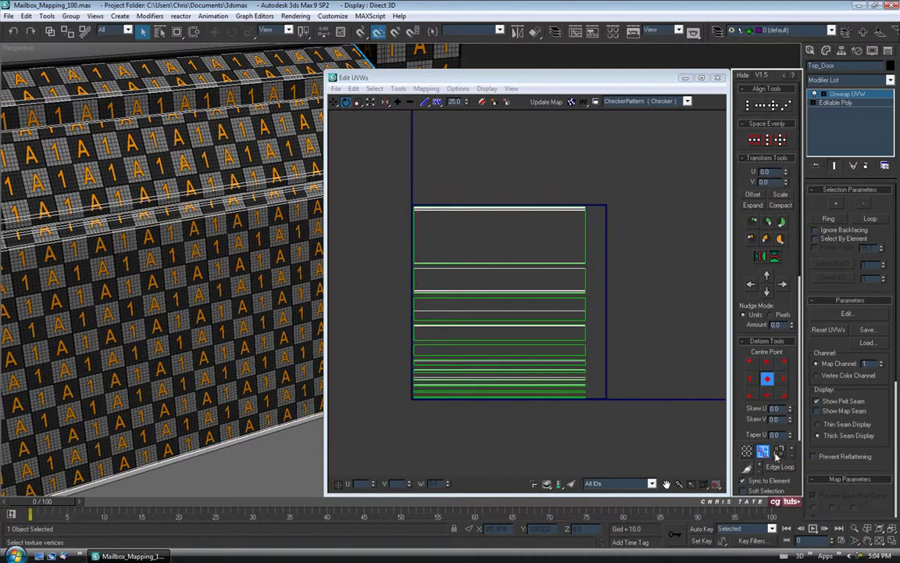
left_click(778, 453)
left_click(762, 453)
Select the tallest strip's lower edge and stitch its matching neighbouring strip to it with Stitch Selected.
middle_click_drag(502, 387, 507, 375)
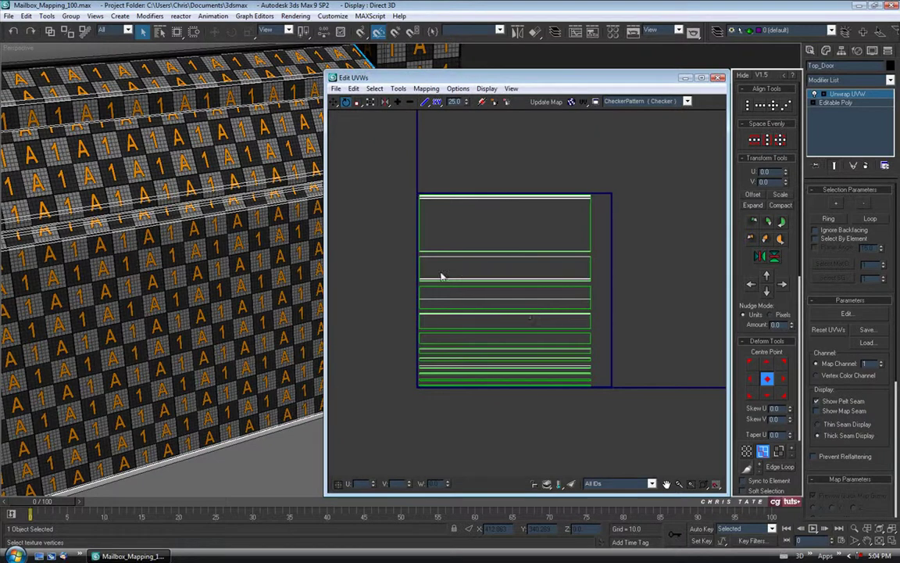
scroll(478, 250, "up", 3)
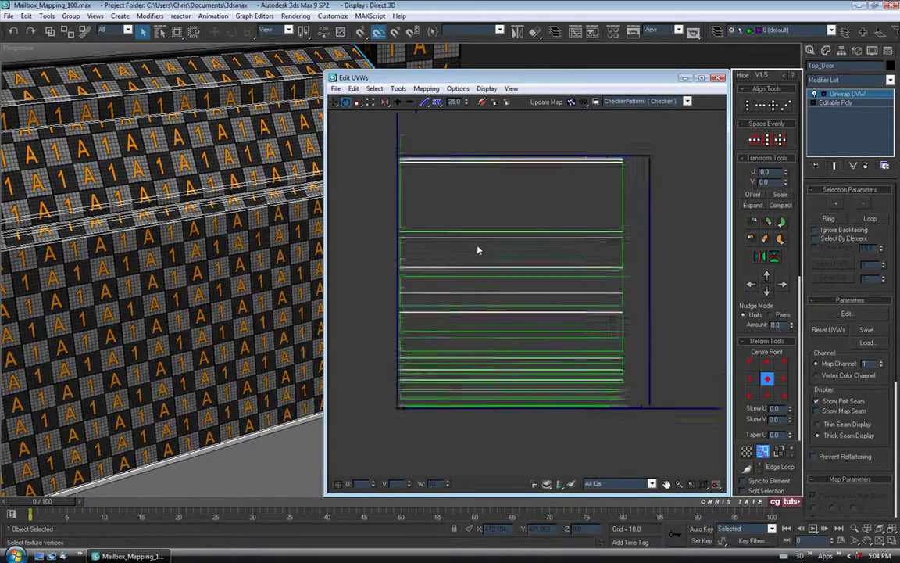
scroll(479, 250, "up", 5)
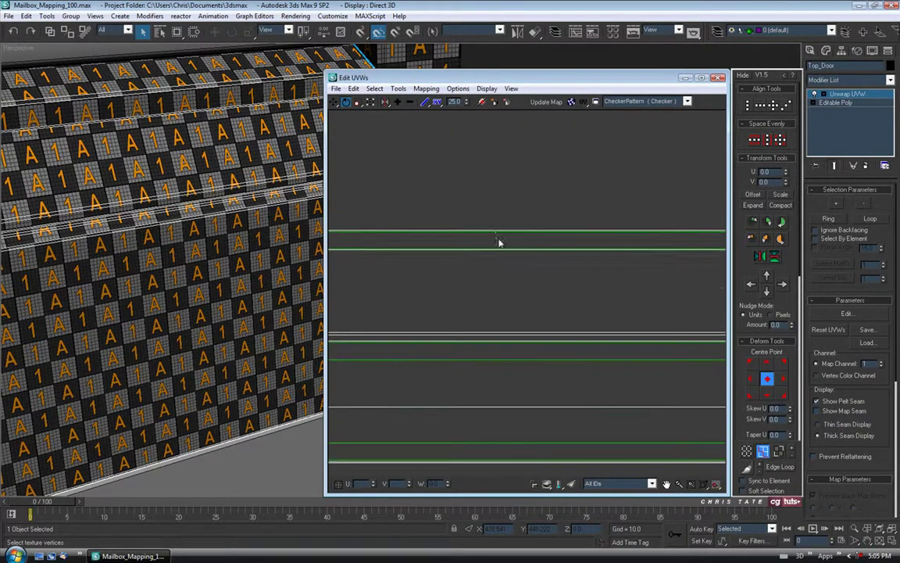
scroll(497, 232, "down", 6)
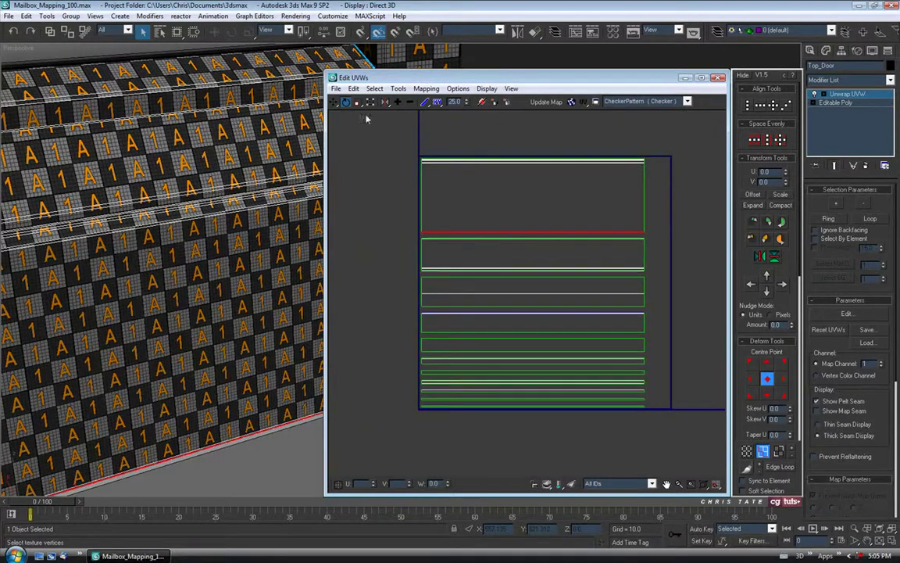
middle_click_drag(480, 248, 466, 223)
scroll(485, 246, "up", 2)
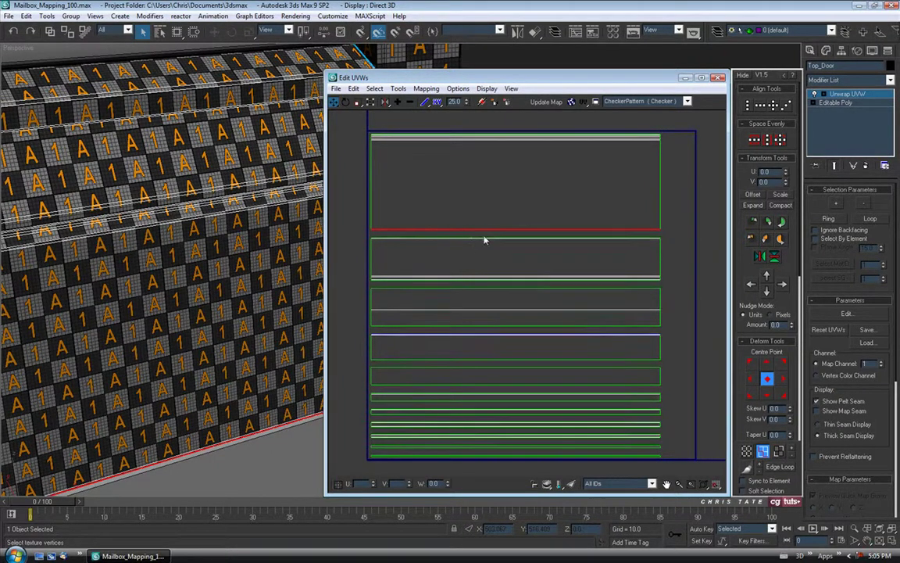
mouse_move(494, 227)
middle_mouse_down()
mouse_move(487, 216)
mouse_move(499, 233)
middle_mouse_up()
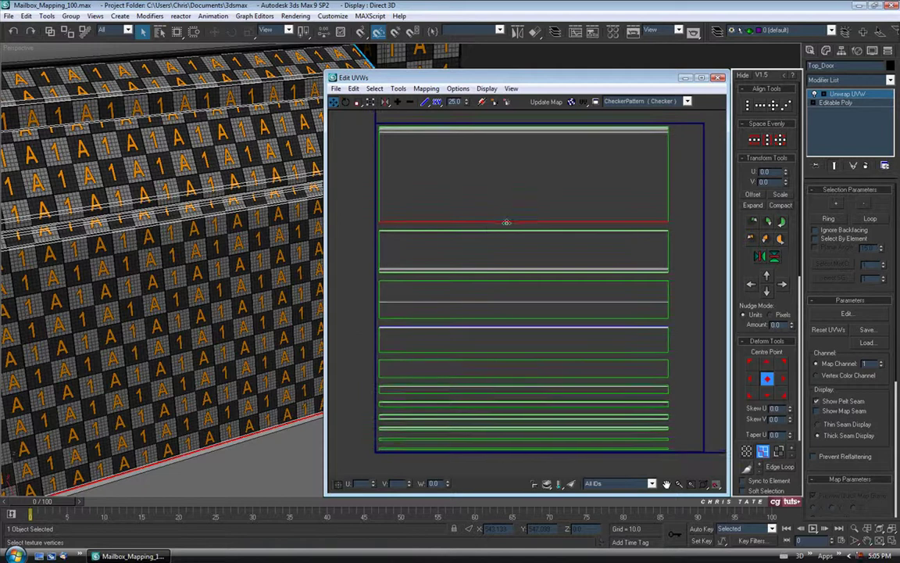
right_click(500, 226)
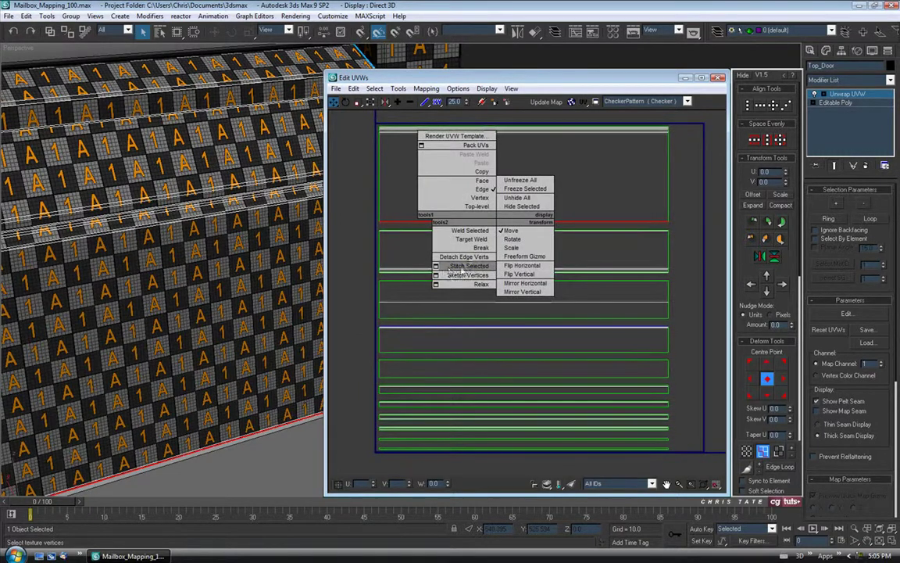
left_click(514, 352)
Move the tallest stitched island up in face mode, and shift the strip beneath it upward into clear space.
left_click(779, 453)
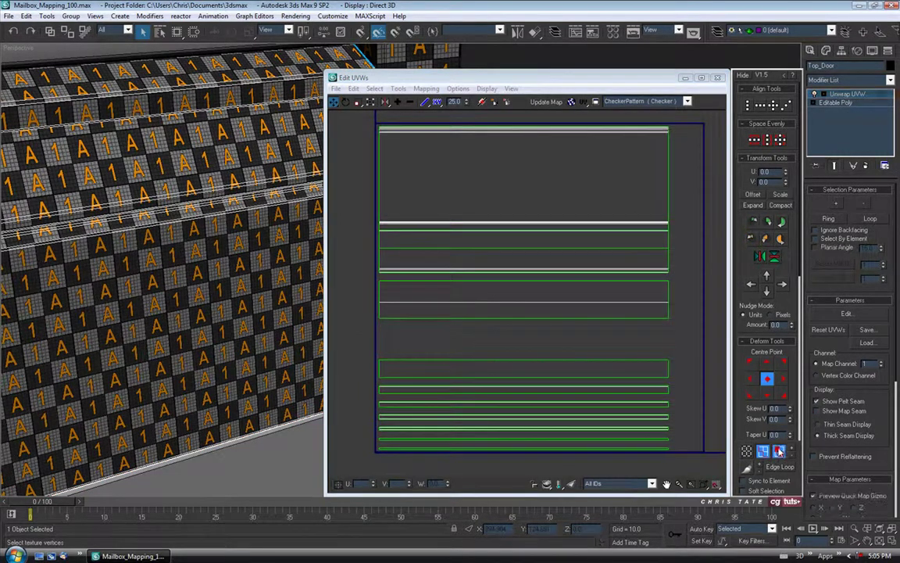
left_click(678, 163)
left_click(586, 195)
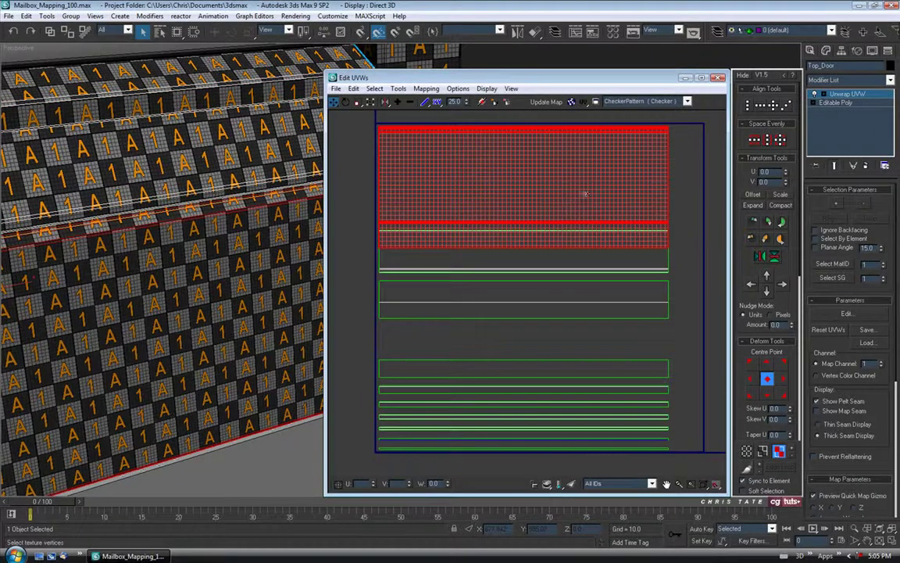
middle_click_drag(537, 264, 534, 298)
left_click_drag(528, 242, 528, 155)
left_click(529, 306)
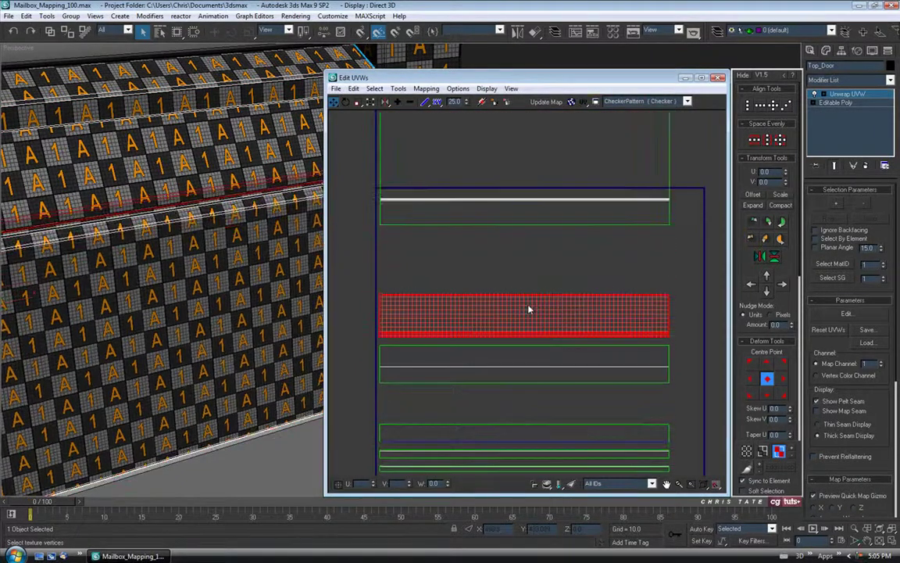
left_click_drag(528, 306, 529, 281)
middle_click_drag(538, 369, 537, 307)
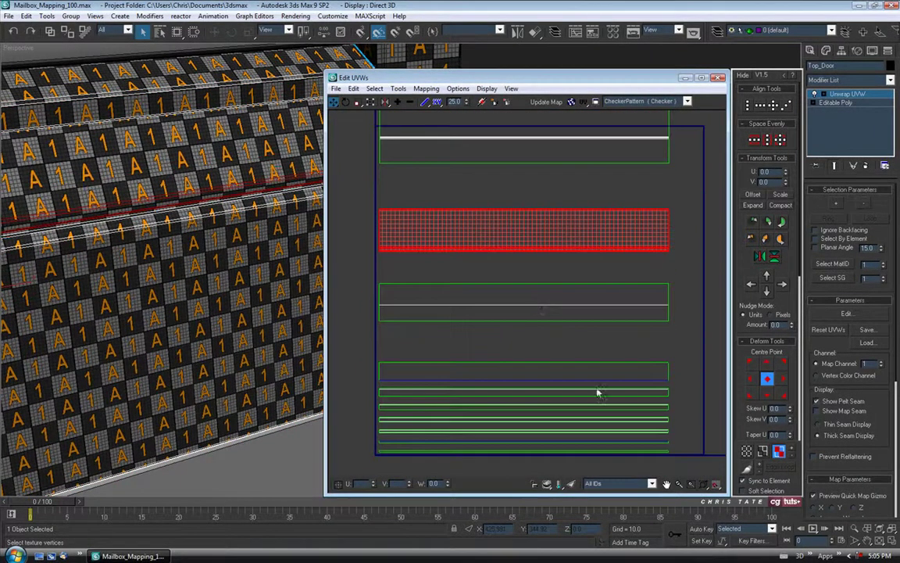
Select the tall island's lower border edge and inspect where that edge lies on the door in the viewport.
left_click(763, 452)
middle_click_drag(518, 162, 517, 191)
left_click(517, 190)
scroll(306, 294, "down", 3)
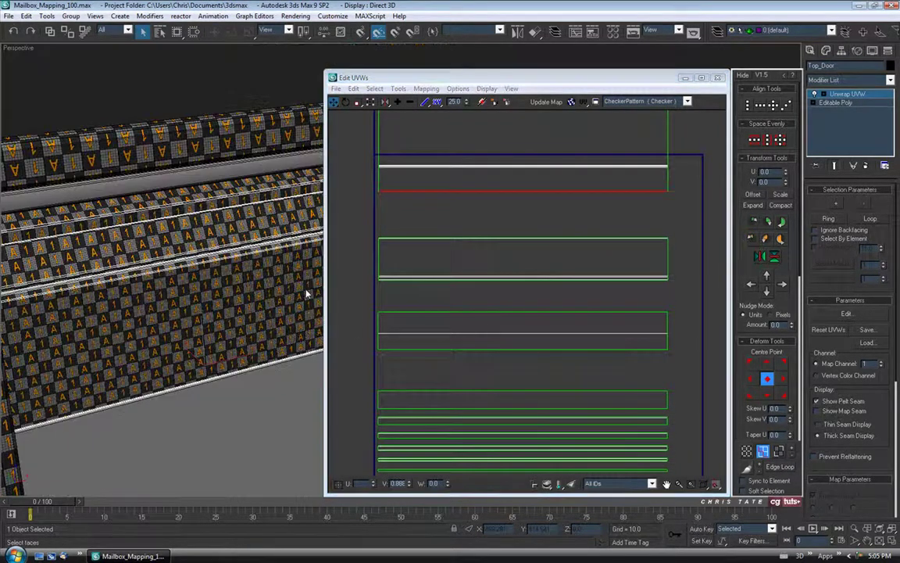
scroll(306, 294, "up", 8)
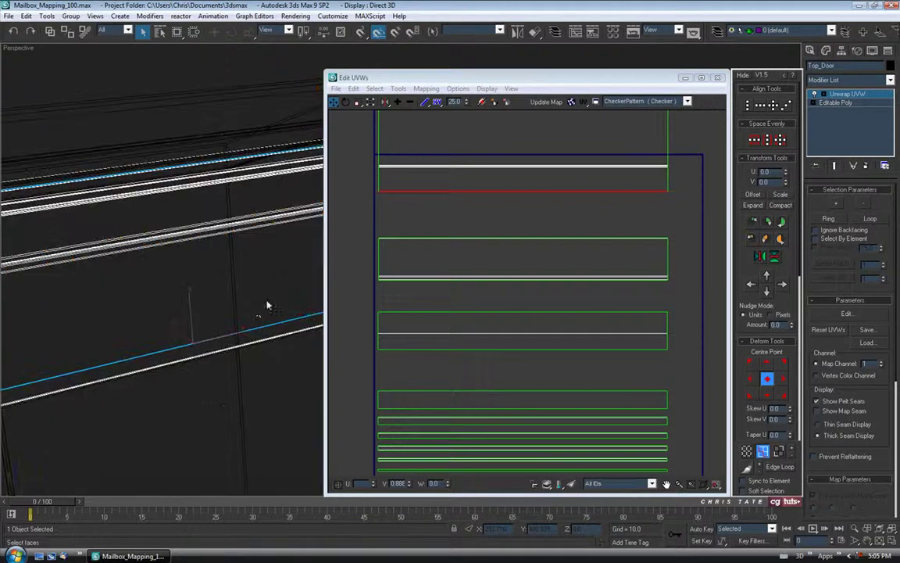
scroll(254, 316, "down", 5)
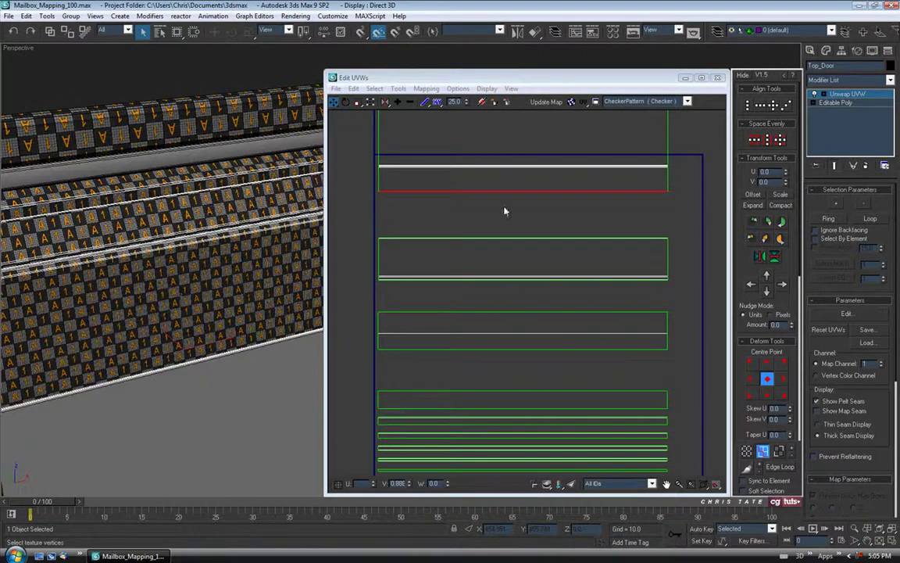
Select the tall island's upper edge and stitch the adjoining thin strip and the separated taller strip onto it.
middle_click_drag(504, 209, 504, 309)
scroll(499, 209, "up", 2)
left_click(495, 208)
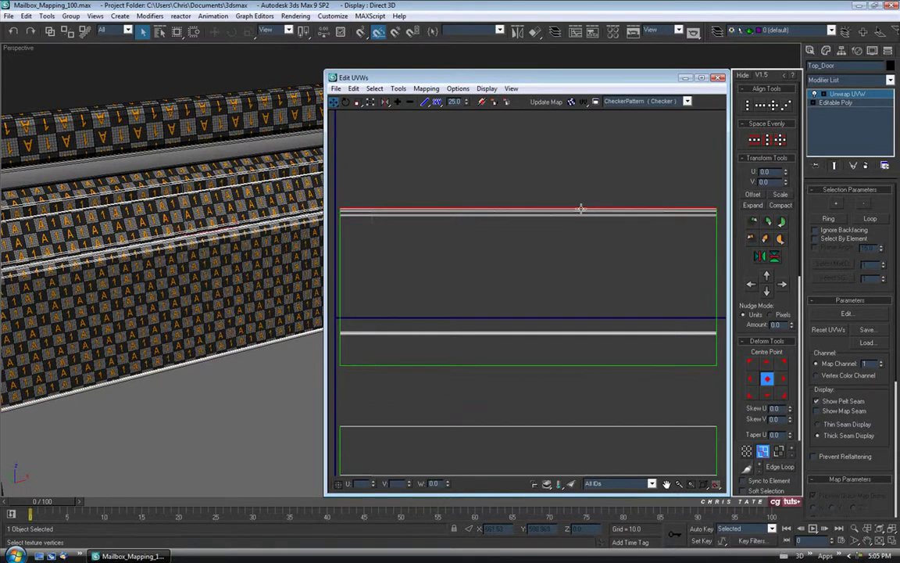
scroll(554, 236, "down", 5)
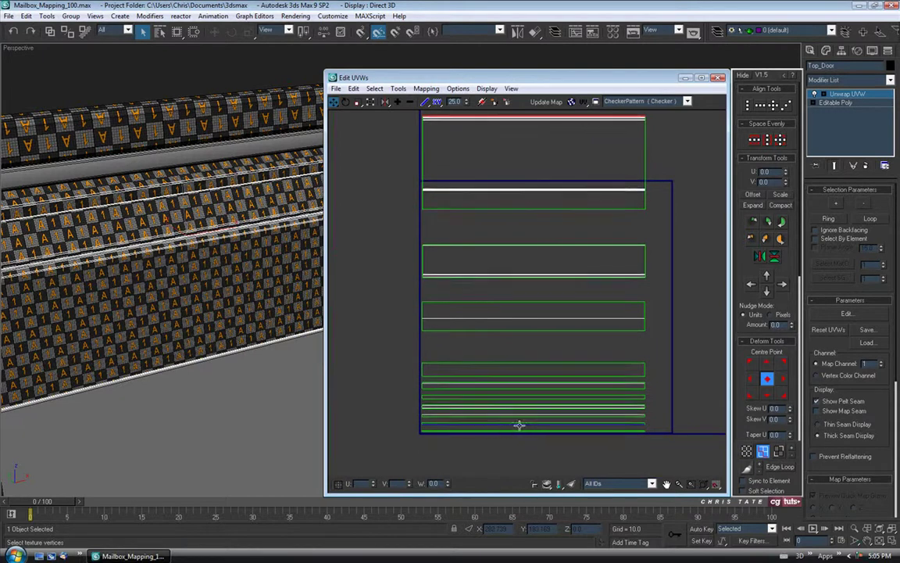
middle_click_drag(510, 125, 511, 284)
scroll(511, 284, "up", 3)
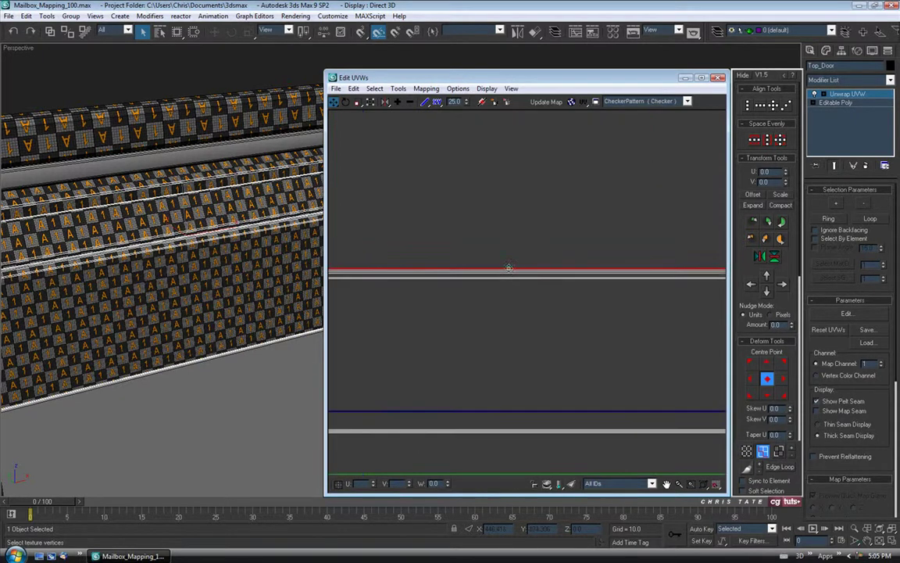
right_click(508, 271)
left_click(488, 314)
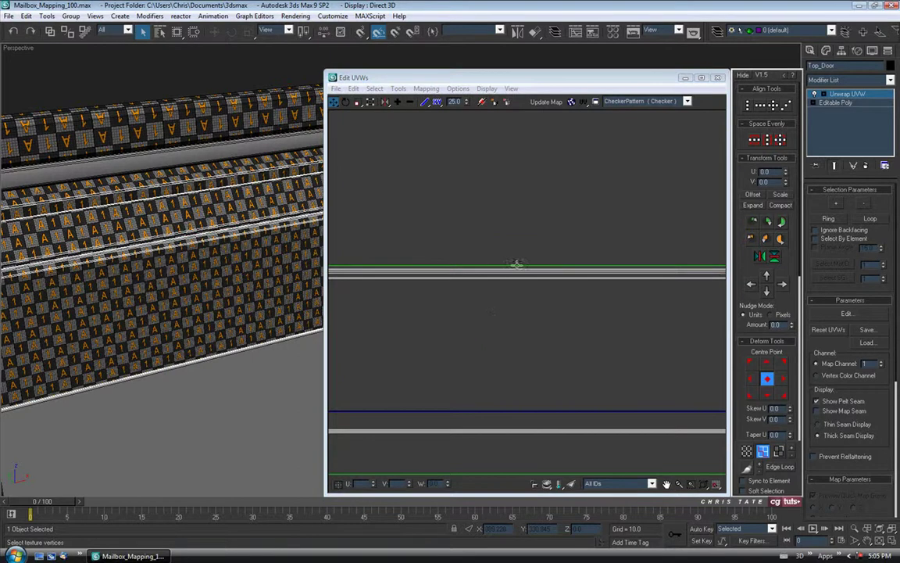
right_click(517, 267)
left_click(498, 299)
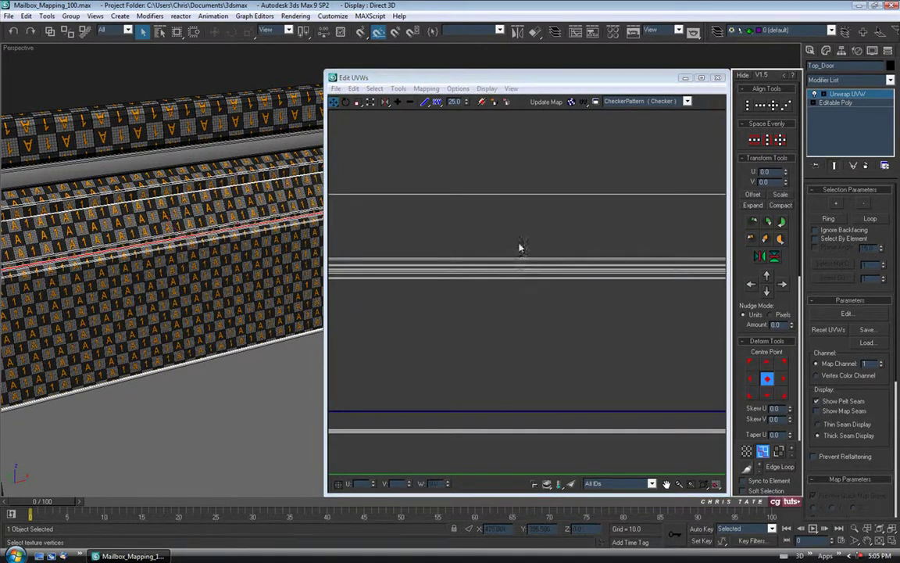
Select the island's new topmost edge and stitch the plain, undivided mid-height strip to it.
middle_click_drag(518, 253, 520, 263)
scroll(517, 252, "up", 5)
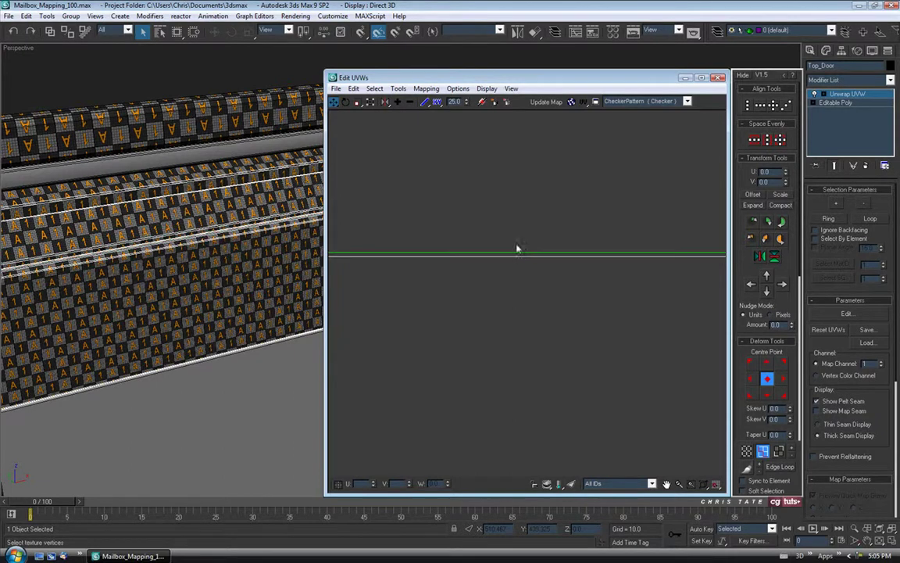
left_click(518, 254)
scroll(534, 251, "down", 4)
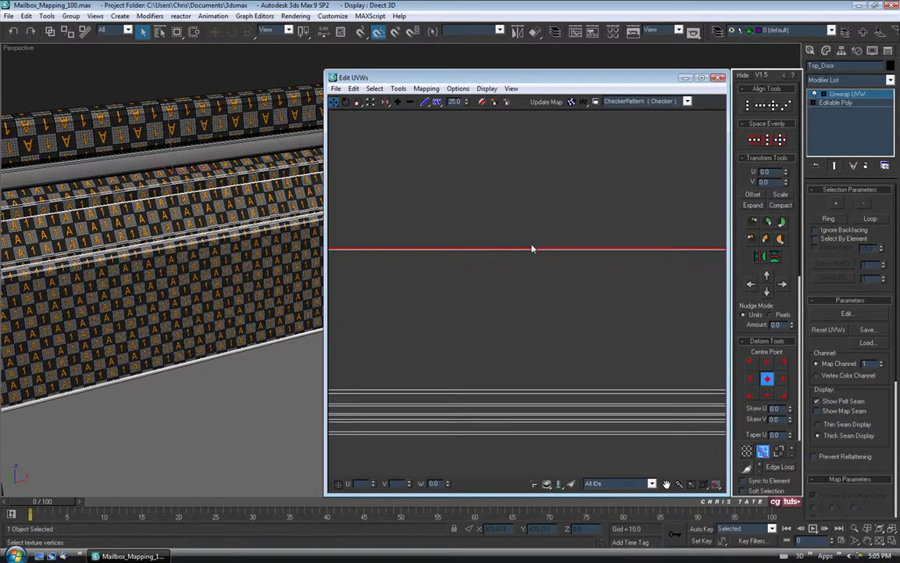
right_click(529, 250)
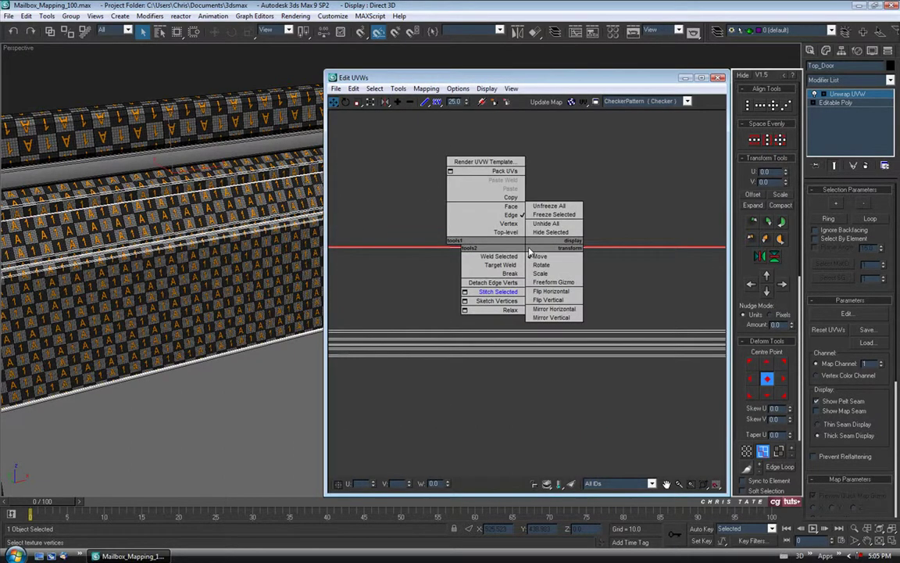
left_click(510, 292)
Stitch two successive thin strips onto the upper edge of the growing island.
scroll(522, 269, "down", 5)
middle_click_drag(522, 270, 499, 199)
left_click(500, 173)
right_click(500, 172)
left_click(484, 201)
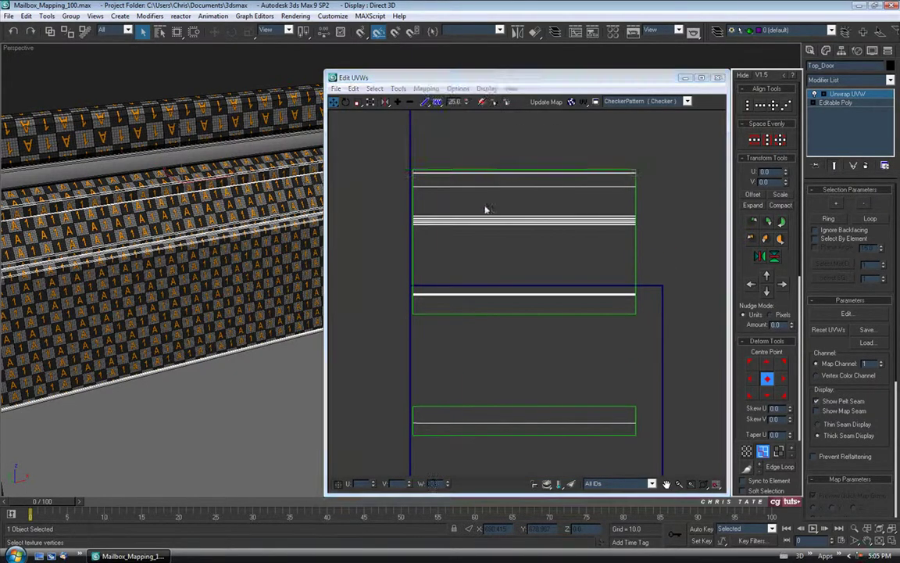
right_click(497, 167)
left_click(480, 212)
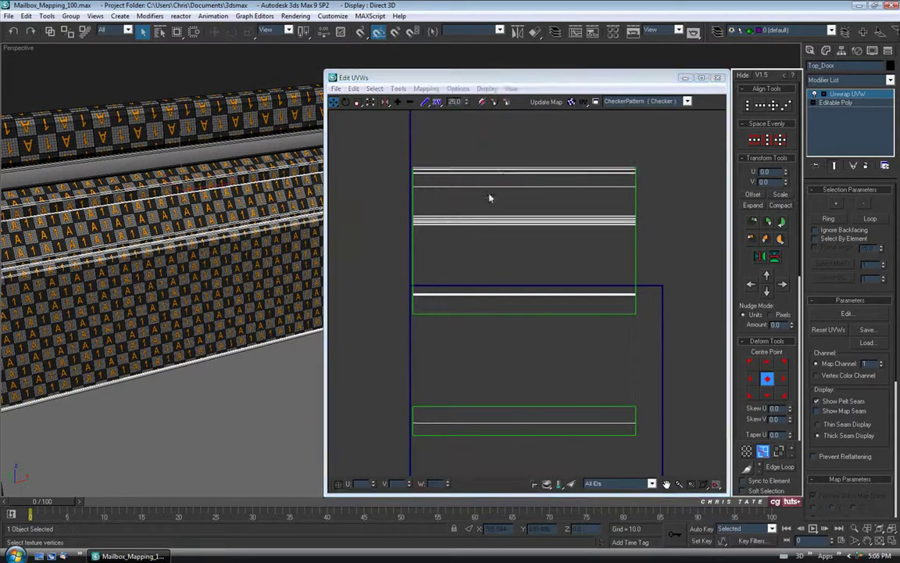
Continue with Stitch Selected on the island's uppermost edge to attach the following thin strips.
scroll(490, 211, "up", 5)
left_click(498, 193)
right_click(498, 193)
left_click(480, 237)
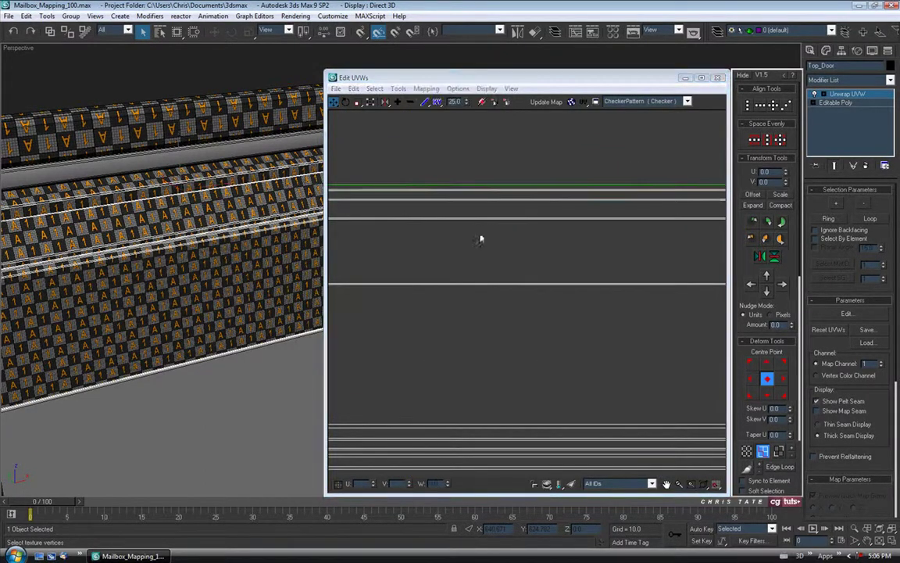
left_click(497, 186)
right_click(495, 185)
left_click(478, 233)
Stitch the remaining strip with a single dividing line above the island, and select the combined island's top edge.
middle_click_drag(479, 232, 488, 294)
left_click(504, 227)
scroll(518, 249, "down", 3)
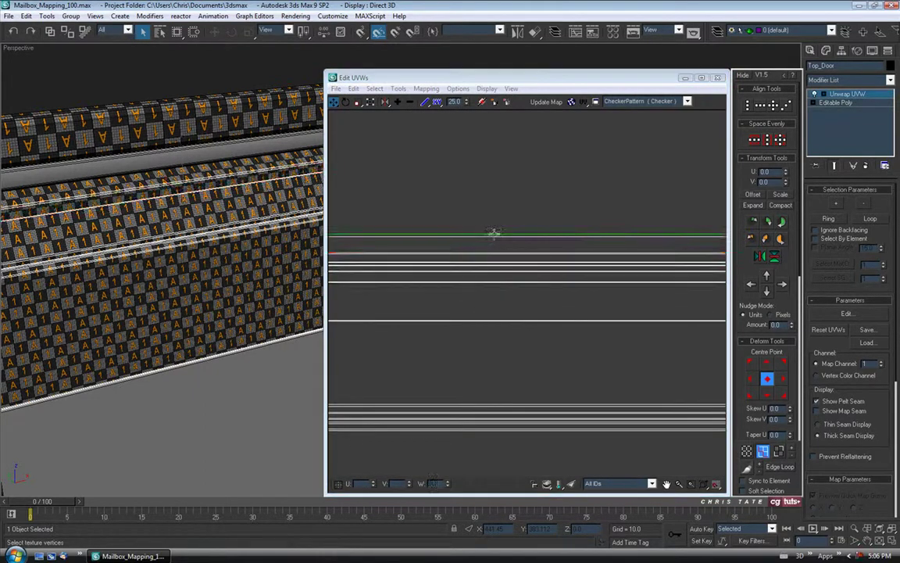
left_click(494, 235)
key("s")
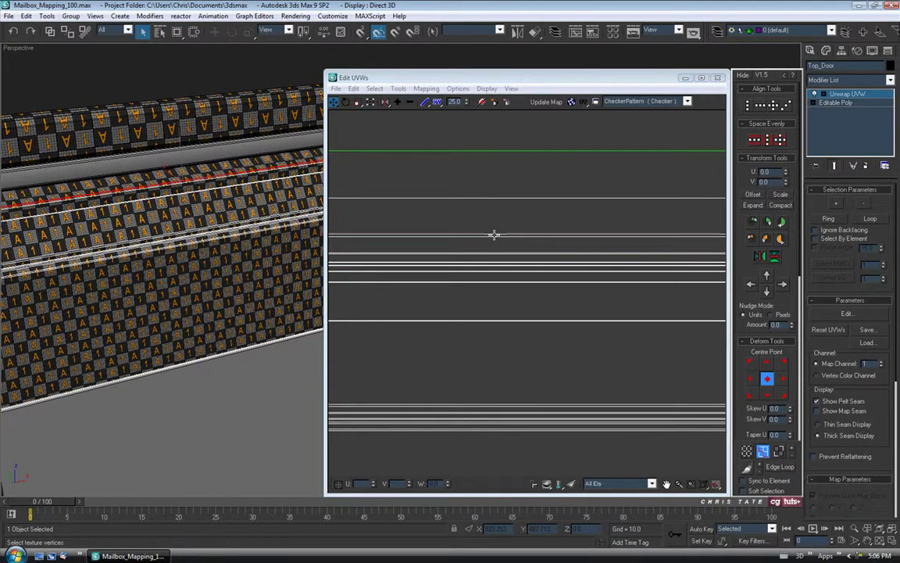
left_click(495, 151)
middle_click_drag(496, 167, 498, 257)
scroll(499, 257, "down", 5)
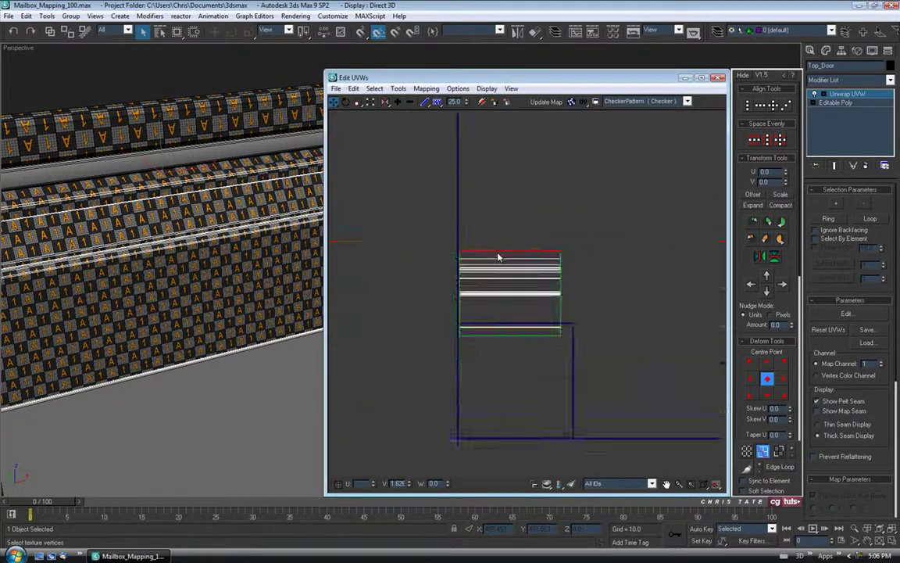
scroll(498, 258, "up", 3)
middle_click_drag(496, 241, 481, 284)
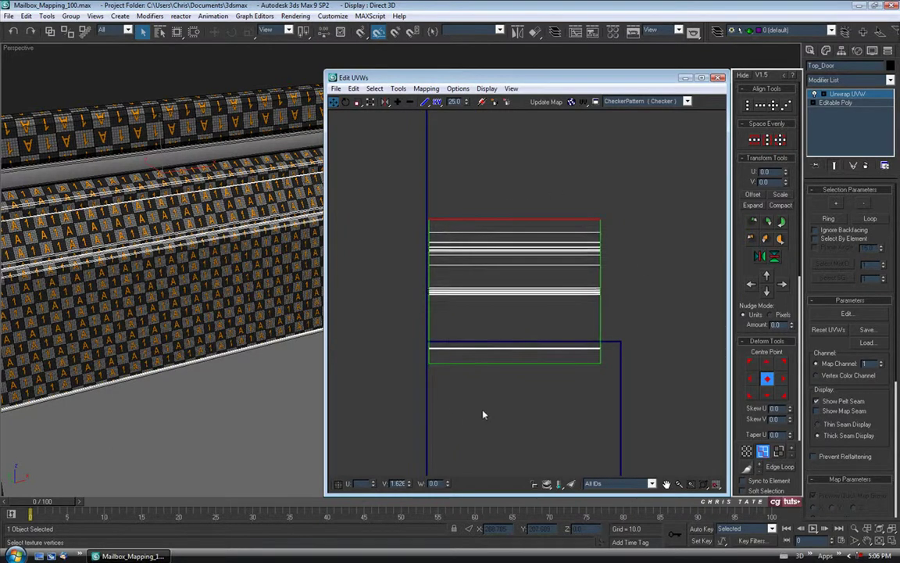
Select the whole stitched Top_Door island and scale it down uniformly until its checker squares match those on the surrounding frame.
scroll(190, 281, "up", 5)
scroll(196, 282, "down", 3)
middle_click_drag(196, 282, 154, 271, "alt")
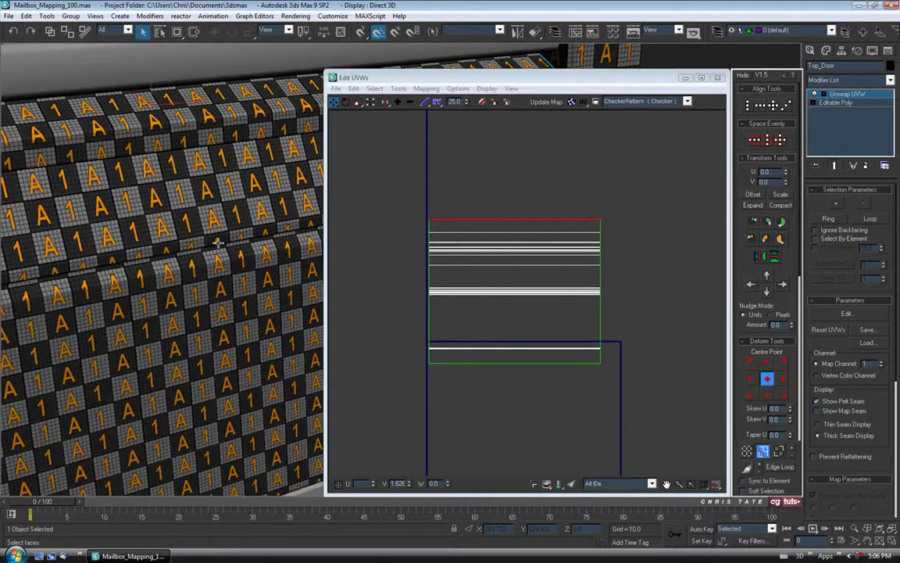
scroll(241, 273, "down", 5)
middle_click_drag(240, 274, 129, 203, "alt")
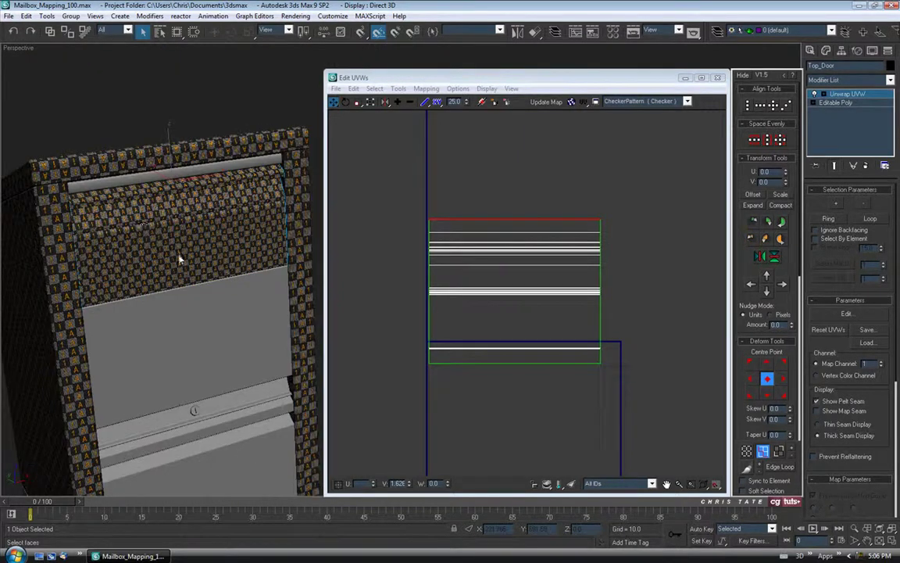
left_click(779, 451)
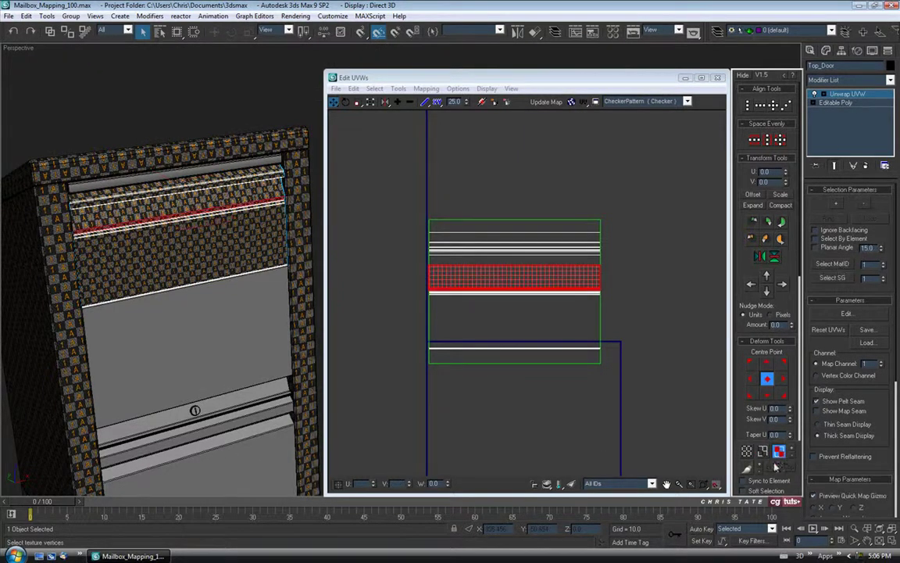
left_click(533, 300)
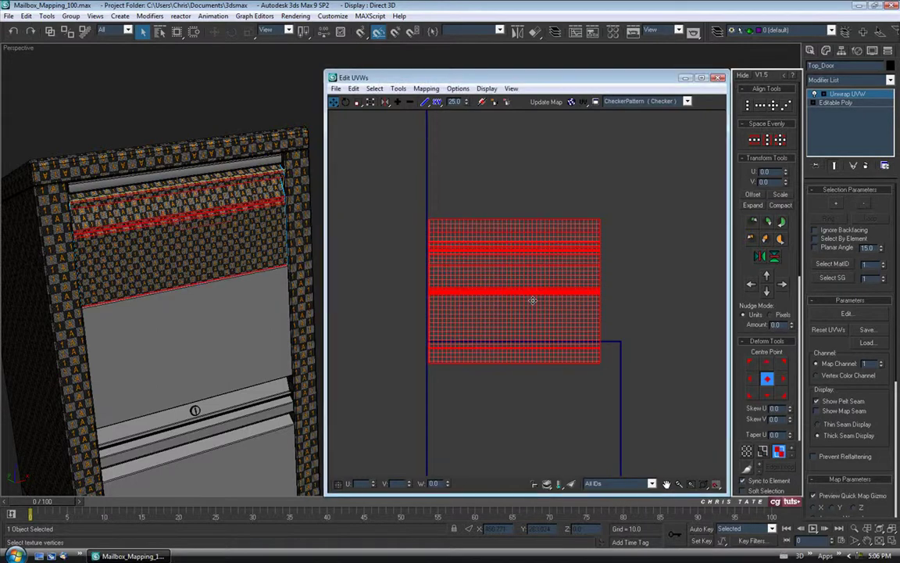
left_click(358, 103)
mouse_move(493, 271)
left_mouse_down()
mouse_move(490, 264)
mouse_move(492, 275)
left_mouse_up()
middle_click_drag(154, 243, 355, 257, "alt")
left_click_drag(518, 302, 520, 296)
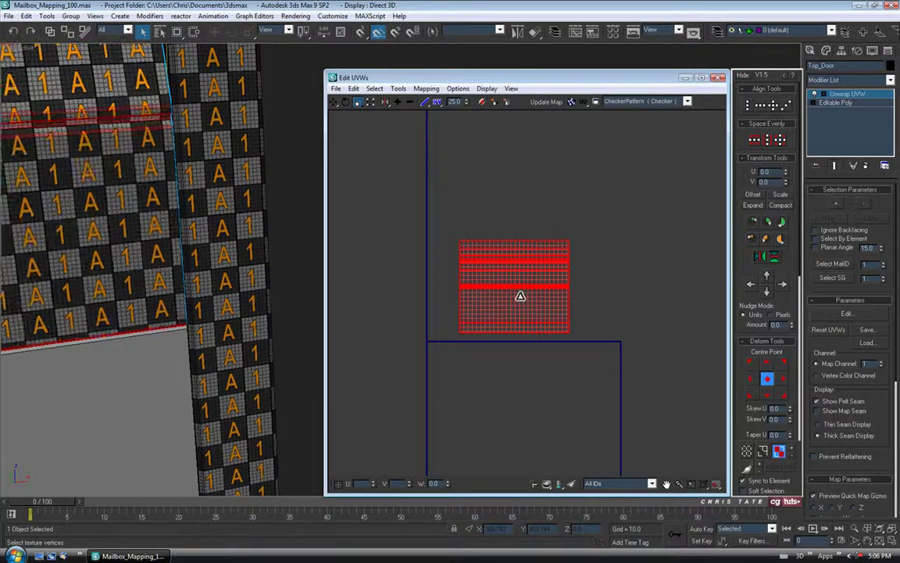
Move the scaled island clear of the frame's UV square, then close the UV editor and leave Top_Door's unwrap sub-object mode.
scroll(550, 313, "down", 5)
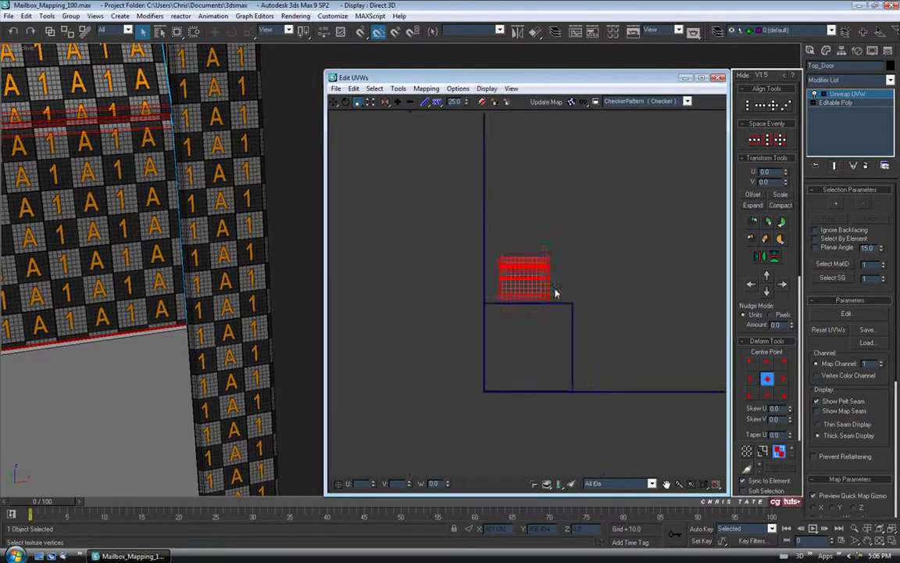
left_click(333, 102)
left_click_drag(496, 281, 622, 411)
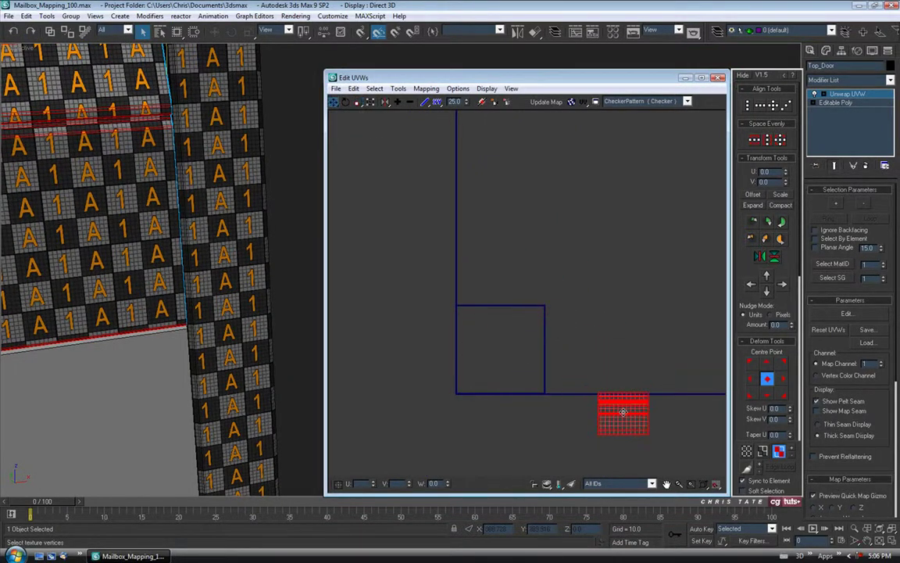
left_click(604, 362)
middle_click_drag(682, 301, 678, 299)
left_click(719, 78)
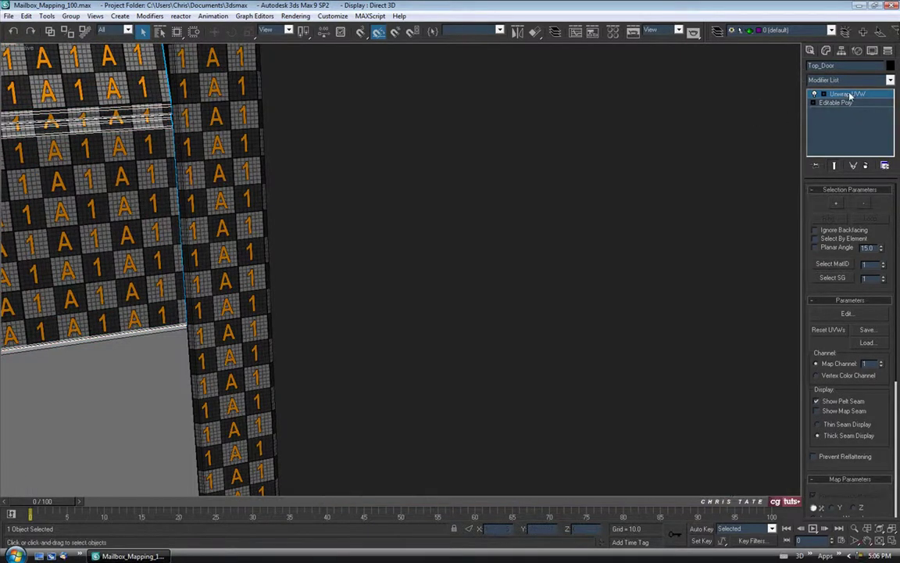
left_click(850, 94)
Select the Middle_Door object, add an Unwrap UVW modifier to it and open its UVs for editing.
scroll(403, 184, "down", 5)
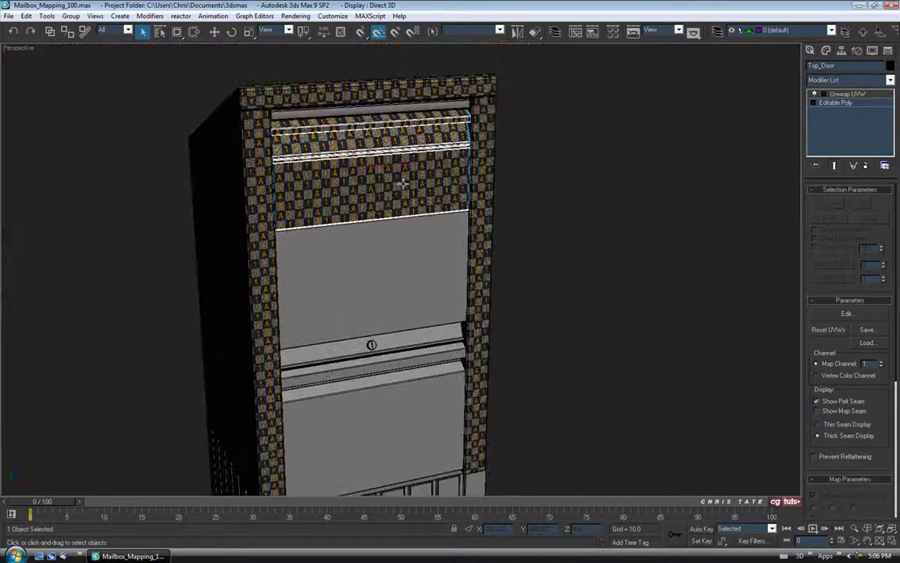
left_click(433, 332)
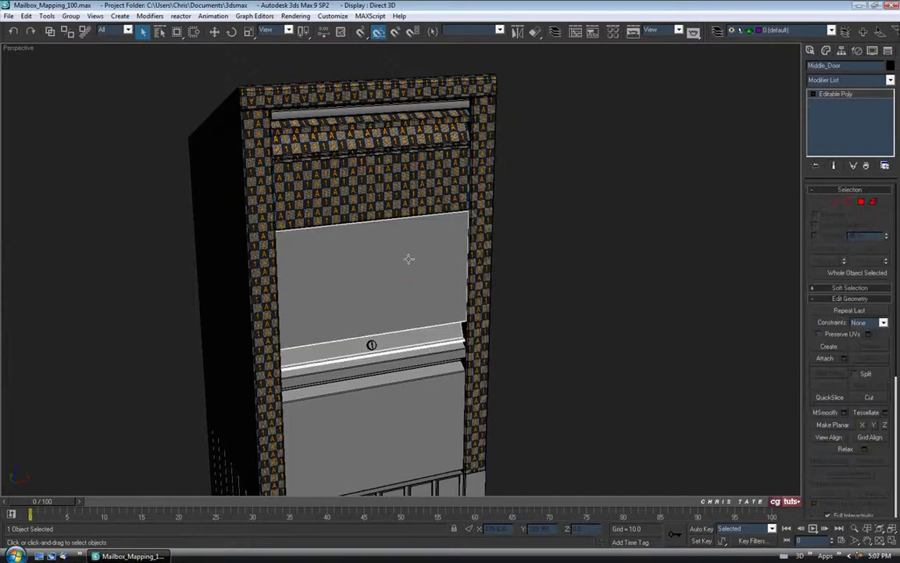
left_click(890, 80)
scroll(859, 313, "down", 3)
left_click(867, 440)
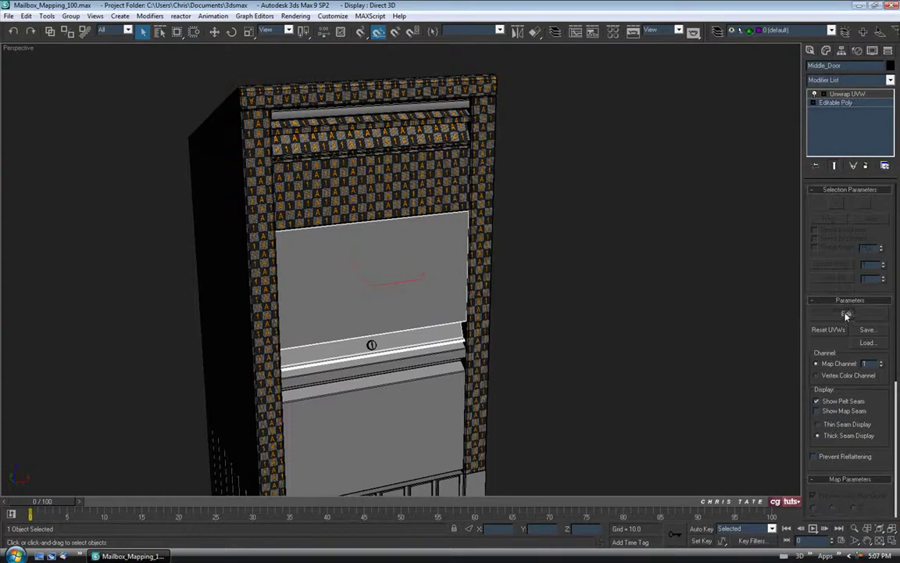
left_click(846, 313)
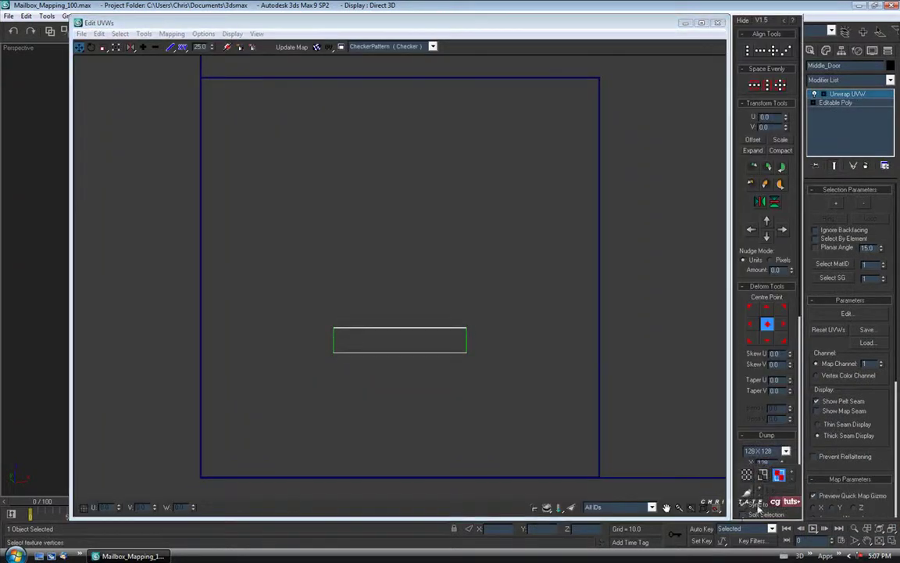
Apply Flatten Mapping to all of Middle_Door's selected faces.
left_click(364, 334)
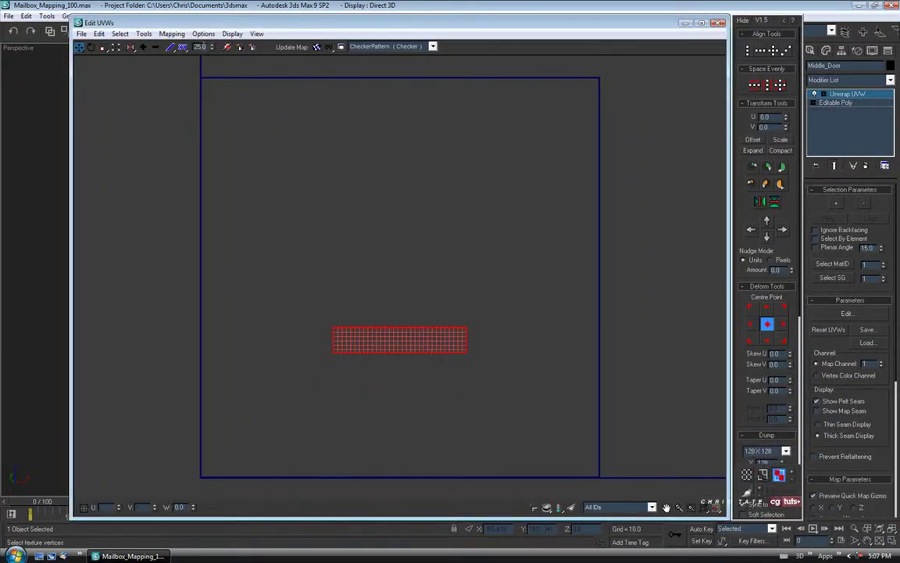
left_click(171, 34)
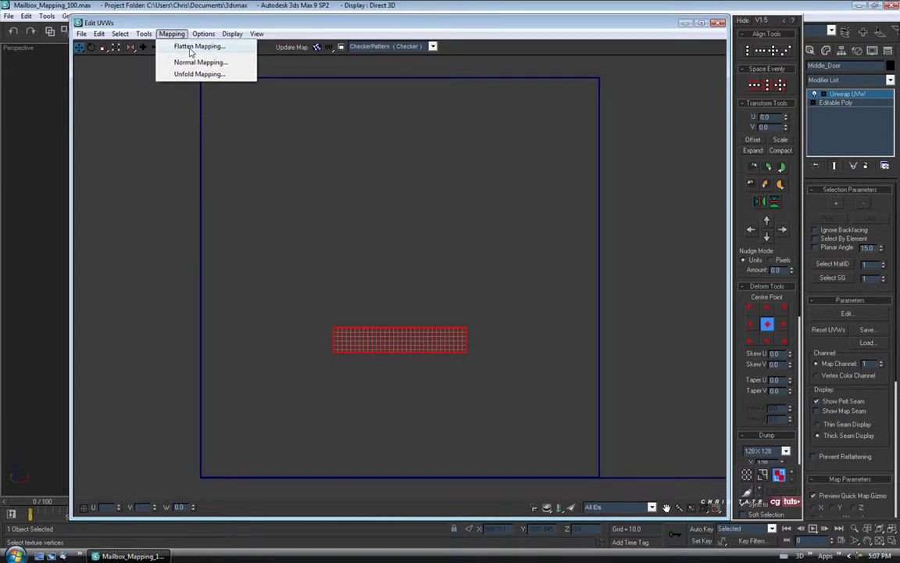
left_click(191, 47)
left_click(146, 44)
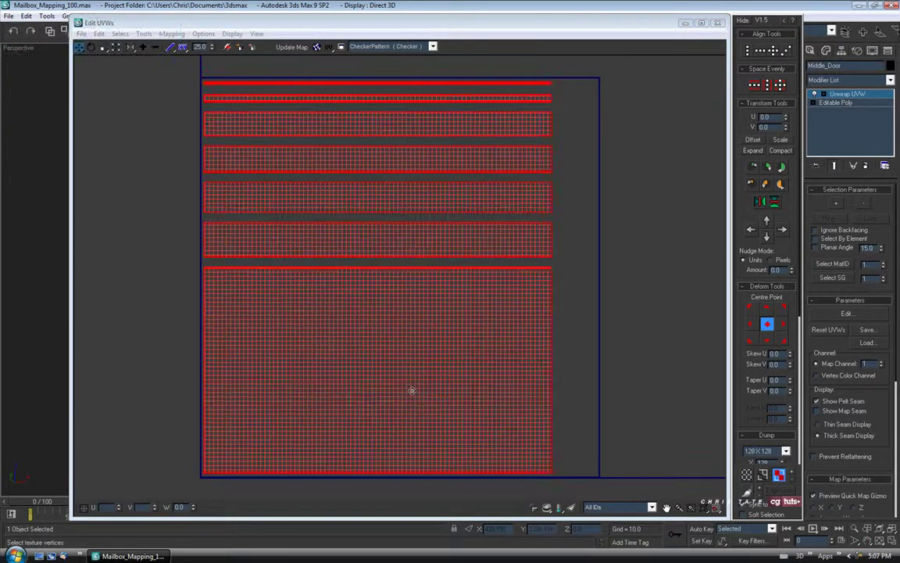
Narrow the UV editor window to uncover the model and assign the checker material to Middle_Door.
middle_click_drag(414, 373, 465, 325)
left_click_drag(388, 18, 485, 34)
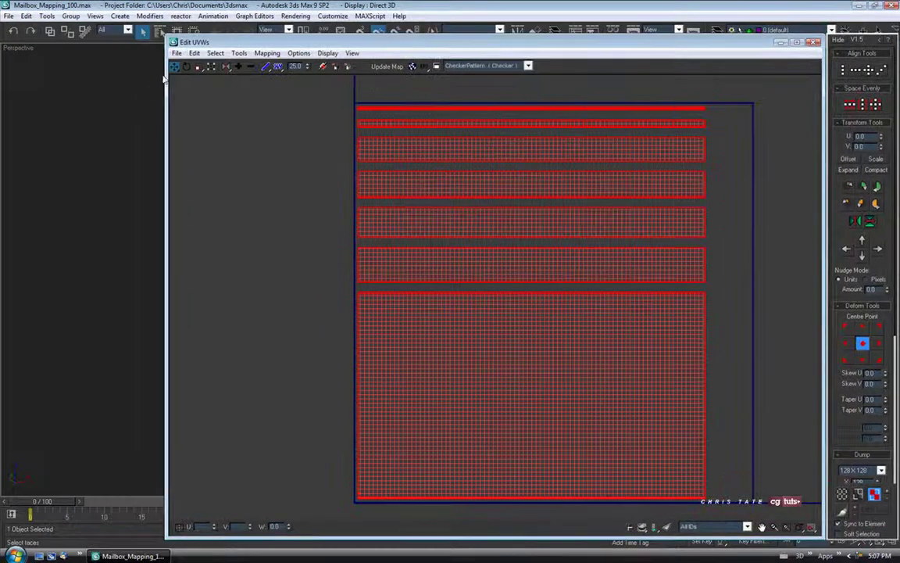
left_click_drag(164, 94, 447, 96)
scroll(176, 235, "up", 5)
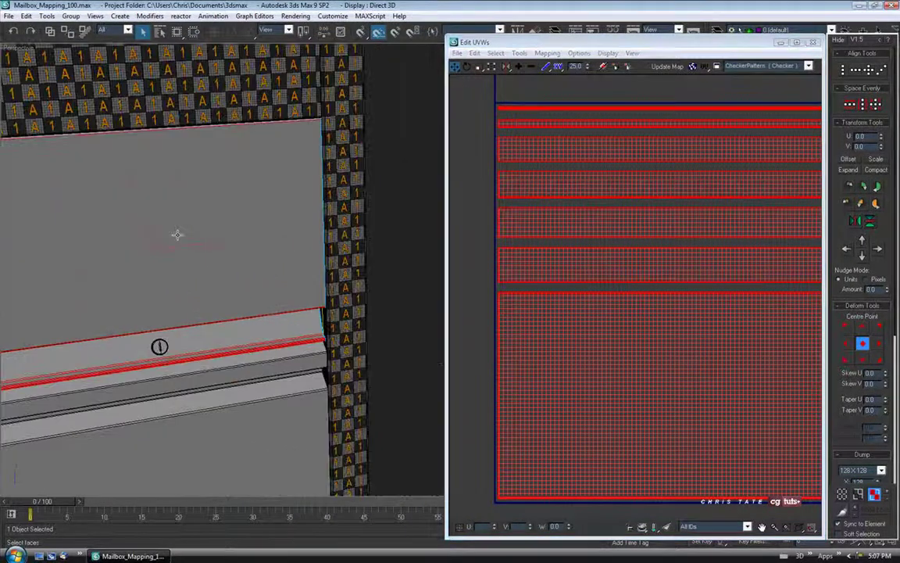
middle_click_drag(197, 235, 229, 229)
key("m")
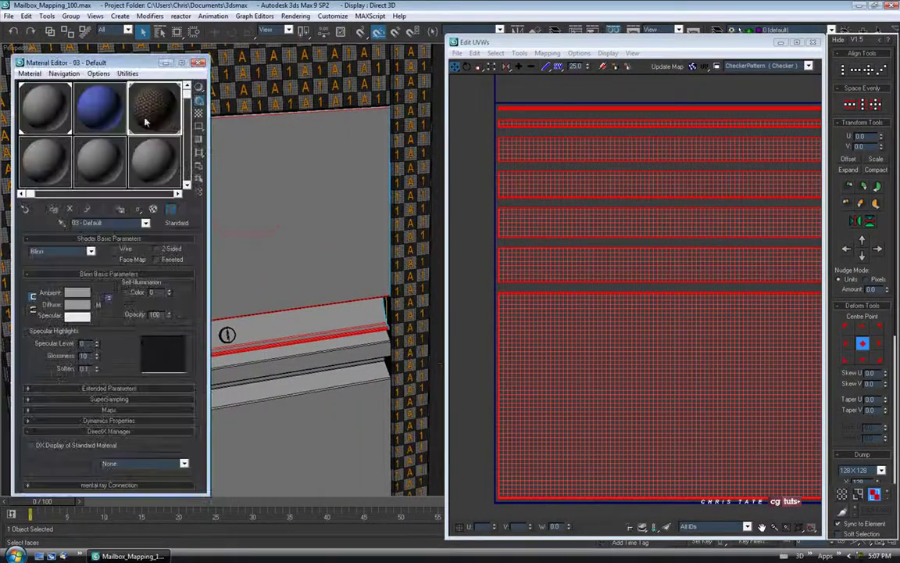
left_click_drag(136, 107, 260, 195)
left_click(199, 63)
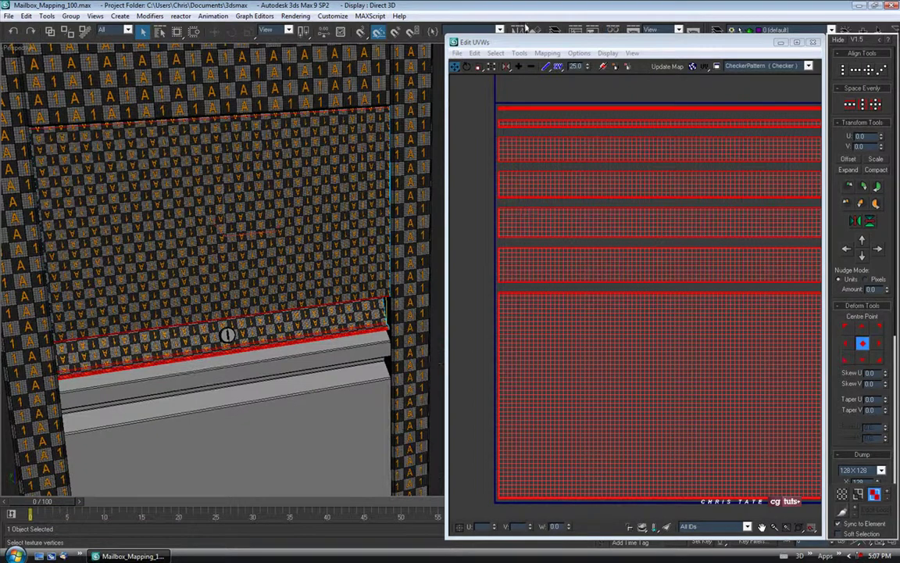
Rotate all of Middle_Door's UV pieces 180 degrees so that the large panel lies above the strips.
left_click_drag(472, 41, 363, 25)
middle_click_drag(497, 239, 460, 260)
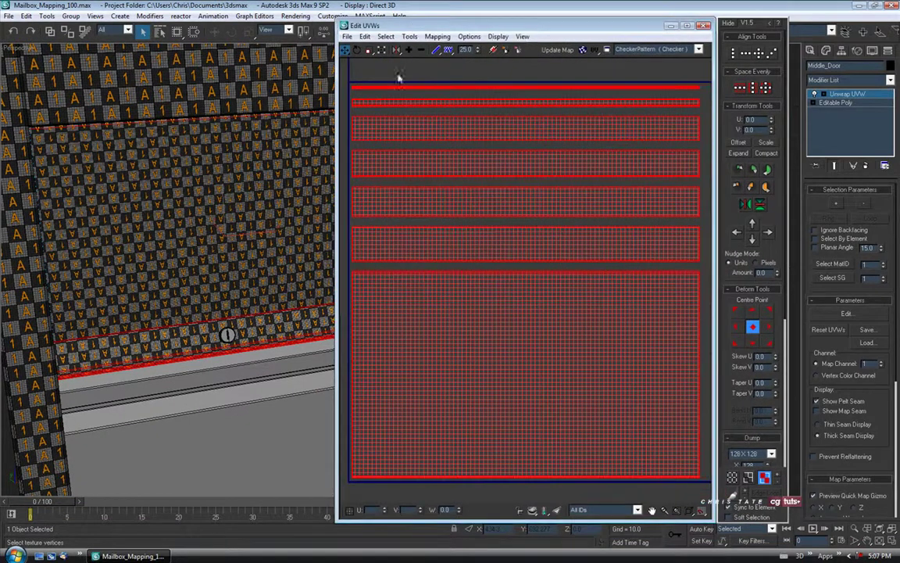
left_click(766, 172)
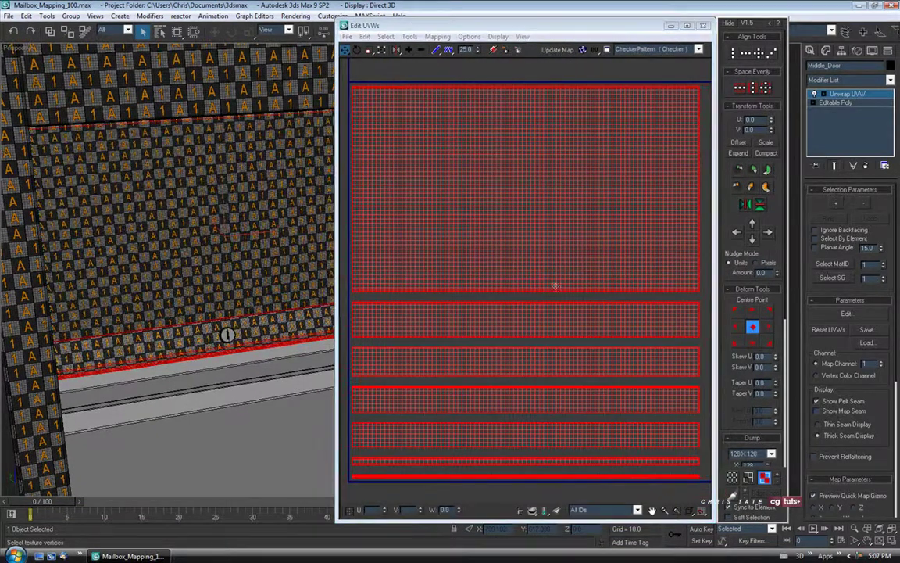
middle_click_drag(454, 276, 459, 265)
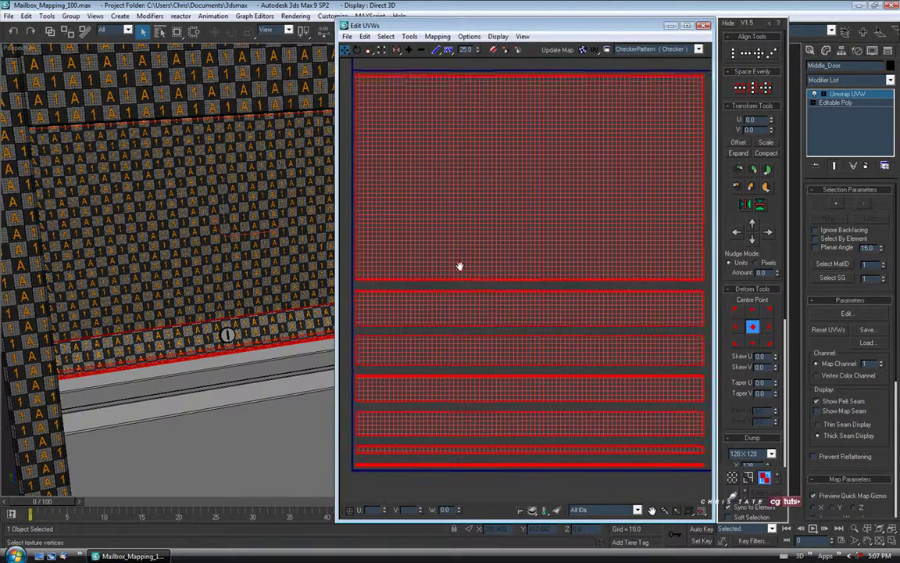
In edge selection, select the large panel's bottom edge and stitch its matching strip to it.
left_click(749, 477)
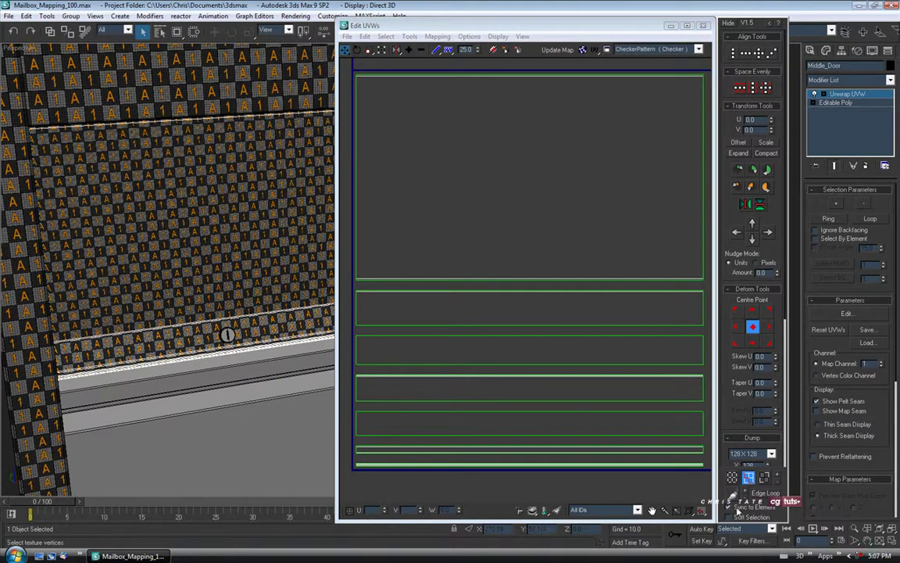
scroll(538, 291, "up", 3)
left_click(529, 266)
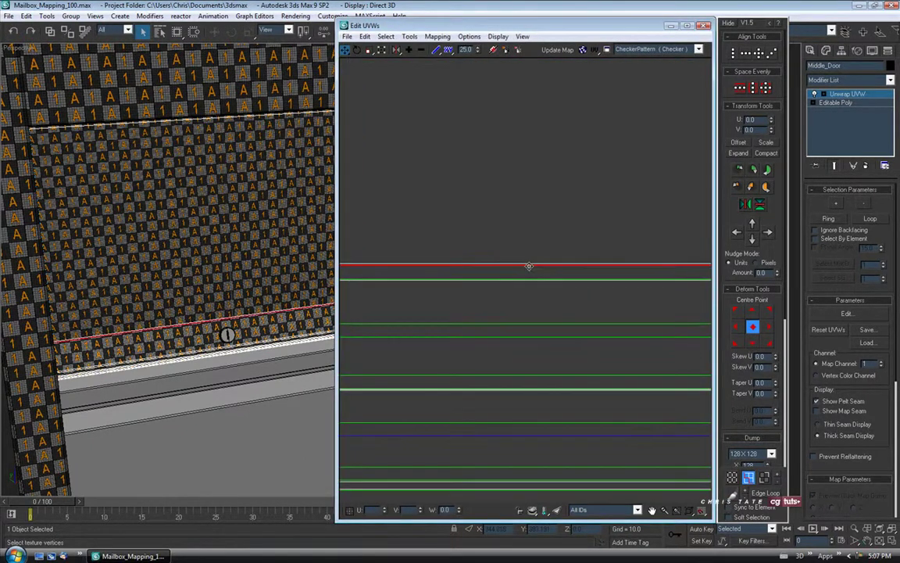
right_click(529, 266)
left_click(504, 310)
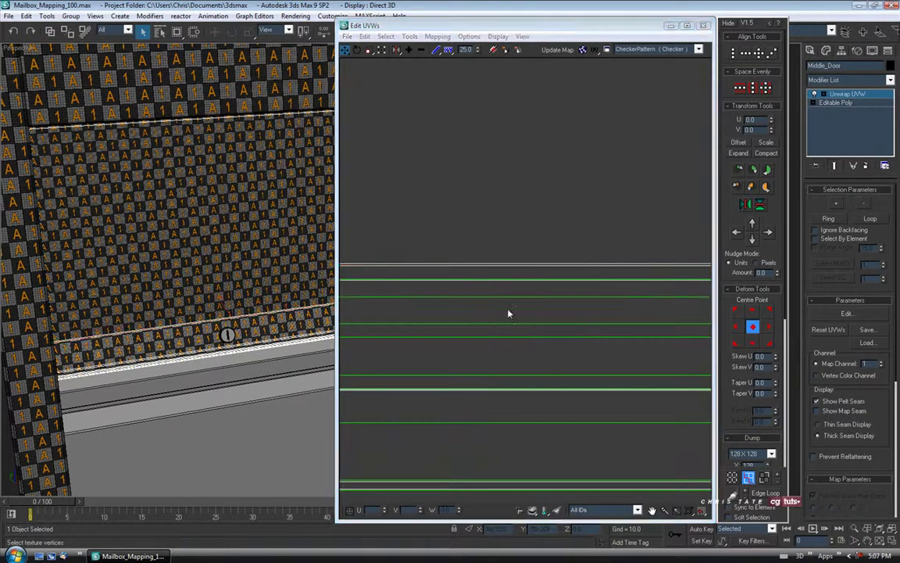
Move the large island and the two strips beneath it upward as whole elements to open gaps between the pieces.
scroll(490, 294, "down", 3)
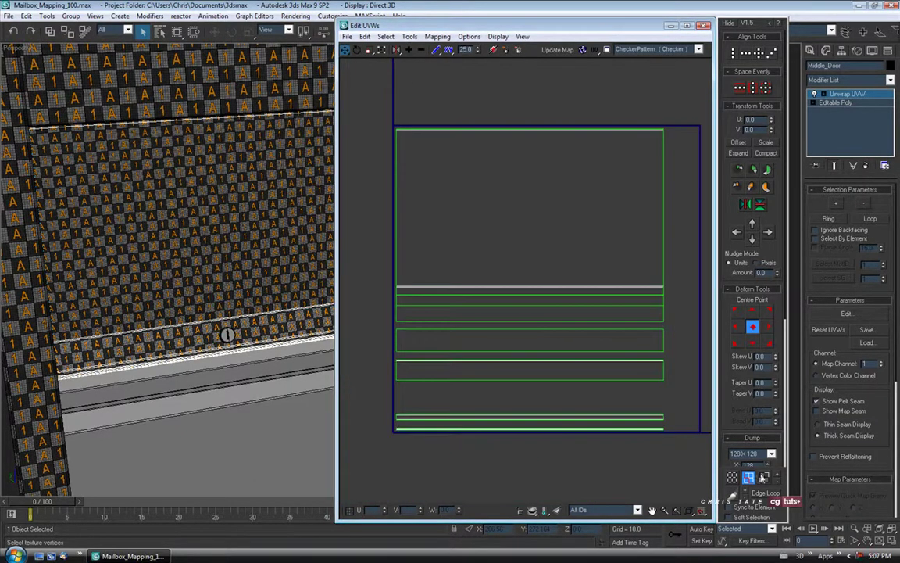
left_click(764, 477)
key("ctrl+a")
left_click_drag(506, 212, 506, 143)
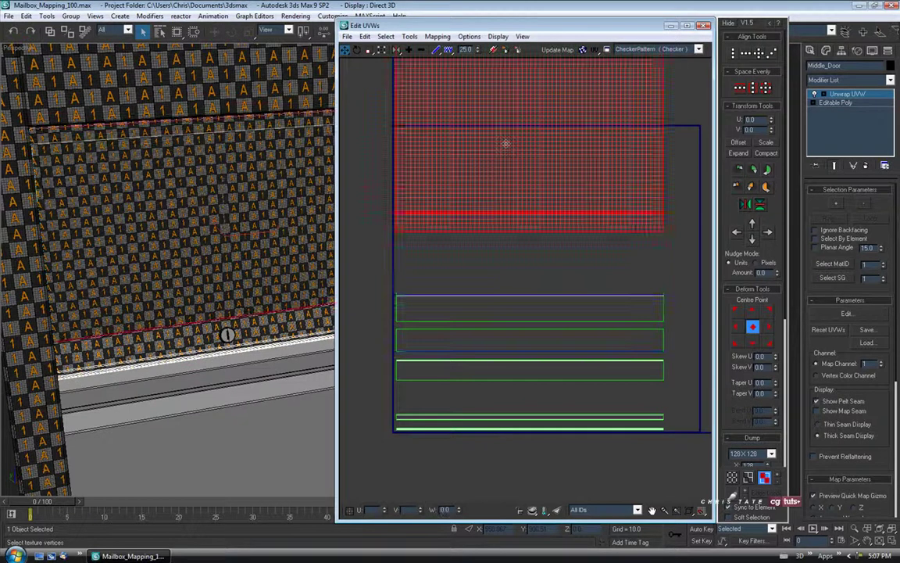
left_click(506, 315)
left_click_drag(506, 315, 506, 292)
left_click_drag(508, 337, 507, 328)
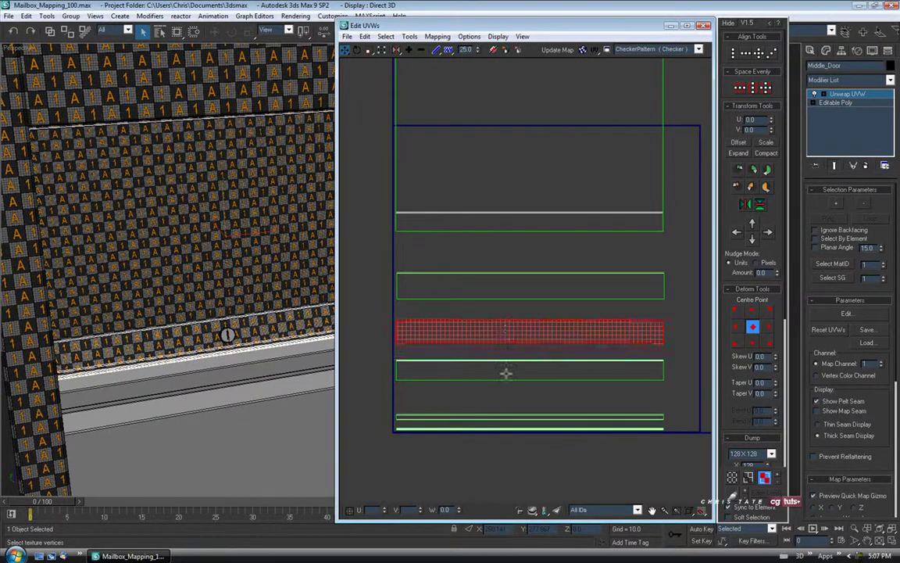
left_click(505, 373)
middle_click_drag(481, 339, 479, 353)
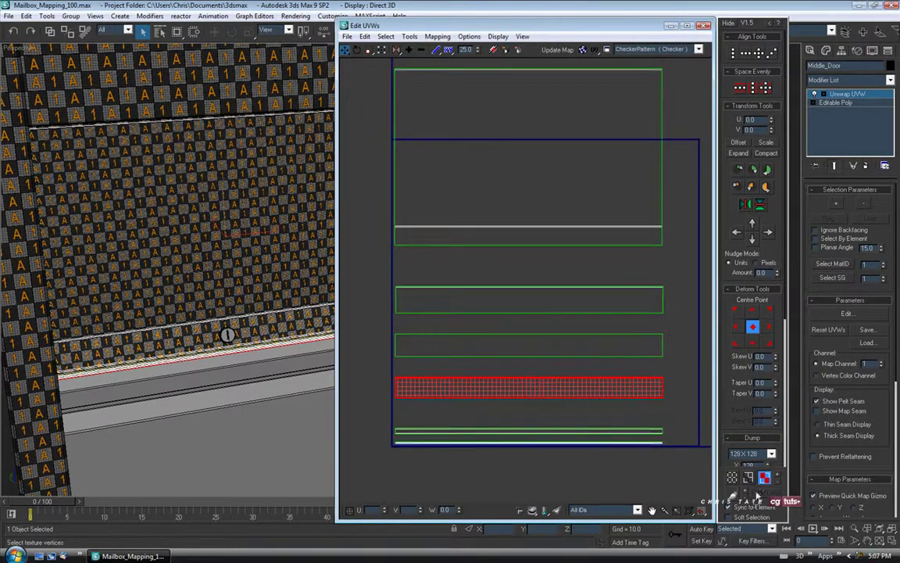
Select the large island's bottom edge and stitch the nearest full-height strip to it.
left_click(748, 476)
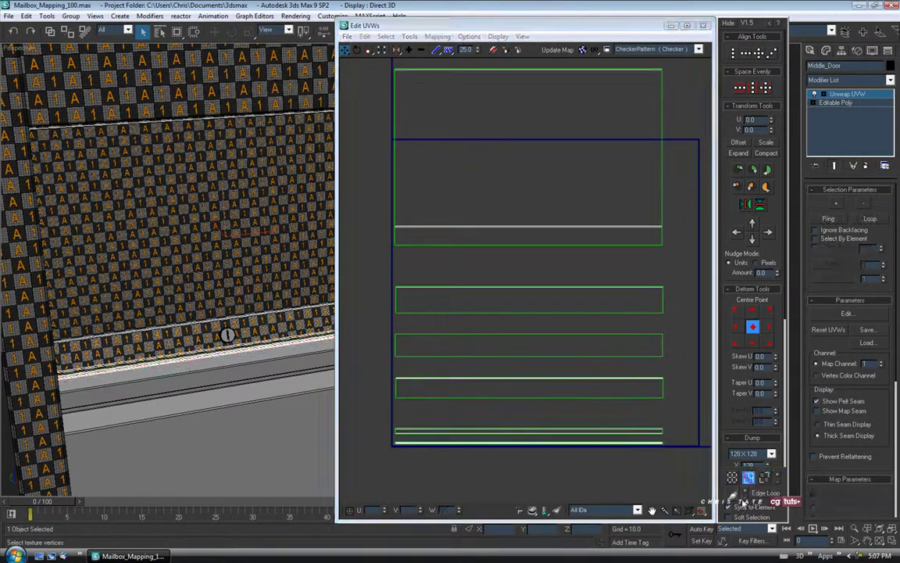
left_click(523, 245)
right_click(523, 245)
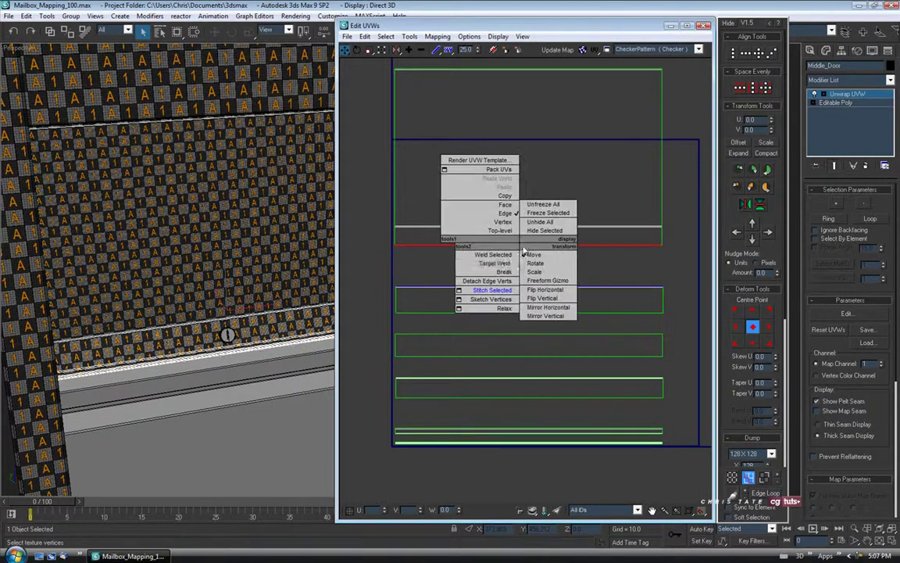
left_click(493, 299)
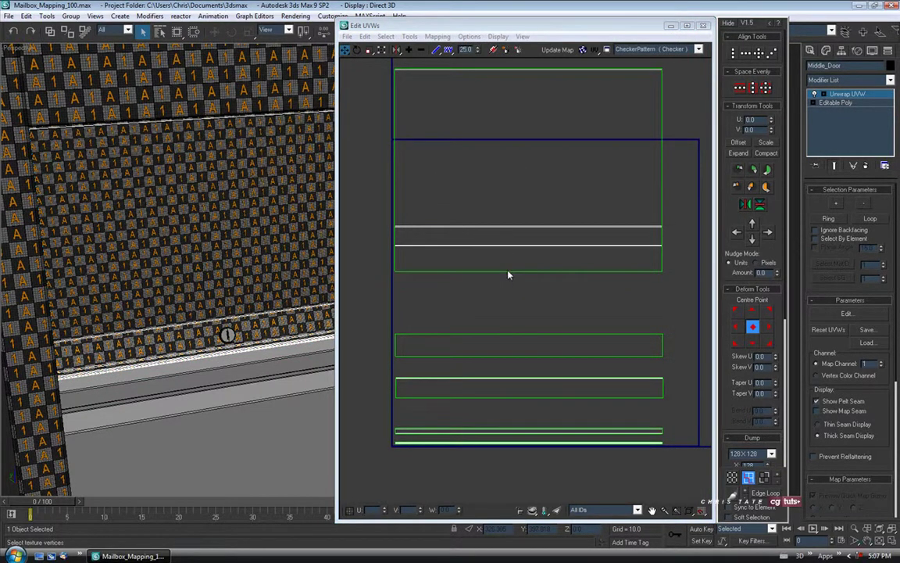
Stitch the matching thin strip onto the island's bottom edge and select the new lowest edge.
left_click(508, 271)
right_click(503, 271)
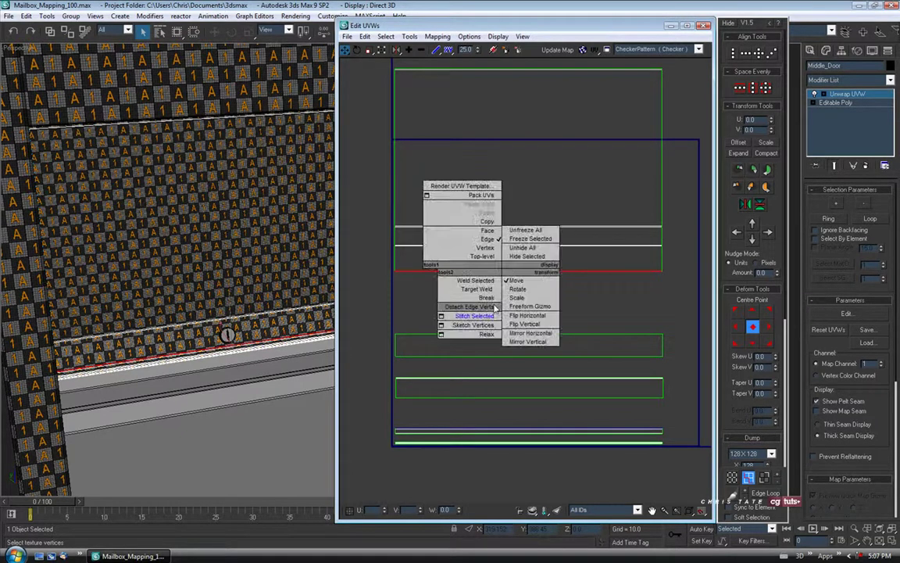
left_click(495, 299)
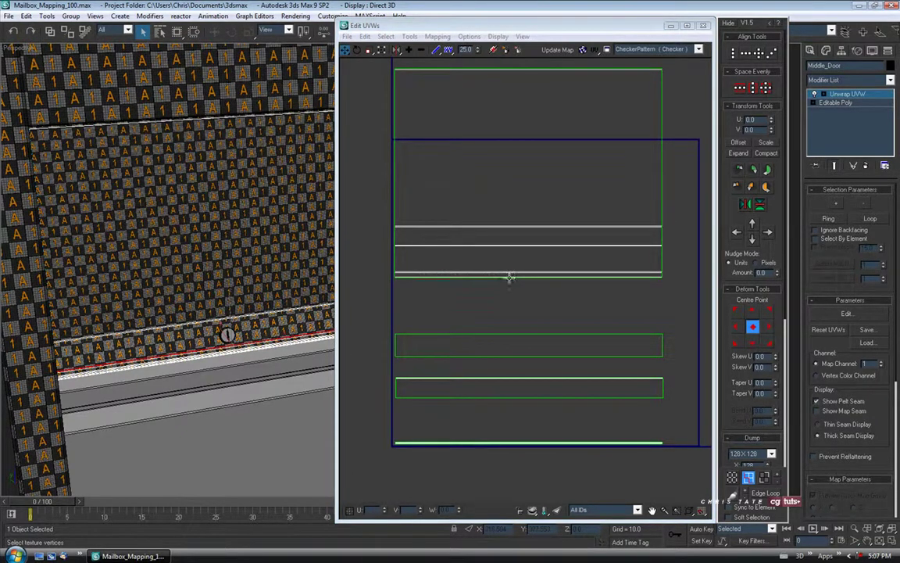
left_click(509, 274)
scroll(462, 291, "up", 5)
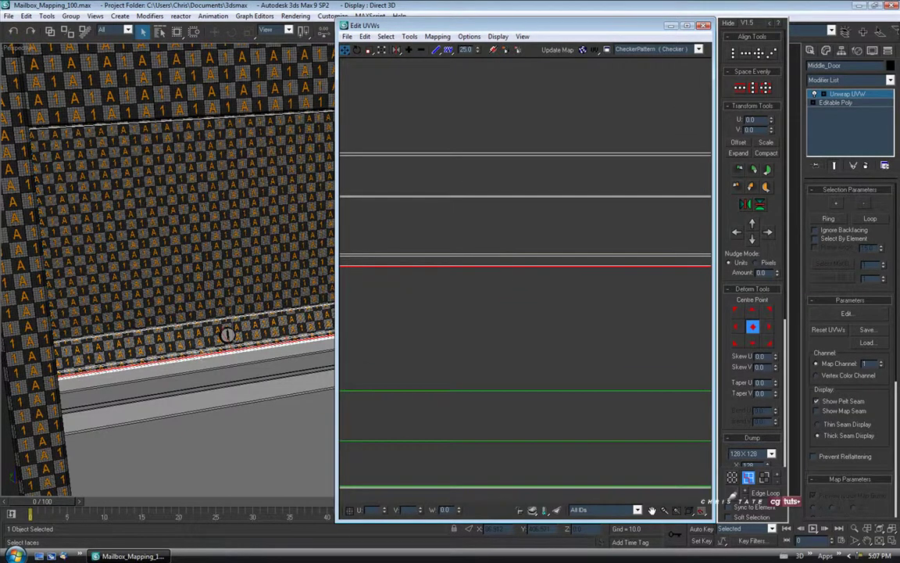
Stitch the next matching strips one after another onto the successive bottom edges of the Middle_Door island.
key("F3")
middle_click_drag(220, 345, 434, 270, "alt")
right_click(436, 273)
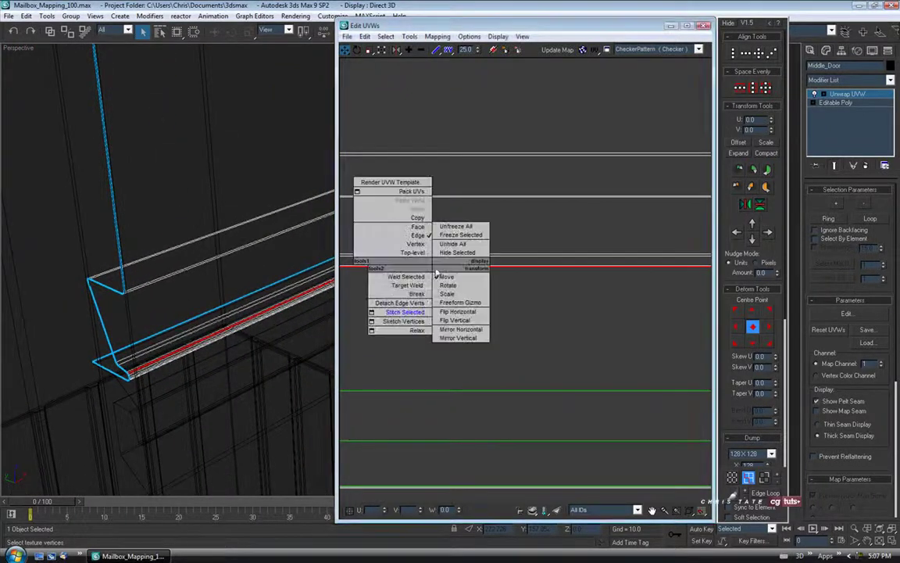
left_click(414, 312)
right_click(445, 272)
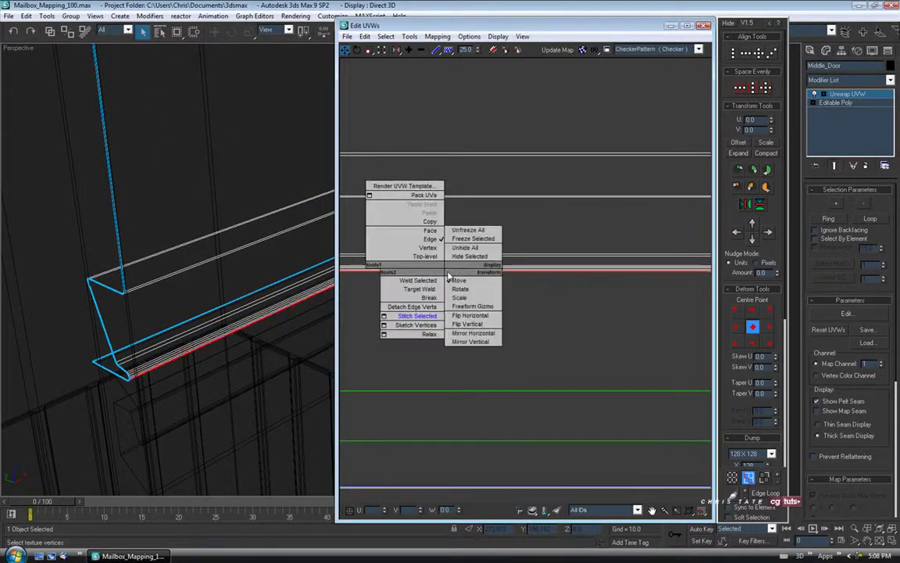
left_click(440, 318)
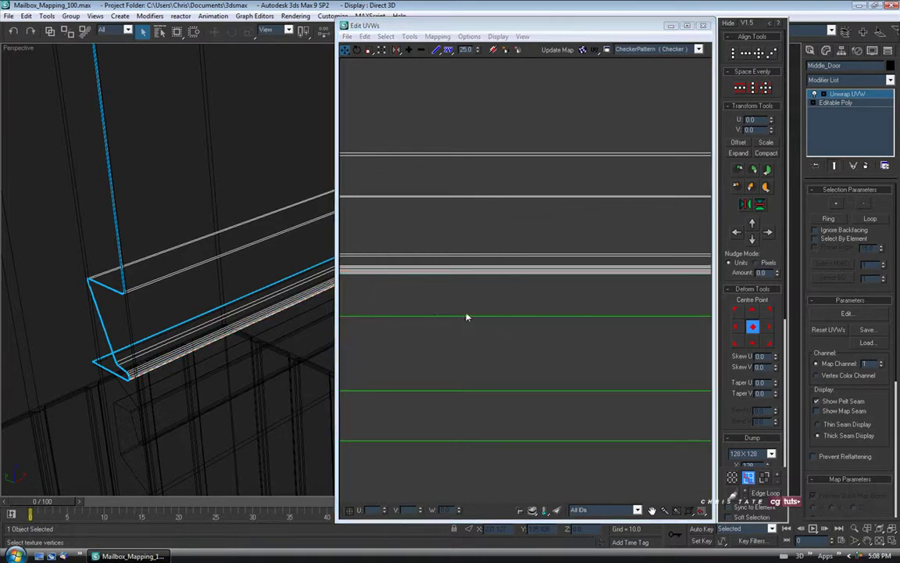
left_click(465, 316)
right_click(467, 315)
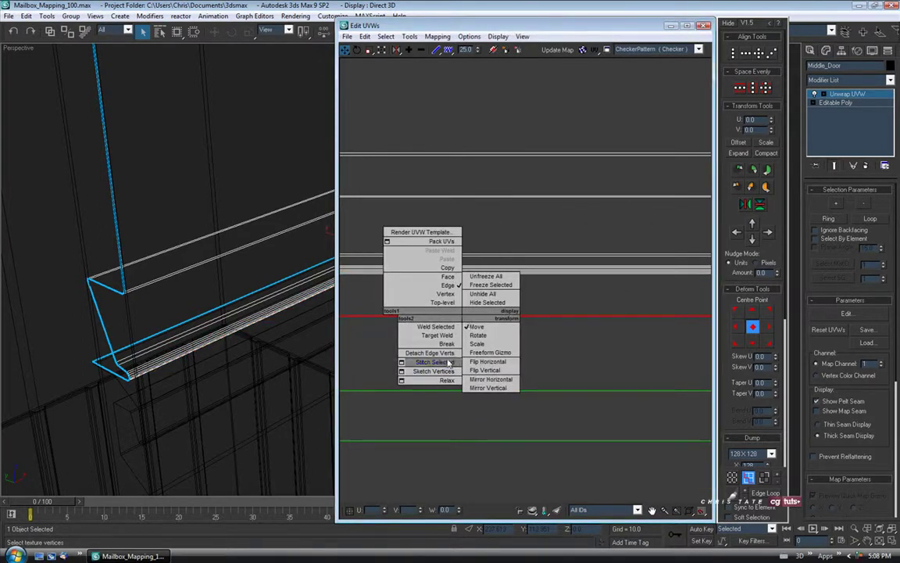
left_click(426, 325)
Select the large island's top edge in edge selection and stitch the remaining matching strip onto it.
scroll(480, 321, "down", 5)
middle_click_drag(463, 298, 462, 377)
scroll(458, 260, "up", 3)
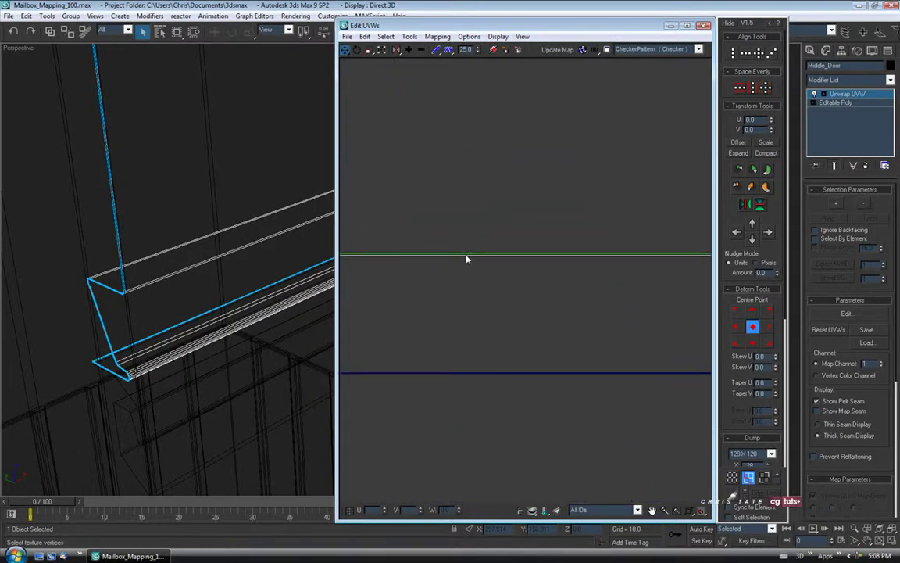
left_click(749, 476)
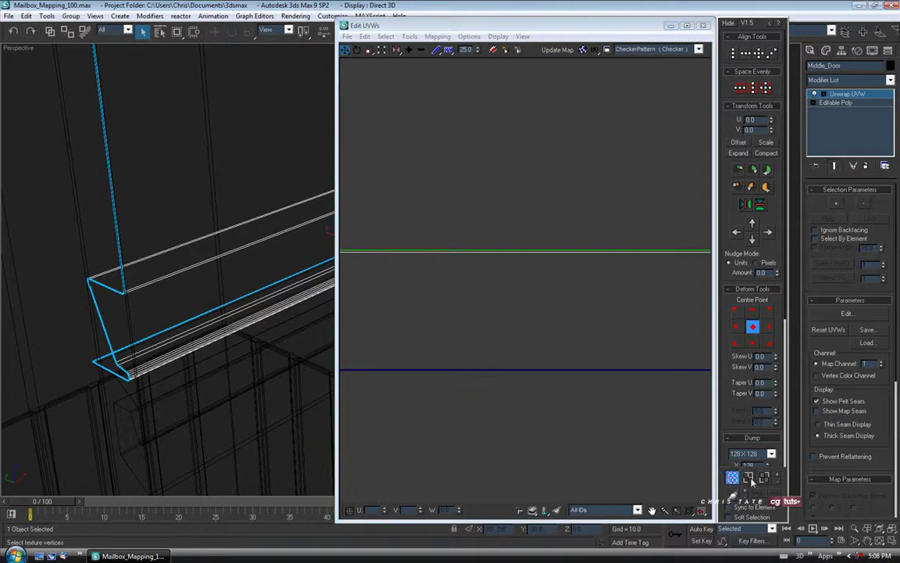
right_click(506, 250)
left_click(484, 293)
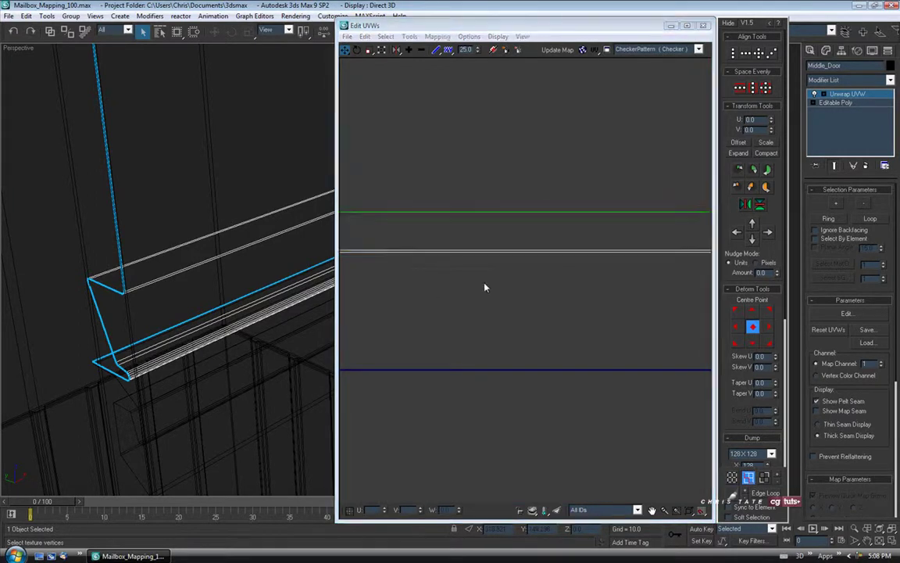
Select the whole Middle_Door island as an element and scale it down uniformly until its checker size matches the surrounding frame.
scroll(474, 222, "down", 5)
middle_click_drag(478, 237, 494, 225)
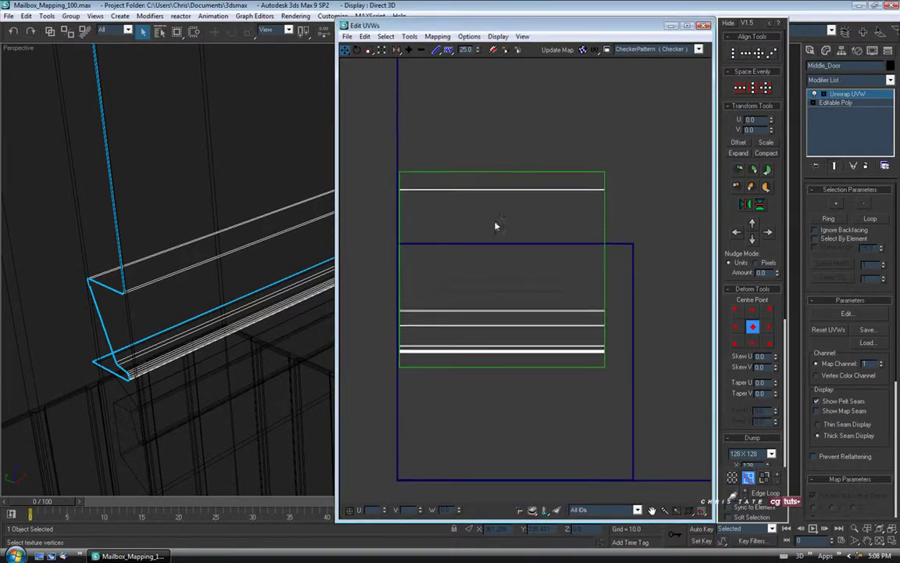
scroll(409, 274, "down", 2)
mouse_move(250, 265)
middle_mouse_down("alt")
mouse_move(191, 241)
mouse_move(234, 250)
middle_mouse_up("alt")
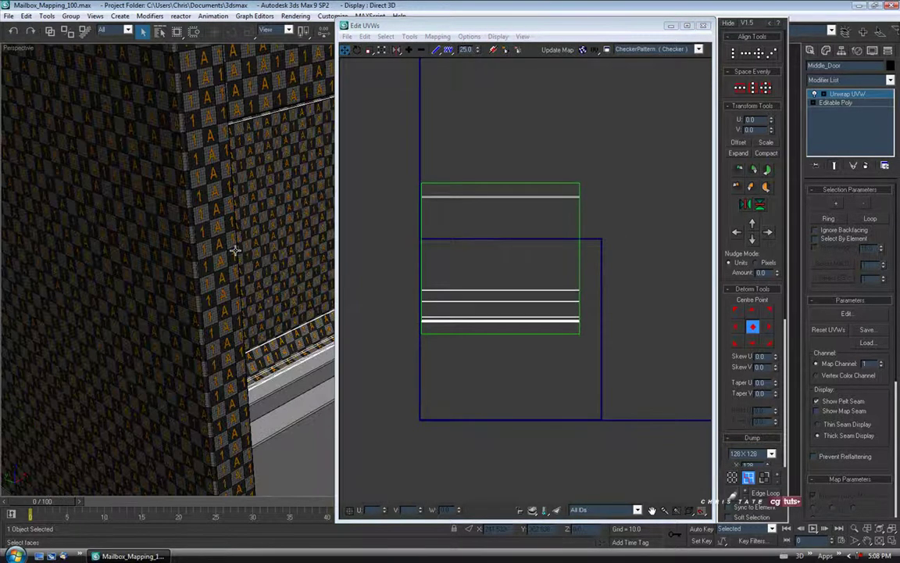
middle_click_drag(225, 186, 195, 191, "alt")
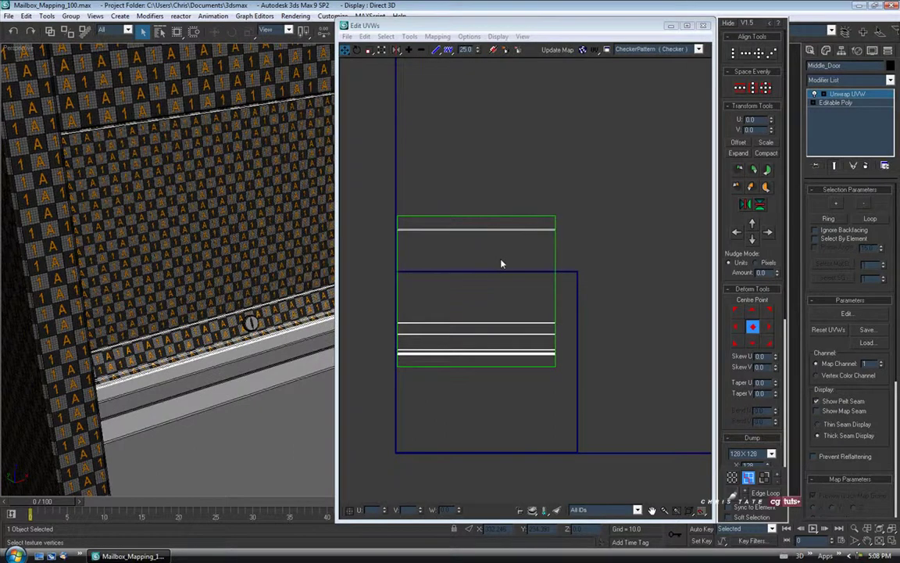
middle_click_drag(504, 282, 528, 276)
left_click(764, 477)
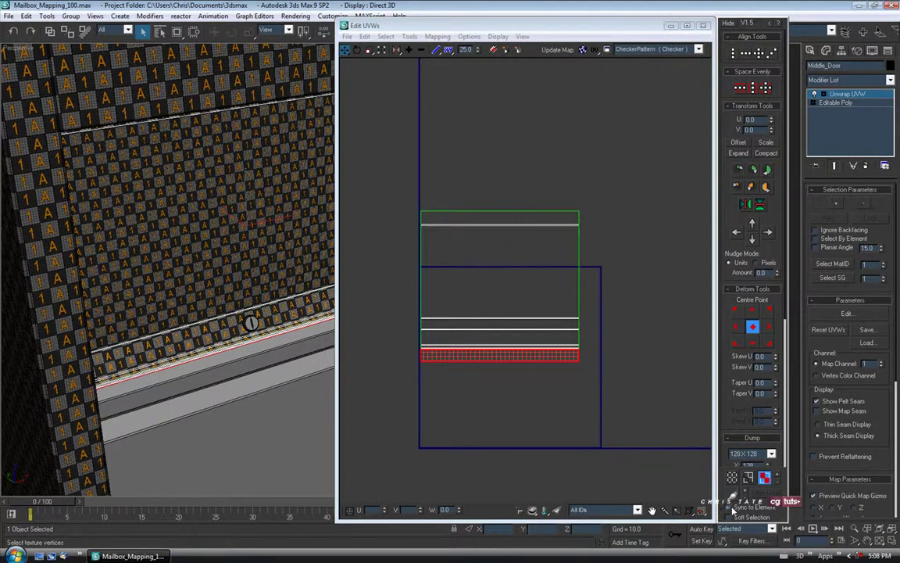
left_click(486, 418)
left_click(489, 296)
middle_click_drag(199, 215, 207, 216)
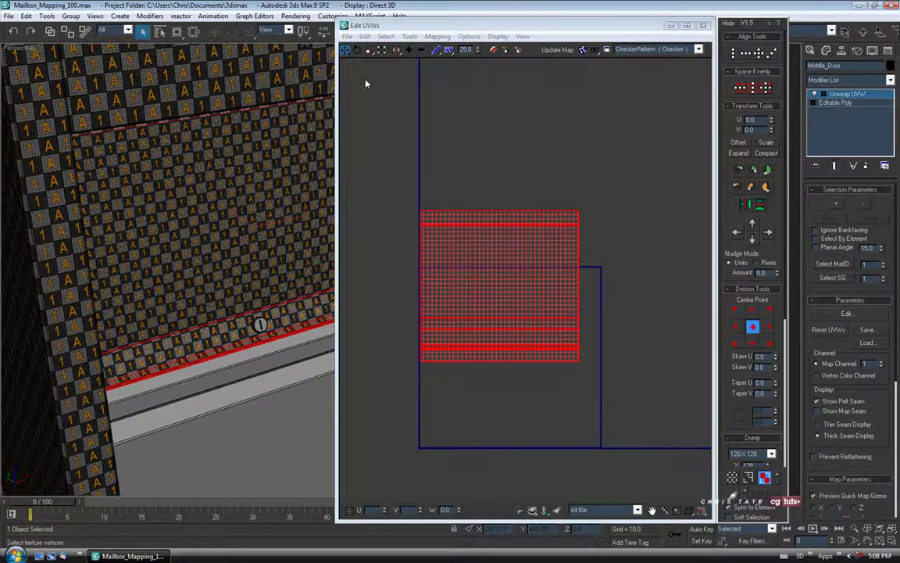
left_click(364, 82)
mouse_move(479, 281)
left_mouse_down()
mouse_move(482, 268)
mouse_move(480, 277)
left_mouse_up()
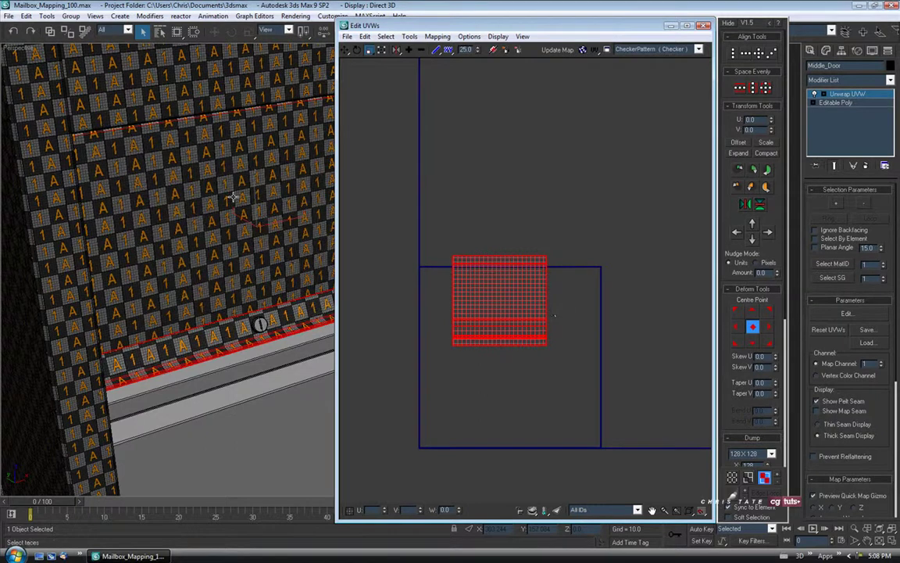
middle_click_drag(193, 206, 242, 255, "alt")
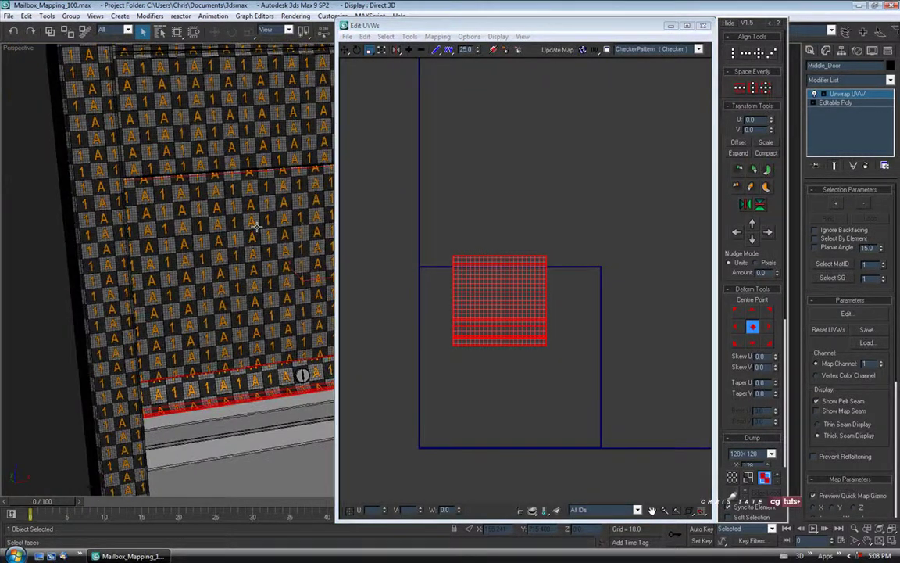
Move the scaled Middle_Door island below the UV square, deselect it and close the UV editor.
left_click(518, 321)
left_click_drag(506, 315, 510, 510)
left_click(588, 377)
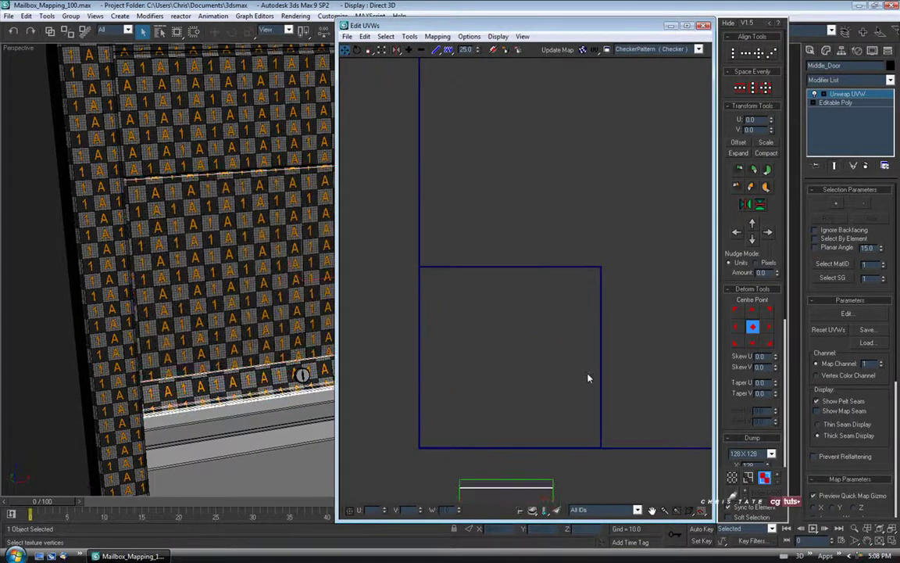
middle_click_drag(588, 378, 560, 399)
left_click(704, 26)
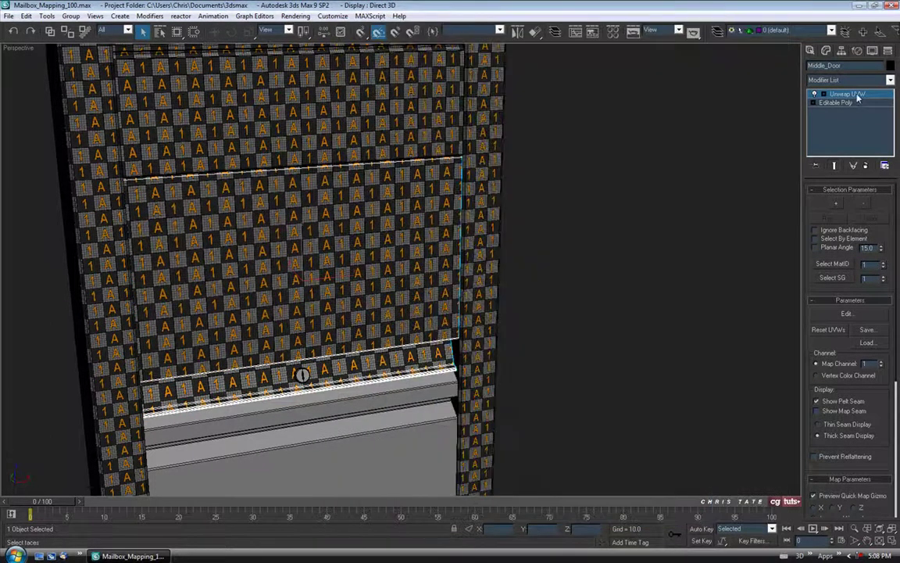
Leave the Middle_Door unwrap, select Bottom_Door, apply an Unwrap UVW modifier and open its UV editor.
left_click(862, 94)
middle_click_drag(404, 422, 442, 213)
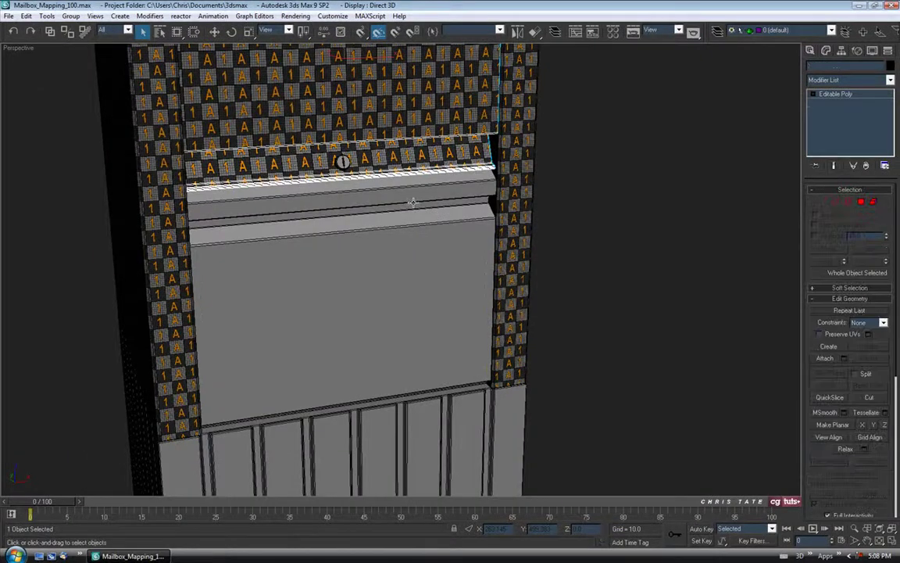
left_click(410, 274)
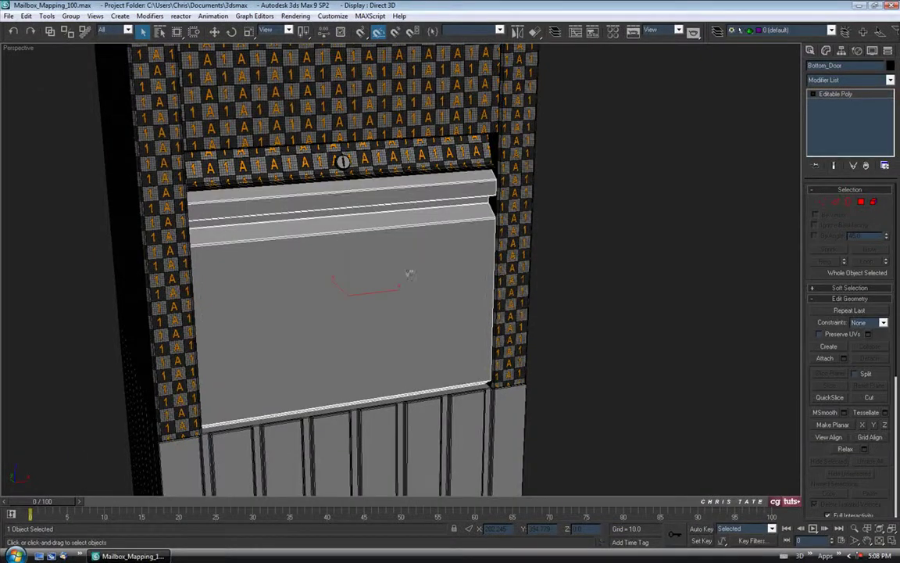
left_click(891, 81)
scroll(873, 391, "down", 10)
left_click(835, 444)
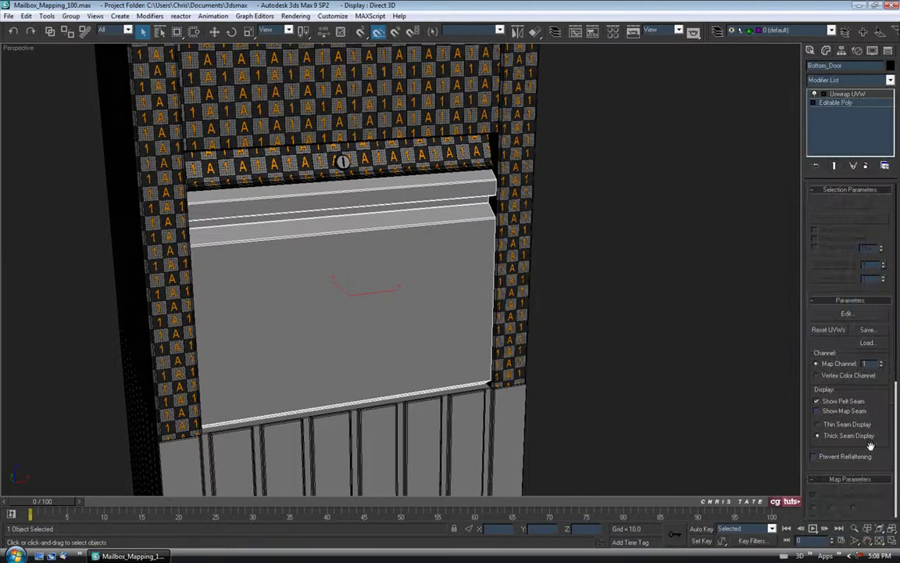
left_click(847, 313)
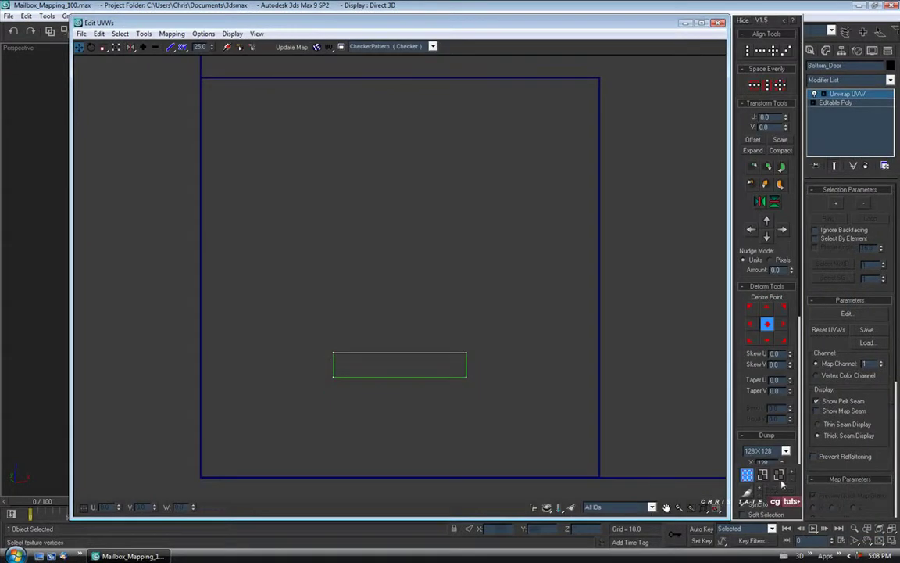
Select all of Bottom_Door's UV faces and apply Flatten Mapping with a 45.0 face angle threshold and 0.02 spacing.
left_click(779, 475)
left_click_drag(293, 317, 338, 369)
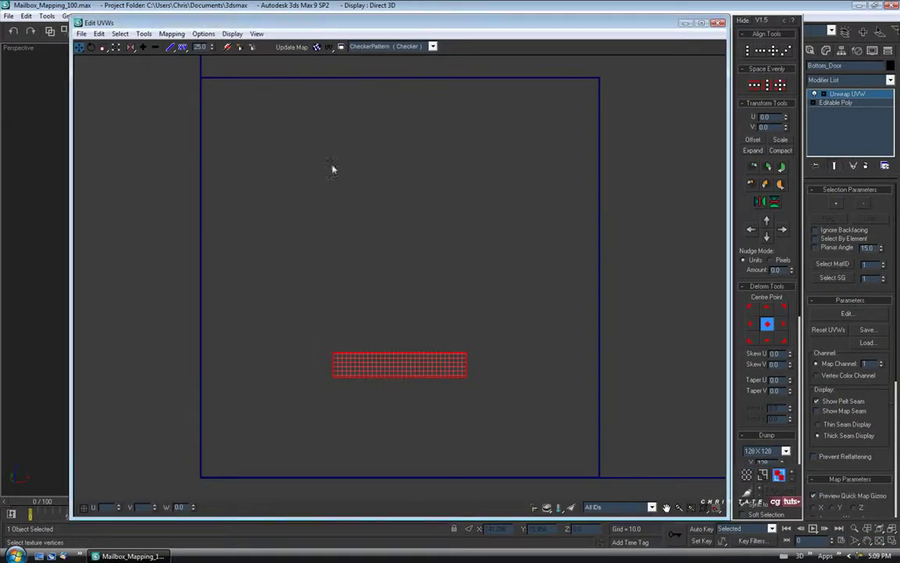
left_click(172, 33)
left_click(181, 46)
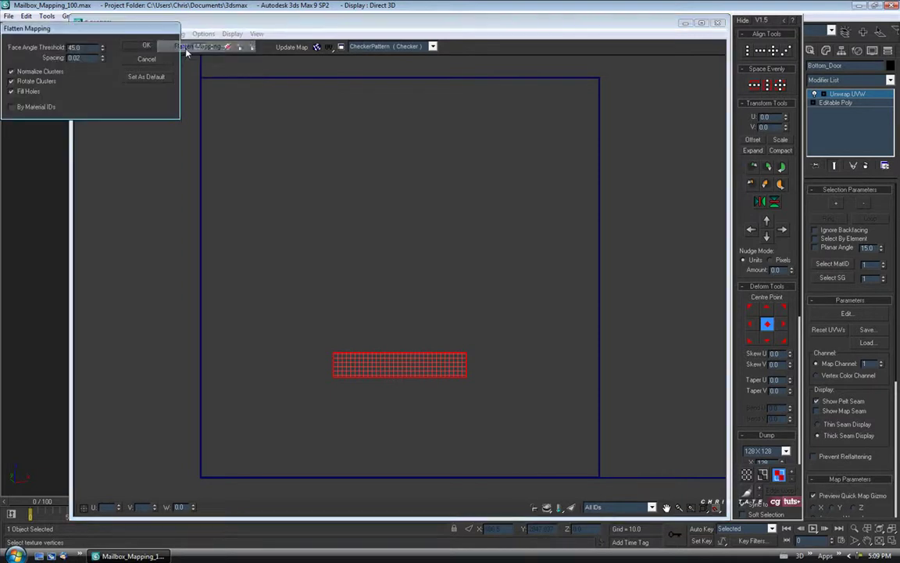
left_click(147, 46)
Move the UV editor aside to expose the door and assign the checker material to Bottom_Door.
left_click(346, 28)
left_click_drag(347, 28, 640, 61)
middle_click_drag(316, 233, 228, 218)
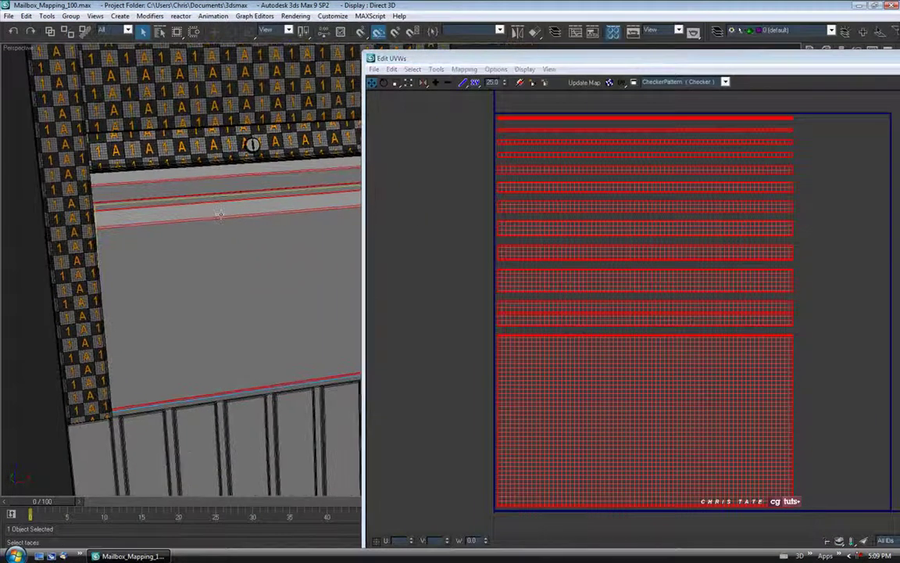
key("m")
left_click_drag(140, 106, 226, 253)
left_click(198, 63)
middle_click_drag(248, 250, 202, 247)
Rotate all of Bottom_Door's flattened UV pieces half a turn so the checker letters read upright.
left_click(546, 274)
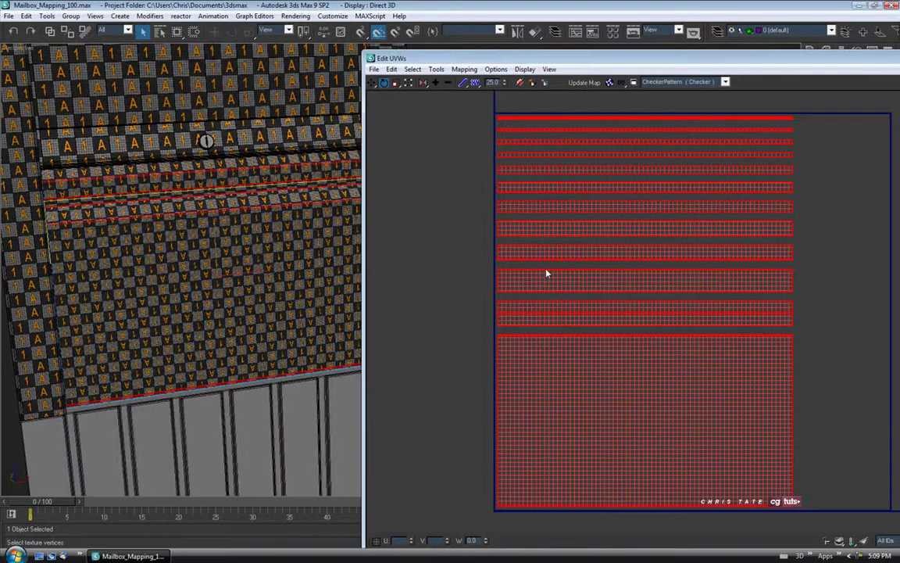
left_click_drag(558, 289, 569, 91)
middle_click_drag(422, 322, 410, 305)
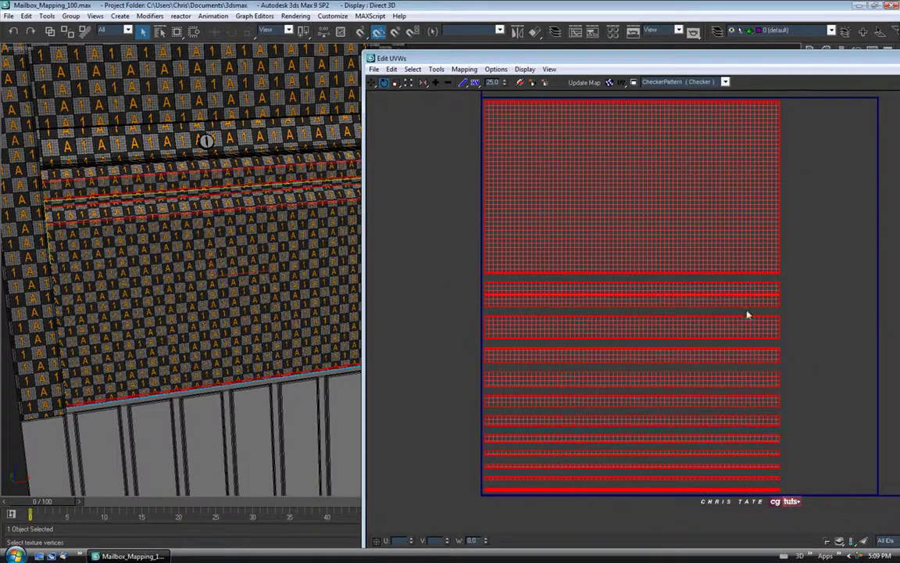
Reposition and shrink the UV editor window so both the door and the UV tools fit on screen.
middle_click_drag(743, 315, 647, 314)
left_click_drag(581, 56, 433, 27)
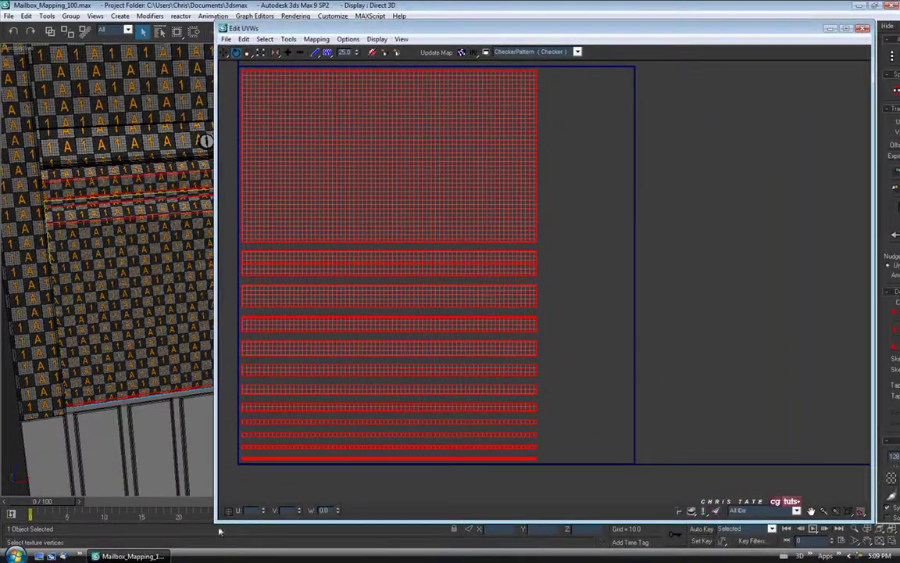
left_click_drag(214, 523, 408, 450)
left_click_drag(538, 36, 387, 60)
middle_click_drag(489, 204, 598, 181)
In edge selection, select the bottom edge of Bottom_Door's large panel and stitch its matching strip to it.
left_click(759, 437)
scroll(465, 279, "up", 3)
left_click(465, 230)
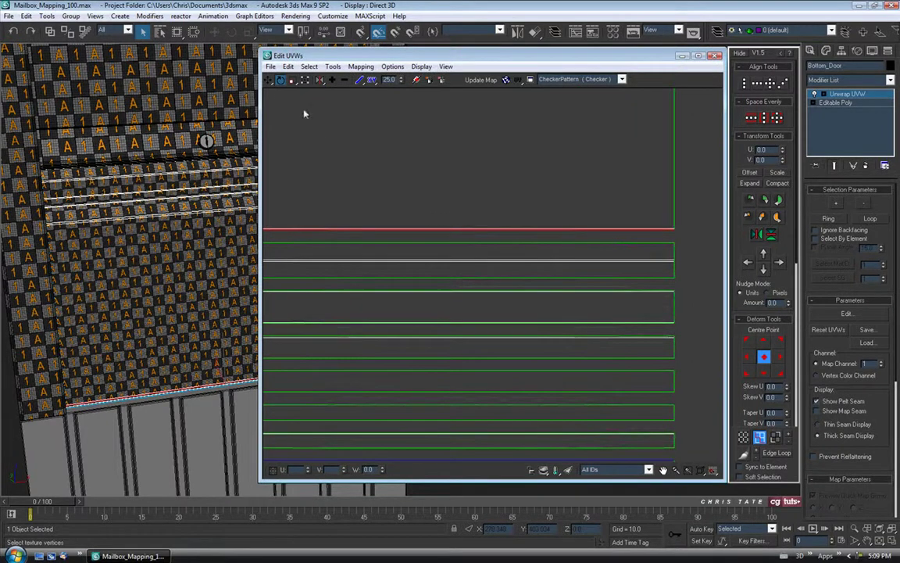
left_click(271, 80)
scroll(411, 229, "up", 2)
right_click(412, 230)
left_click(344, 246)
scroll(459, 293, "down", 3)
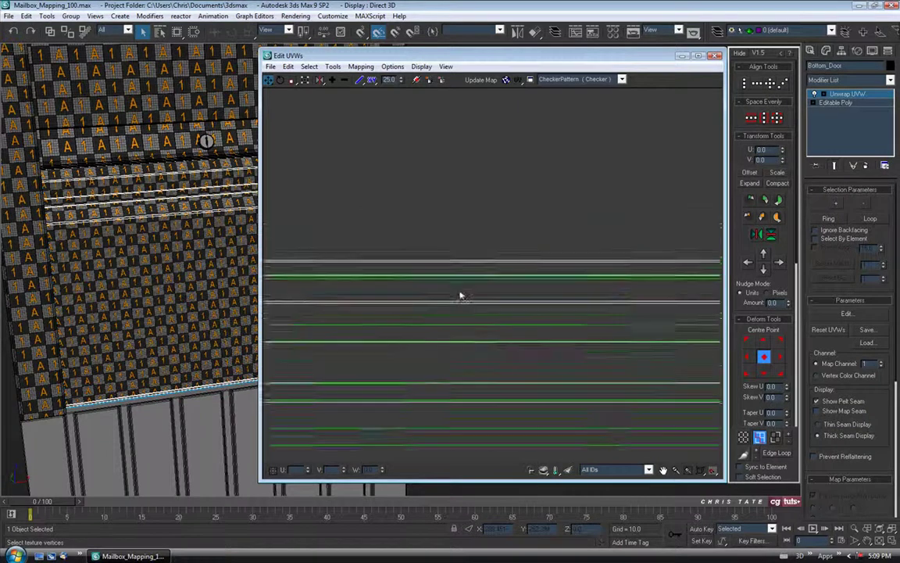
Move Bottom_Door's large island and the overlapping strip upward as whole elements to open gaps between the pieces.
left_click(775, 438)
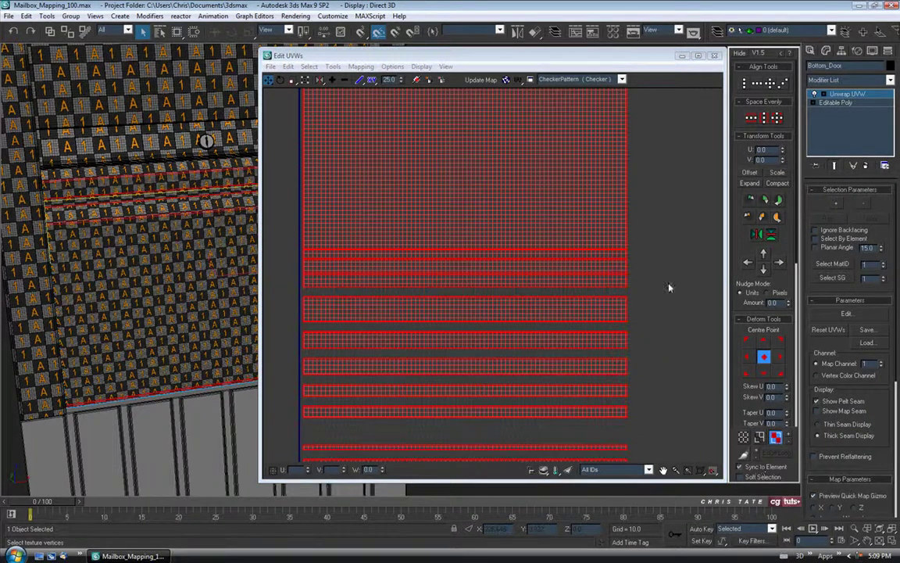
left_click(659, 312)
left_click(465, 184)
left_click_drag(506, 263, 507, 241)
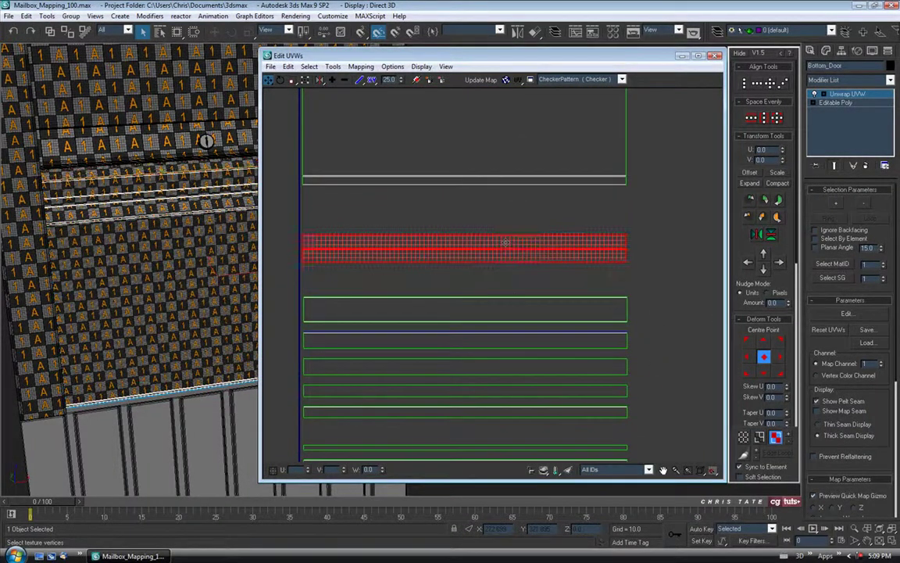
Return to edge selection, select the large island's bottom edge and stitch the next matching strip to it.
left_click(760, 438)
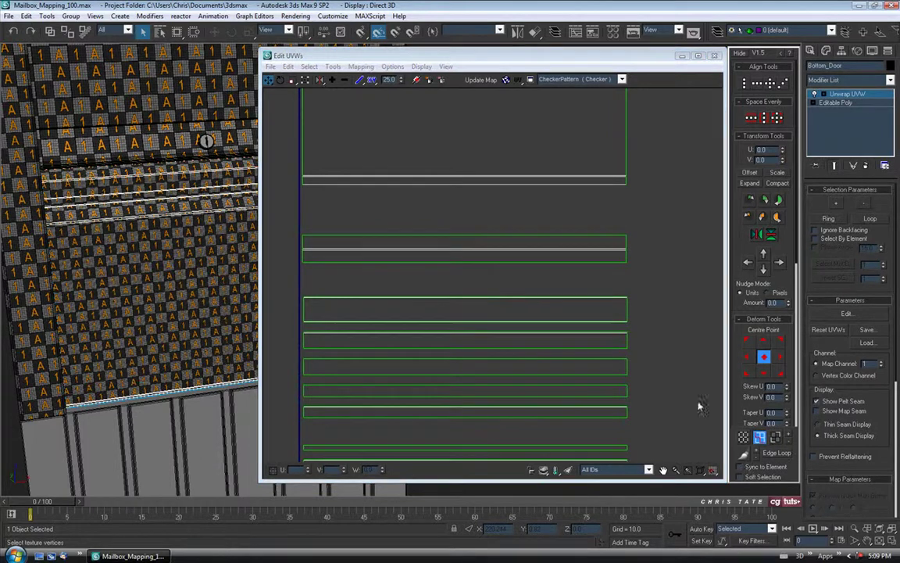
scroll(447, 234, "up", 3)
left_click(443, 203)
right_click(443, 202)
left_click(452, 254)
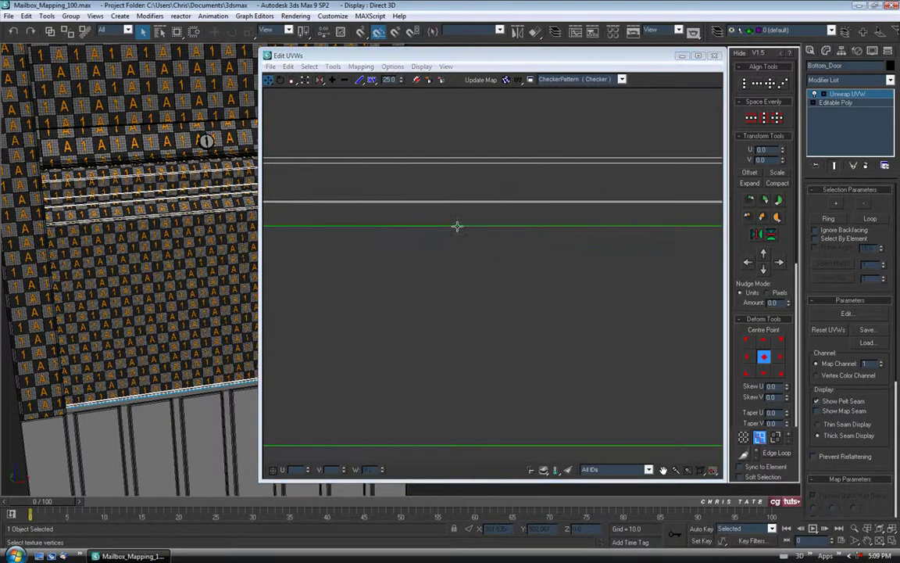
Stitch two more matching strips in succession onto the lowest edge of the Bottom_Door island.
left_click(457, 226)
right_click(457, 226)
left_click(379, 280)
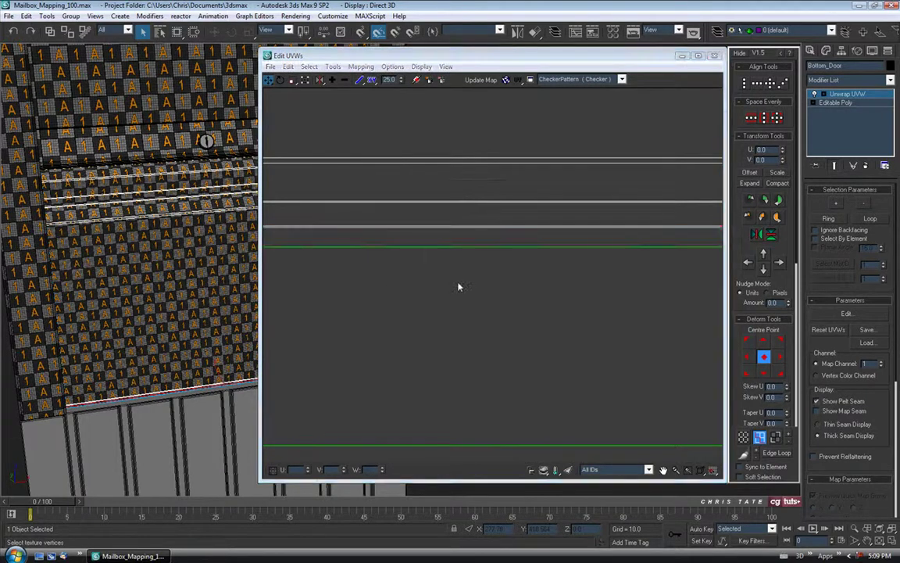
left_click(471, 196)
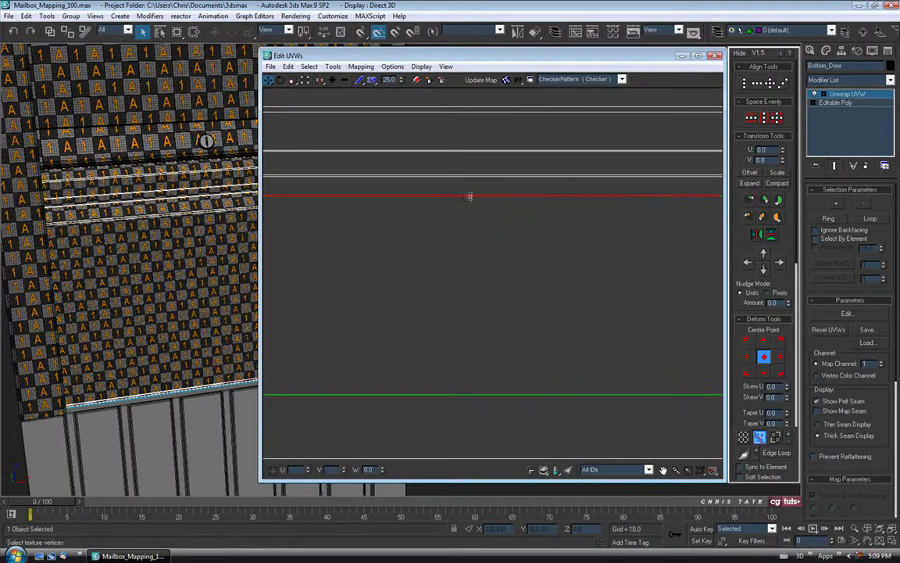
right_click(469, 194)
left_click(457, 243)
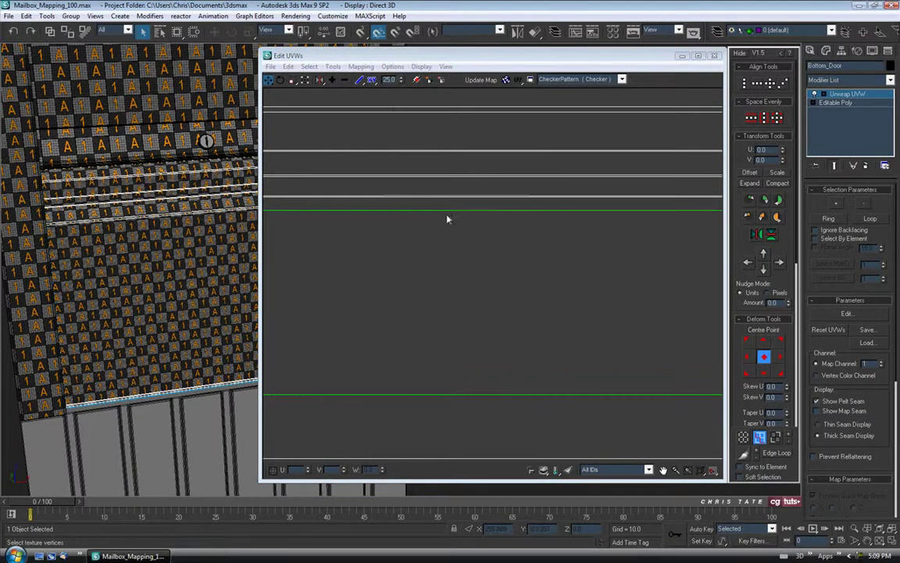
Turn off shading in the viewport to check the door's lower edge, and stitch the matching strip to the island's top edge.
middle_click_drag(162, 349, 156, 341)
key("F3")
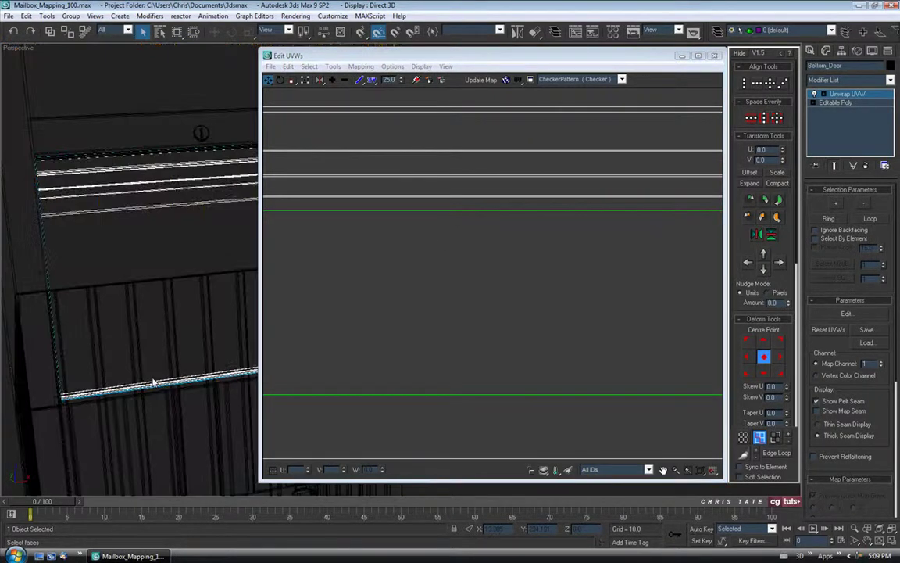
middle_click_drag(154, 383, 379, 340, "alt")
left_click(400, 210)
scroll(475, 339, "down", 5)
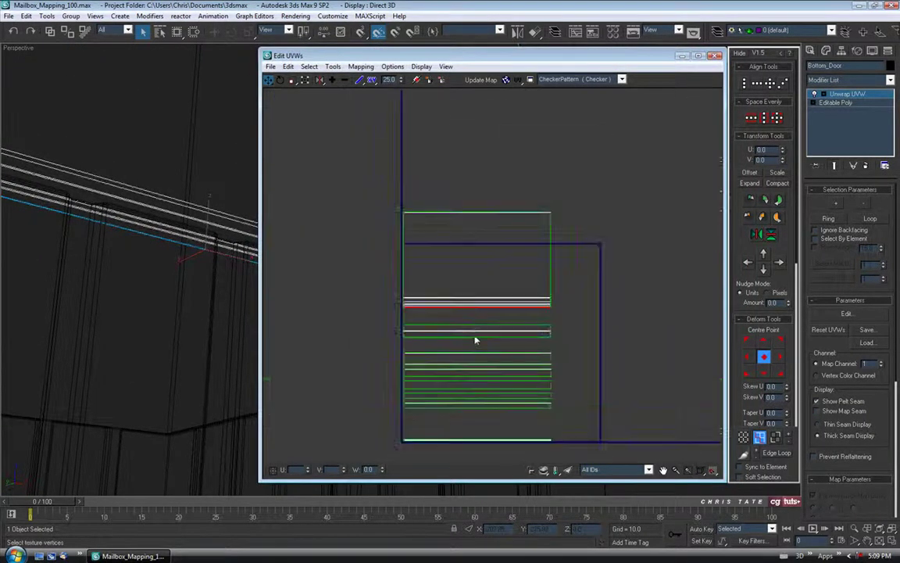
scroll(469, 336, "up", 6)
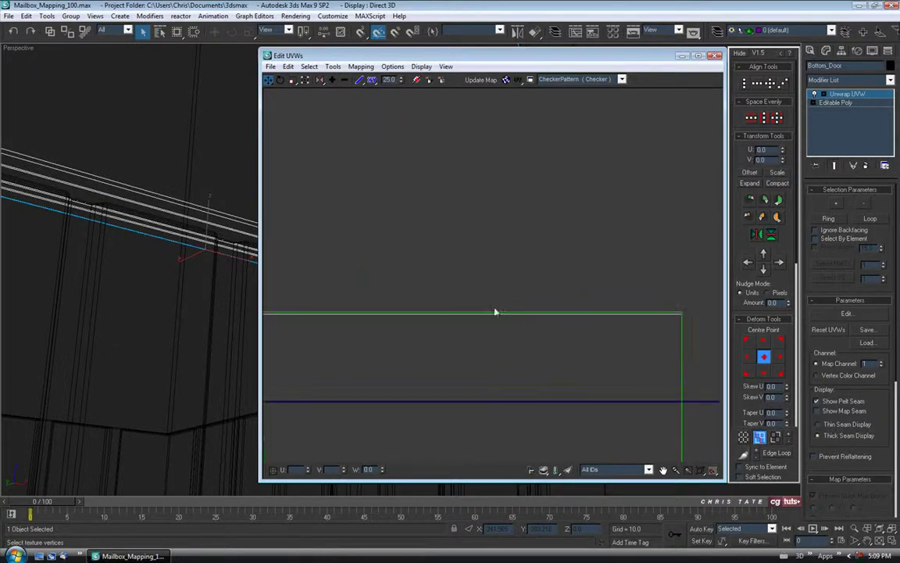
left_click(492, 312)
key("s")
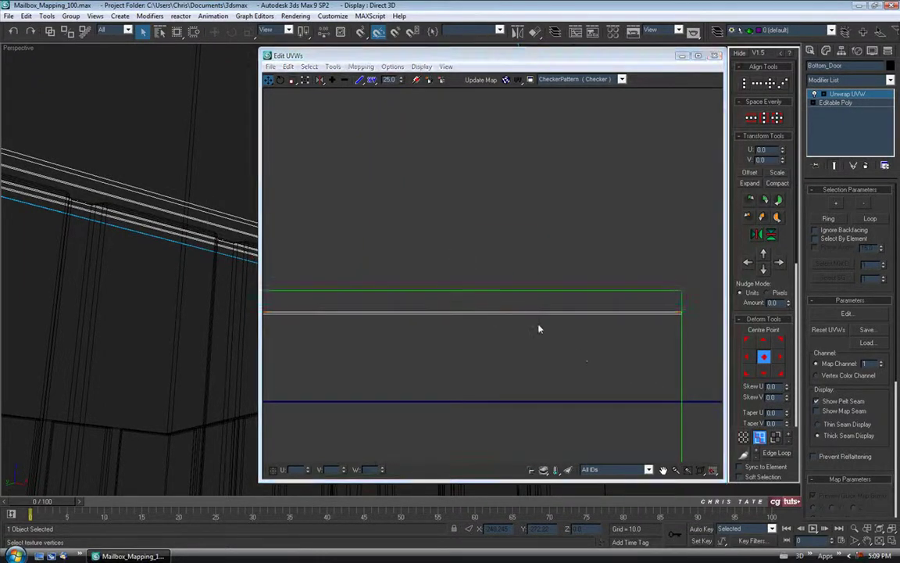
Stitch three more matching strips in succession onto the top edge of the Bottom_Door island.
left_click(511, 291)
key("s")
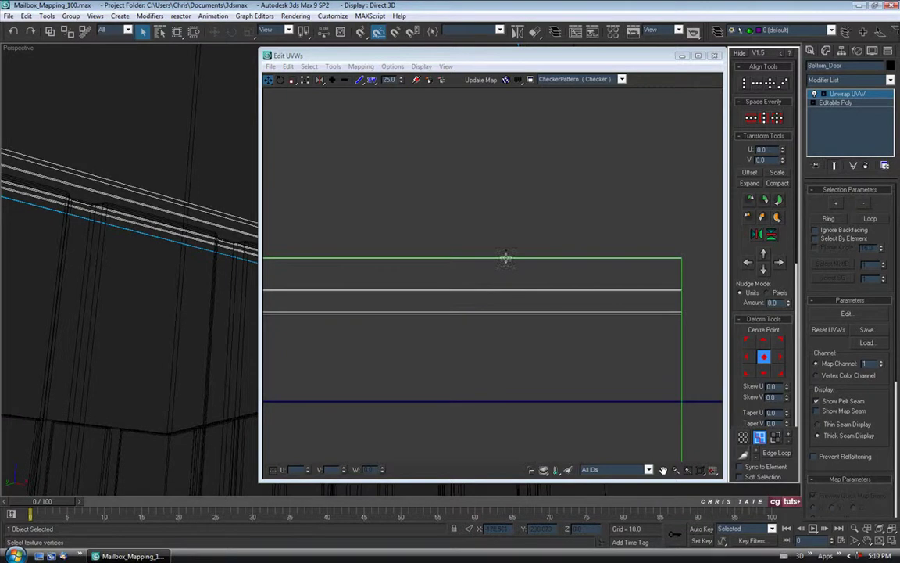
left_click(505, 257)
key("s")
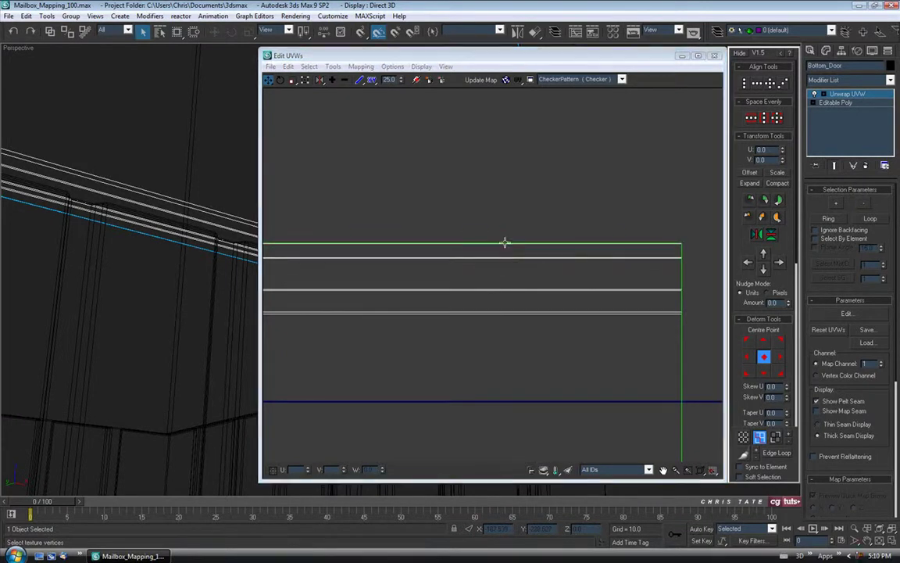
left_click(505, 244)
right_click(504, 242)
left_click(477, 286)
Select the new uppermost edge among the closely spaced lines and stitch its matching strip to the island.
middle_click_drag(490, 271, 496, 267)
left_click(496, 266)
left_click(496, 279)
scroll(492, 307, "up", 3)
middle_click_drag(492, 307, 488, 267)
left_click(488, 267)
right_click(486, 270)
left_click(475, 314)
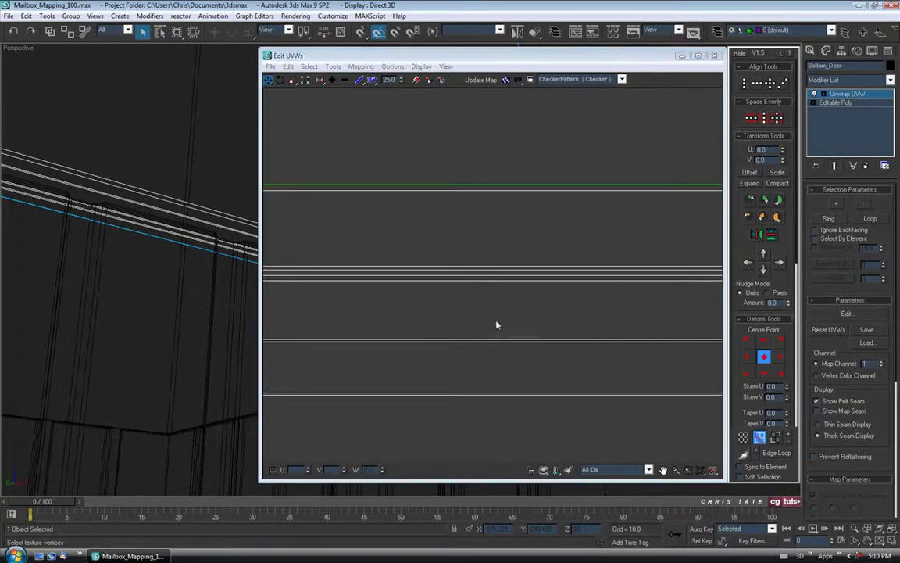
Stitch the last separate strip onto the island's top edge to complete the single Bottom_Door island.
scroll(498, 317, "down", 5)
scroll(499, 319, "down", 3)
middle_click_drag(499, 319, 501, 206)
left_click(497, 208)
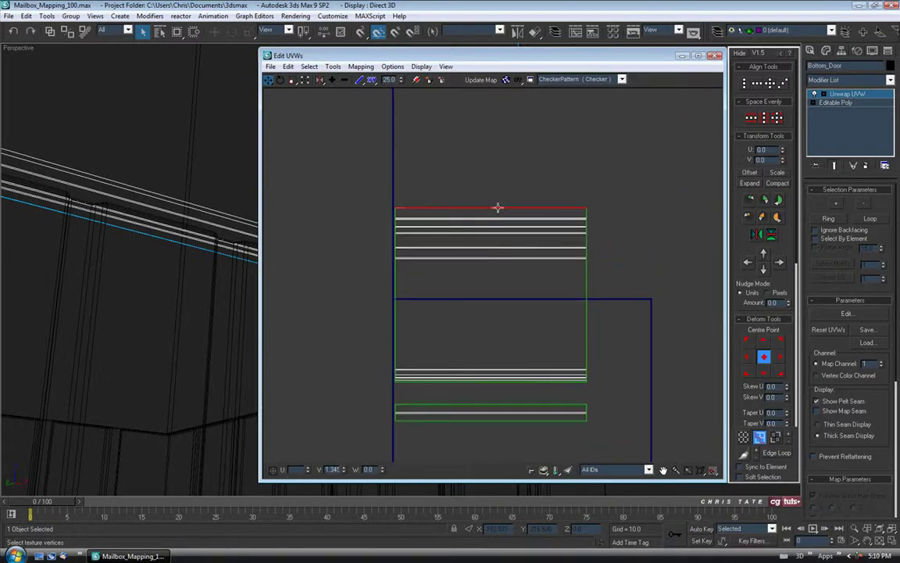
scroll(497, 243, "up", 4)
scroll(497, 243, "down", 6)
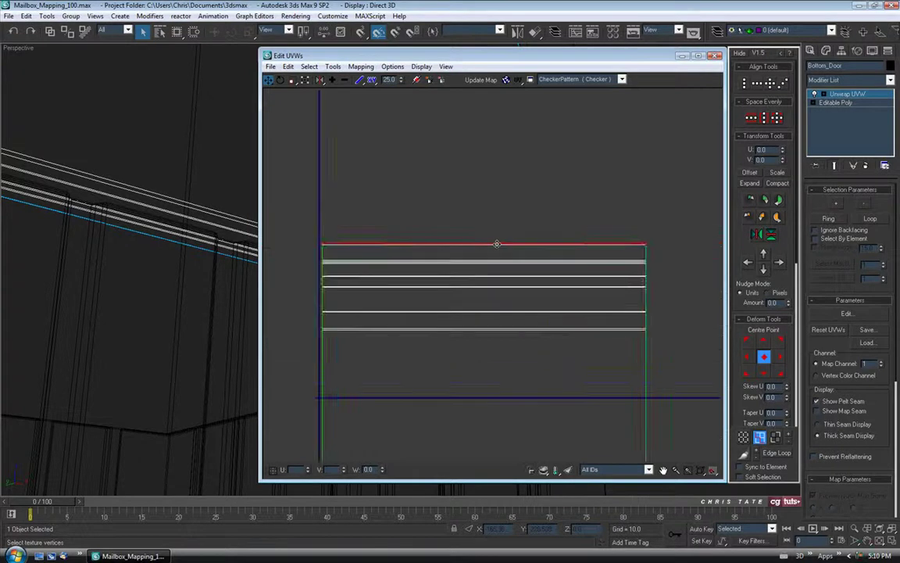
right_click(497, 248)
left_click(467, 288)
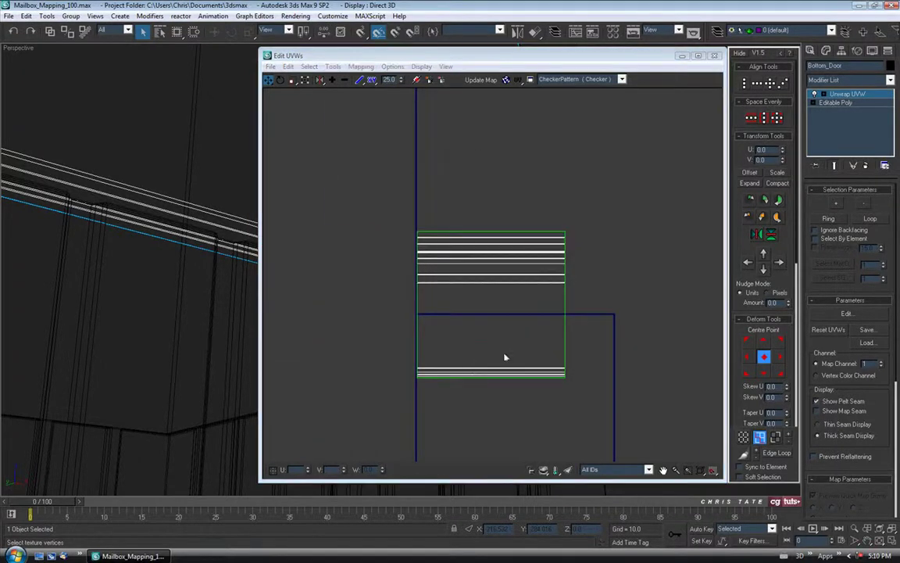
In face selection with Sync to Element enabled, select the entire Bottom_Door island.
middle_click_drag(504, 357, 509, 332)
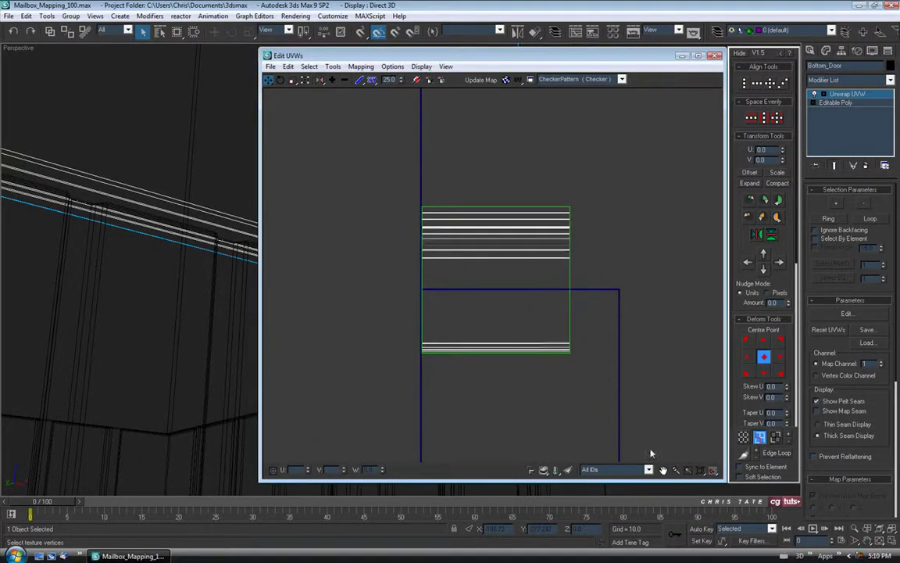
left_click(775, 437)
left_click(739, 466)
left_click(489, 324)
scroll(215, 284, "up", 3)
Narrow the UV editor and scale the island down until the door's checker squares match the neighbouring mailbox body.
mouse_move(215, 283)
middle_mouse_down("alt")
mouse_move(164, 305)
mouse_move(138, 331)
middle_mouse_up("alt")
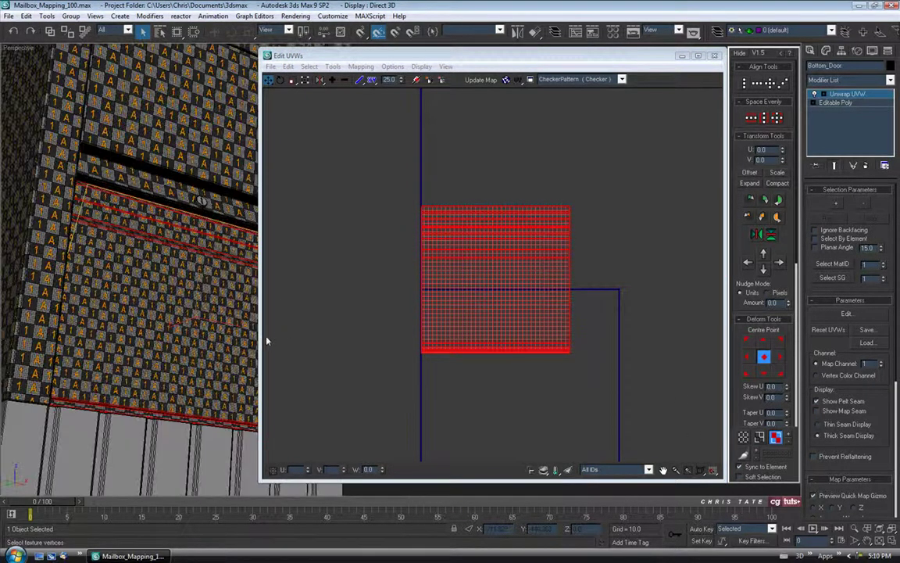
left_click_drag(261, 331, 467, 335)
middle_click_drag(328, 328, 272, 315, "alt")
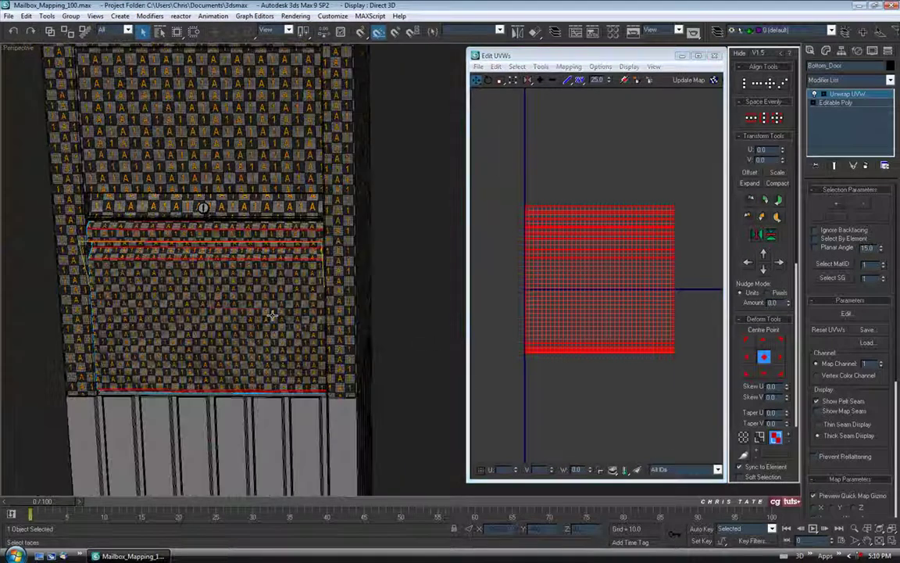
scroll(288, 322, "up", 3)
scroll(416, 239, "down", 1)
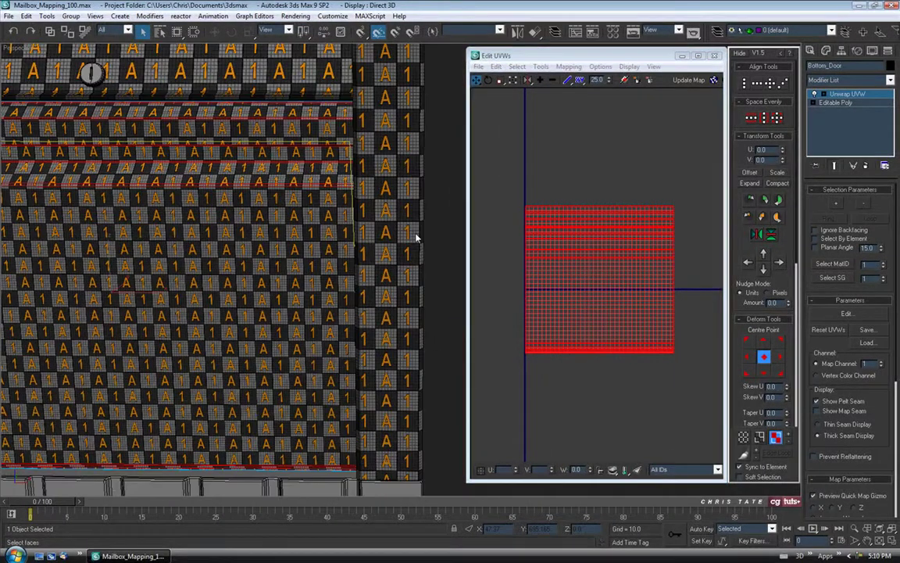
left_click(501, 80)
left_click_drag(601, 275, 596, 276)
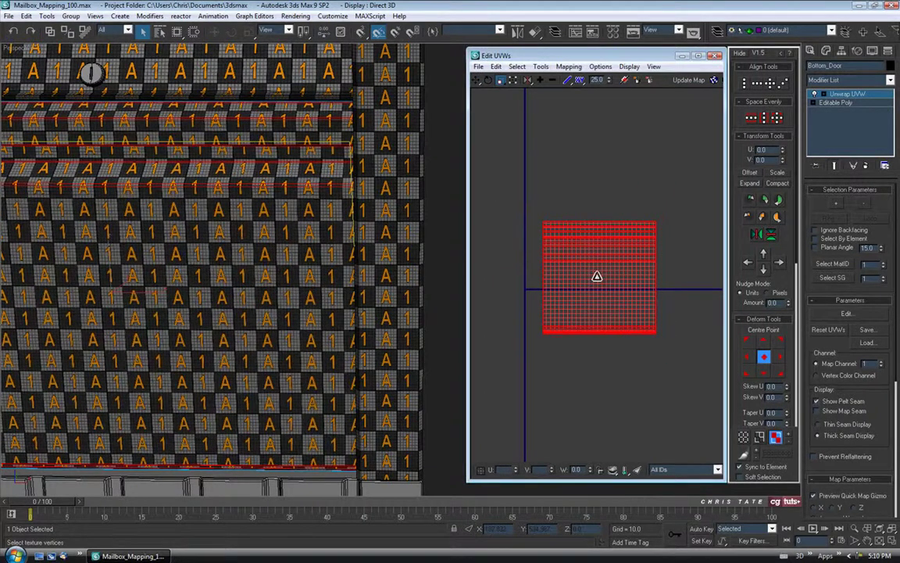
Move the Bottom_Door island outside the UV square, below its lower-left corner, and deselect it.
scroll(570, 336, "down", 7)
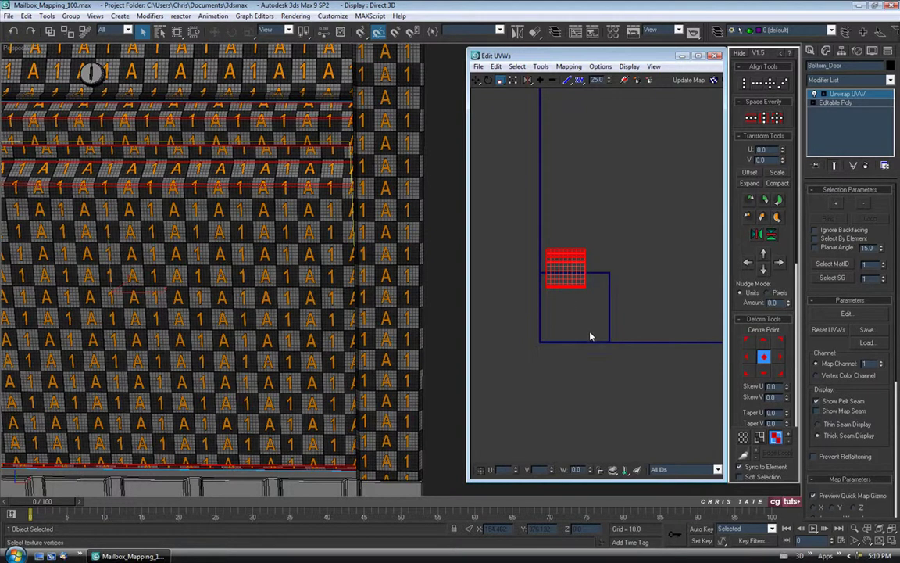
middle_click_drag(631, 288, 639, 254)
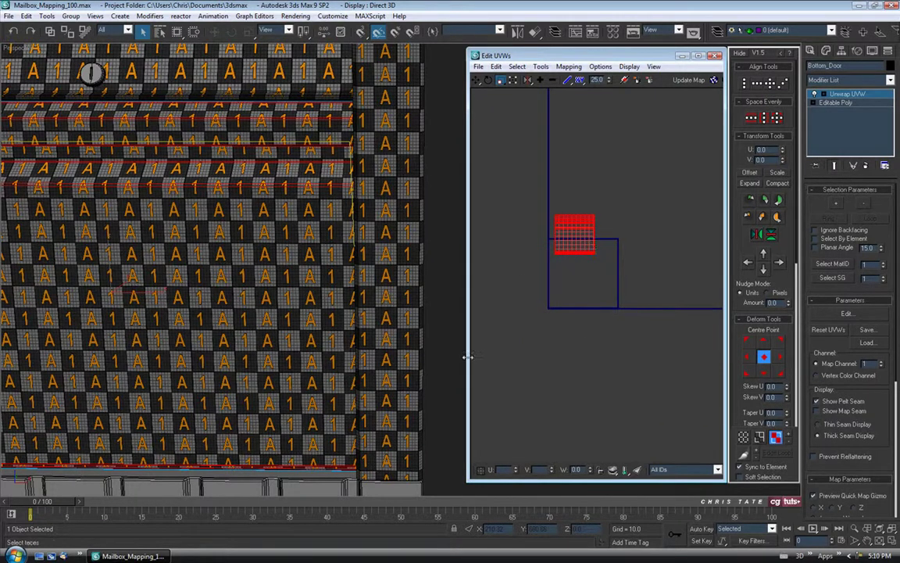
left_click(477, 80)
middle_click_drag(559, 321, 569, 188)
left_click_drag(569, 188, 525, 318)
left_click(568, 314)
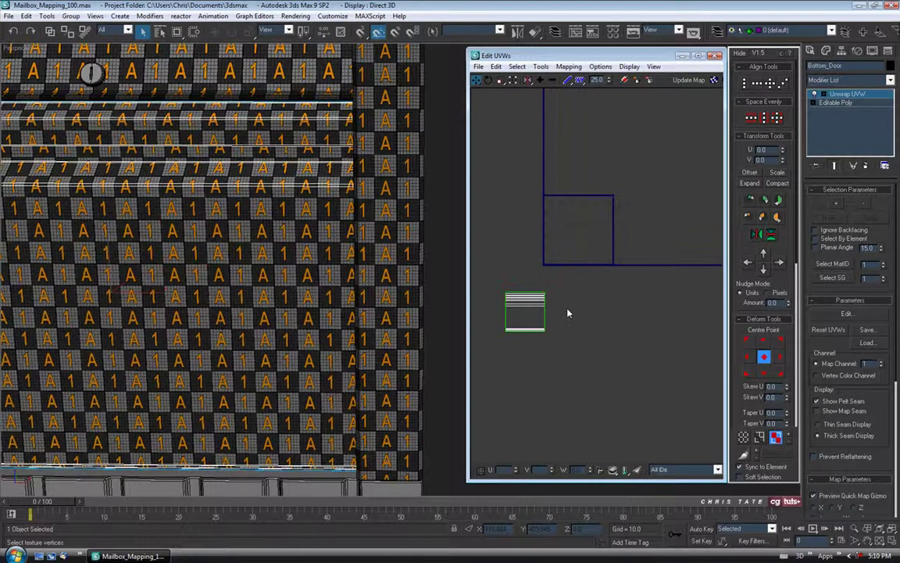
Close the UV editor, leave the Unwrap UVW face level, deselect Bottom_Door and view the whole mailbox.
left_click(715, 56)
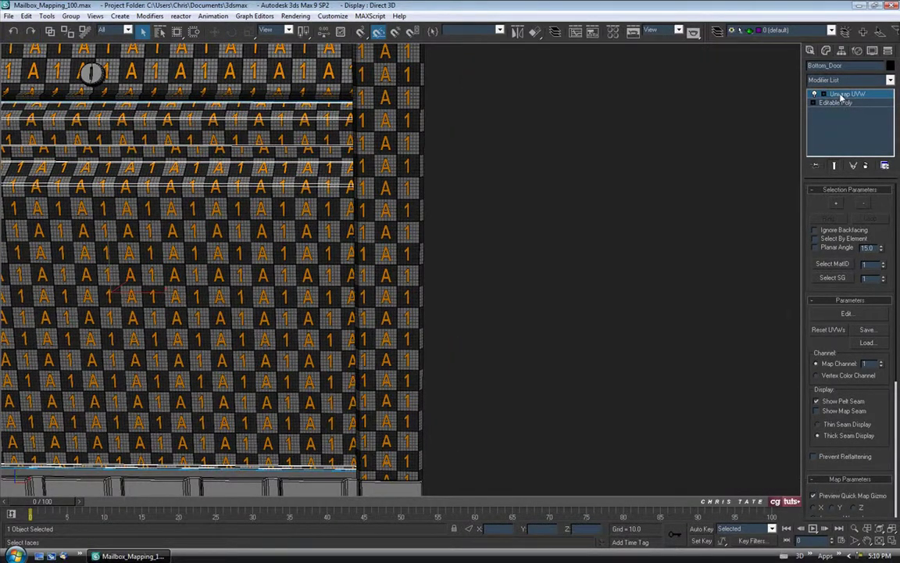
left_click(841, 94)
scroll(382, 273, "down", 3)
left_click(470, 281)
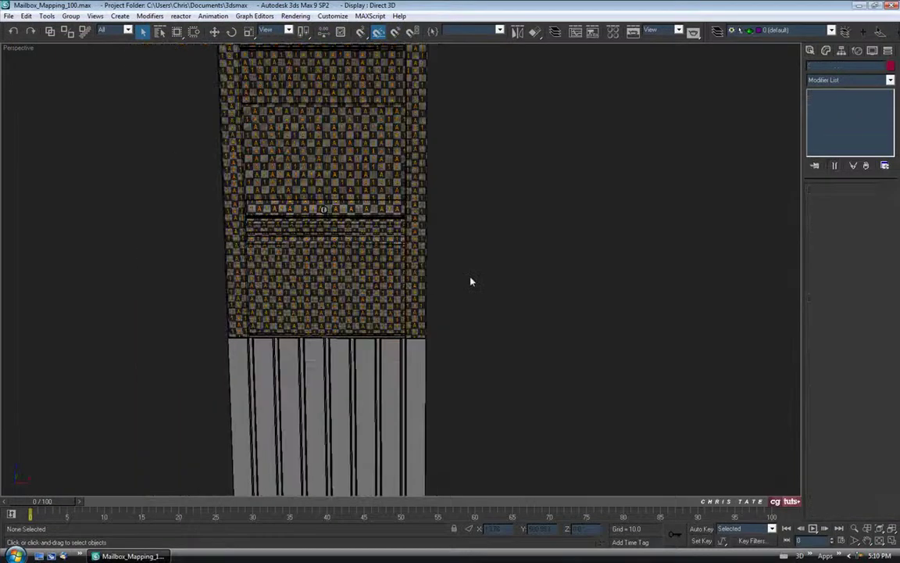
middle_click_drag(342, 310, 403, 314, "alt")
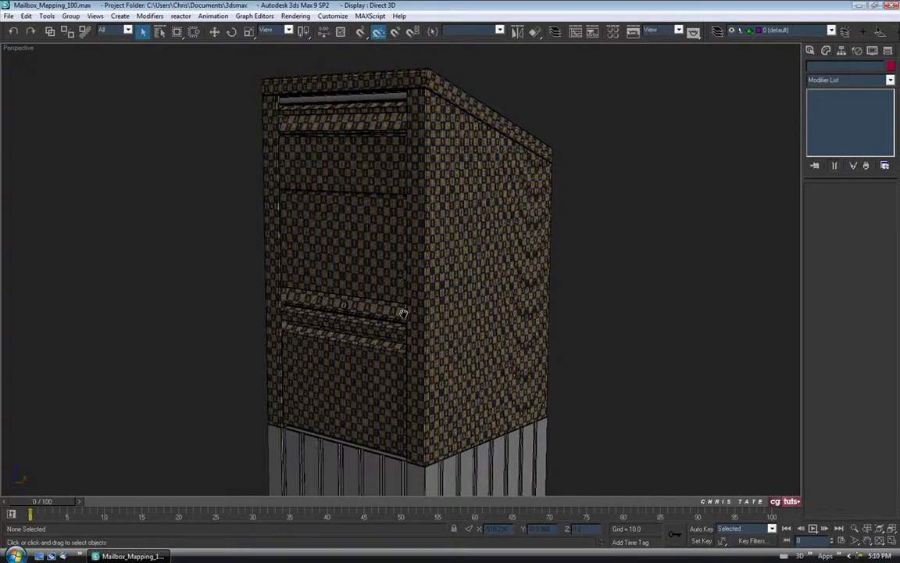
Save the scene as the next incremental version, Mailbox_Mapping_101.
left_click(8, 15)
left_click(23, 91)
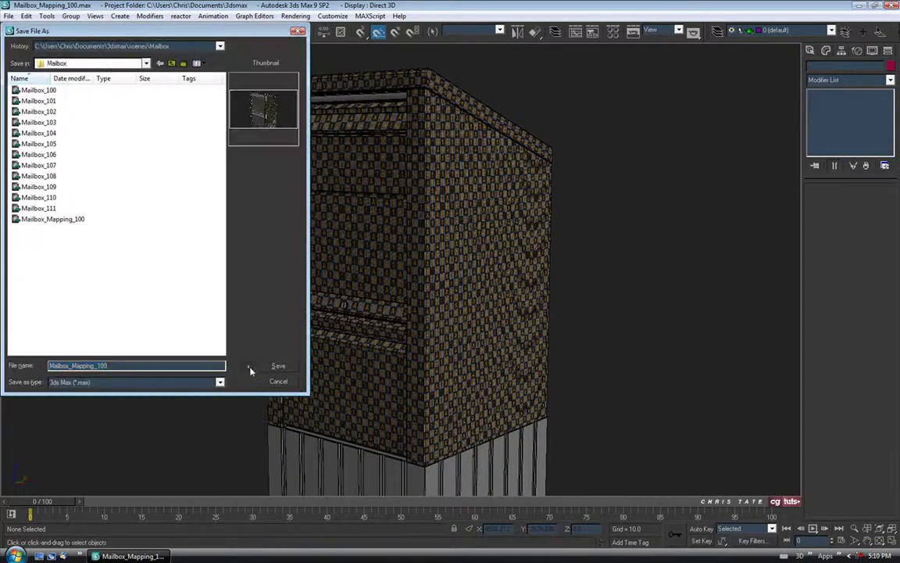
left_click(249, 368)
Select the mailbox's ribbed Base and start exporting only the selection, with the Desktop as destination folder.
middle_click_drag(250, 372, 482, 395, "alt")
left_click(404, 344)
middle_click_drag(437, 368, 413, 365, "alt")
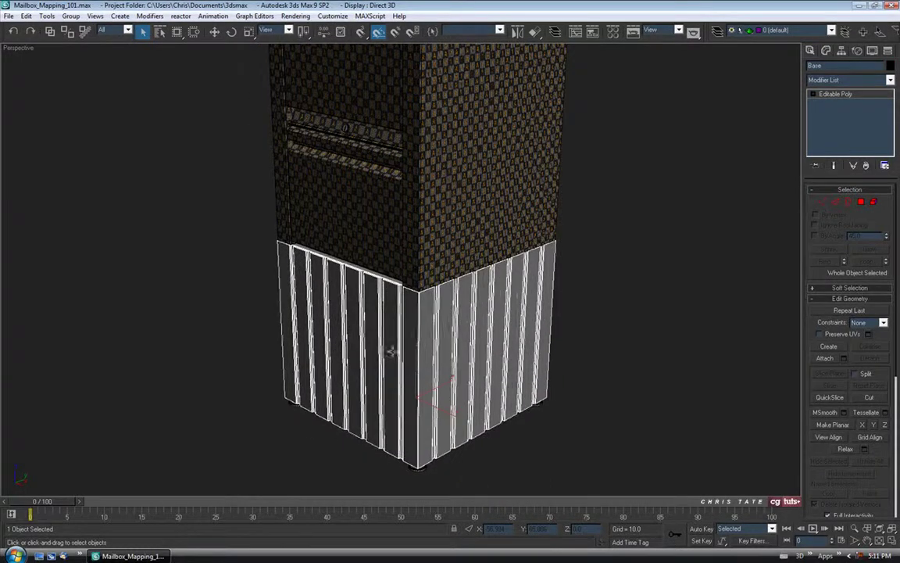
middle_click_drag(381, 306, 405, 294, "alt")
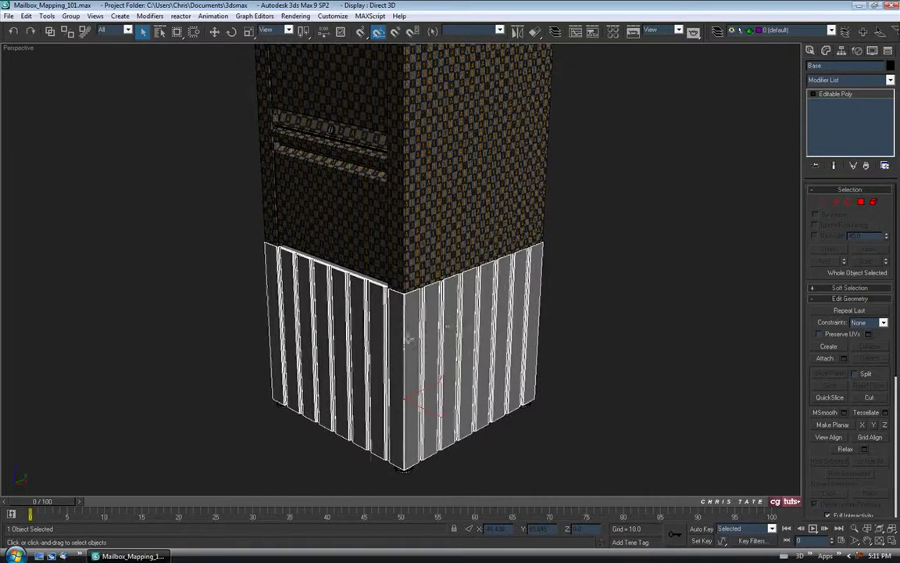
left_click(8, 15)
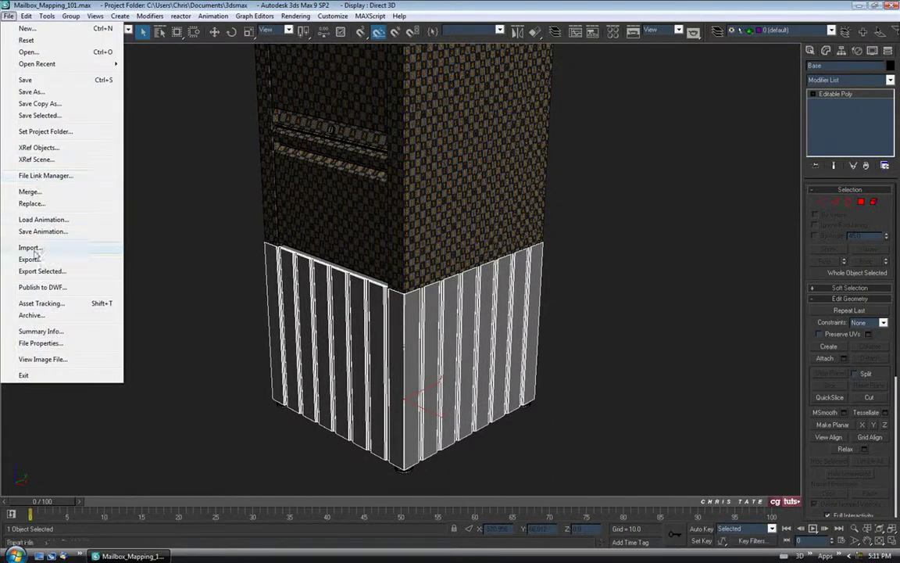
left_click(41, 270)
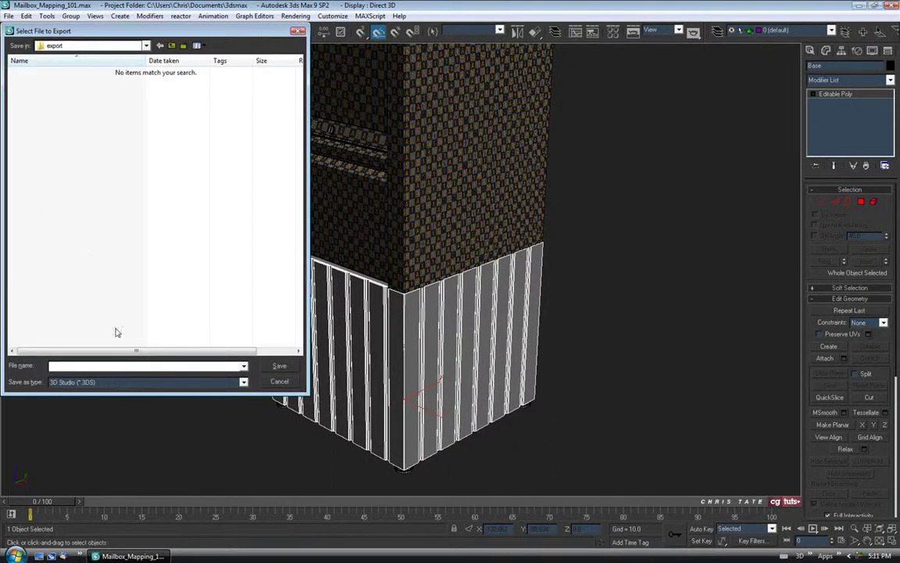
left_click(98, 47)
left_click(100, 73)
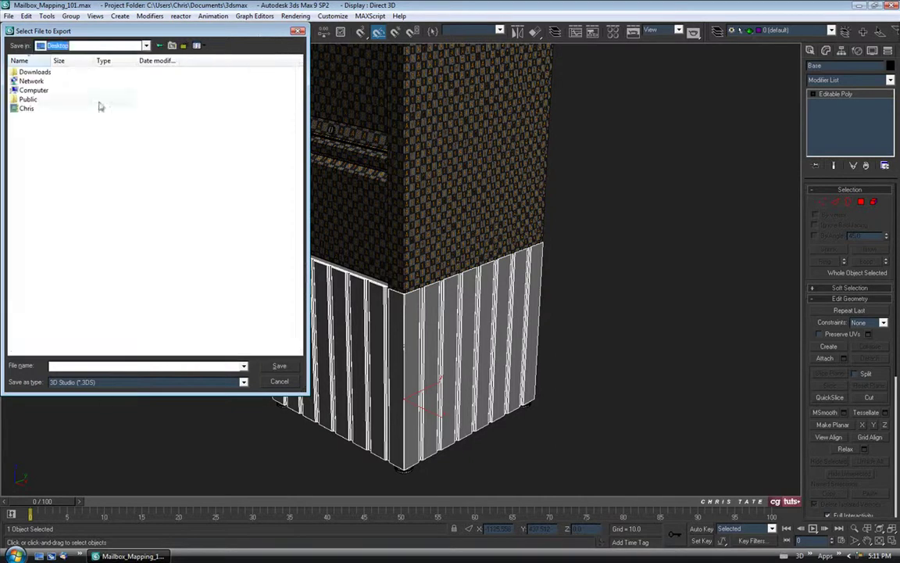
Export the selection as Base in the gw::OBJ-Exporter format with the existing exporter settings.
left_click(88, 383)
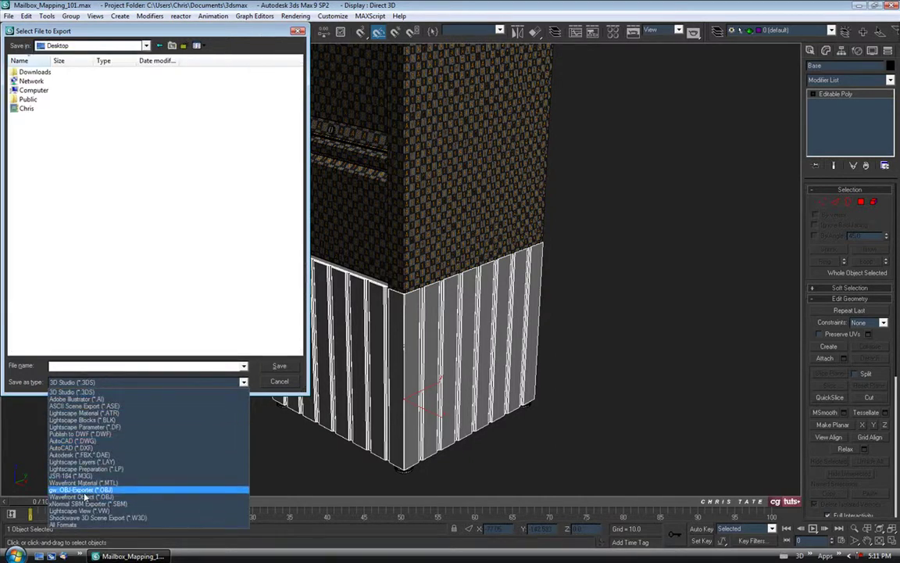
left_click(80, 490)
left_click(67, 365)
type("Base")
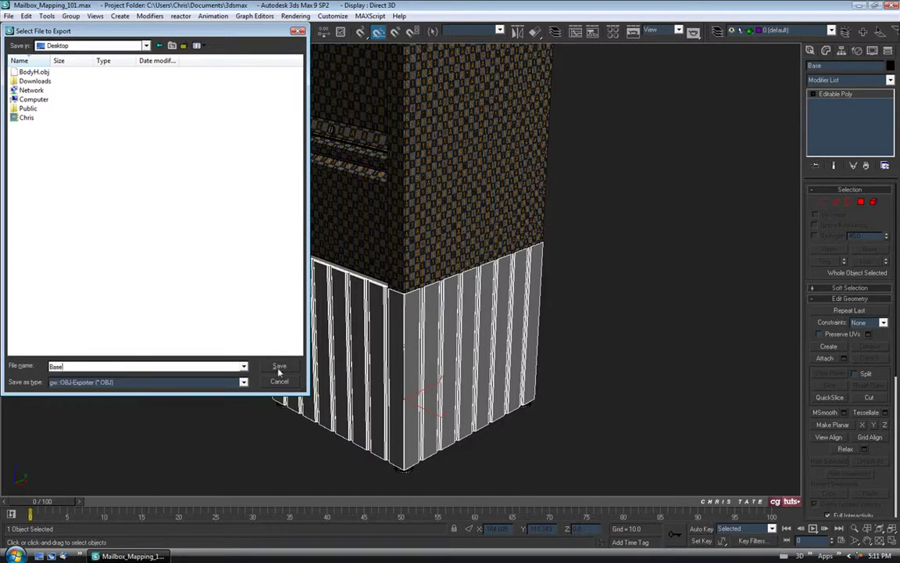
left_click(273, 366)
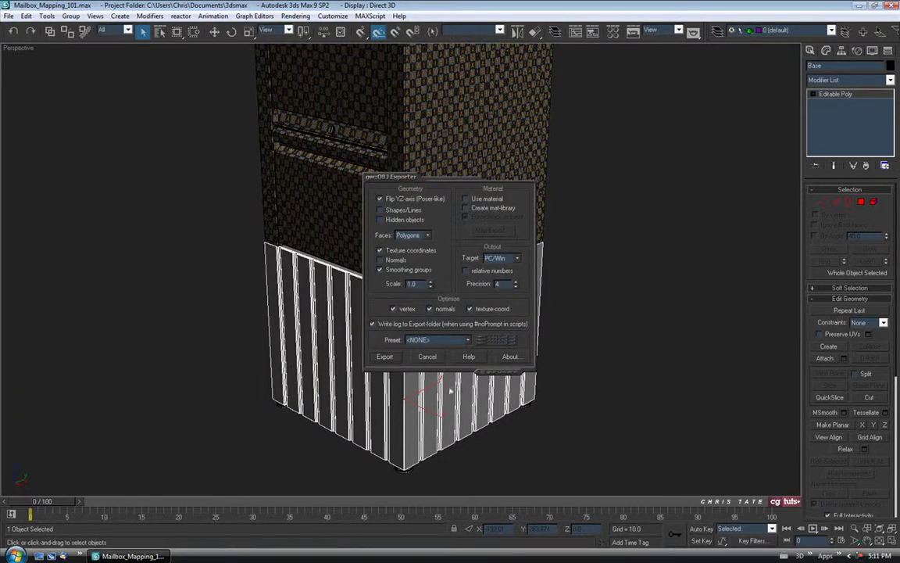
left_click(385, 357)
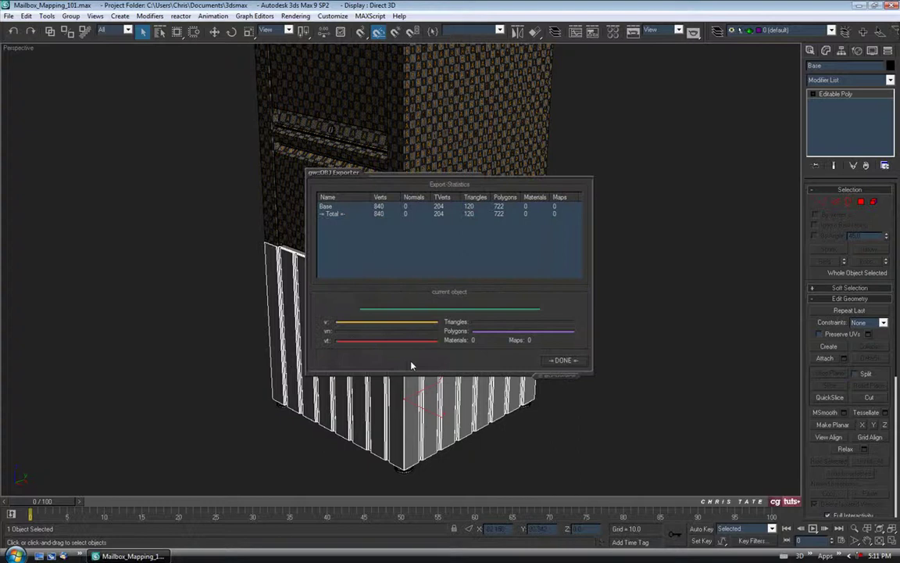
left_click(569, 361)
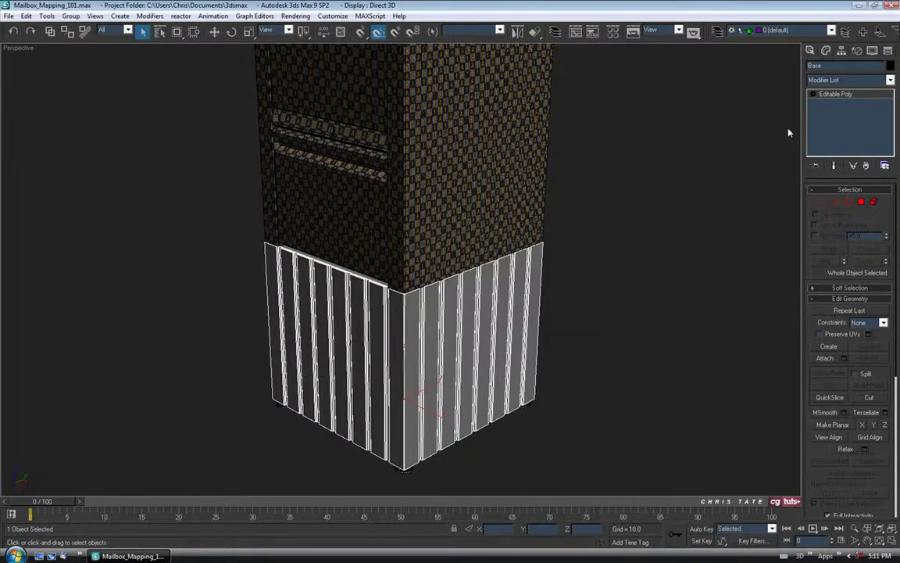
On the desktop, move the old BodyH.obj to the Recycle Bin and load Base.obj into UVLayout as Poly with new UVs.
left_click(862, 6)
left_click_drag(19, 347, 24, 68)
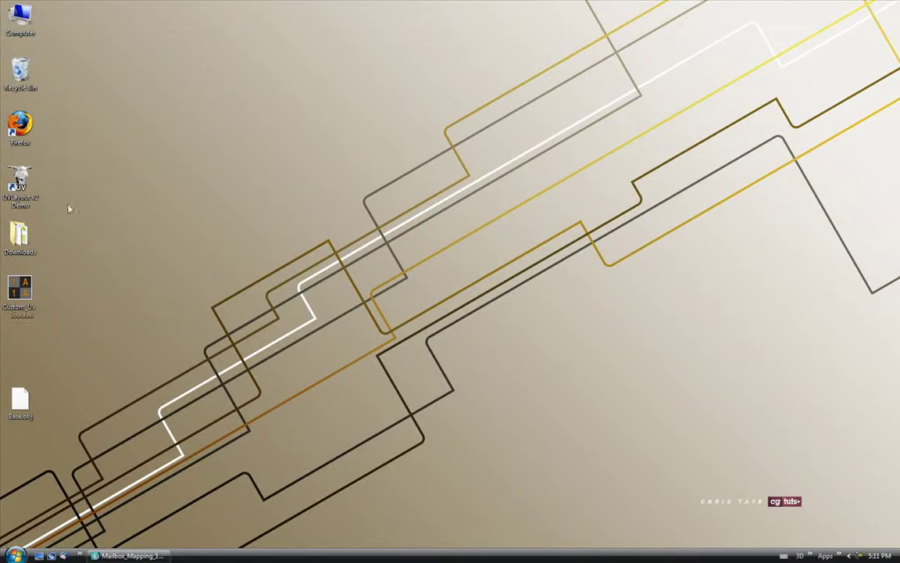
left_click_drag(20, 400, 26, 187)
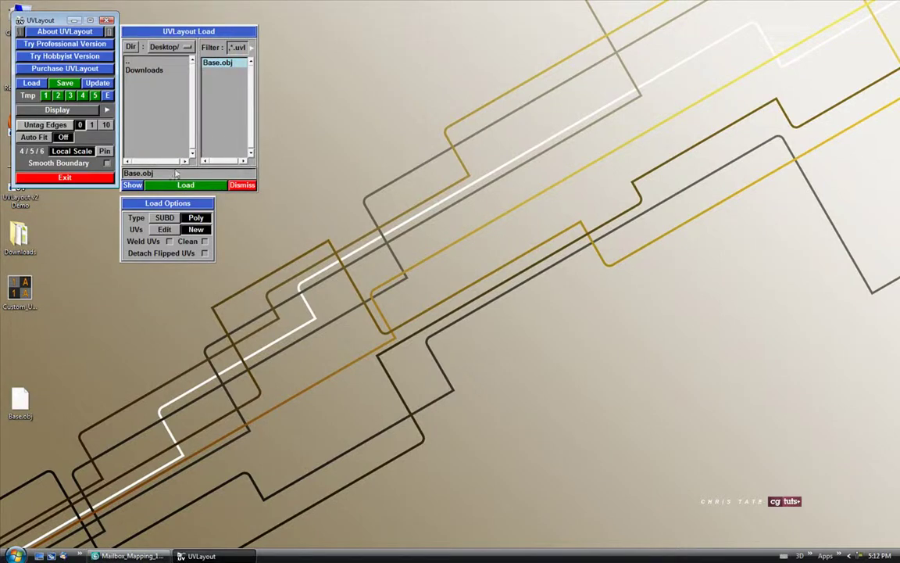
left_click(199, 187)
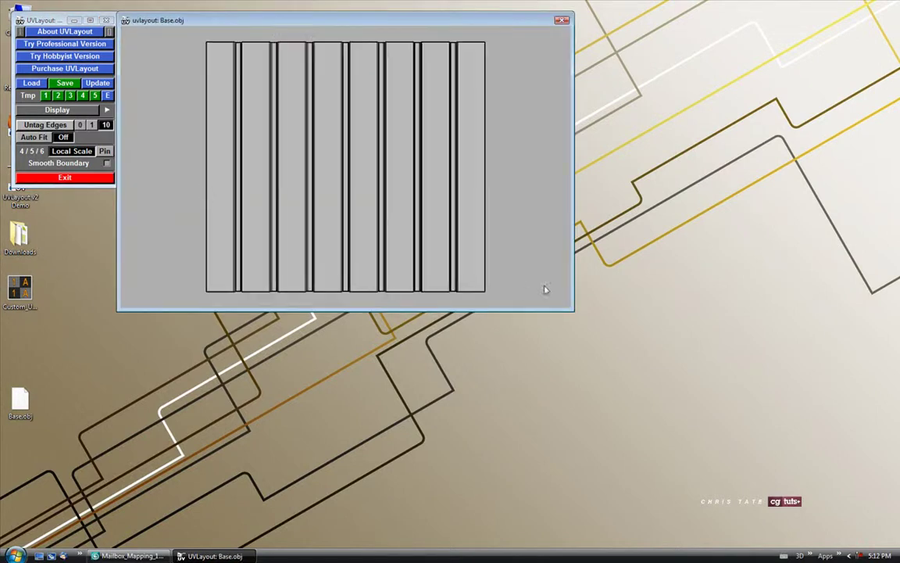
Enlarge the model window and mark the first cut edges just below the bevel on the Base's upper rim, starting from a corner.
left_click_drag(570, 311, 816, 544)
left_click_drag(328, 258, 440, 227)
mouse_move(440, 227)
right_mouse_down()
mouse_move(407, 207)
mouse_move(422, 225)
right_mouse_up()
mouse_move(425, 228)
left_mouse_down()
mouse_move(430, 287)
mouse_move(439, 233)
left_mouse_up()
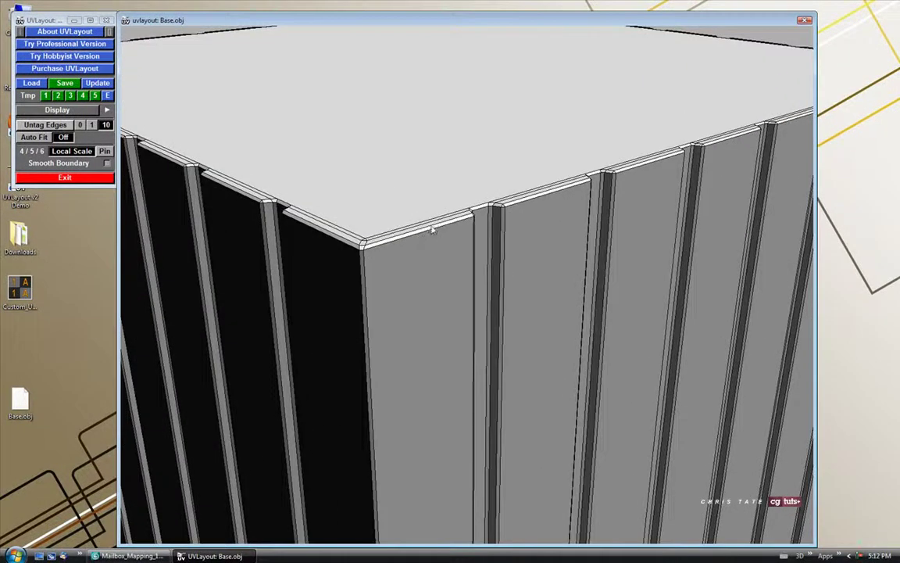
key("c")
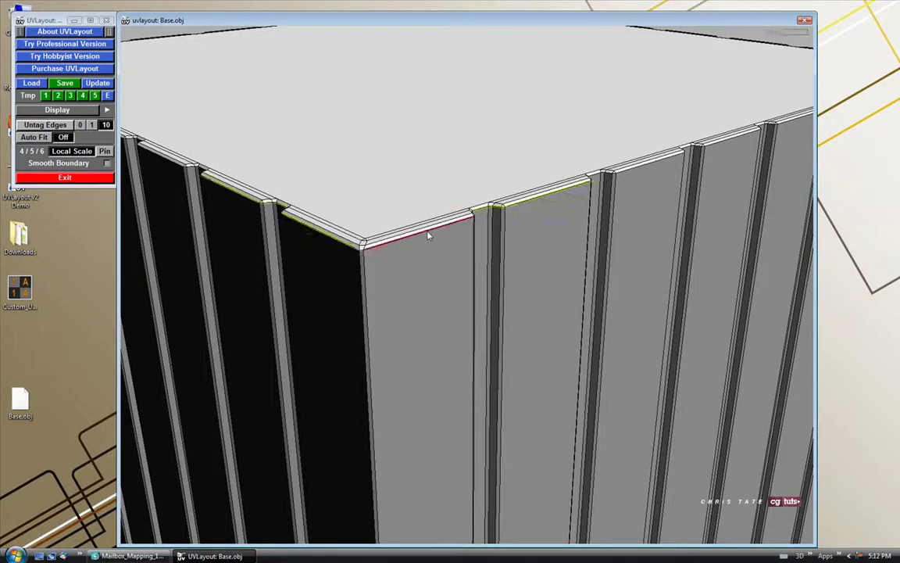
mouse_move(512, 237)
left_mouse_down()
mouse_move(408, 287)
mouse_move(493, 236)
left_mouse_up()
key("c")
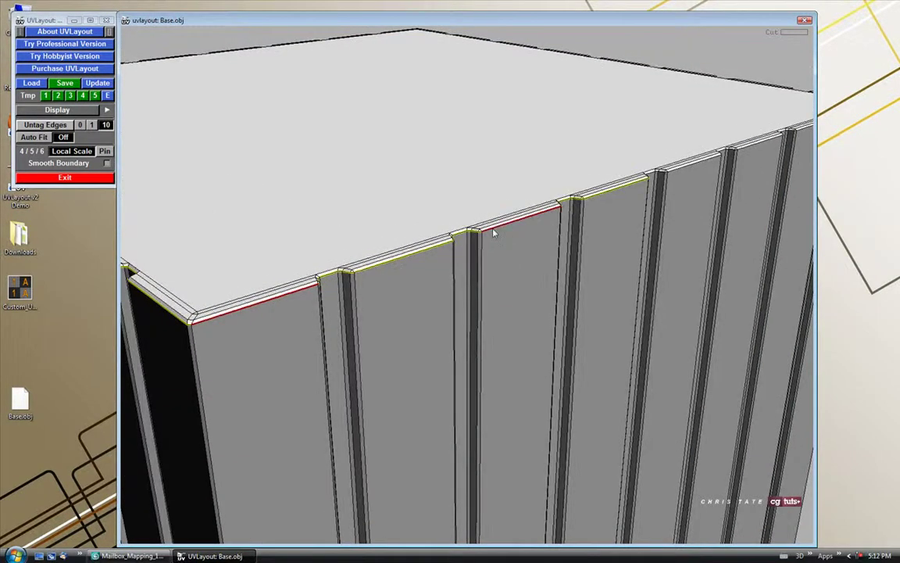
Extend the upper-rim cut line along the adjacent ribbed side and around its corner.
left_click_drag(653, 200, 564, 282)
key("c")
left_click_drag(611, 304, 574, 311)
left_click_drag(666, 316, 458, 282)
key("c")
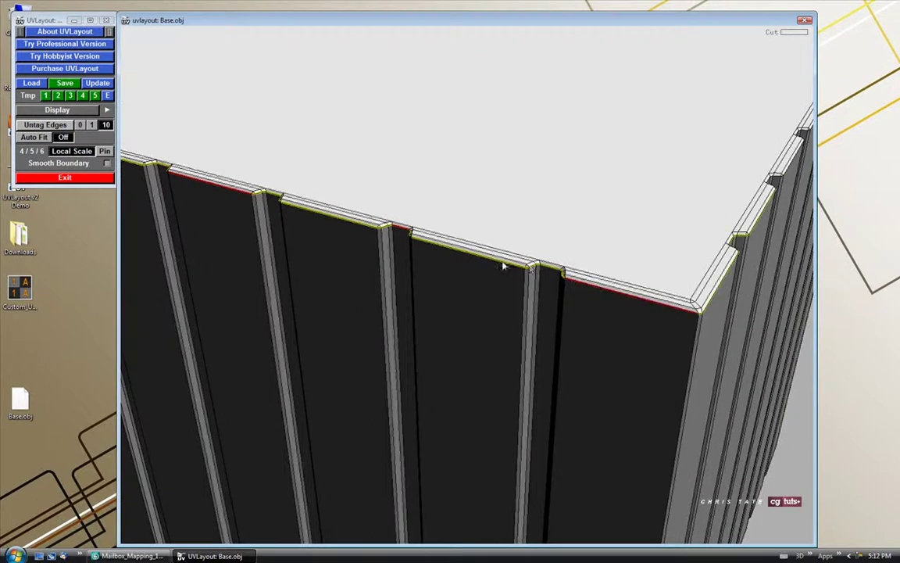
left_click_drag(654, 360, 613, 360)
key("c")
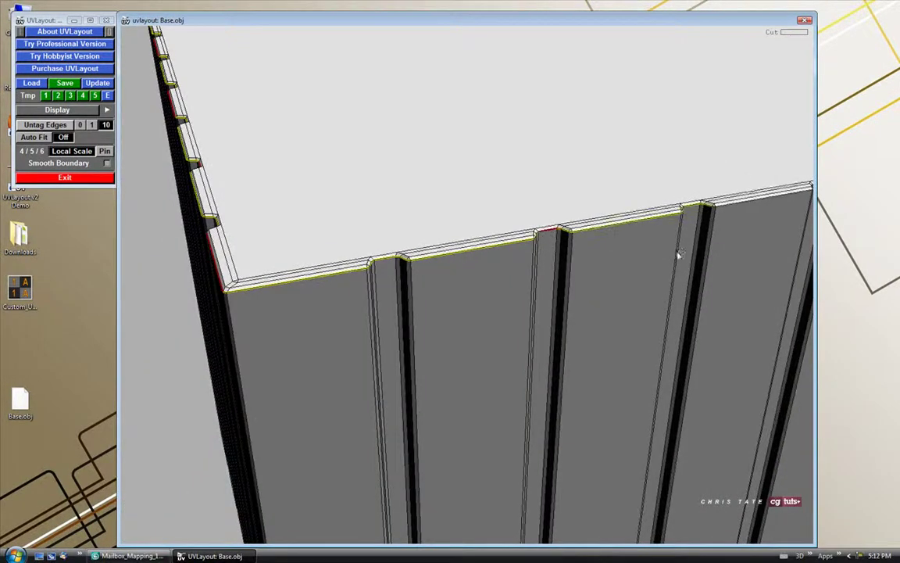
Mark the upper-rim cut edges along the third ribbed side, continuing around to the fourth.
left_click_drag(679, 251, 658, 255)
key("c")
mouse_move(750, 261)
middle_mouse_down()
mouse_move(635, 290)
mouse_move(492, 289)
middle_mouse_up()
key("c")
middle_click_drag(703, 301, 645, 311)
left_click_drag(645, 311, 504, 262)
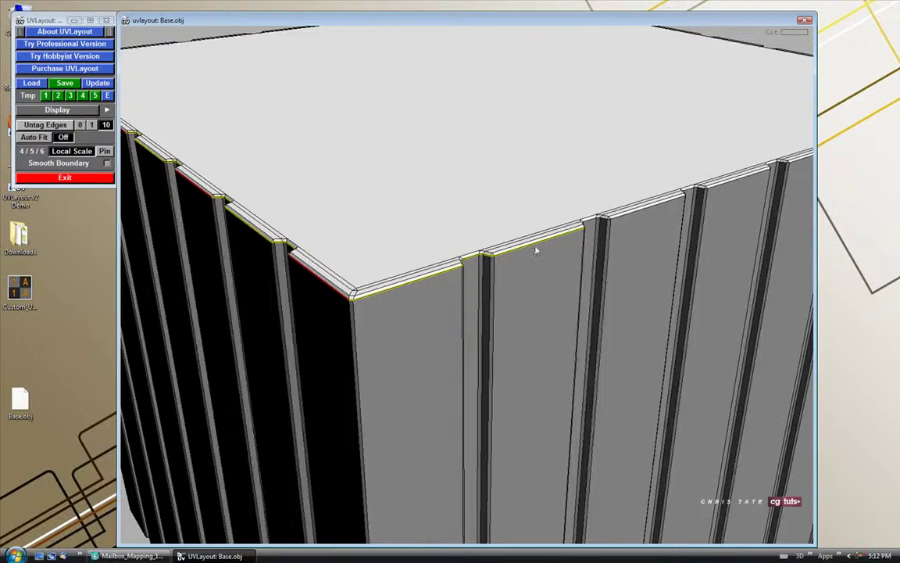
Close the cut line along the remaining upper rim edges and detach the top cap from the ribbed walls.
left_click_drag(629, 218, 576, 269)
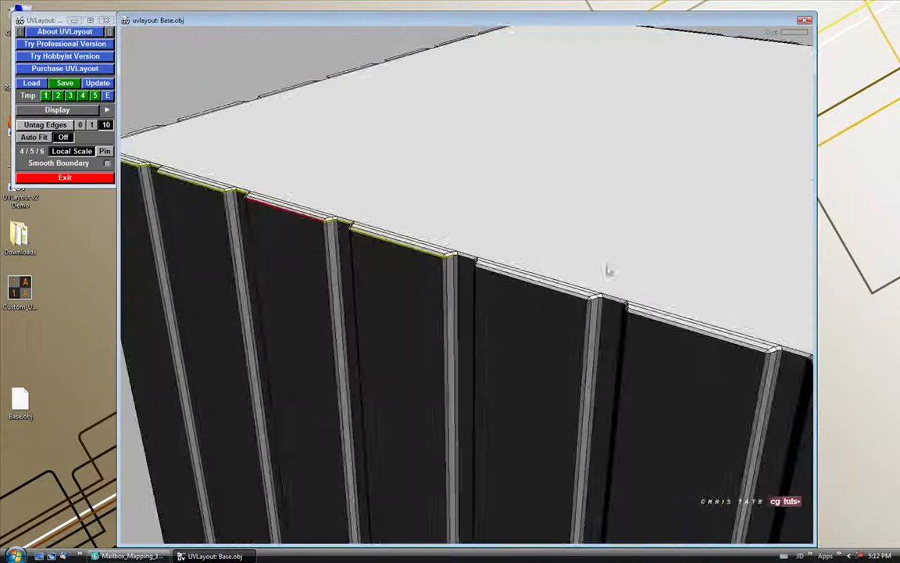
left_click_drag(582, 305, 574, 266)
left_click_drag(517, 250, 438, 332)
scroll(438, 330, "up", 1)
key("c")
key("c")
left_click_drag(528, 330, 482, 334)
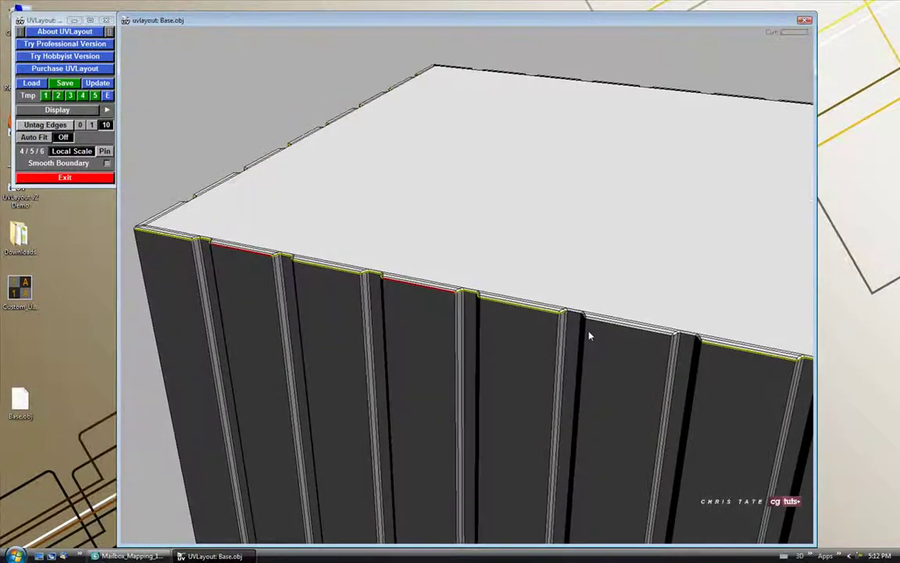
left_click_drag(636, 362, 602, 322)
scroll(663, 363, "down", 2)
key("Return")
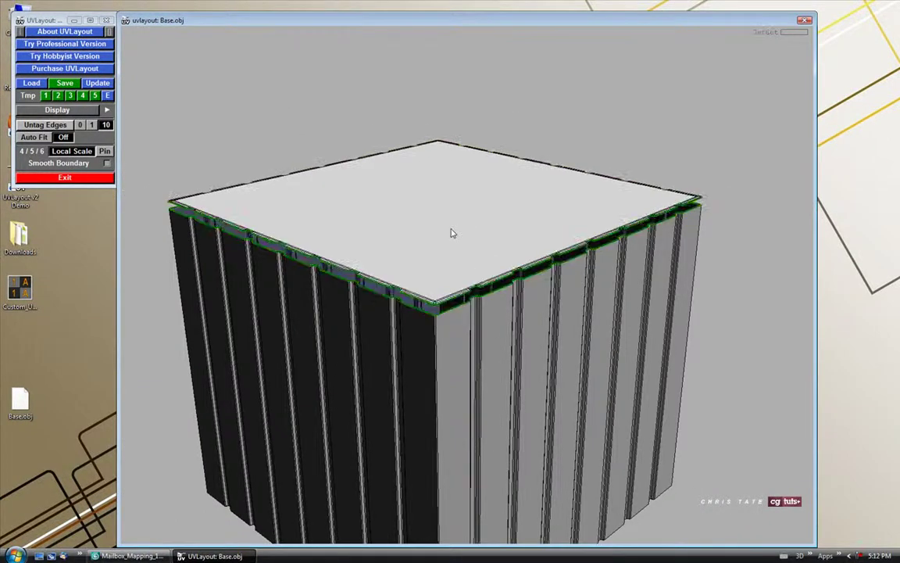
Move the detached top cap up away from the walls and drop it into UV space.
left_click_drag(444, 294, 467, 185)
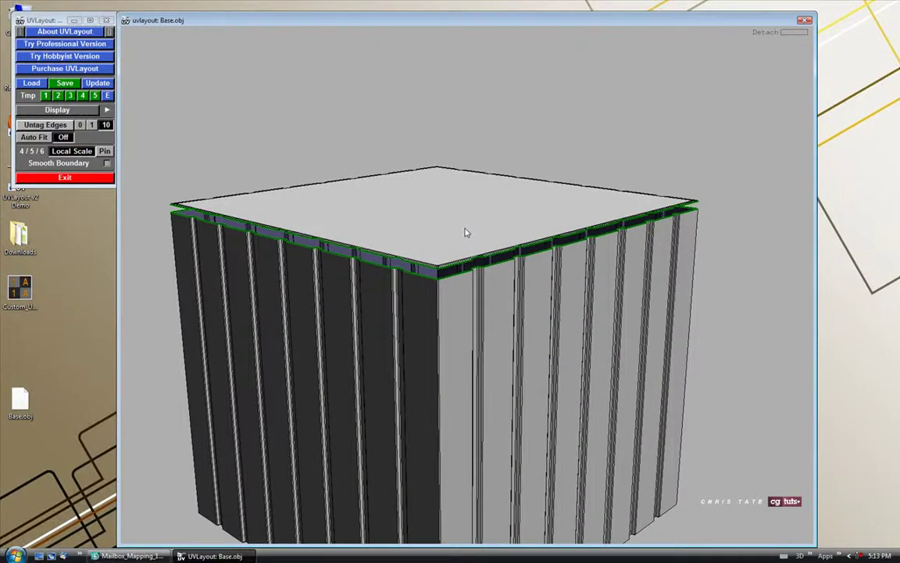
middle_click_drag(448, 235, 454, 80)
mouse_move(459, 289)
left_mouse_down()
mouse_move(438, 301)
mouse_move(516, 297)
mouse_move(516, 283)
mouse_move(460, 298)
left_mouse_up()
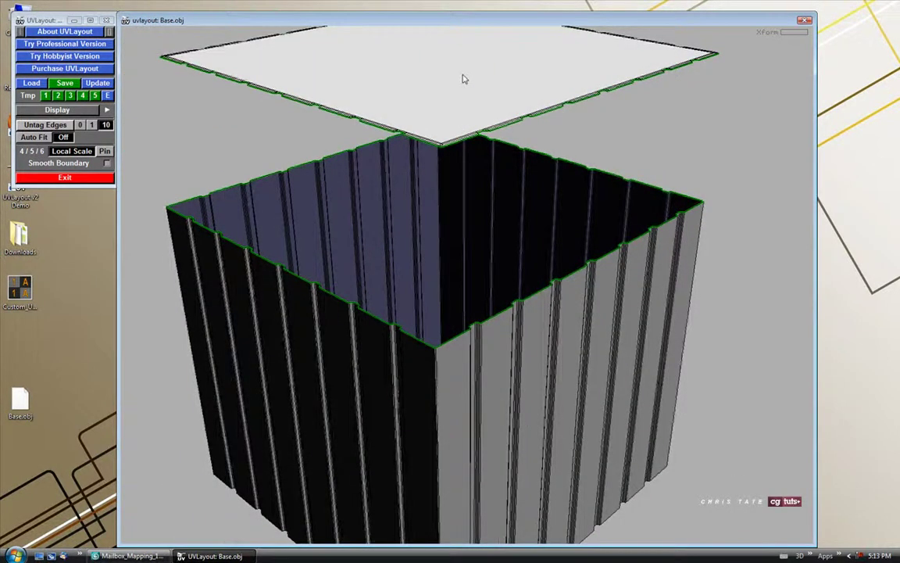
key("d")
Mark cut edges along the Base's lower rim on the first ribbed side and around the corner.
left_click_drag(451, 399, 459, 338)
right_click_drag(459, 338, 458, 305)
left_click_drag(457, 305, 460, 265)
right_click_drag(460, 266, 456, 309)
key("c")
left_click_drag(608, 426, 545, 405)
key("c")
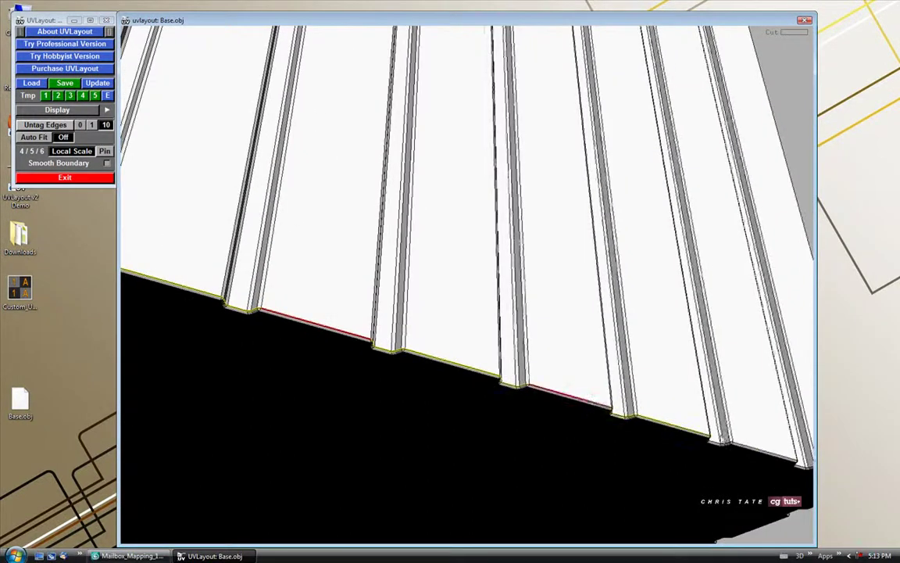
key("c")
left_click_drag(727, 444, 539, 391)
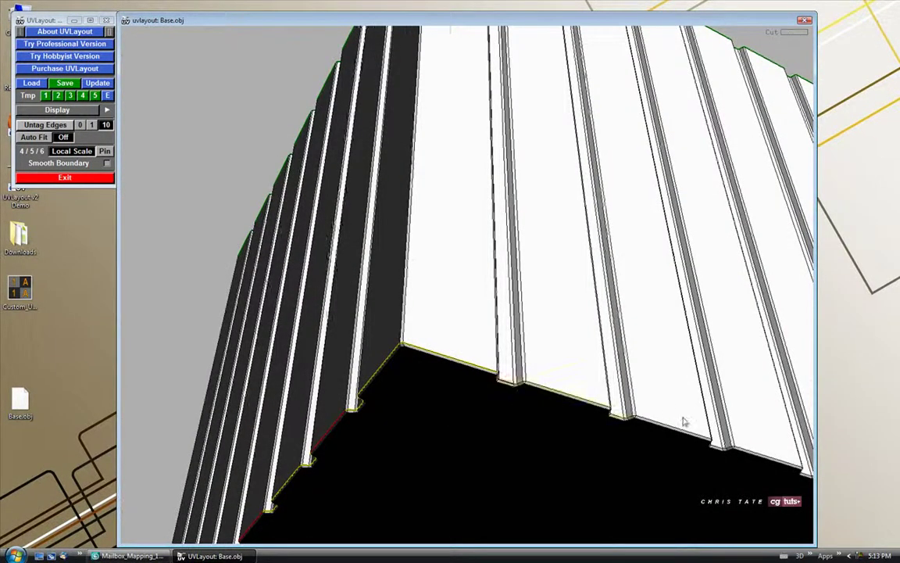
Extend the lower-rim cut line along the next ribbed side.
key("c")
key("c")
left_click_drag(727, 422, 454, 365)
left_click_drag(557, 366, 482, 380)
left_click_drag(659, 374, 580, 378)
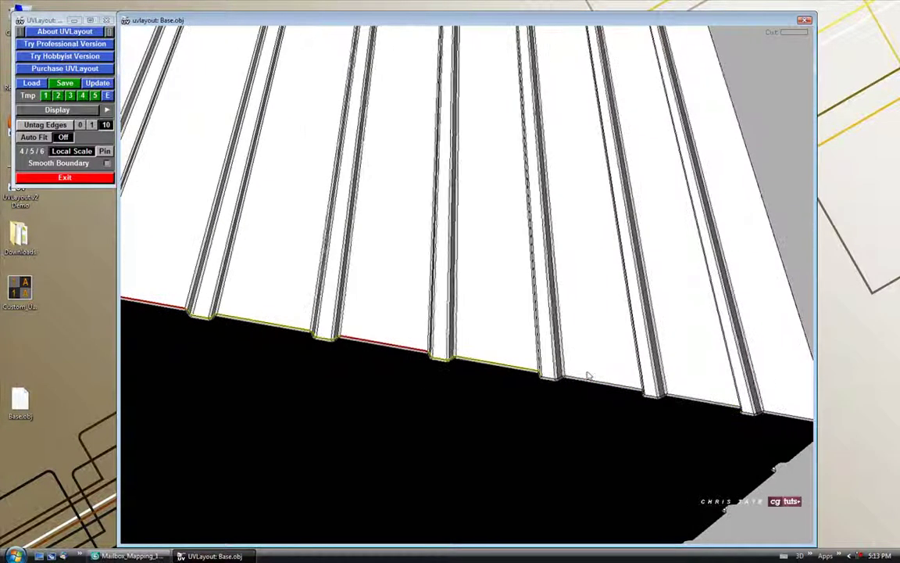
Complete the lower-rim cut line around the remaining sides of the Base.
key("c")
key("c")
left_click_drag(766, 415, 579, 352)
key("c")
left_click_drag(770, 391, 527, 390)
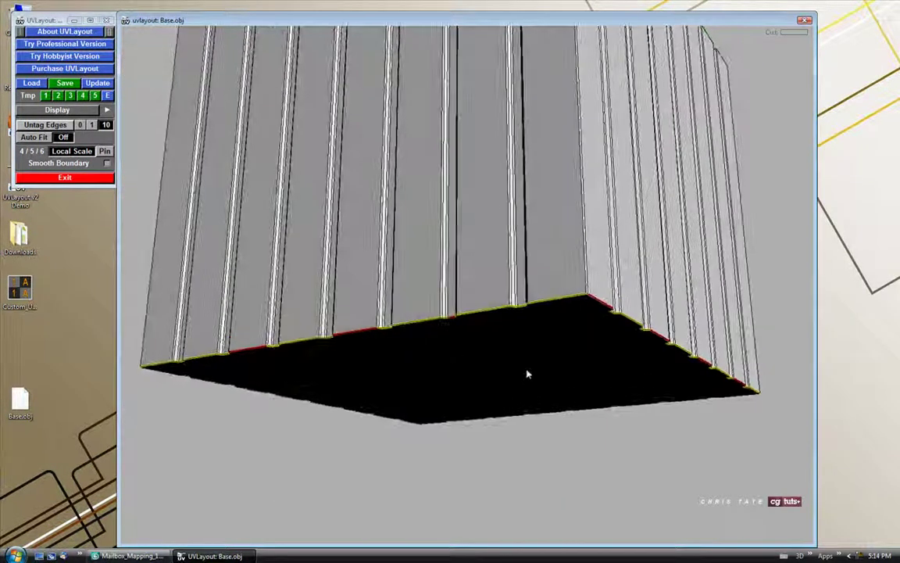
Detach the bottom cap, move it down away from the walls and drop it into UV space.
key("d")
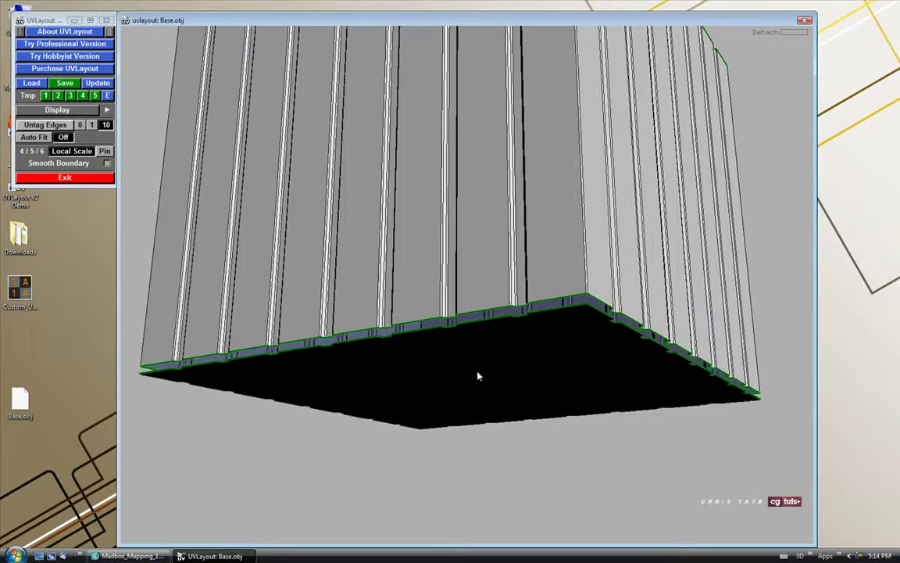
middle_click_drag(497, 361, 494, 465)
left_click_drag(493, 447, 577, 391)
key("d")
Mark the vertical edges at two diagonally opposite corners of the ribbed walls as cuts.
left_click_drag(535, 354, 487, 331)
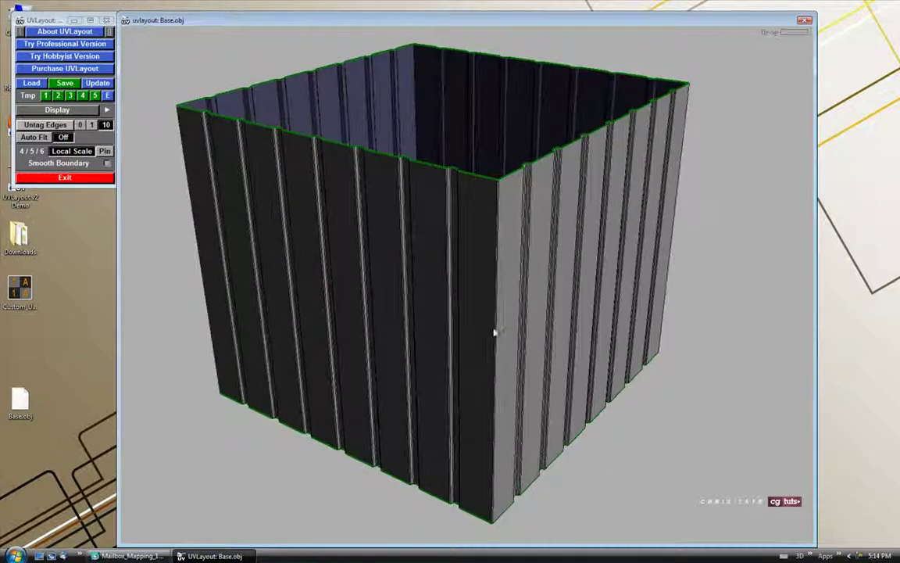
right_click_drag(489, 323, 499, 334)
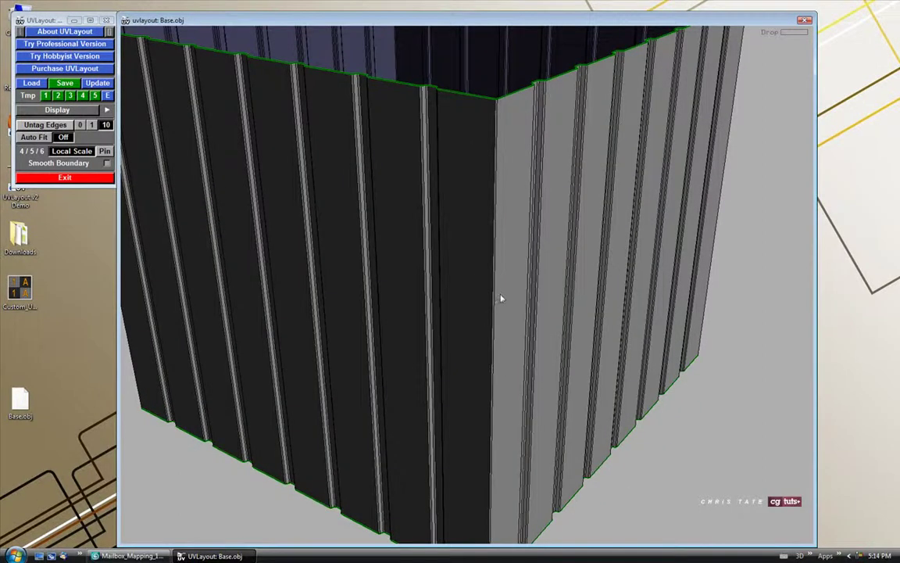
left_click_drag(502, 298, 506, 295)
right_click_drag(506, 317, 369, 260)
left_click_drag(369, 259, 526, 268)
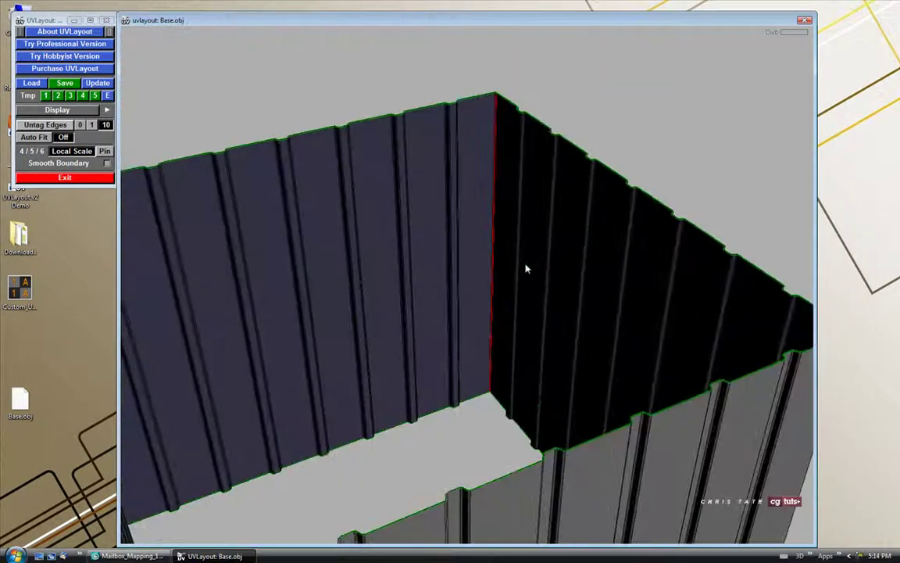
right_click_drag(526, 269, 481, 306)
left_click_drag(480, 305, 507, 266)
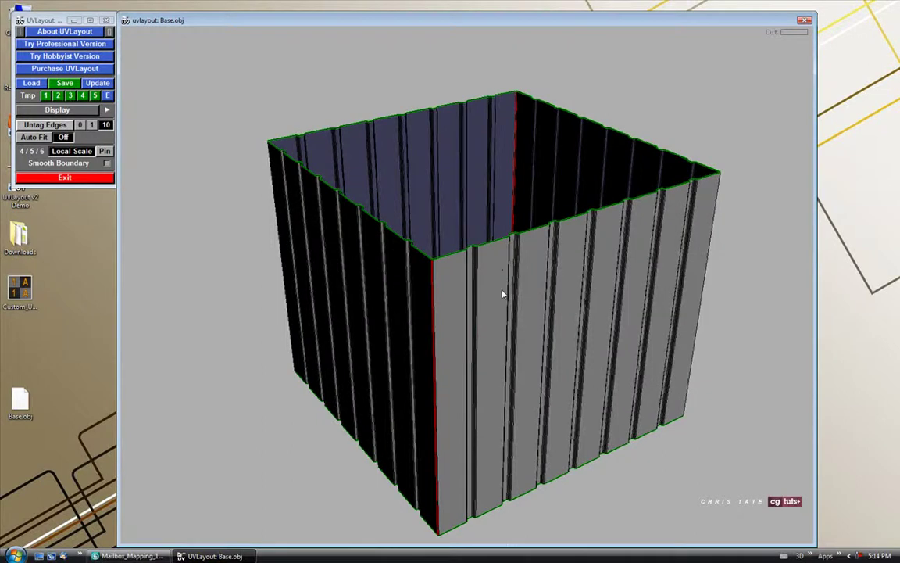
Separate the ribbed walls into two halves at the marked corners and drop both halves into UV space.
key("Return")
middle_click_drag(502, 292, 687, 313)
scroll(386, 237, "down", 2)
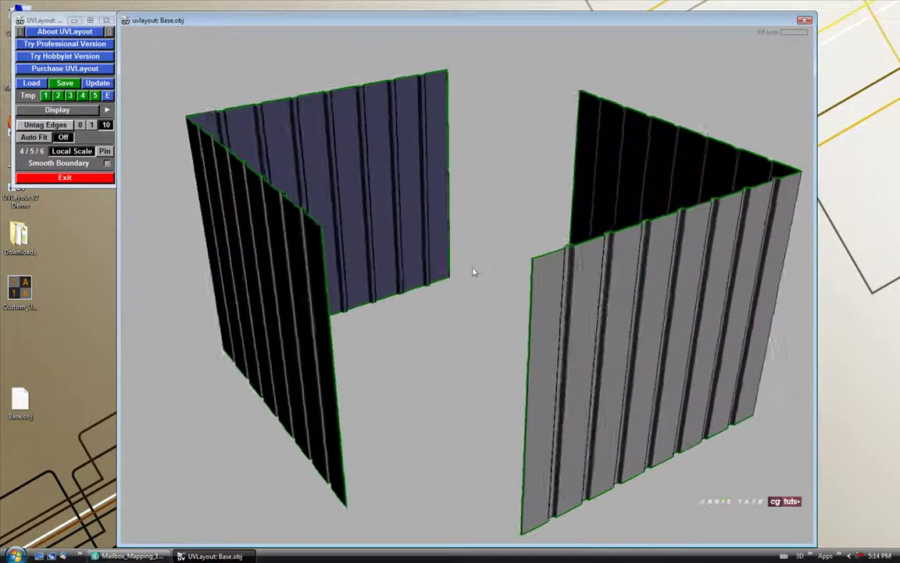
scroll(387, 205, "down", 2)
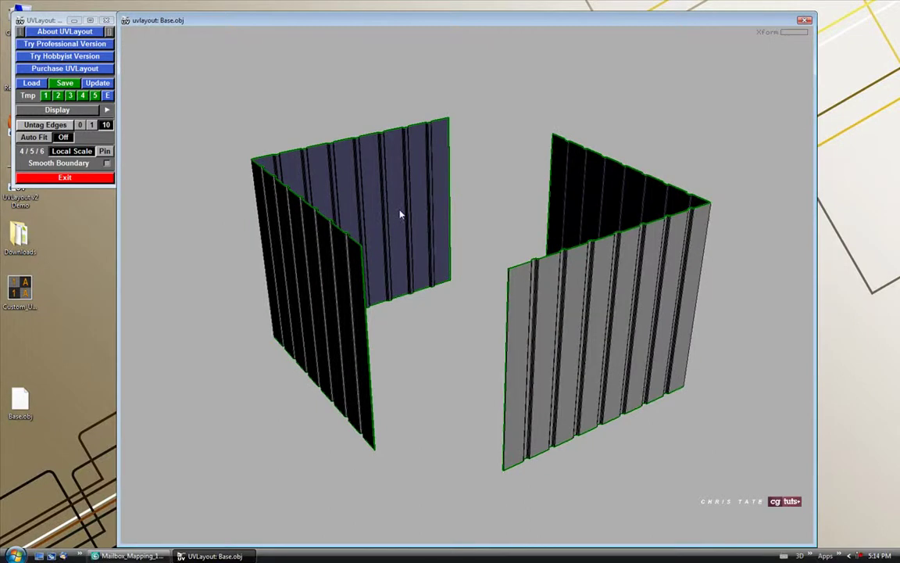
key("d")
key("d")
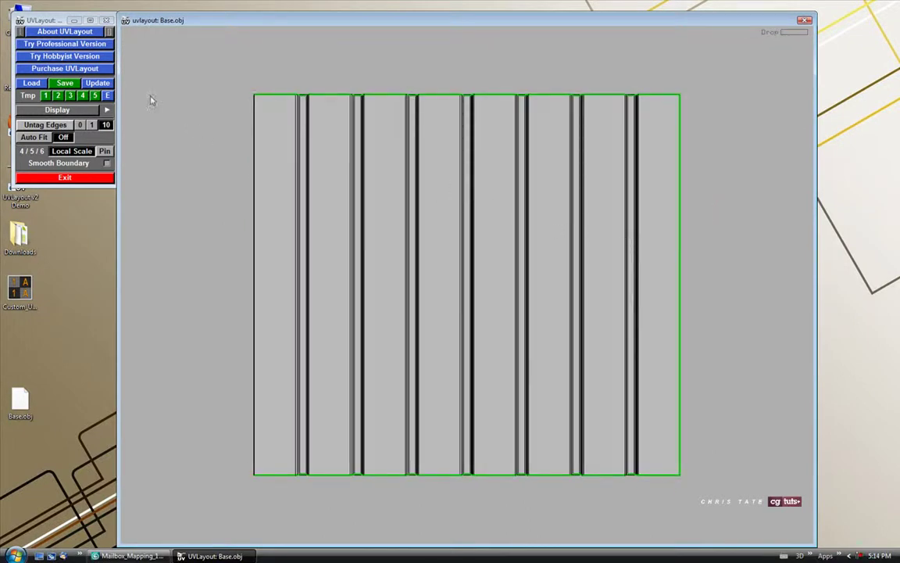
Switch the display to the UV view and flatten the two square cap shells.
left_click(63, 111)
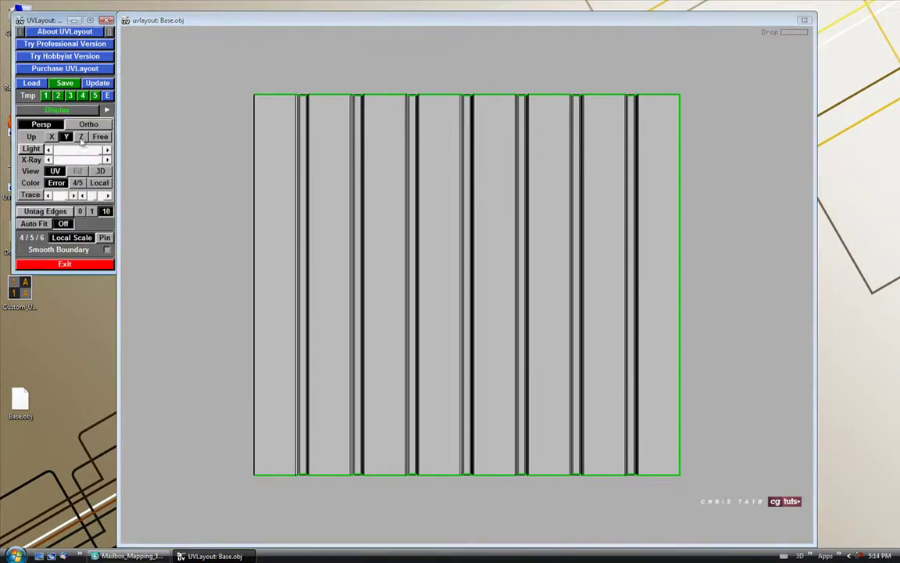
left_click(100, 171)
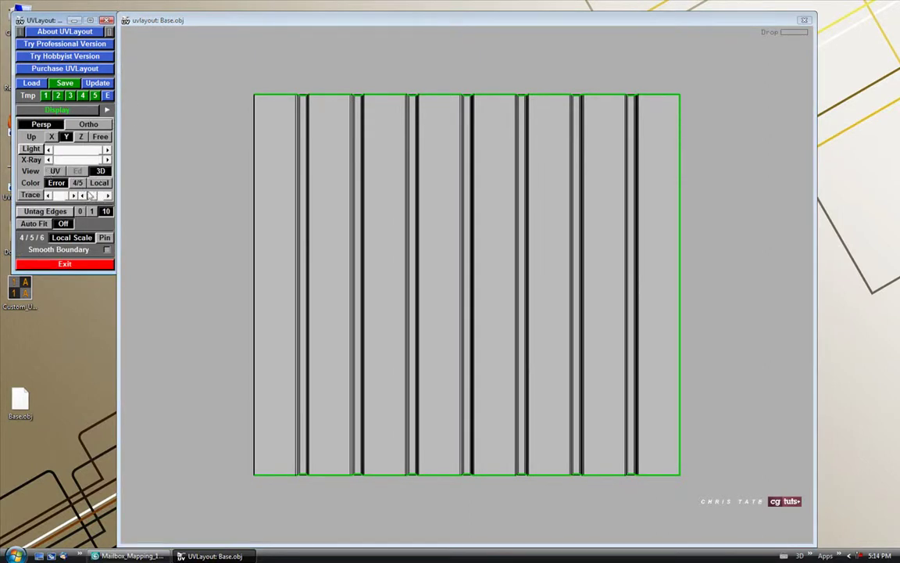
left_click(55, 171)
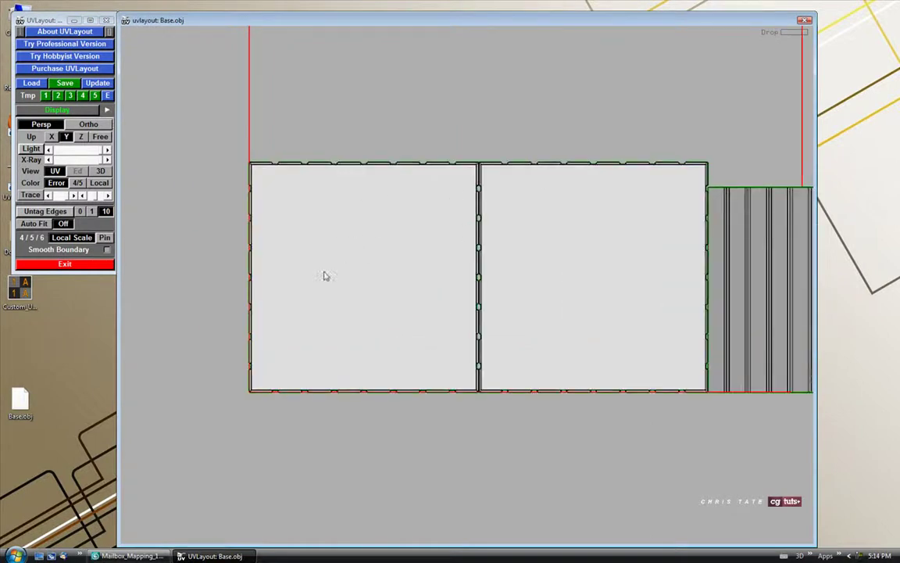
middle_click_drag(351, 264, 329, 252)
key("f")
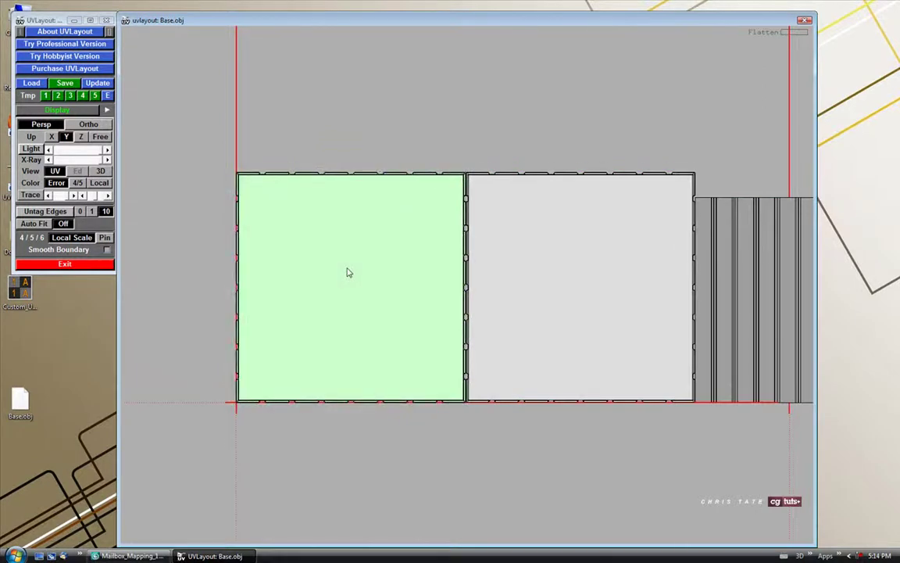
middle_click_drag(352, 269, 284, 269)
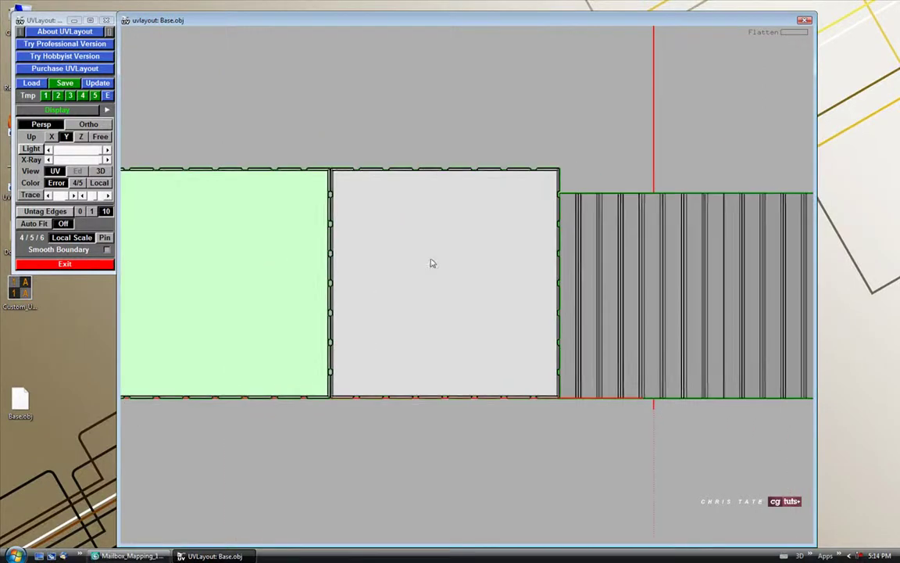
key("f")
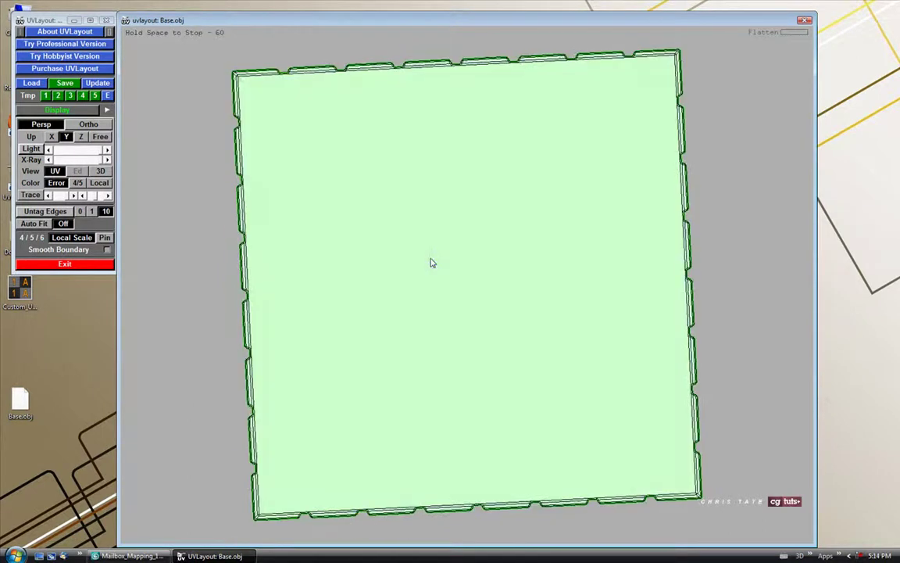
key("space")
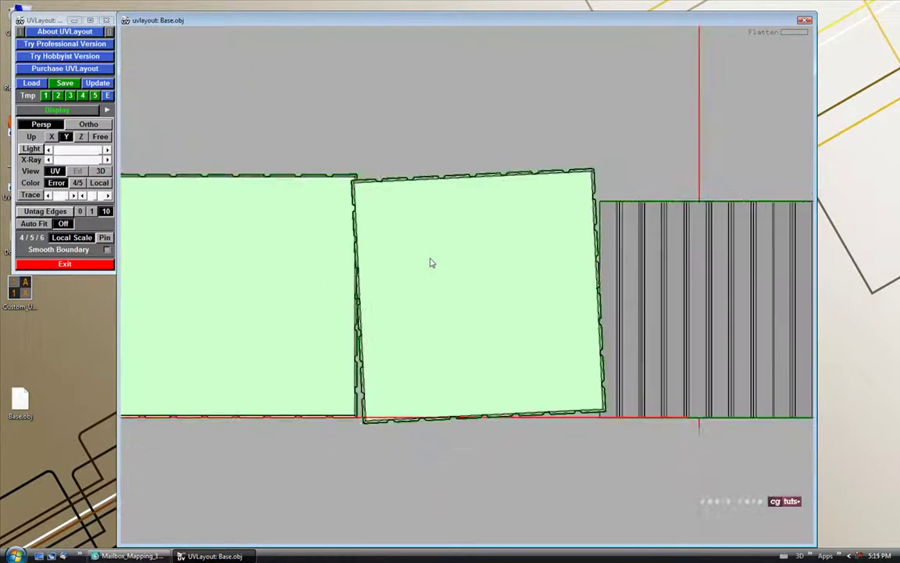
Flatten the two ribbed wall strips, stopping each one once its distortion colours have cleared.
middle_click_drag(456, 307, 367, 309)
middle_click_drag(579, 320, 341, 305)
middle_click_drag(524, 309, 386, 309)
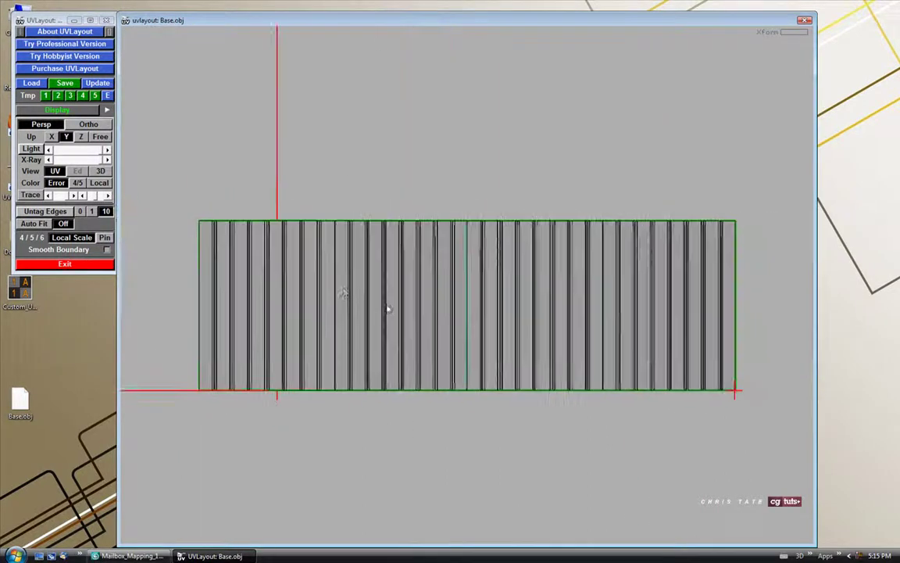
key("f")
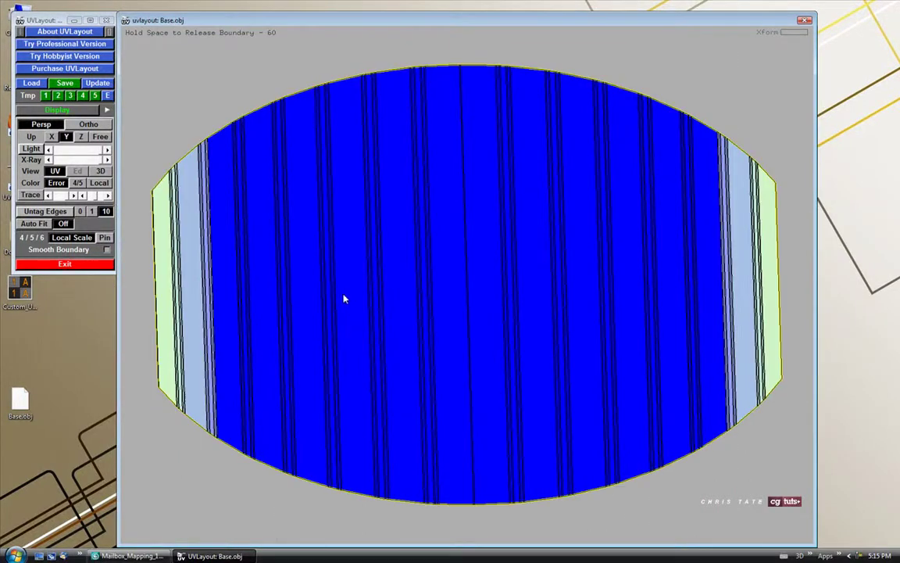
key("space")
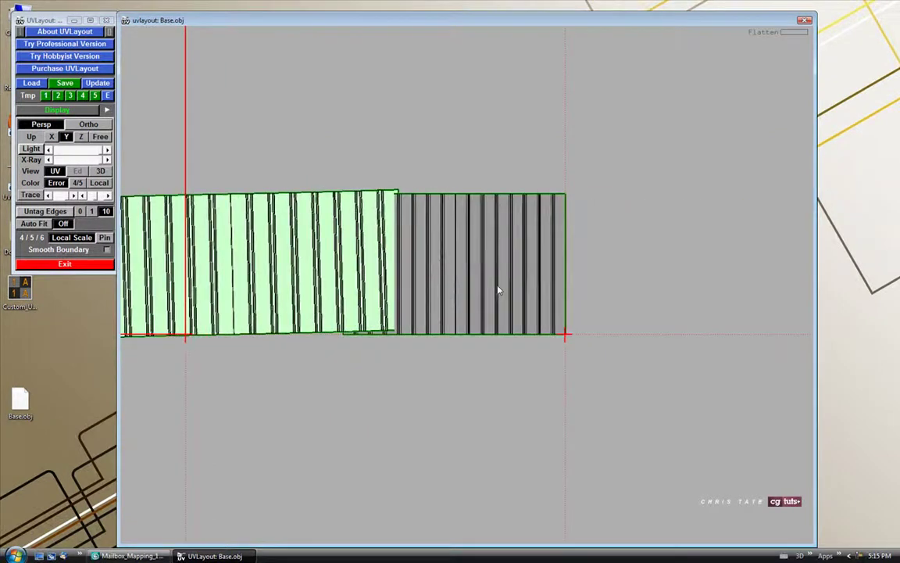
key("f")
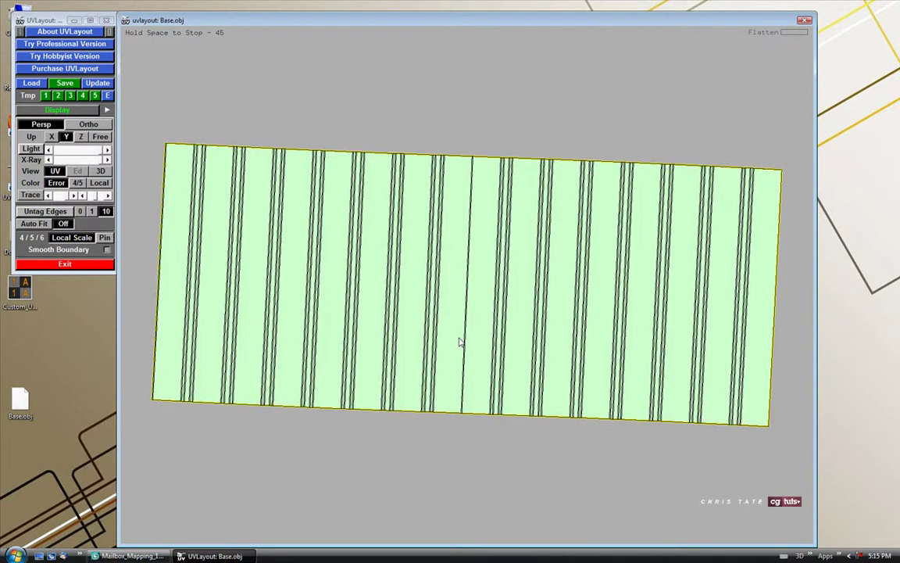
key("space")
key("p")
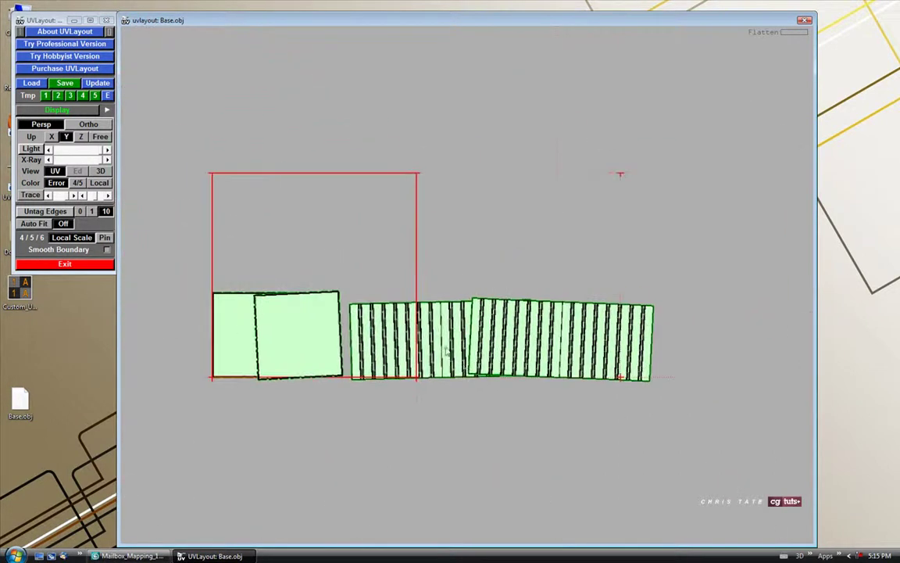
Stack the two ribbed wall strips with the square caps side by side beneath them, and auto-fit the UV tile around the shells.
scroll(437, 340, "up", 2)
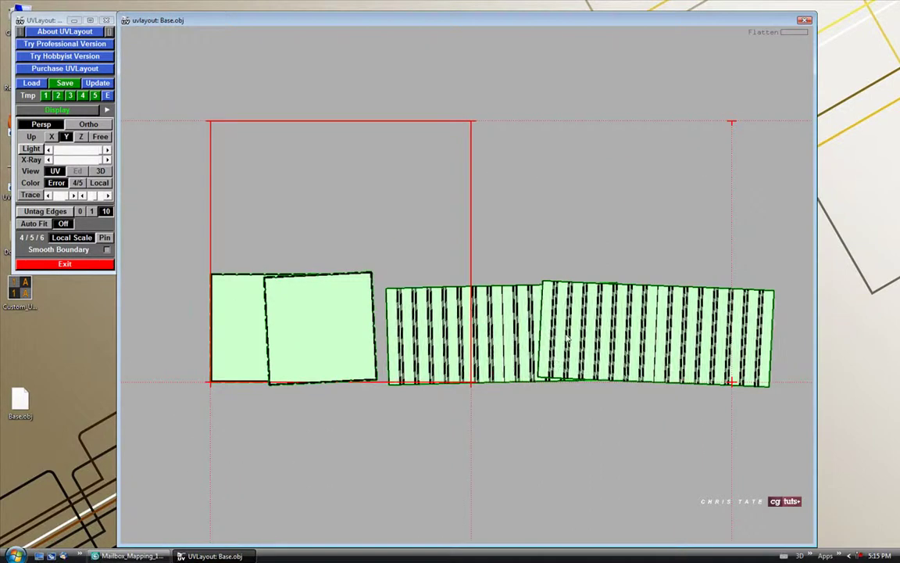
middle_click_drag(461, 355, 460, 384)
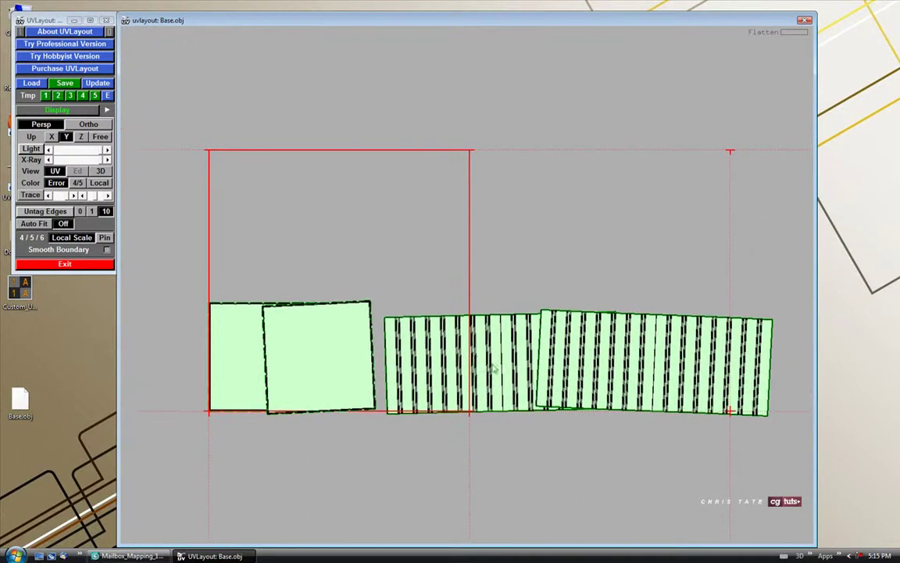
left_click_drag(482, 373, 327, 207)
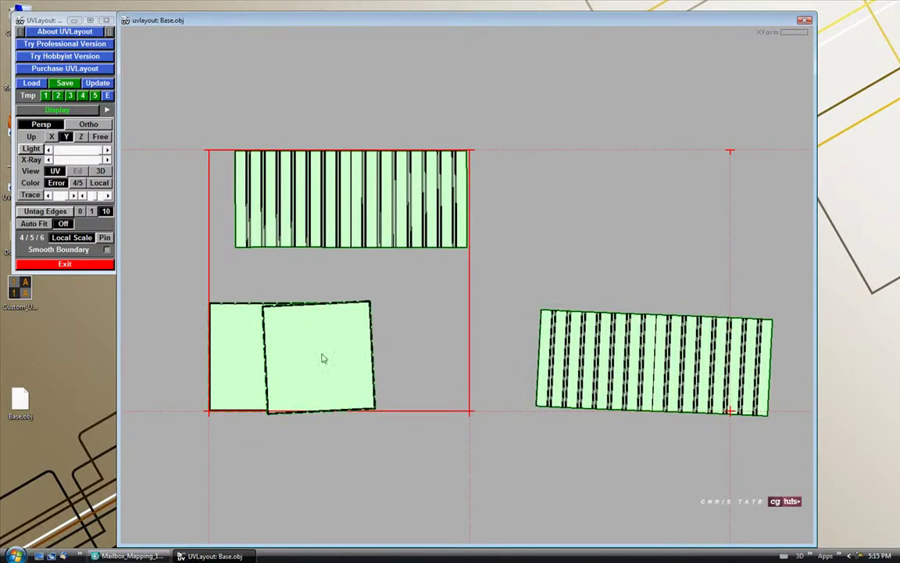
left_click_drag(297, 335, 301, 457)
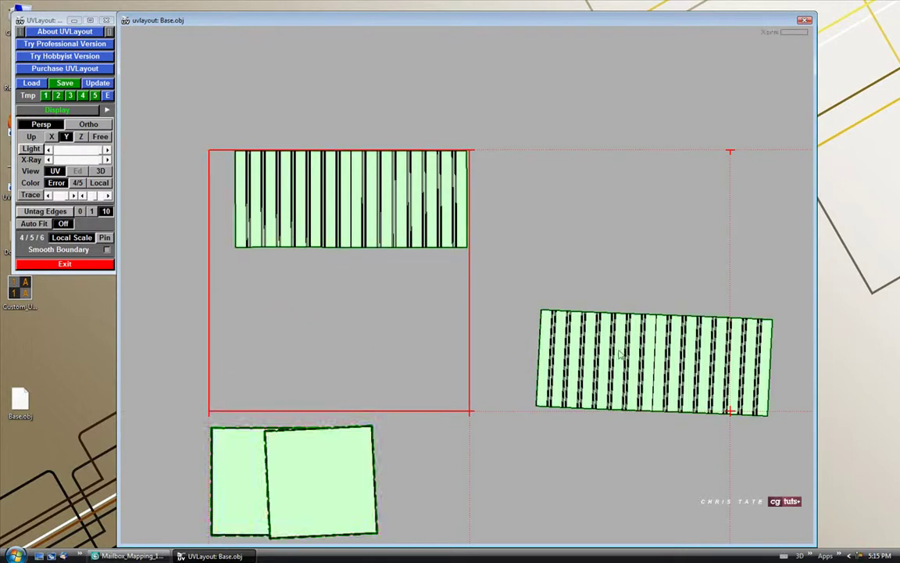
left_click_drag(613, 355, 289, 289)
left_click_drag(320, 456, 412, 395)
left_click_drag(269, 470, 310, 398)
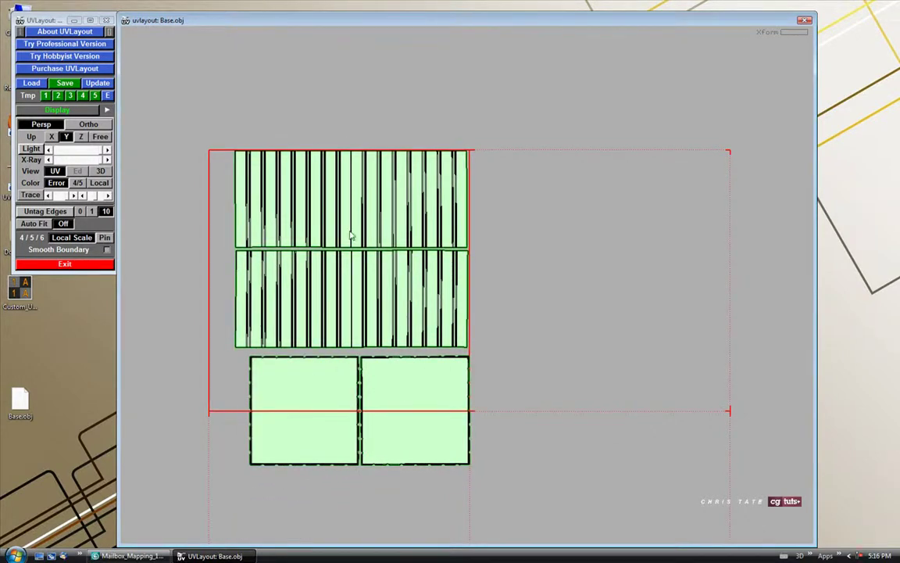
middle_click_drag(386, 311, 460, 274)
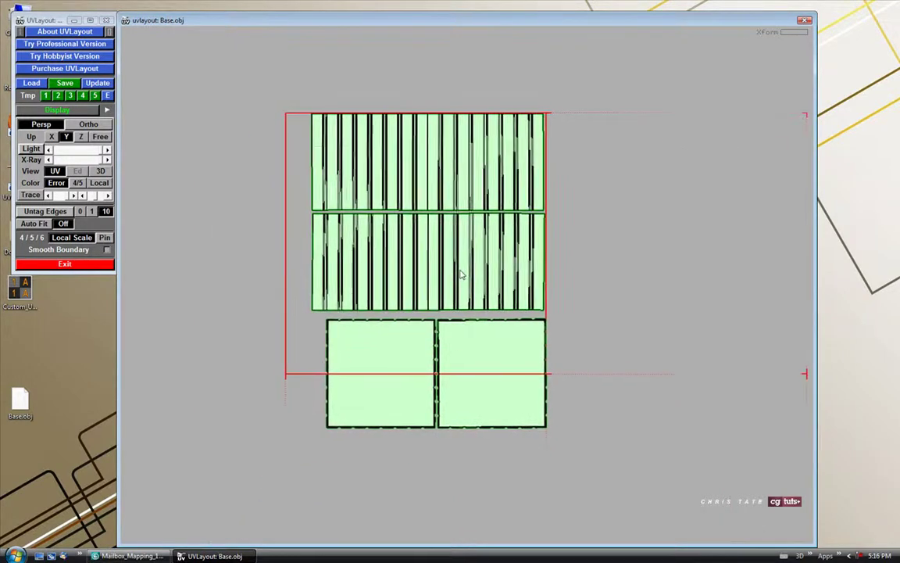
left_click(33, 224)
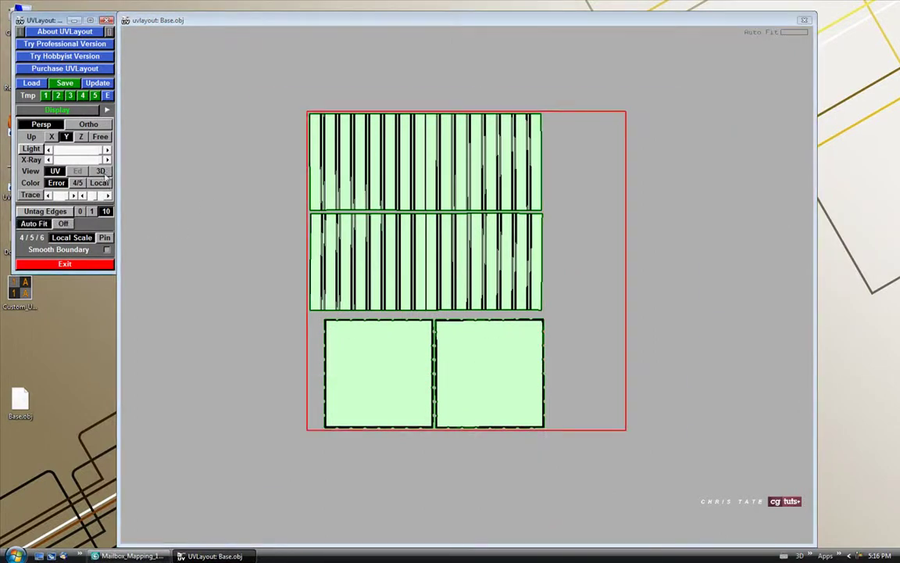
Inspect the Base in the 3D view with the checker and numbered textures, examining texture scale and distortion on the walls and top cap.
left_click(100, 171)
key("t")
scroll(263, 254, "down", 2)
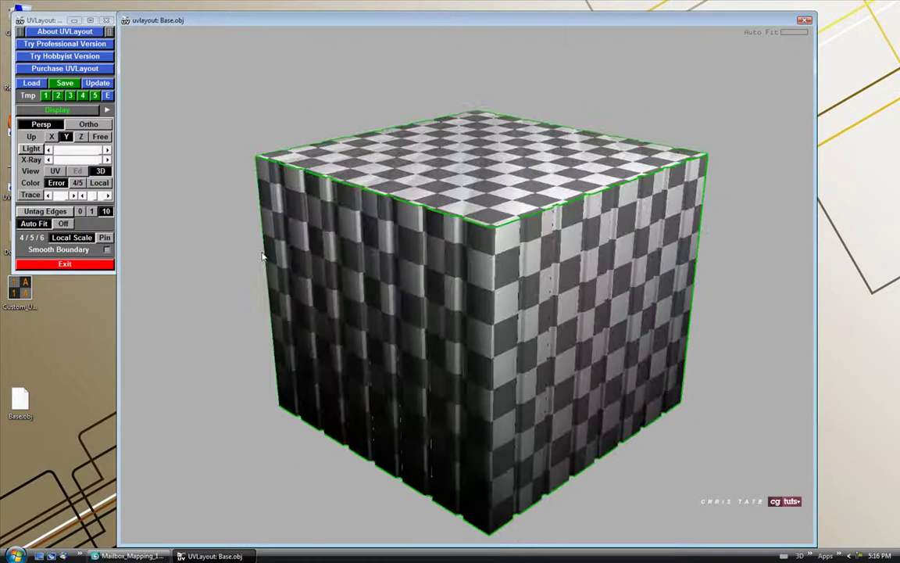
key("t")
left_click_drag(295, 225, 497, 220)
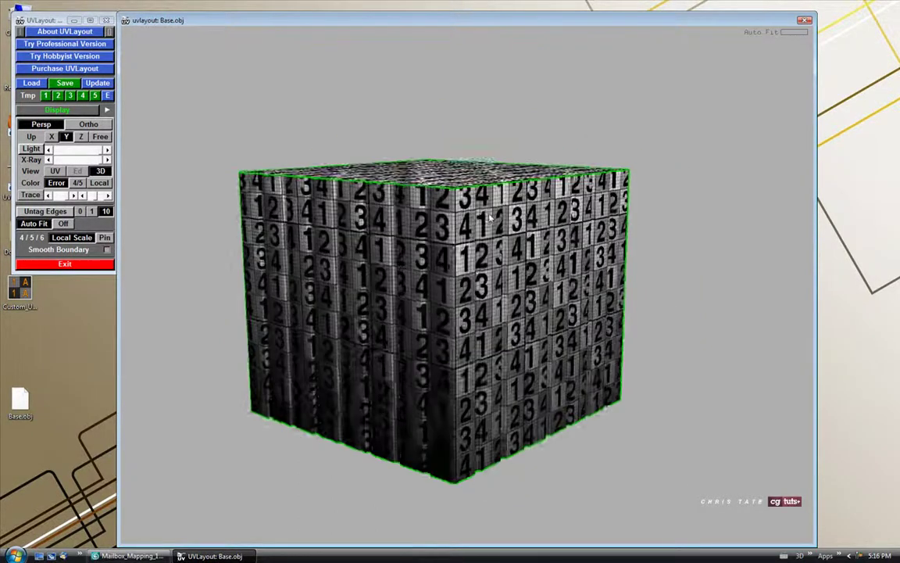
right_click_drag(497, 221, 486, 248)
left_click_drag(486, 249, 389, 278)
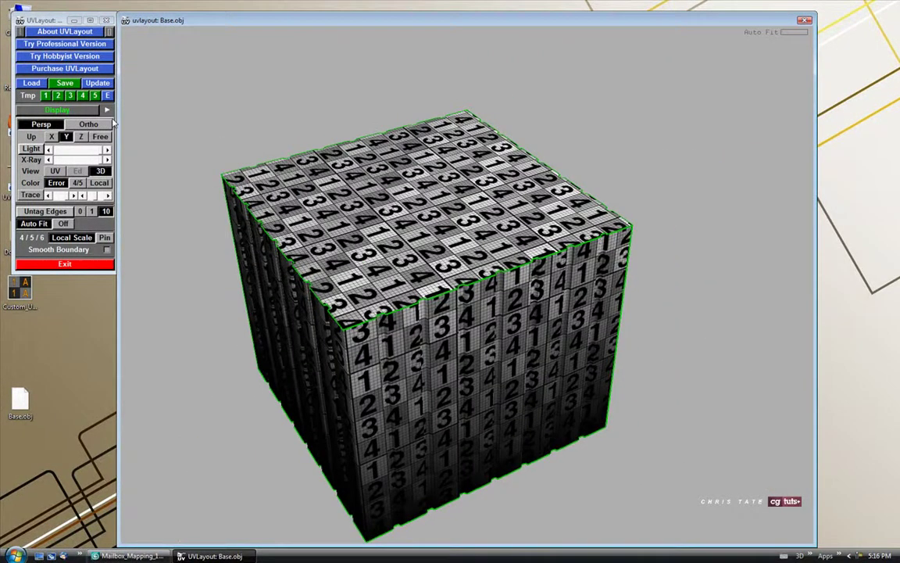
Save the unwrapped model to the Desktop as BaseH.obj and close the save dialog.
left_click(56, 81)
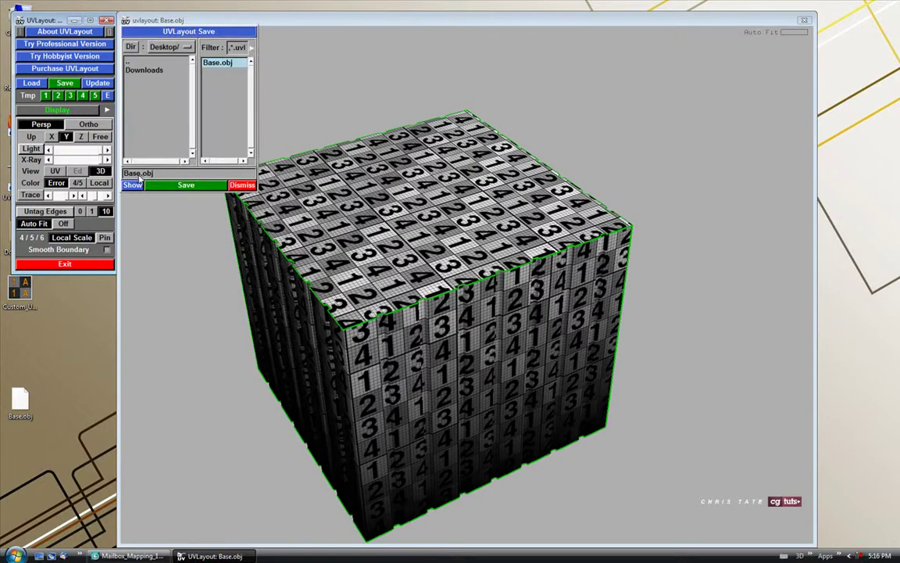
left_click(138, 175)
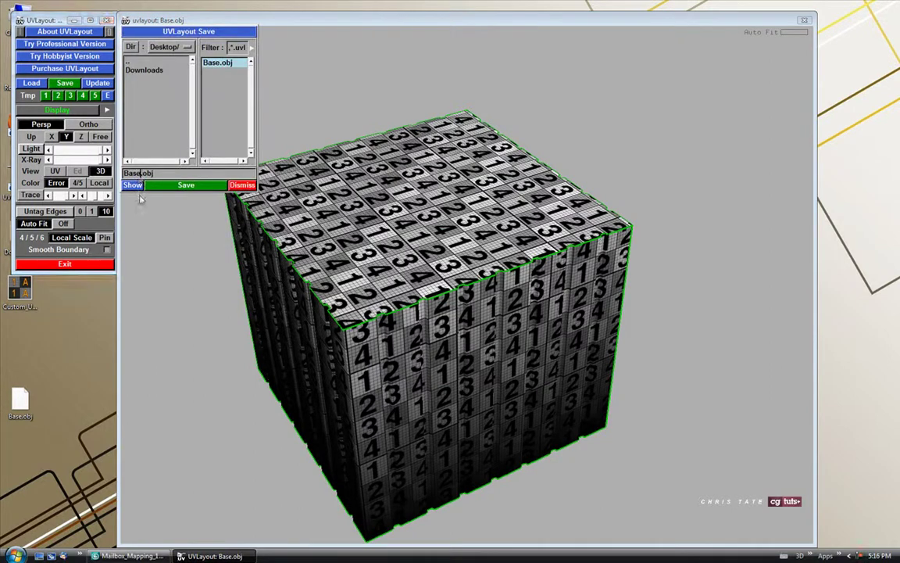
left_click(185, 186)
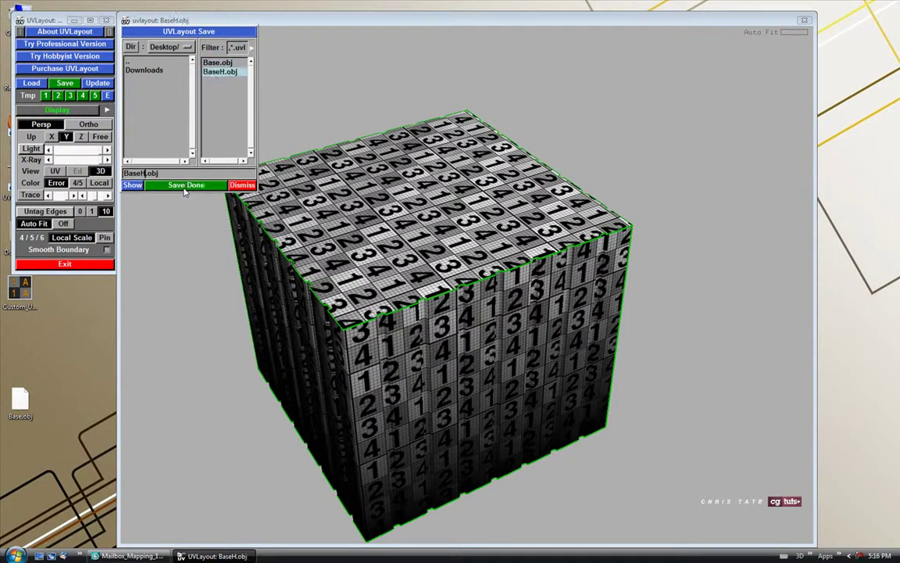
left_click(242, 185)
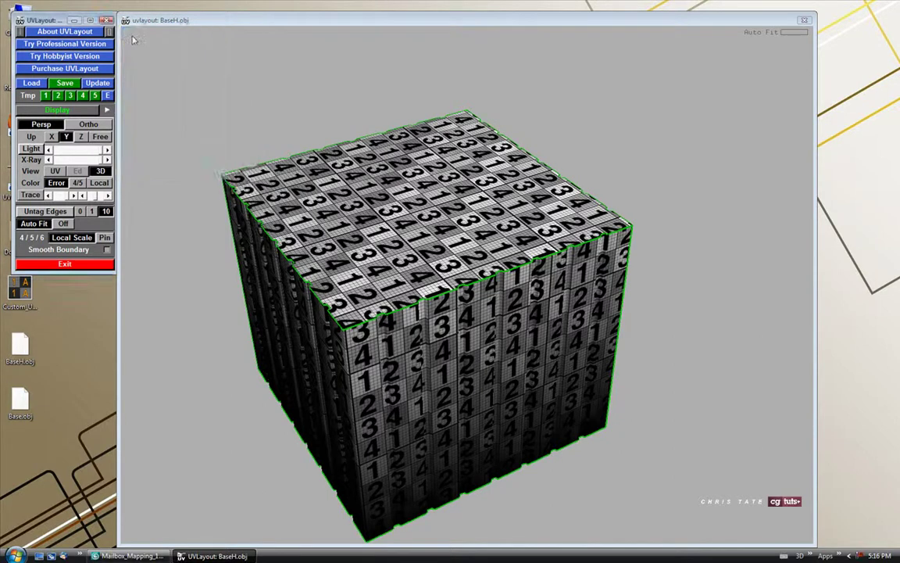
Exit UVLayout and move the original Base.obj from the desktop to the Recycle Bin.
left_click(106, 20)
left_click(65, 169)
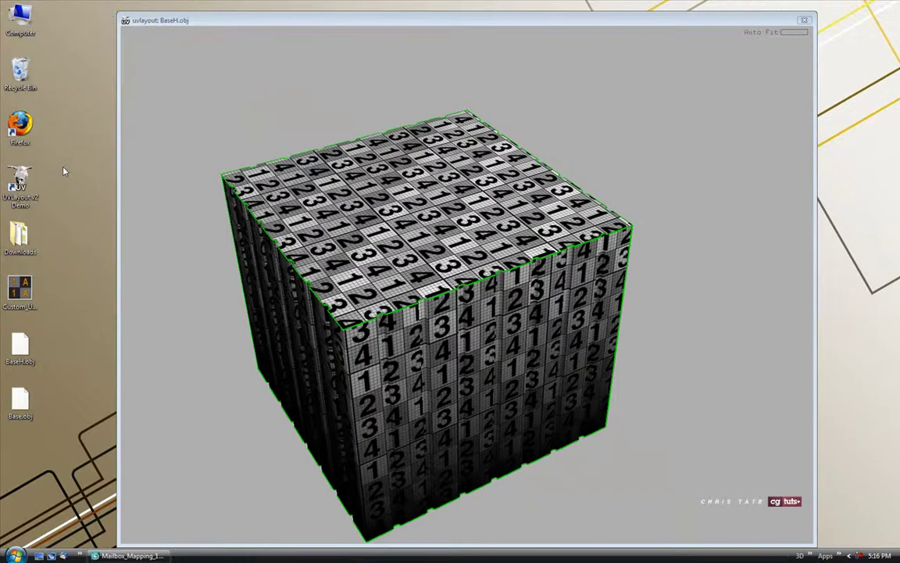
left_click_drag(19, 402, 69, 80)
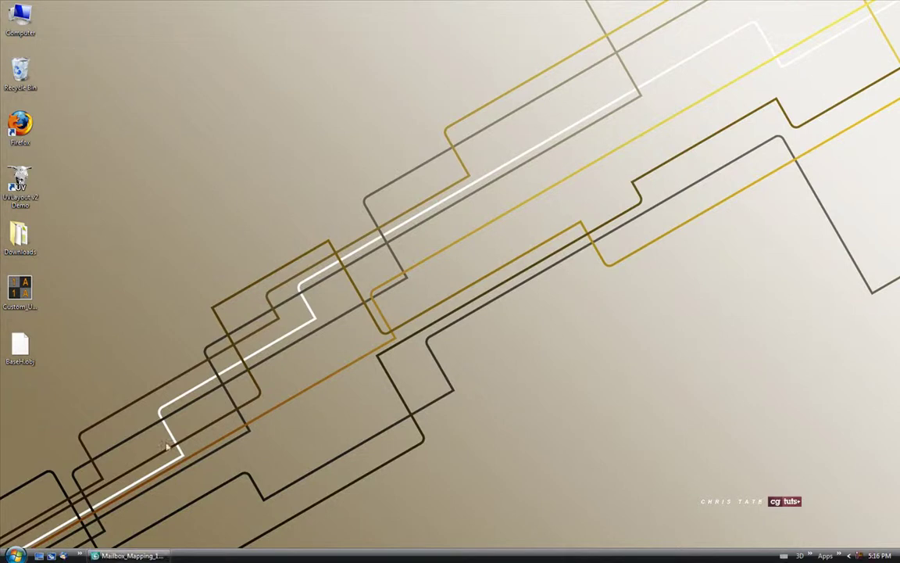
Switch to 3ds Max and replace the old Base mesh with BaseH.obj, imported from the Desktop as a single WaveFront Object.
left_click(129, 555)
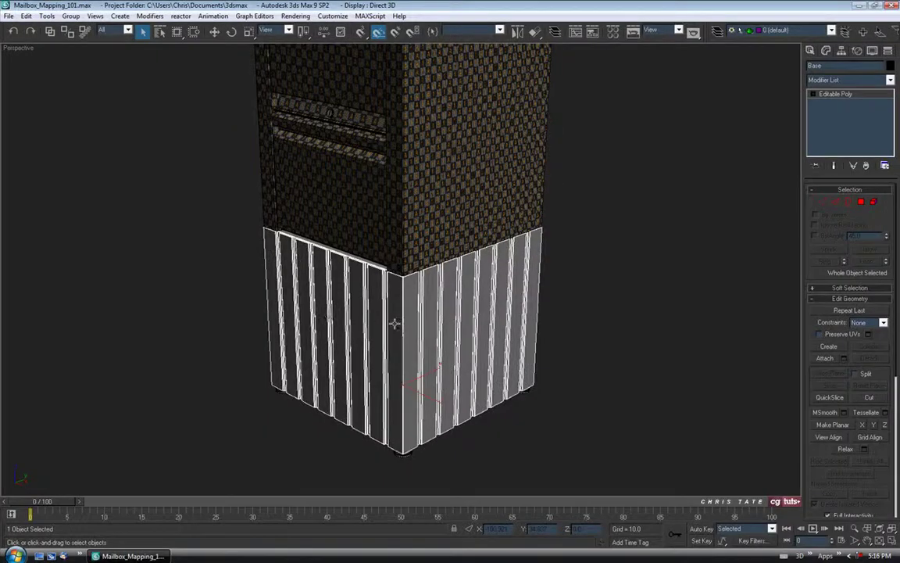
key("Delete")
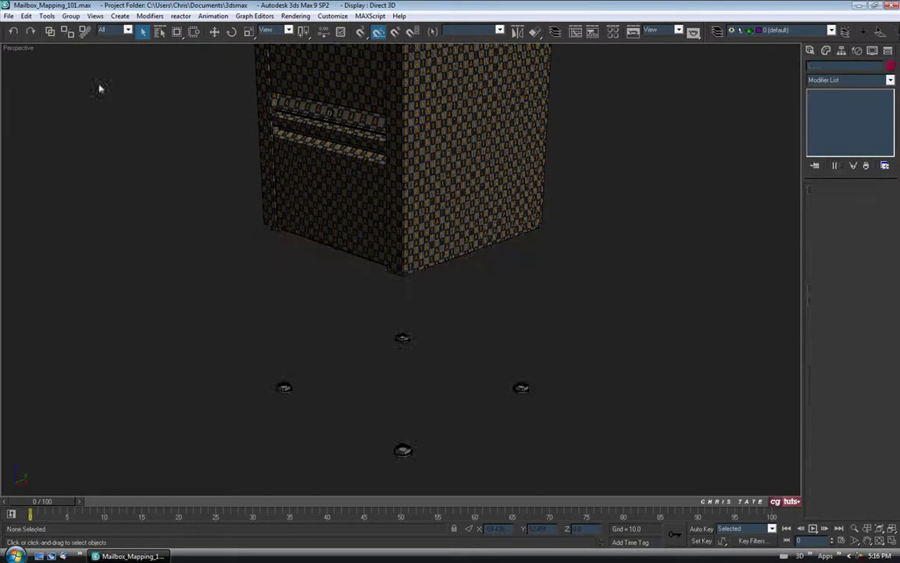
left_click(8, 16)
left_click(27, 248)
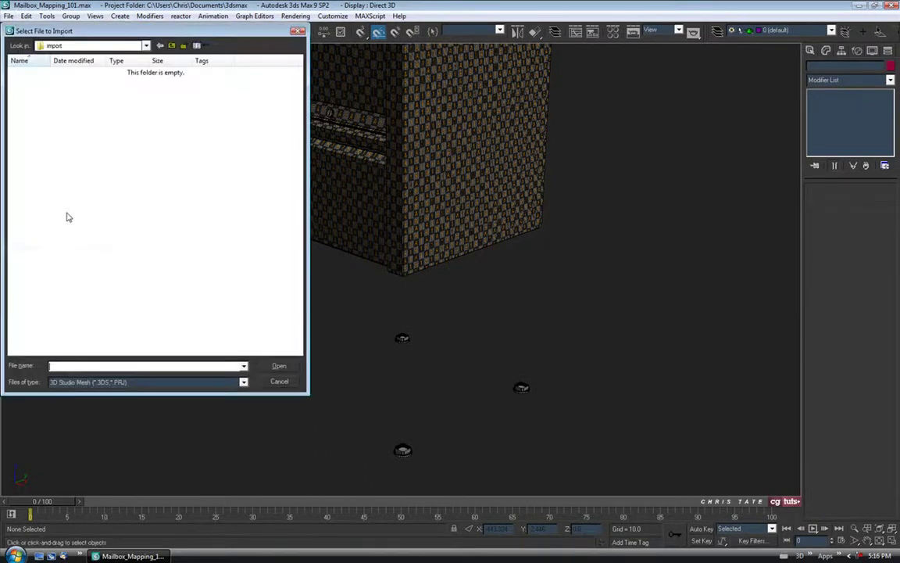
left_click(86, 45)
left_click(62, 55)
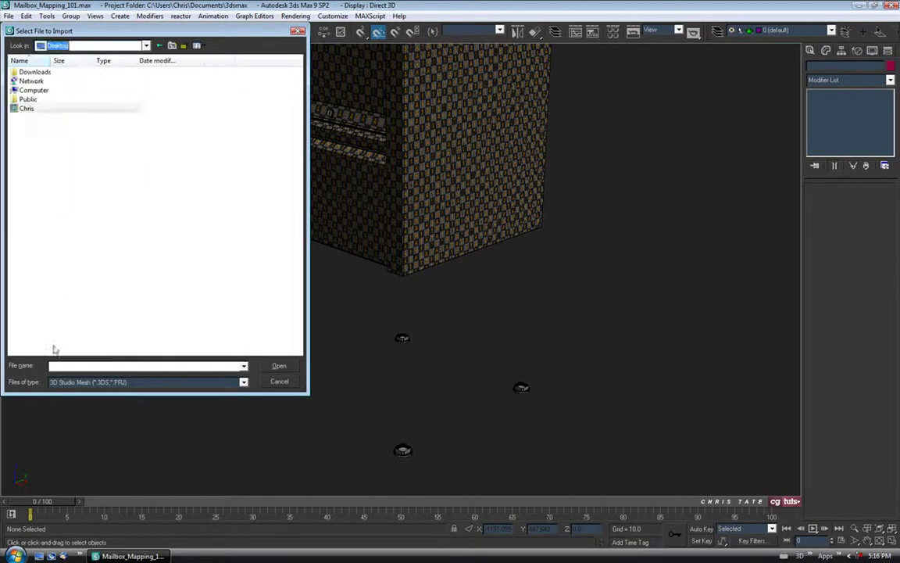
left_click(70, 382)
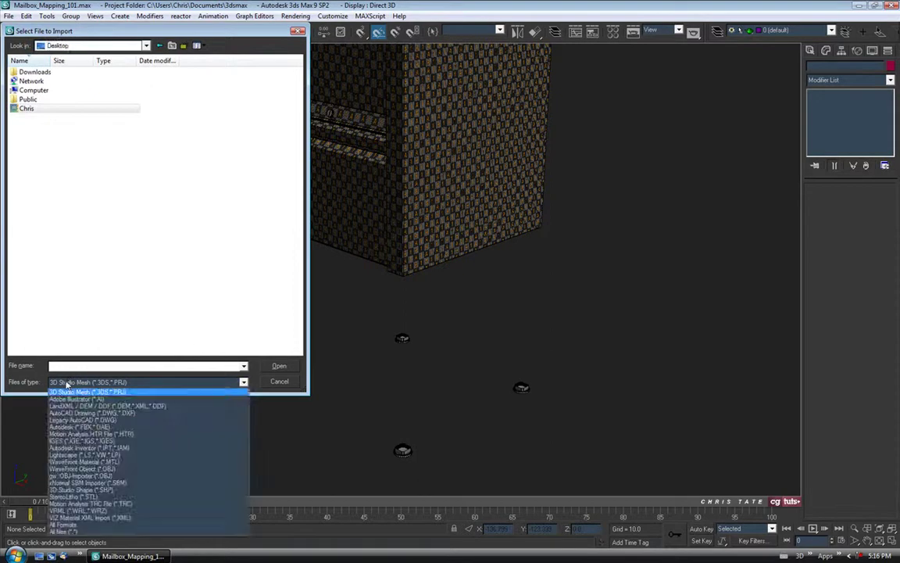
left_click(93, 469)
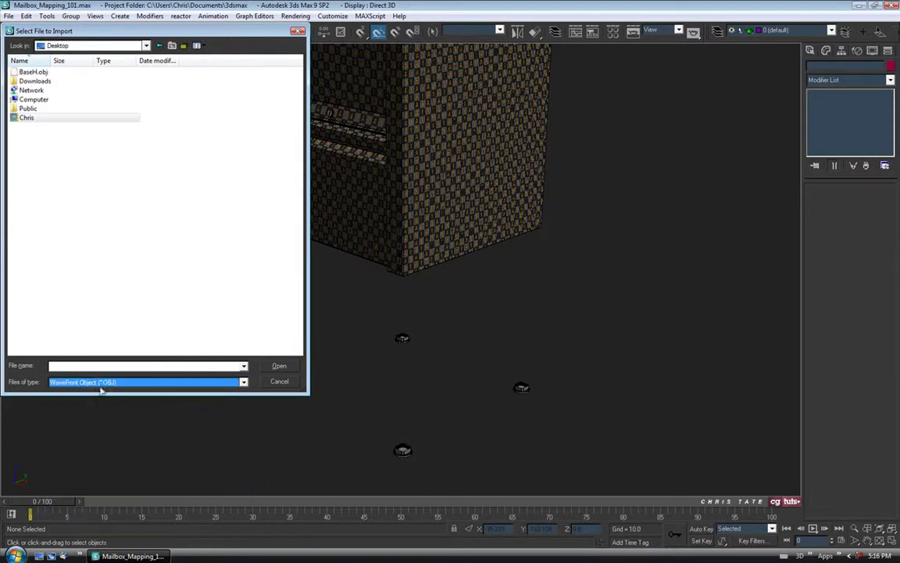
left_click(33, 71)
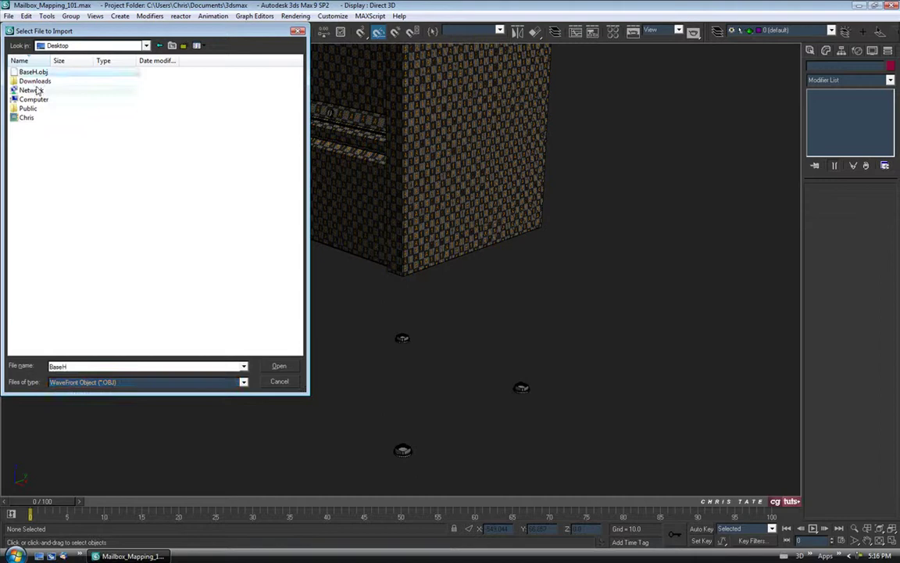
left_click(278, 366)
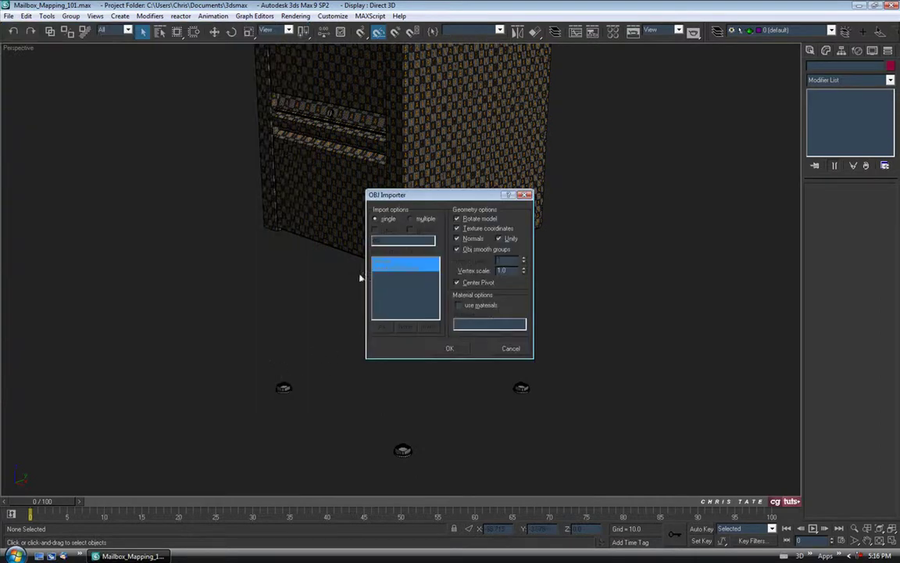
left_click(446, 349)
Rename the imported mesh as Base and convert it to an Editable Poly.
scroll(423, 277, "up", 5)
middle_click_drag(423, 276, 414, 248)
double_click(825, 64)
type("c")
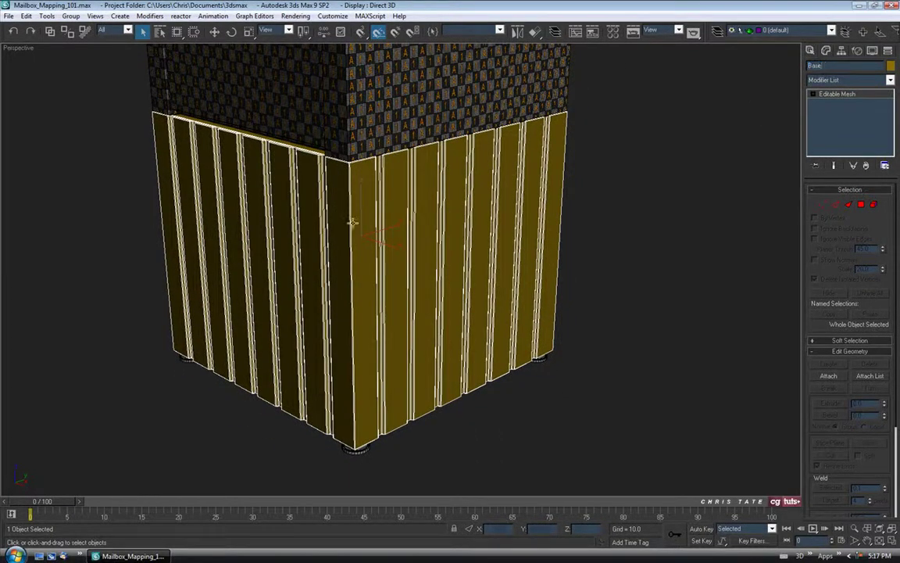
right_click(374, 221)
mouse_move(412, 320)
left_click(487, 327)
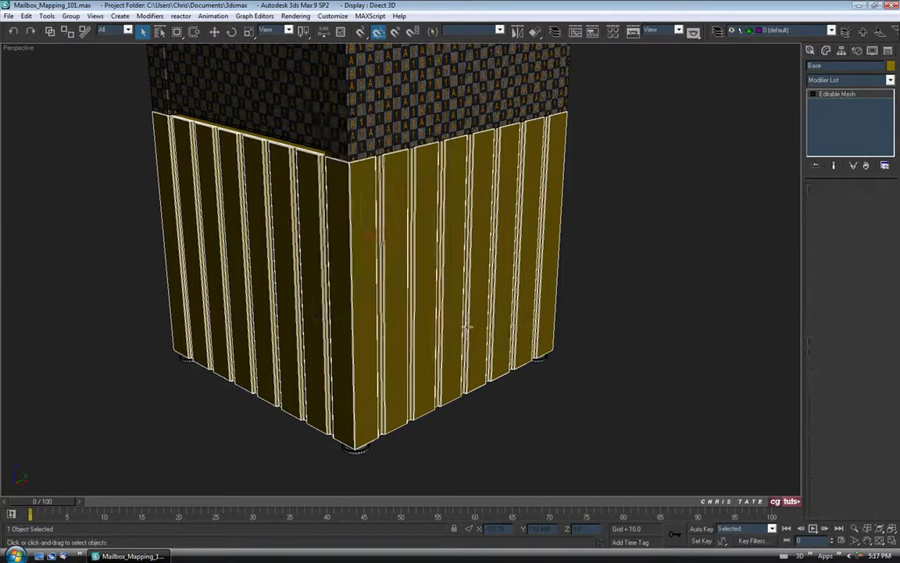
Set the Base's object colour to black and apply the checker material 03 - Default to it.
left_click(891, 66)
left_click(514, 283)
left_click(503, 336)
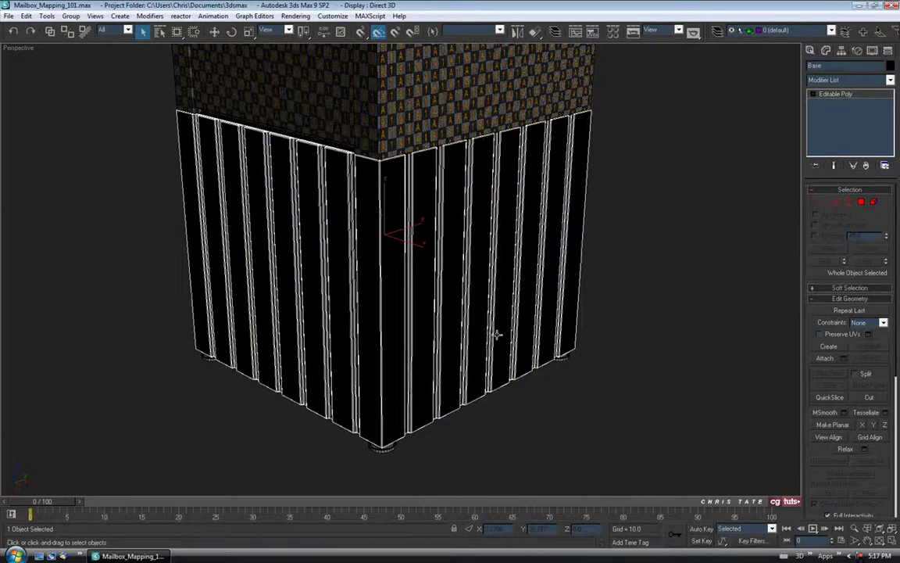
key("m")
left_click_drag(154, 108, 304, 223)
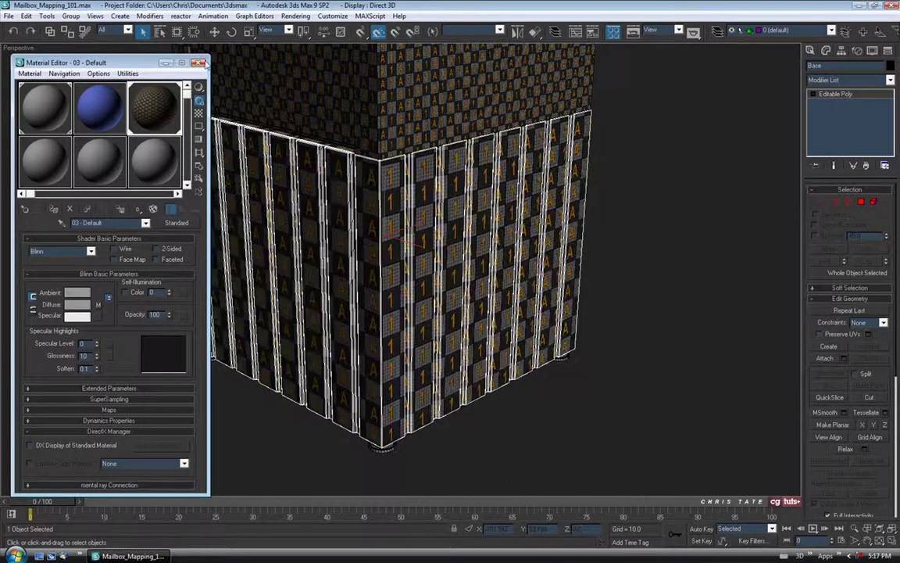
left_click(200, 63)
Add an Unwrap UVW modifier to the Base and open its UV editor.
middle_click_drag(375, 297, 307, 300)
left_click(890, 81)
scroll(859, 391, "down", 10)
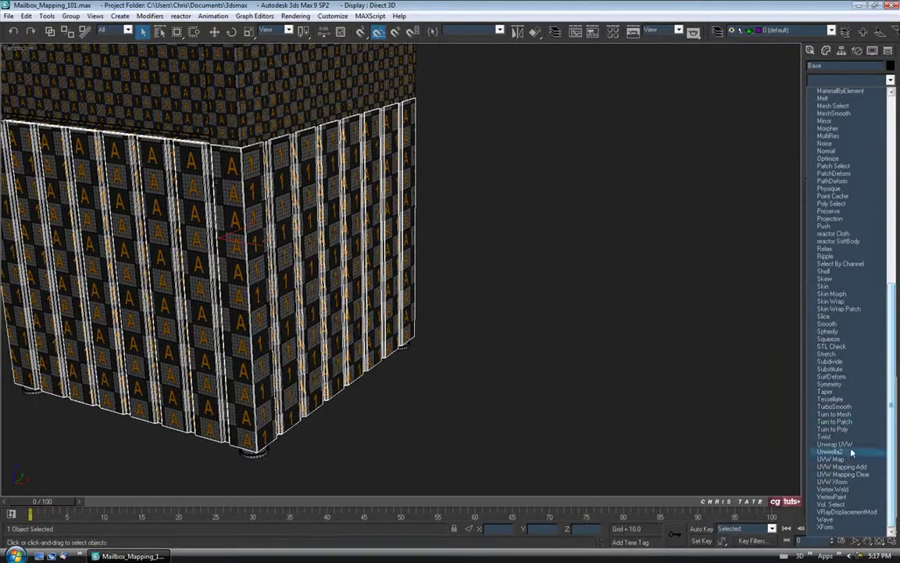
left_click(833, 444)
left_click(845, 314)
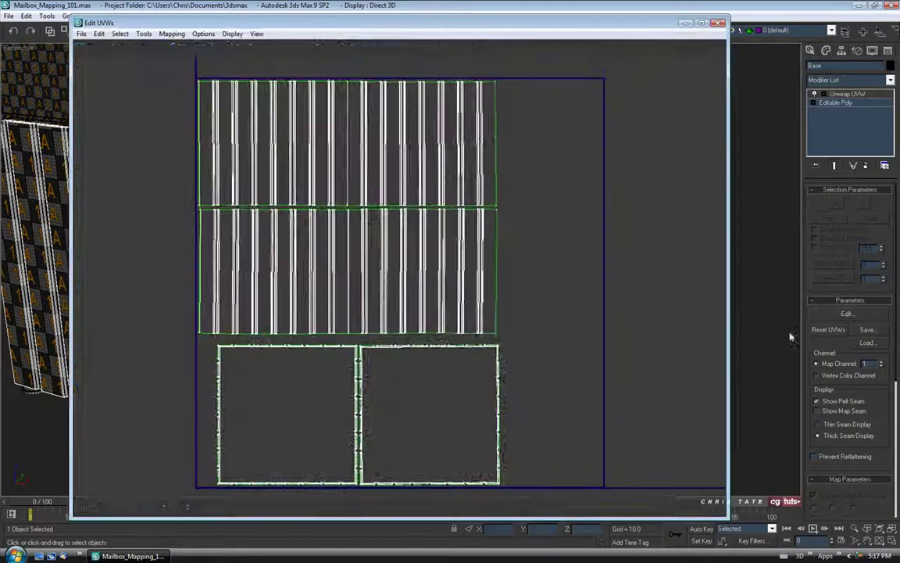
Select all of the Base's UV faces and narrow the UV editor so more of the model shows beside it.
mouse_move(529, 328)
middle_mouse_down()
mouse_move(535, 363)
mouse_move(537, 328)
mouse_move(513, 341)
mouse_move(529, 323)
middle_mouse_up()
left_click(779, 474)
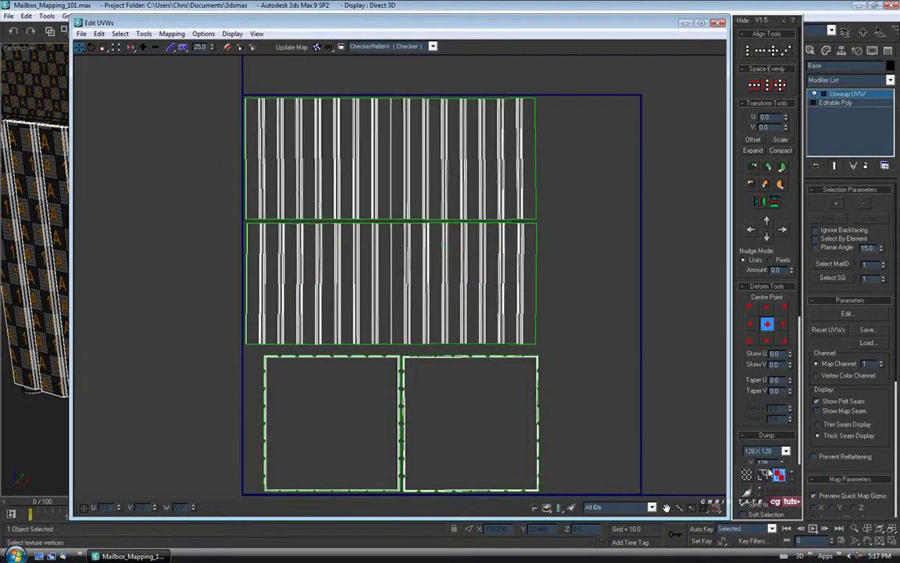
left_click_drag(220, 147, 534, 488)
middle_click_drag(367, 282, 400, 288)
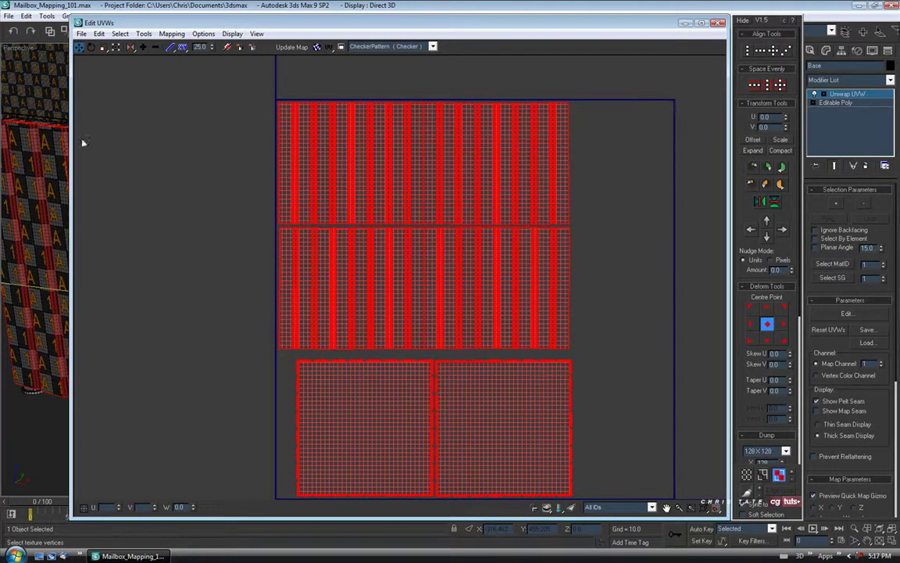
left_click_drag(72, 141, 254, 176)
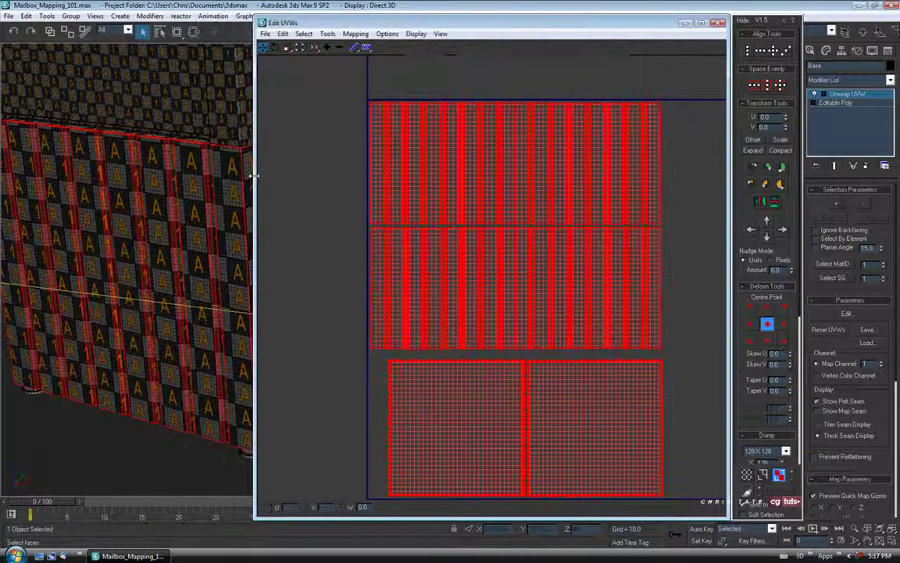
Relax the selected UV shells by face angles with 238 iterations and an amount of 1.0.
left_click(326, 34)
left_click(342, 206)
left_click(338, 62)
left_click(337, 73)
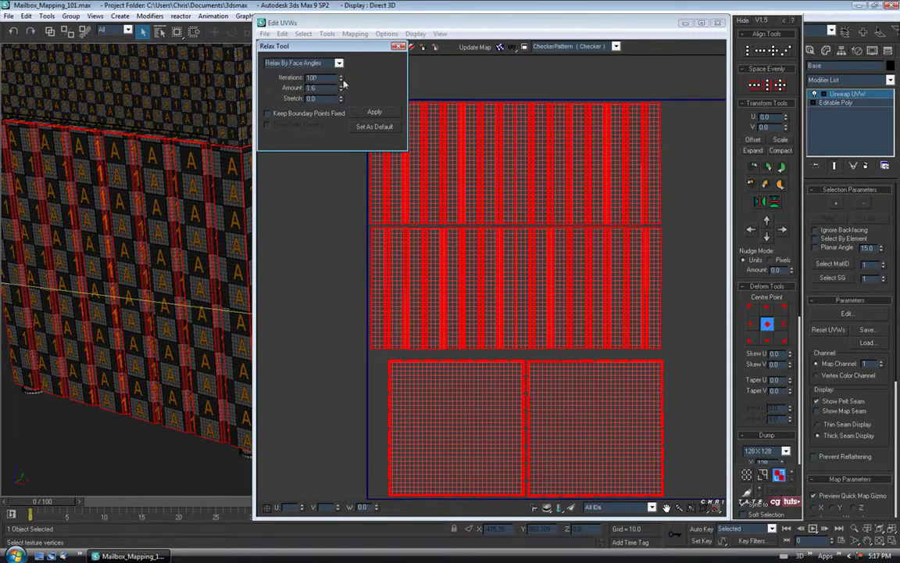
left_click_drag(342, 79, 338, 6)
left_click(365, 115)
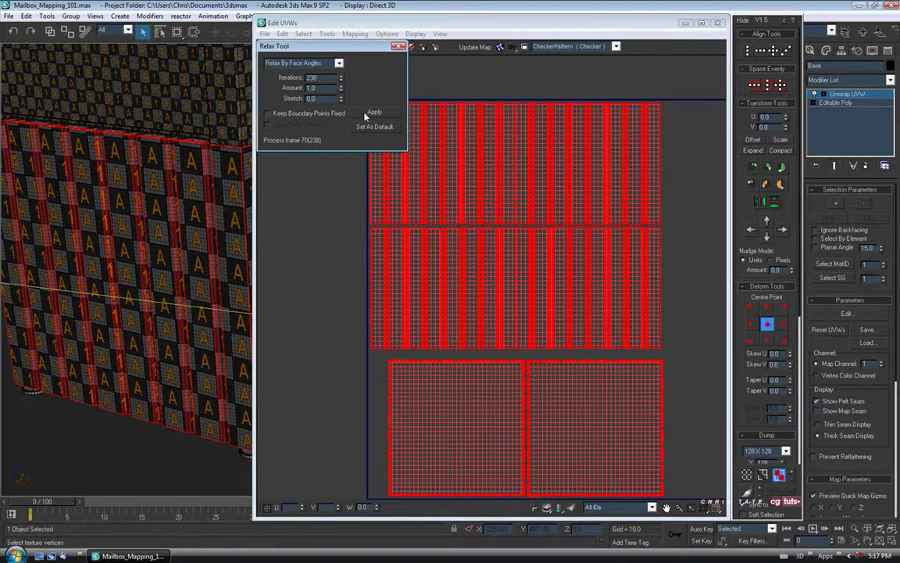
Repeat the face-angle relax on all of the Base's UV shells several times, close the Relax tool and clear the selection.
left_click(364, 116)
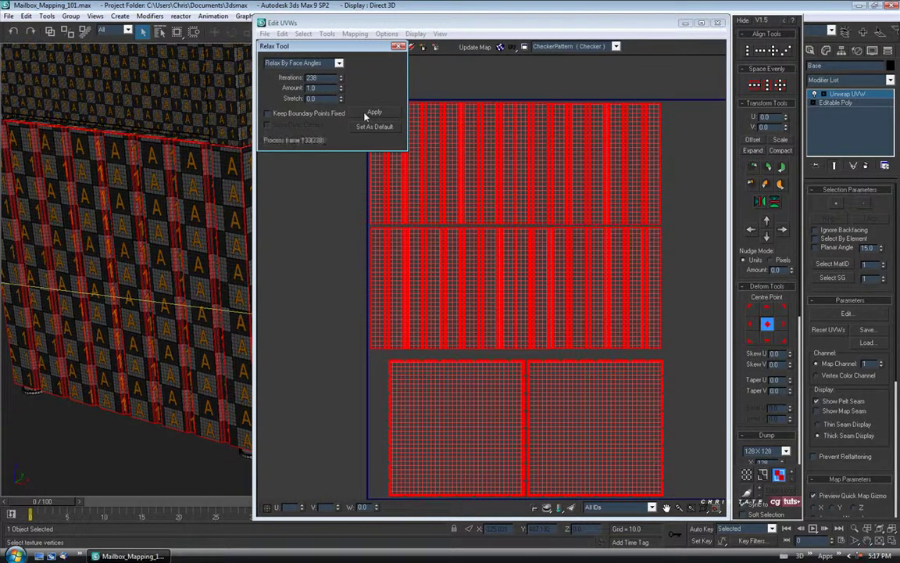
left_click(364, 116)
left_click(364, 116)
left_click(364, 114)
left_click(365, 115)
left_click(364, 115)
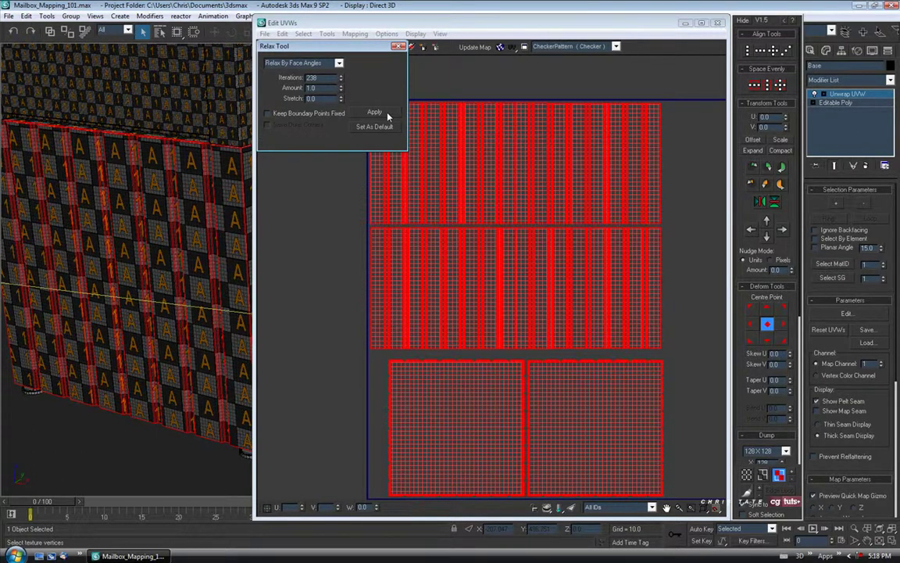
left_click(399, 46)
left_click(393, 119)
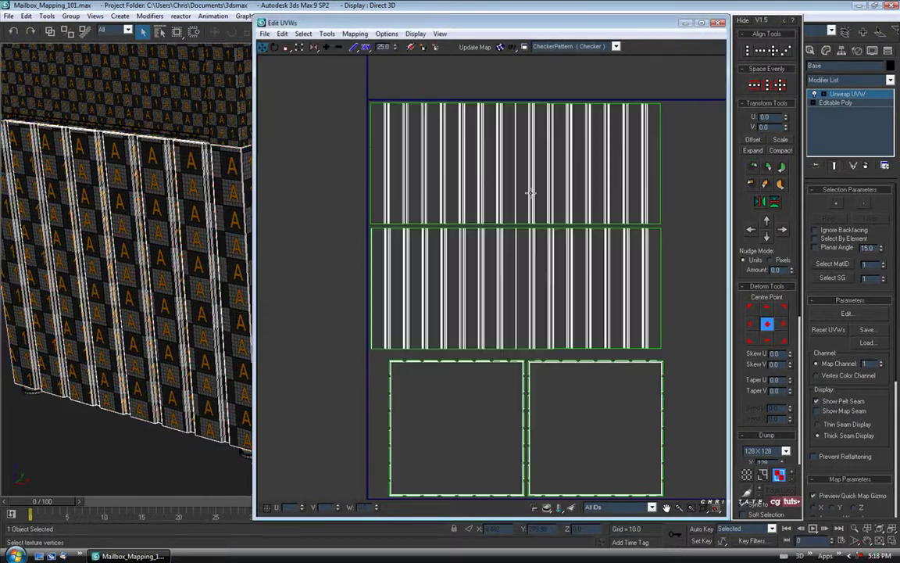
Stitch the two ribbed side shells into one long strip along the upper shell's right end edge.
middle_click_drag(517, 312, 468, 301)
left_click(762, 475)
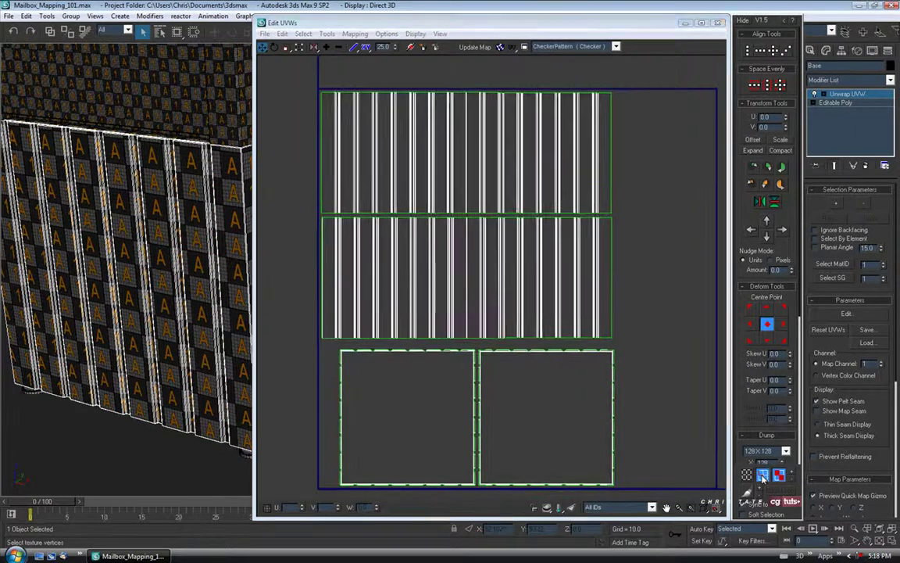
left_click(611, 142)
right_click(608, 159)
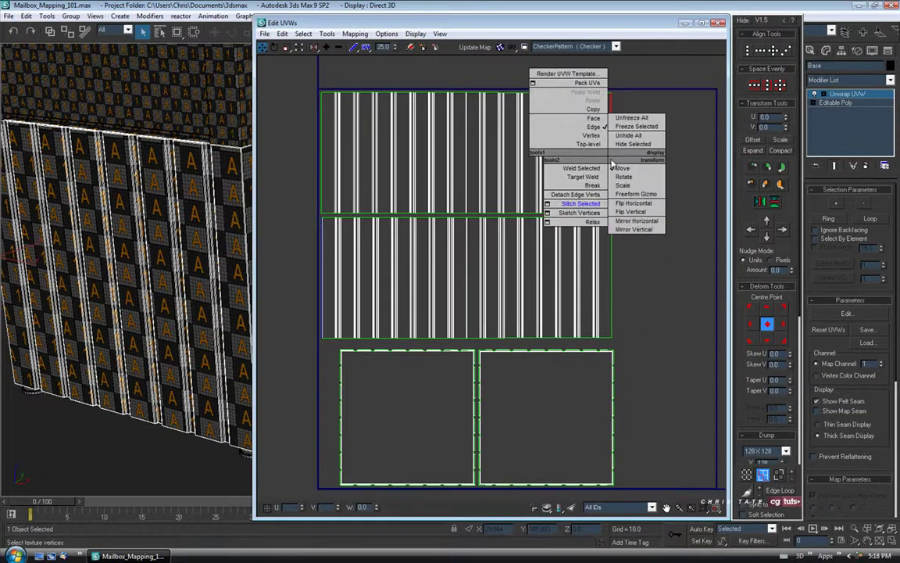
left_click(581, 207)
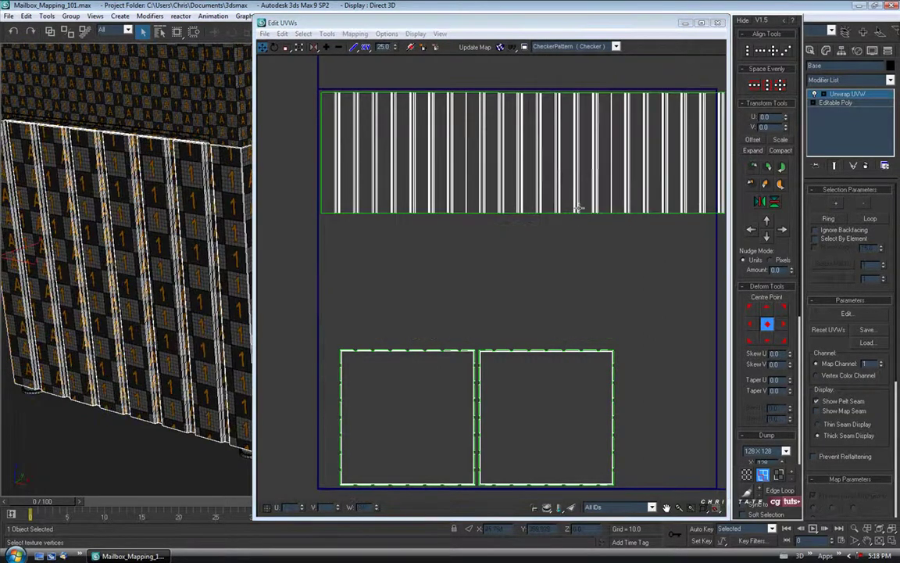
scroll(574, 258, "down", 3)
middle_click_drag(574, 211, 506, 233)
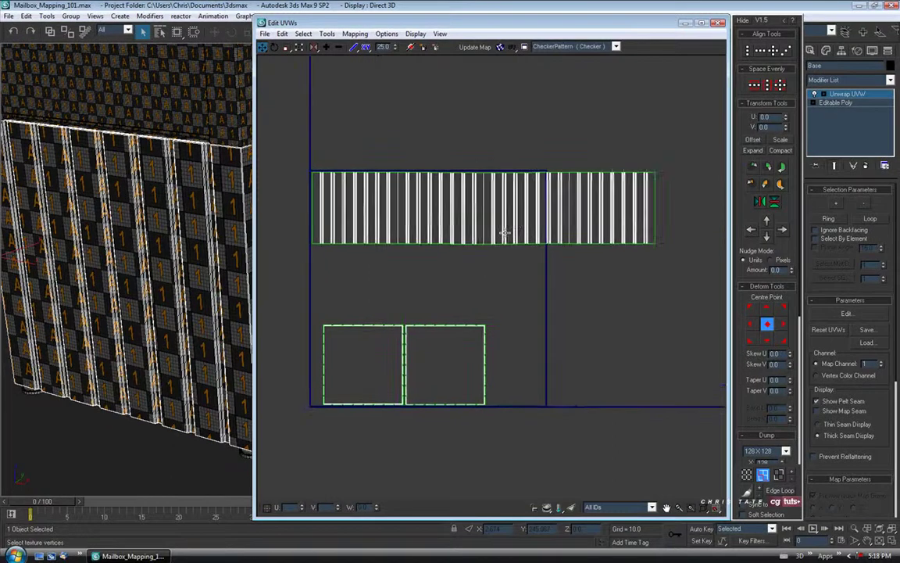
scroll(578, 320, "up", 2)
middle_click_drag(559, 288, 596, 286)
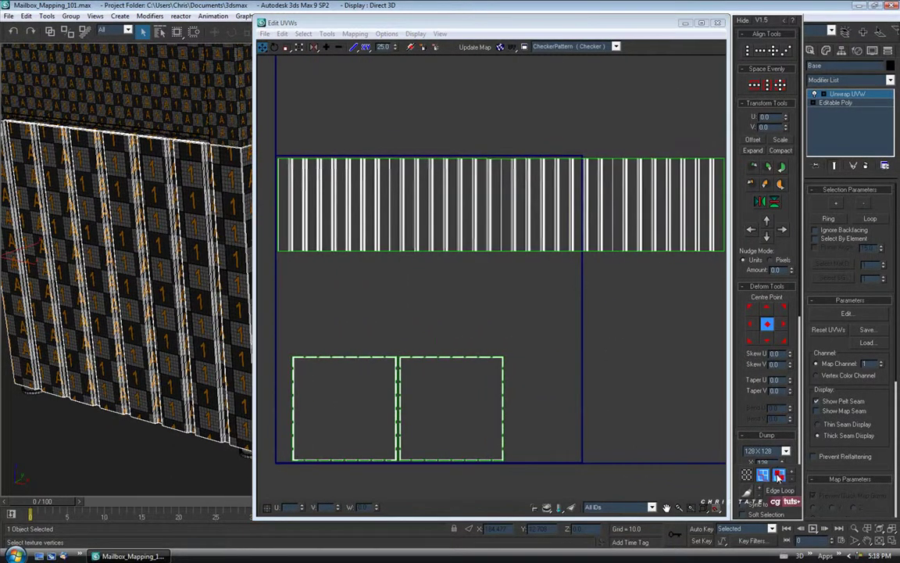
Relax the stitched ribbed strip by face angles with 158 iterations and an amount of 1.0.
left_click(779, 474)
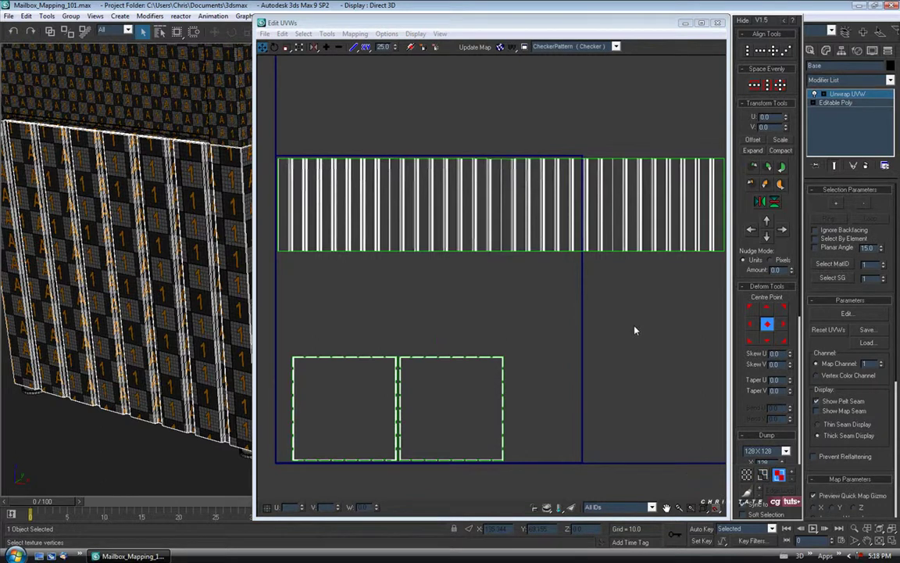
left_click(467, 207)
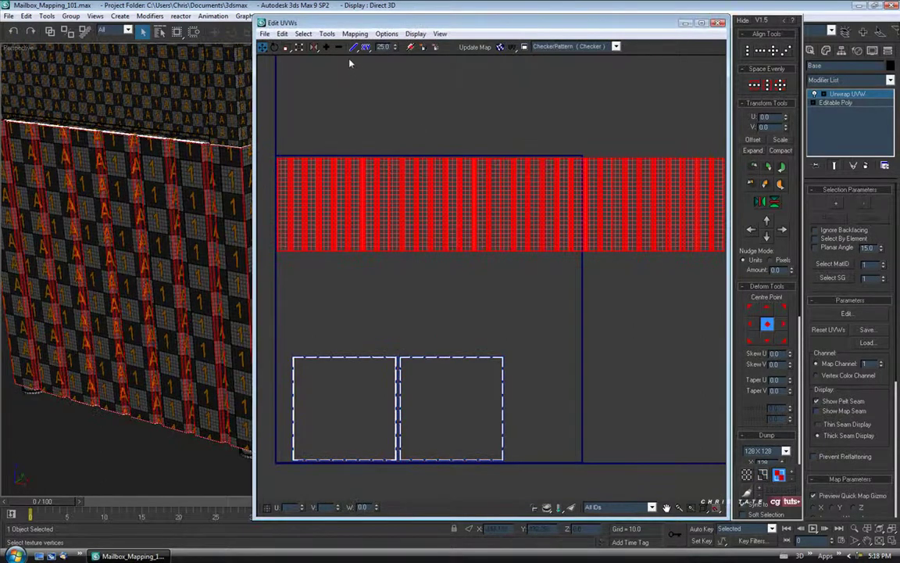
left_click(327, 34)
left_click(337, 204)
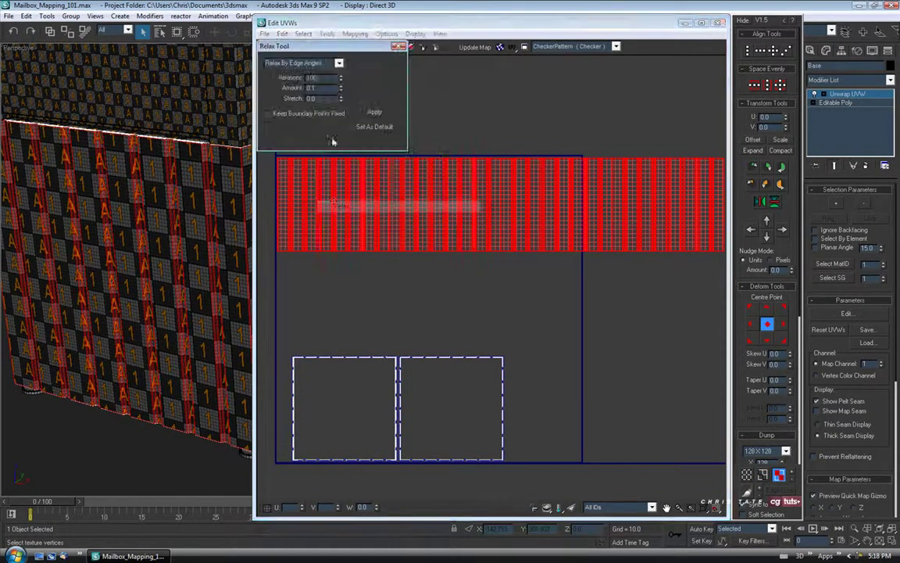
left_click(313, 62)
left_click(332, 78)
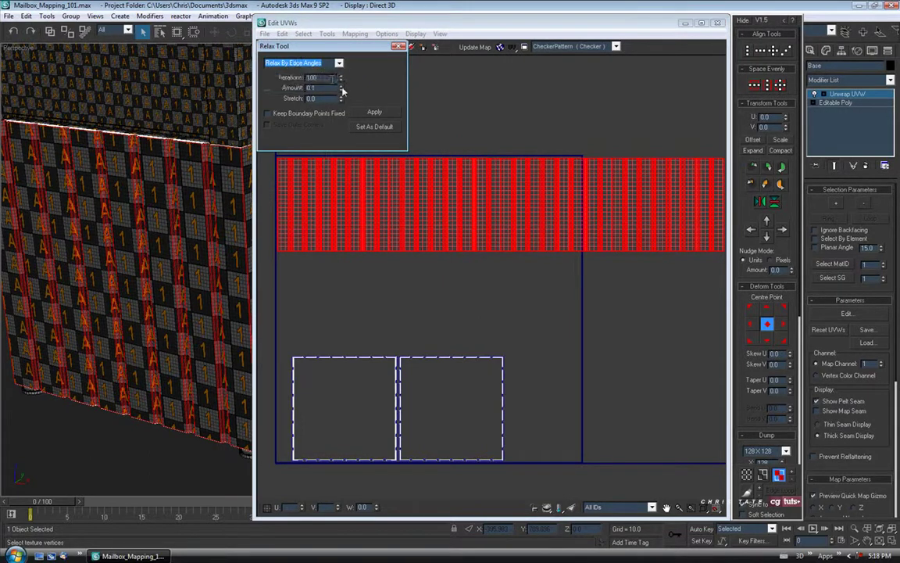
key("Down")
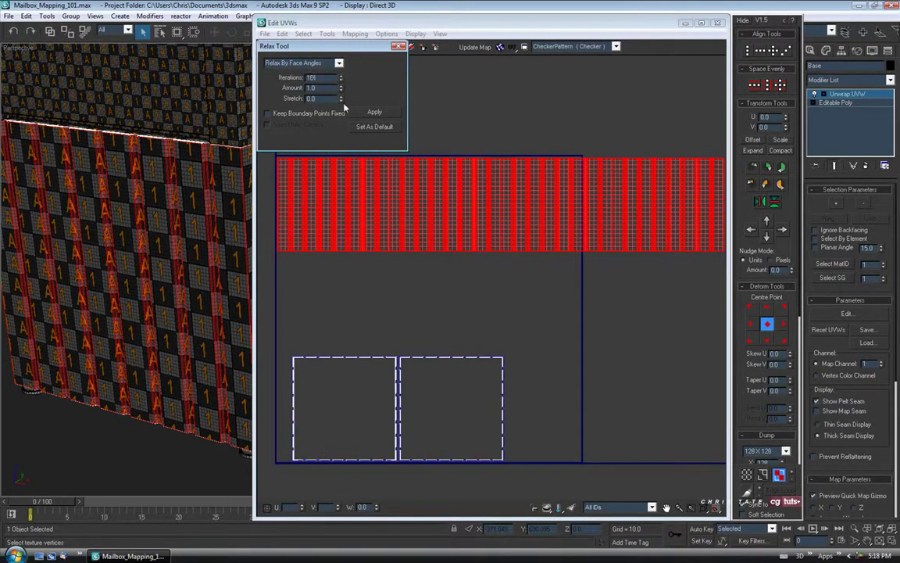
left_click(372, 113)
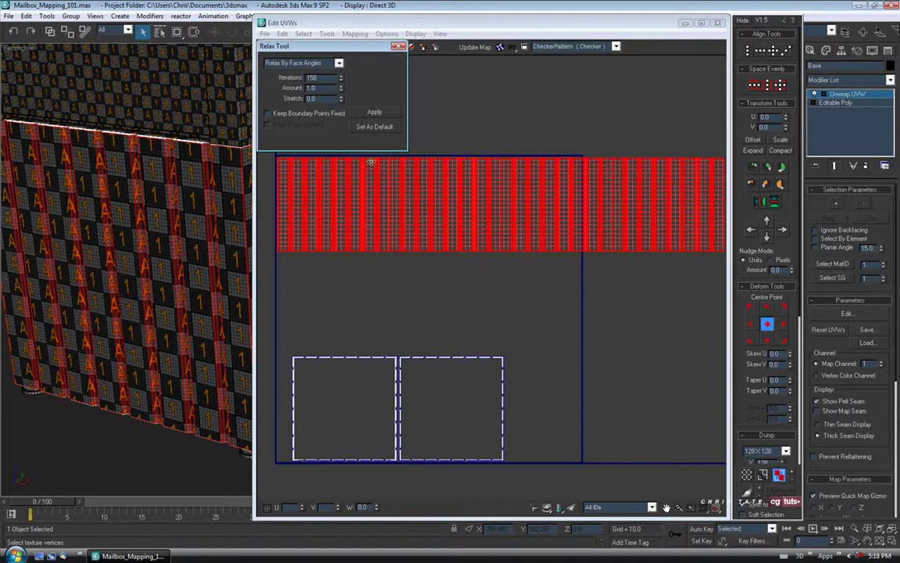
left_click(374, 112)
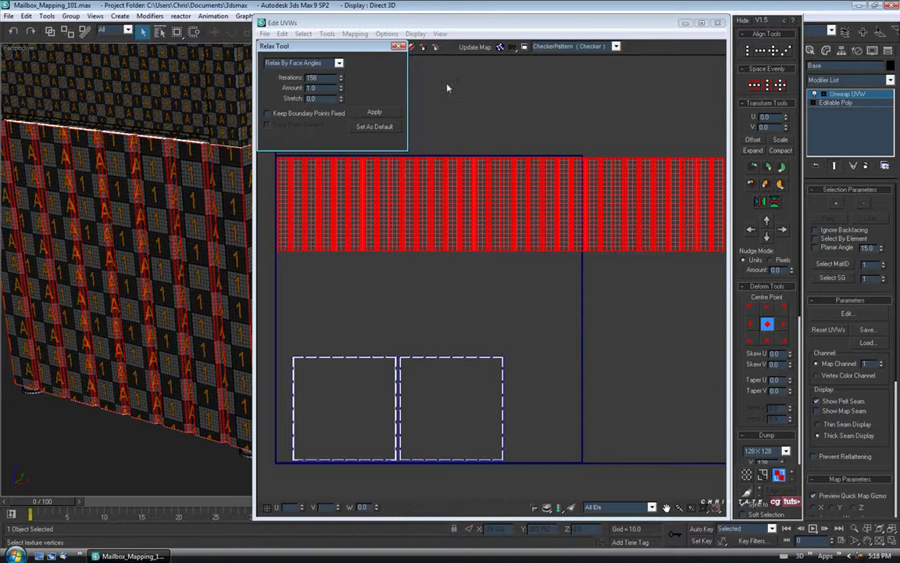
left_click(399, 46)
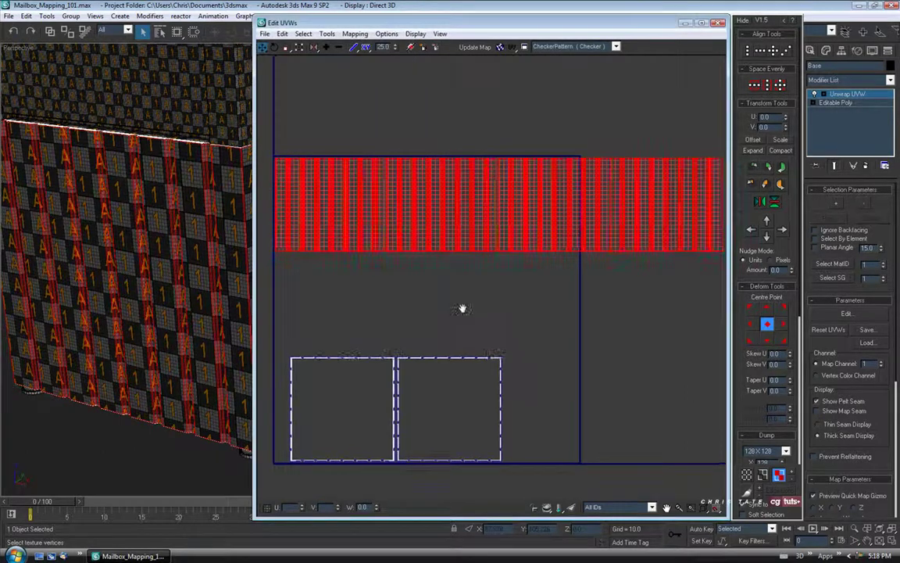
Move the two square UV shells up directly beneath the left end of the ribbed strip.
scroll(492, 297, "down", 3)
middle_click_drag(472, 272, 487, 278)
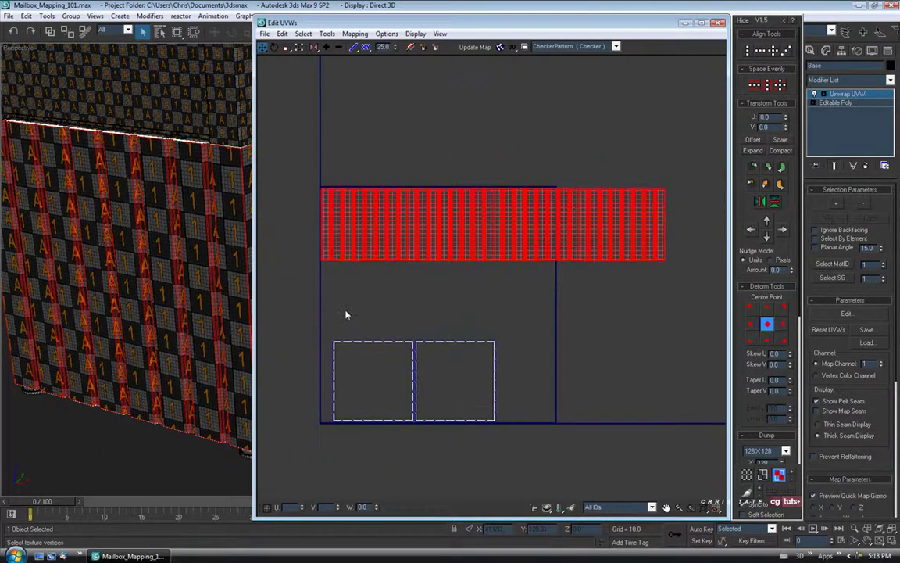
left_click(388, 373)
left_click_drag(388, 372, 376, 298)
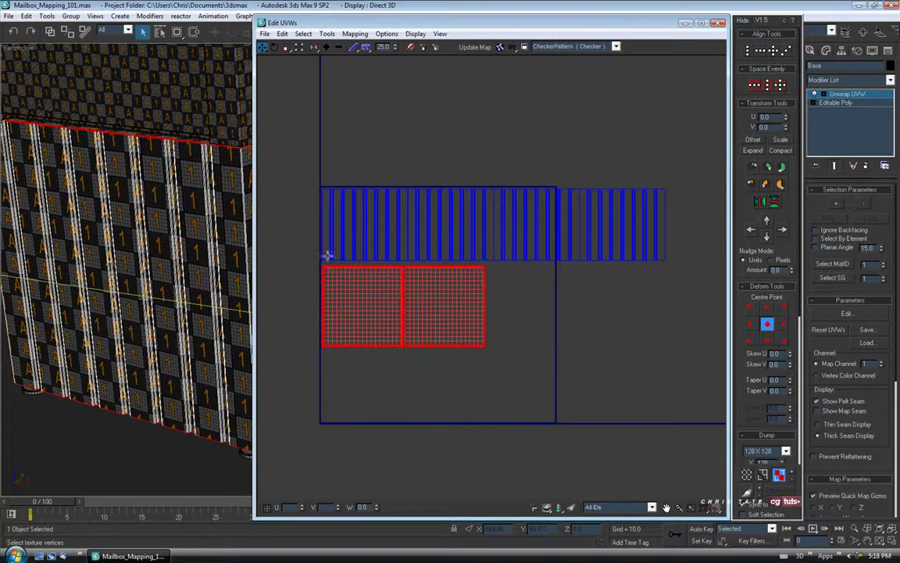
Move all of the Base's UV shells outside the UV square to its left and close the UV editor.
key("ctrl+a")
scroll(462, 313, "down", 3)
left_click_drag(453, 215, 200, 217)
middle_click_drag(363, 236, 514, 273)
left_click(540, 245)
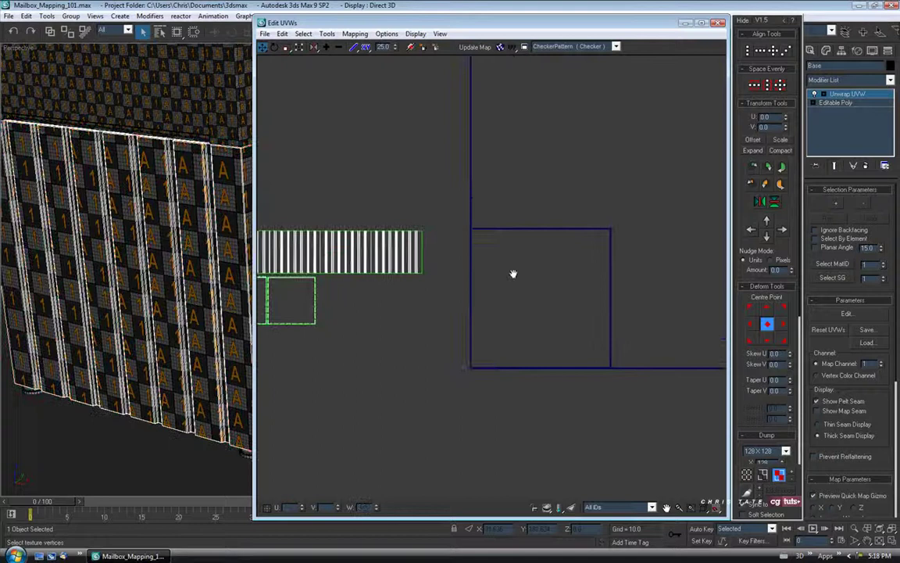
left_click(719, 22)
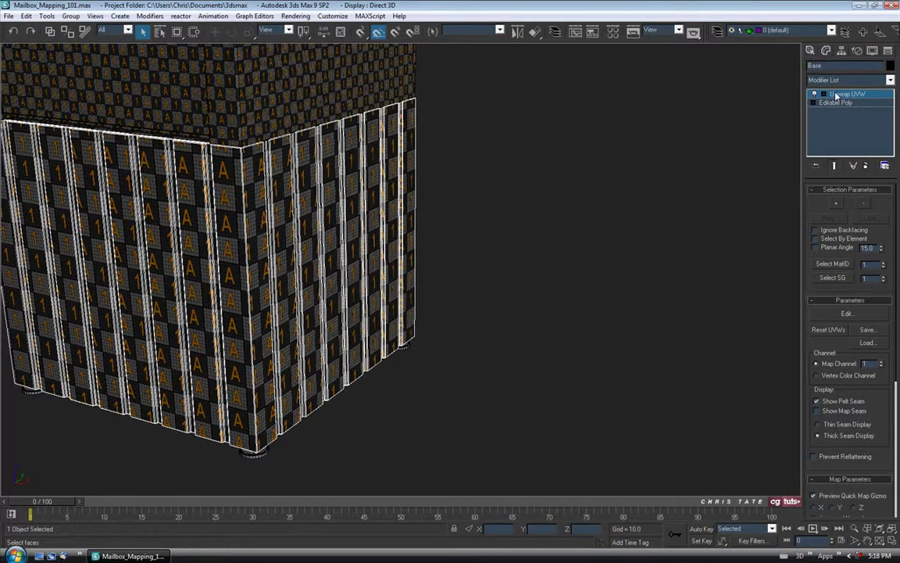
left_click(836, 96)
middle_click_drag(352, 309, 406, 325)
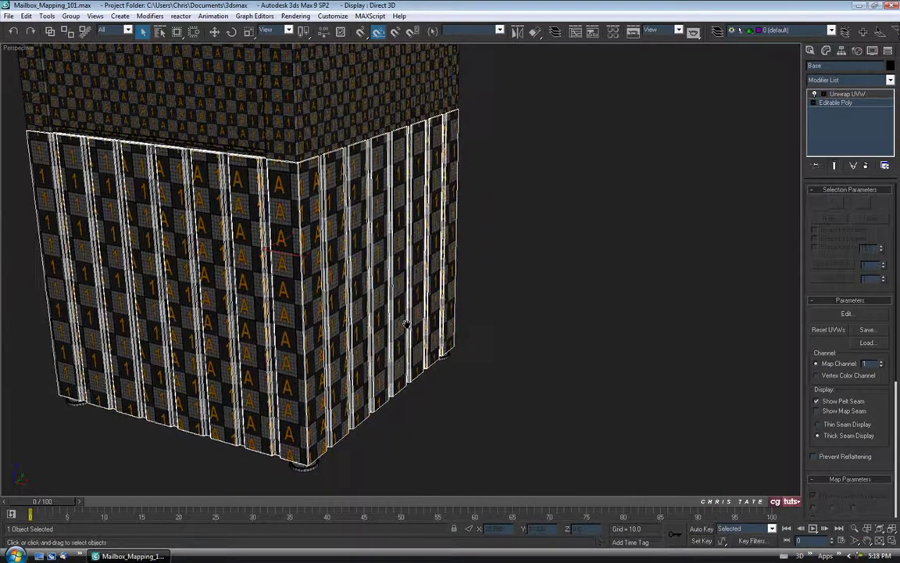
Reopen the Base's UV editor and narrow it so two sides of the model show beside it.
left_click(846, 314)
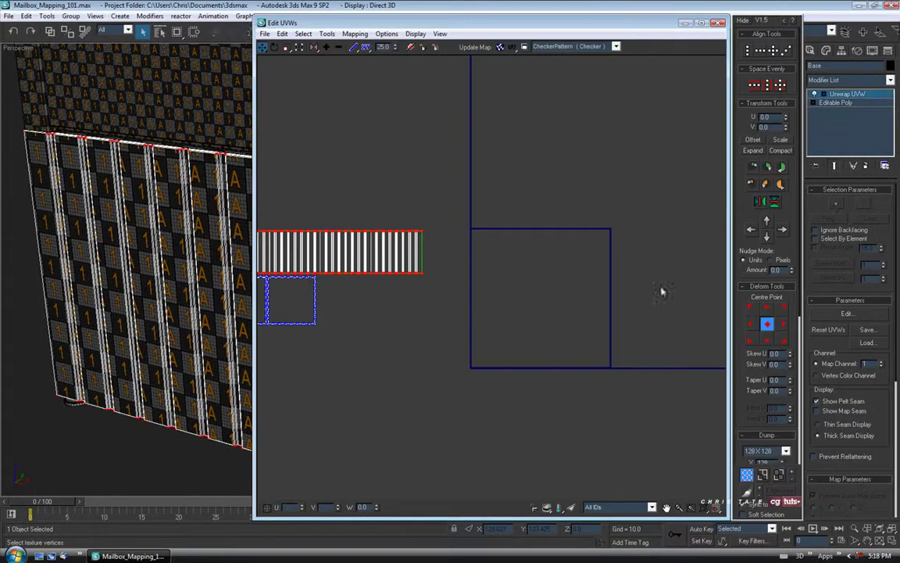
left_click_drag(254, 346, 460, 347)
key("z")
middle_click_drag(643, 275, 668, 273)
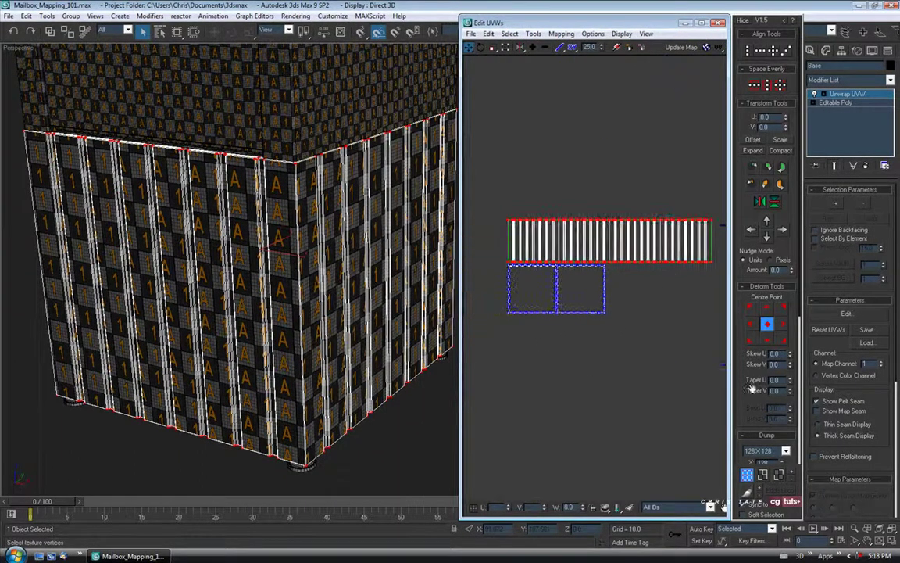
Scale up all of the Base's UV shells until their checkers match the upper body's, and close the UV editor.
key("3")
left_click_drag(516, 138, 614, 358)
left_click_drag(579, 256, 565, 233)
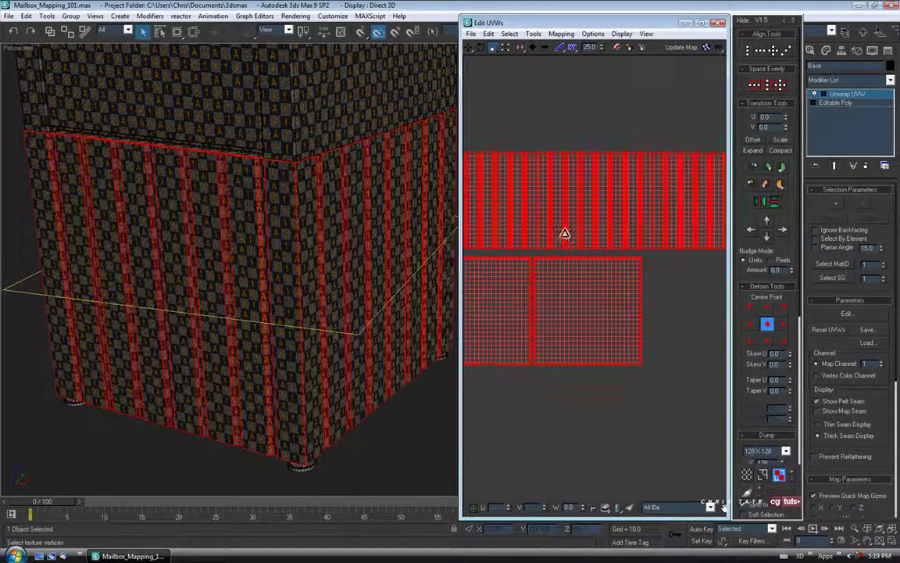
left_click(646, 340)
middle_click_drag(646, 341, 624, 340)
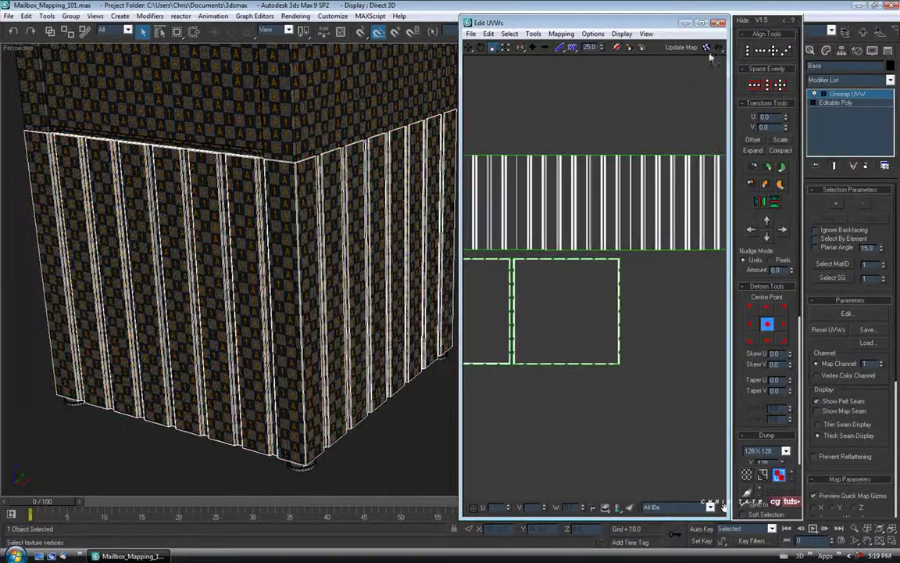
left_click(718, 23)
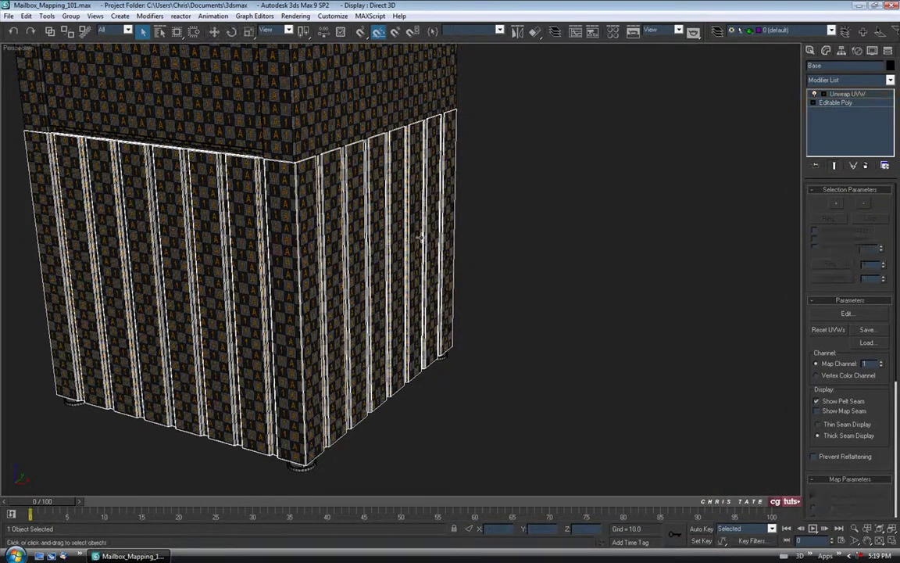
Deselect the Base and examine its checker pattern up close and against the rest of the mailbox.
middle_click_drag(562, 234, 605, 245, "alt")
left_click(579, 267)
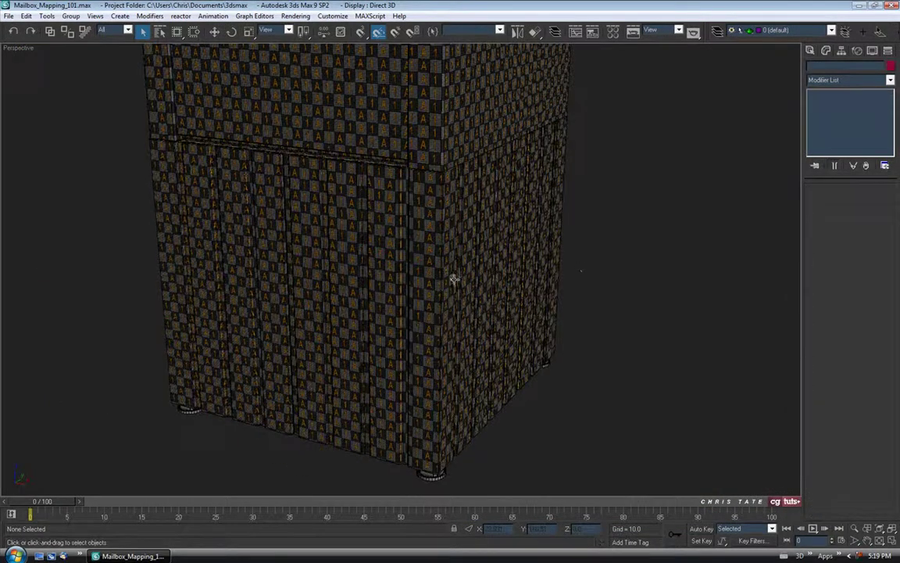
scroll(438, 256, "up", 5)
middle_click_drag(438, 256, 508, 238, "alt")
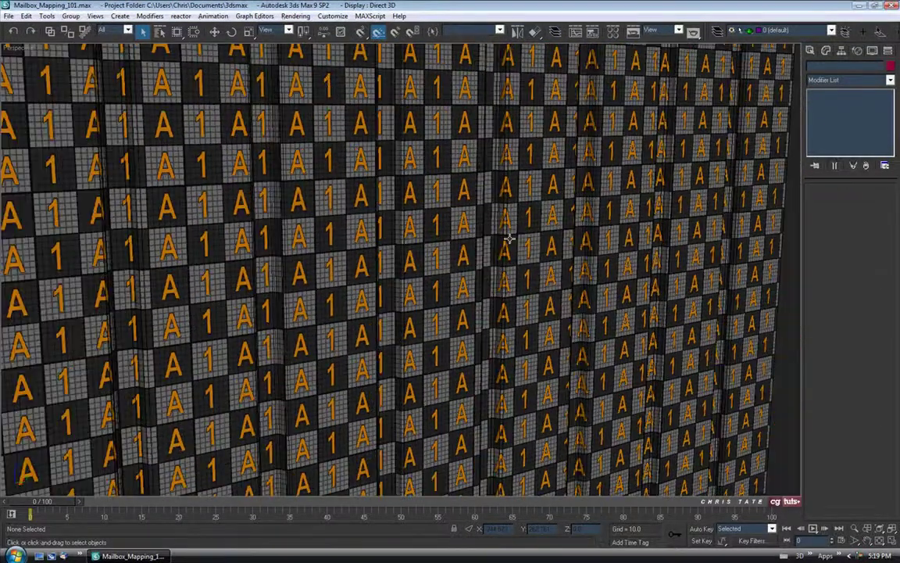
scroll(433, 191, "down", 6)
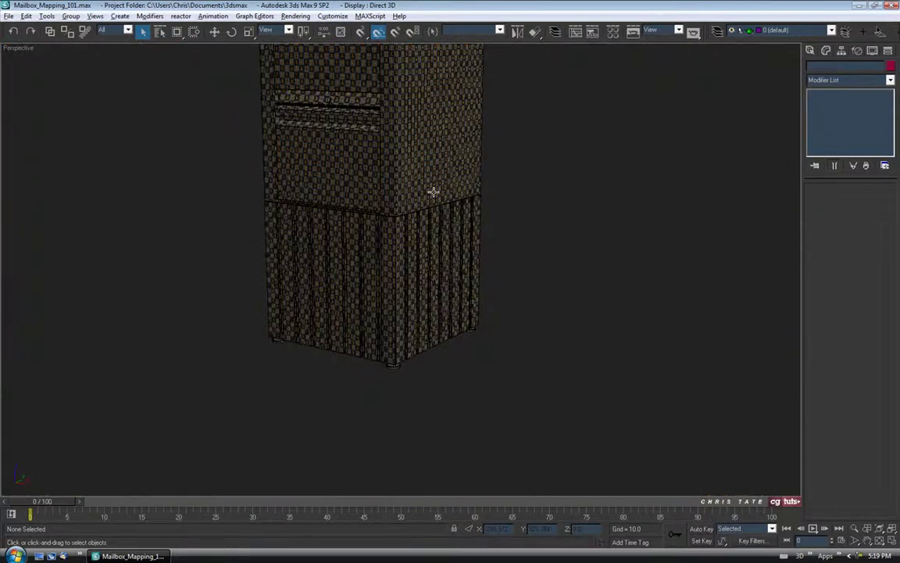
middle_click_drag(433, 192, 451, 251, "alt")
scroll(435, 212, "down", 3)
middle_click_drag(435, 213, 439, 250)
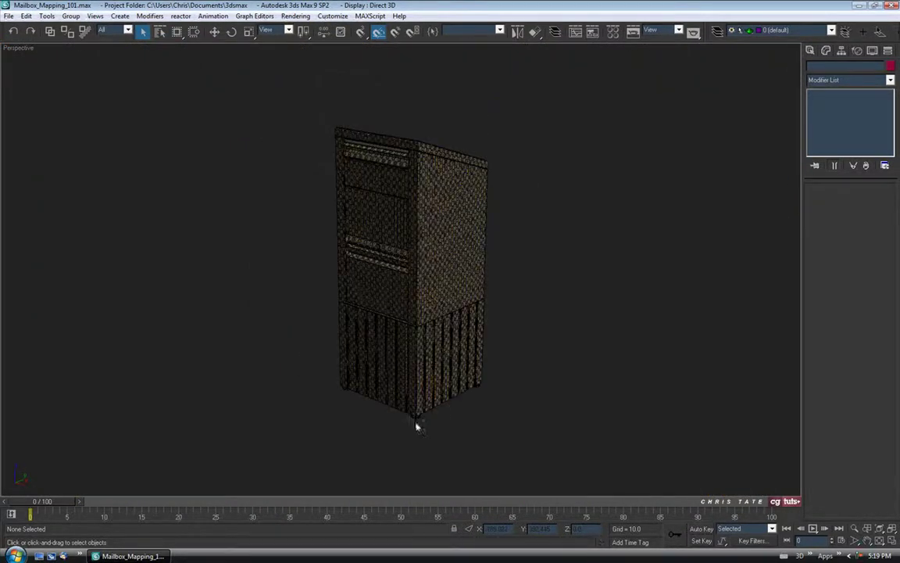